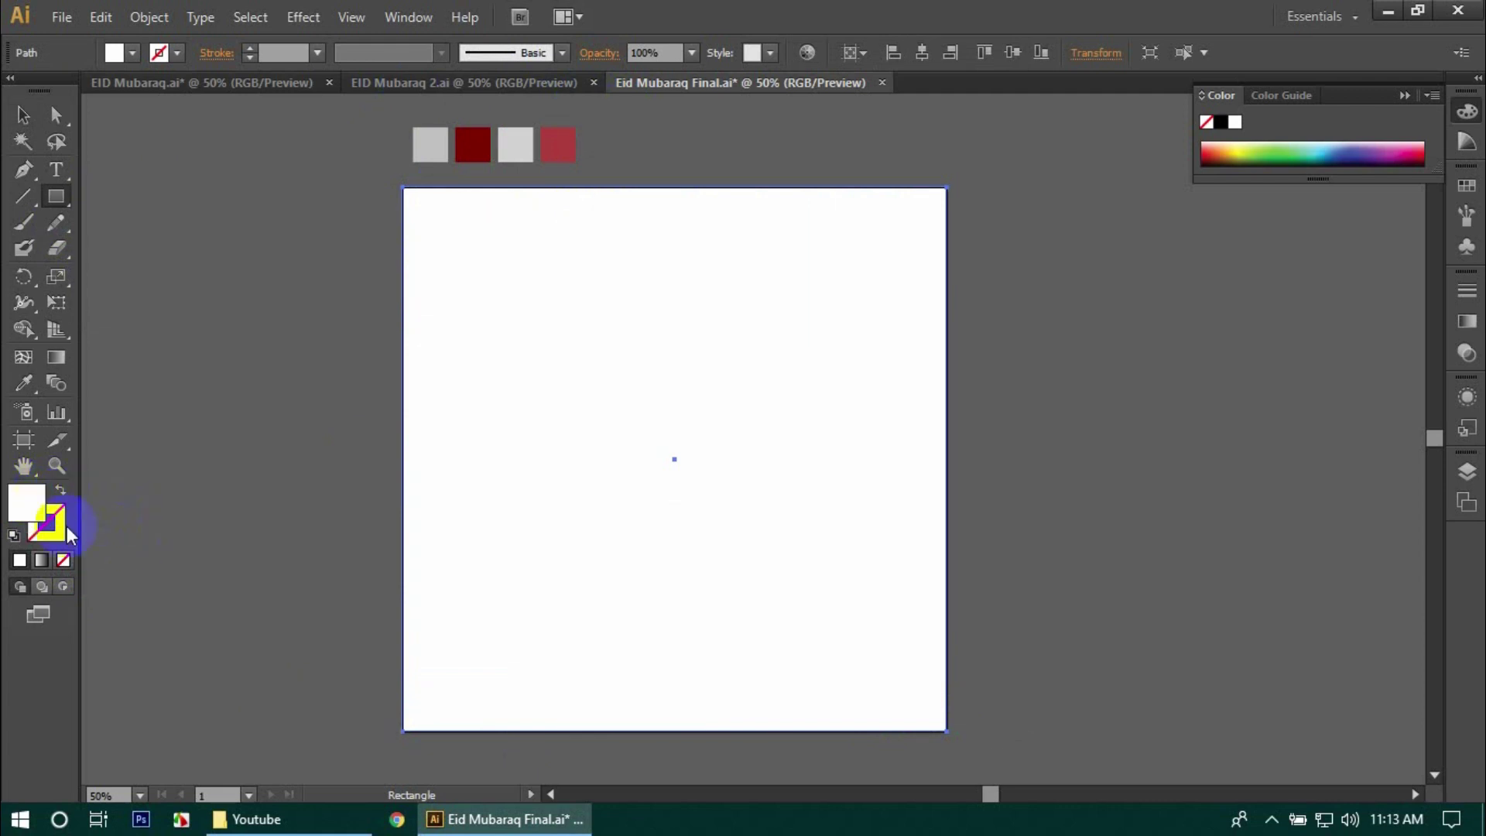
# - Fill the artboard-sized square with the dark red sampled from the color squares above it, and deselect it
pyautogui.click(26, 387)
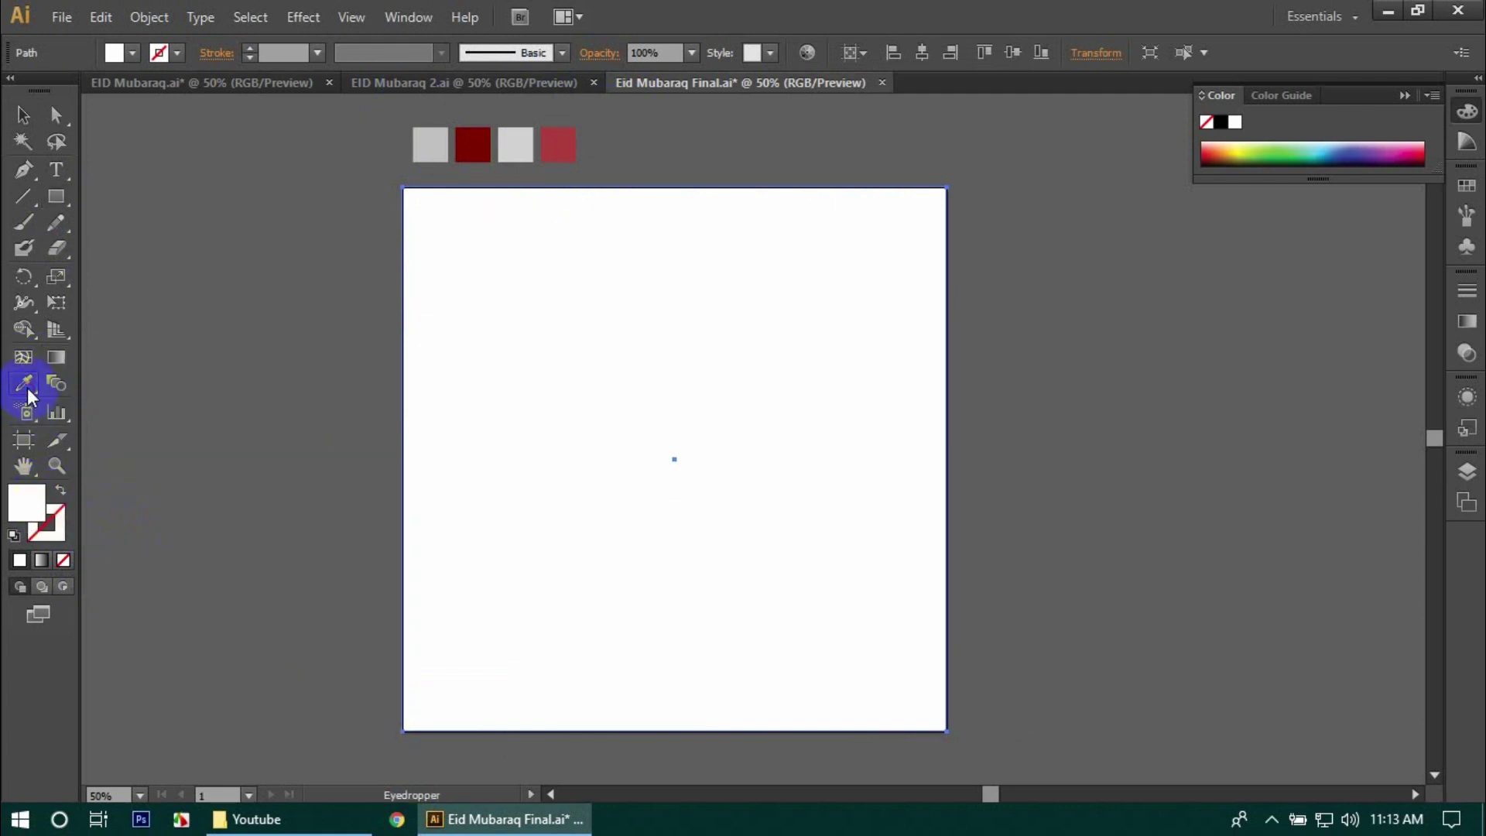
pyautogui.click(482, 133)
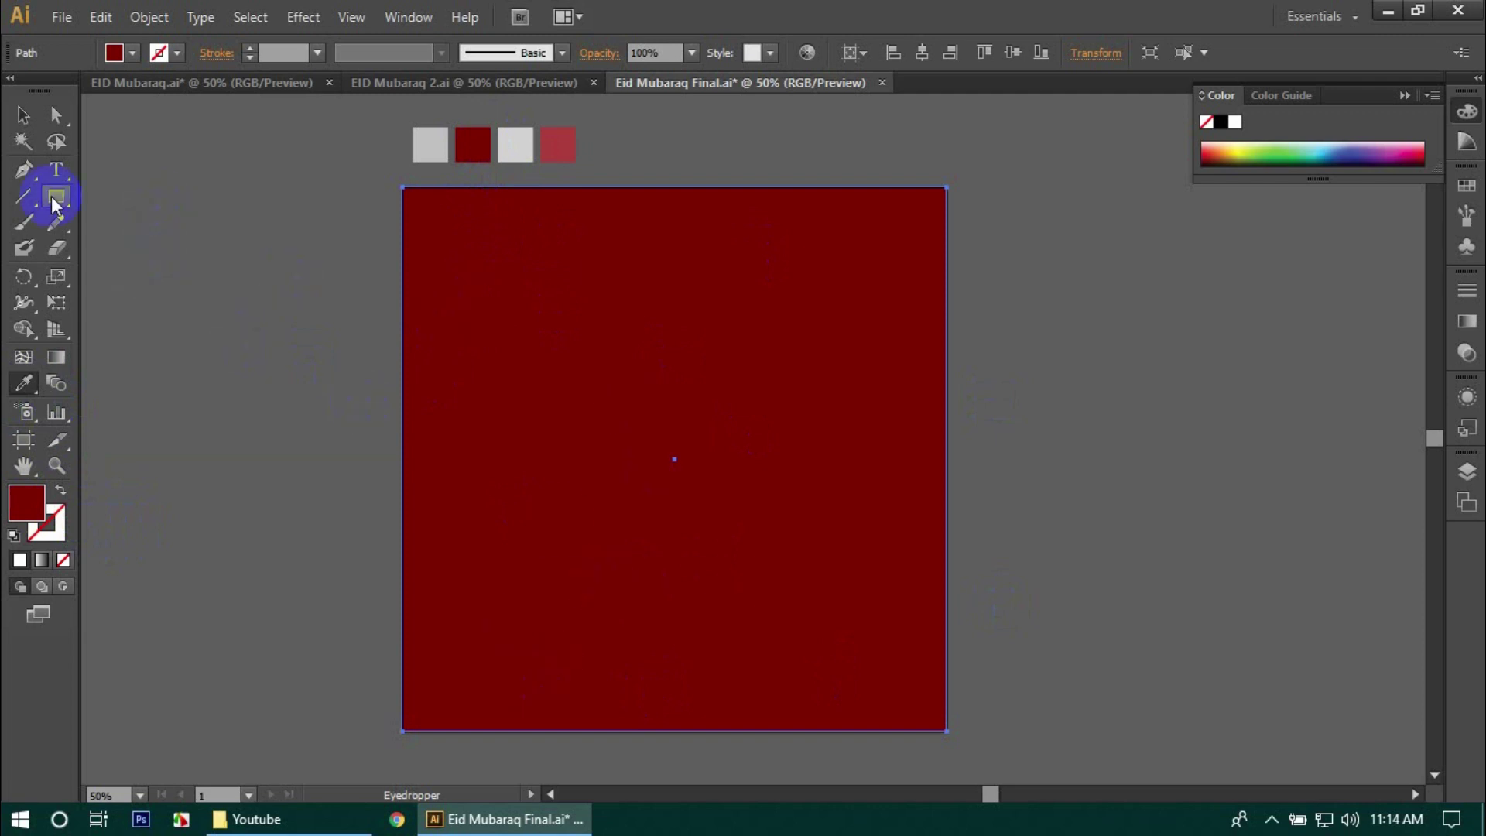
pyautogui.click(22, 115)
pyautogui.click(438, 152)
pyautogui.press('a')
pyautogui.hotkey('ctrl', 'shift', 'a')
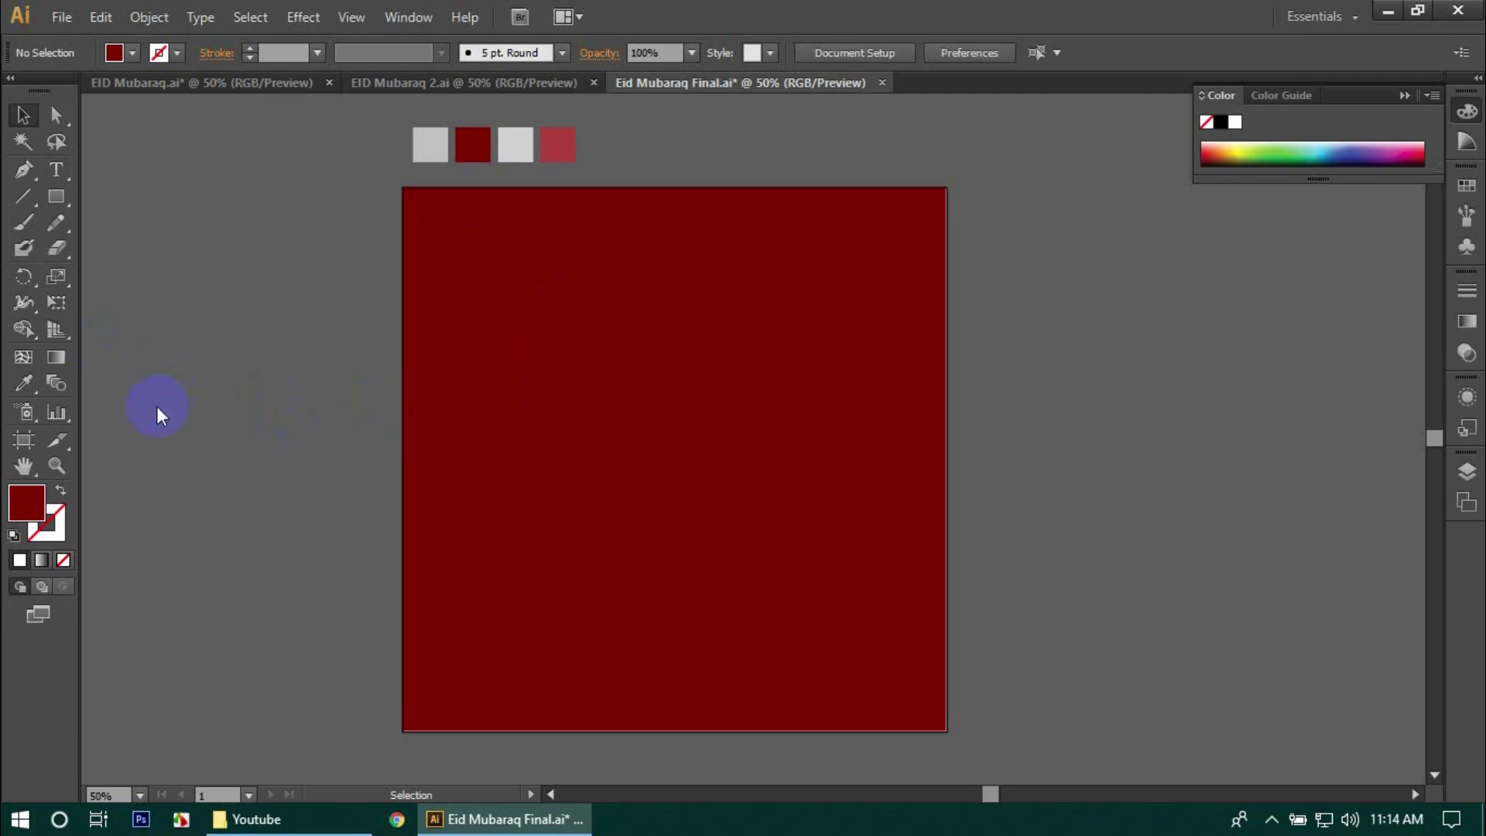
# - Show the rulers and place a vertical guide in the empty canvas area beside the dark red square
pyautogui.click(24, 169)
pyautogui.scroll(1, 269, 450)
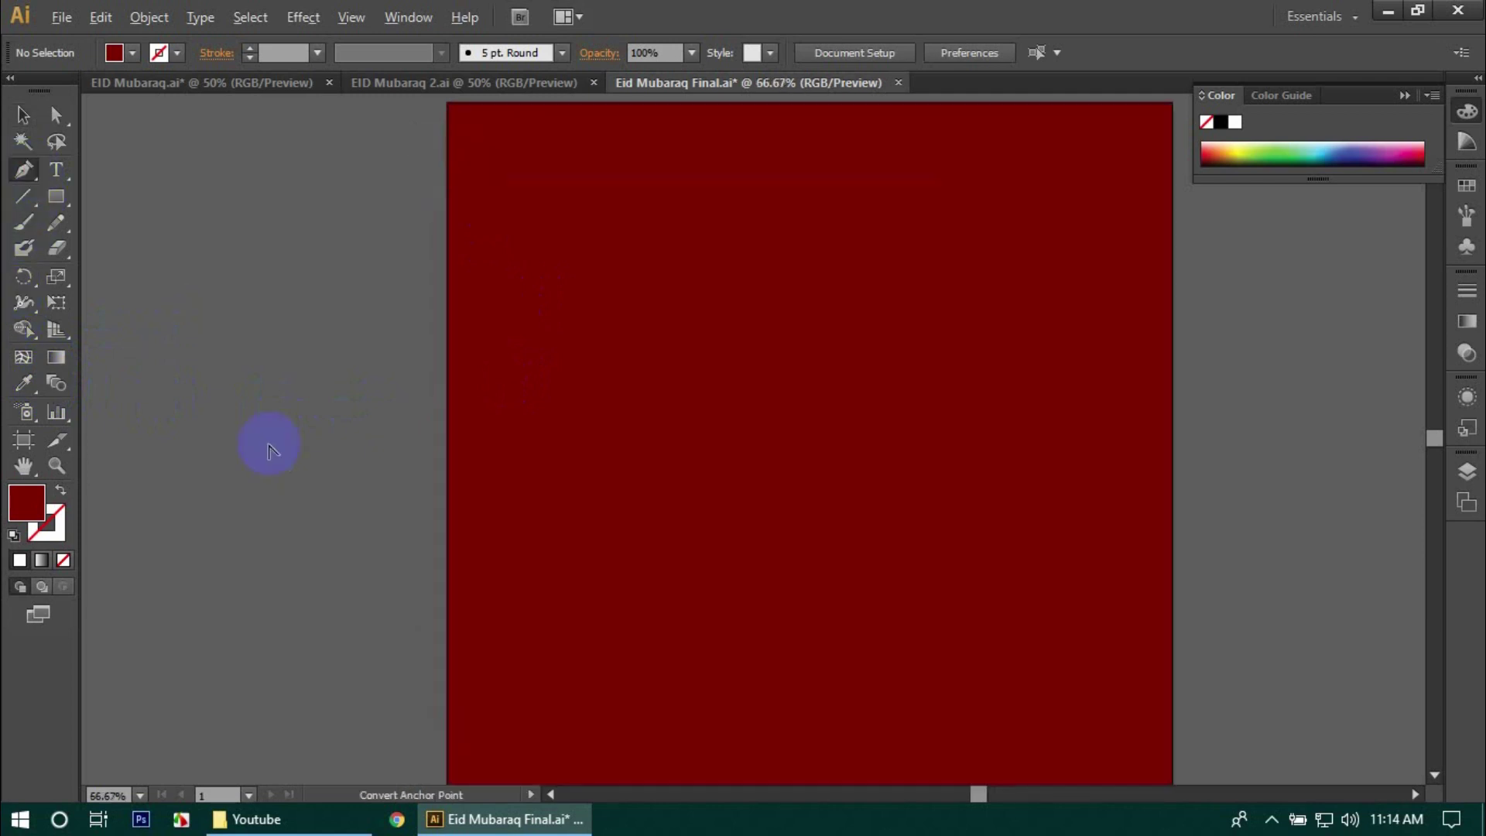
pyautogui.scroll(2, 269, 451)
pyautogui.moveTo(269, 451); pyautogui.dragTo(386, 462)
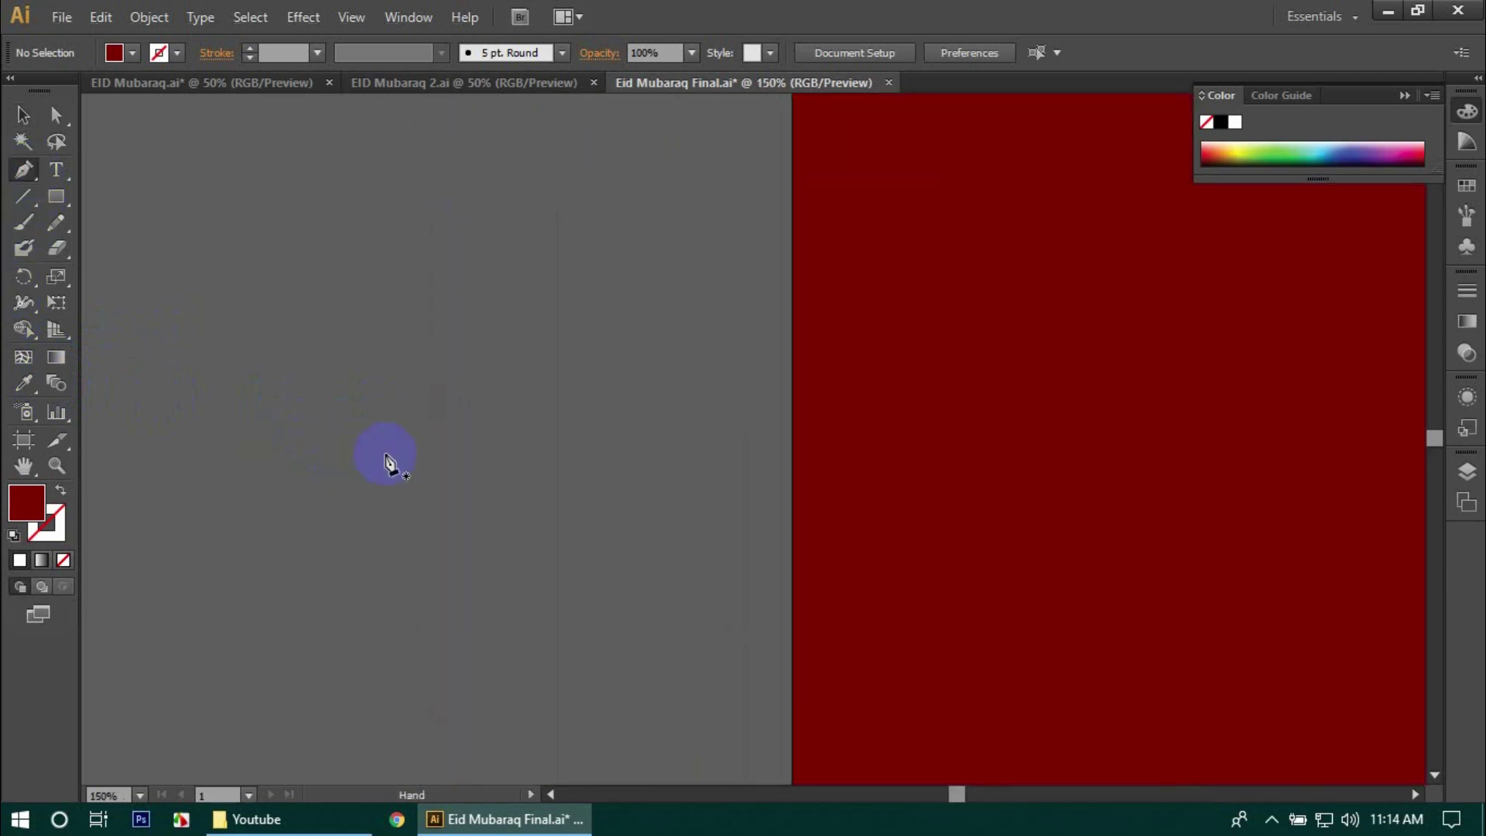
pyautogui.press('ctrl')
pyautogui.hotkey('ctrl', 'r')
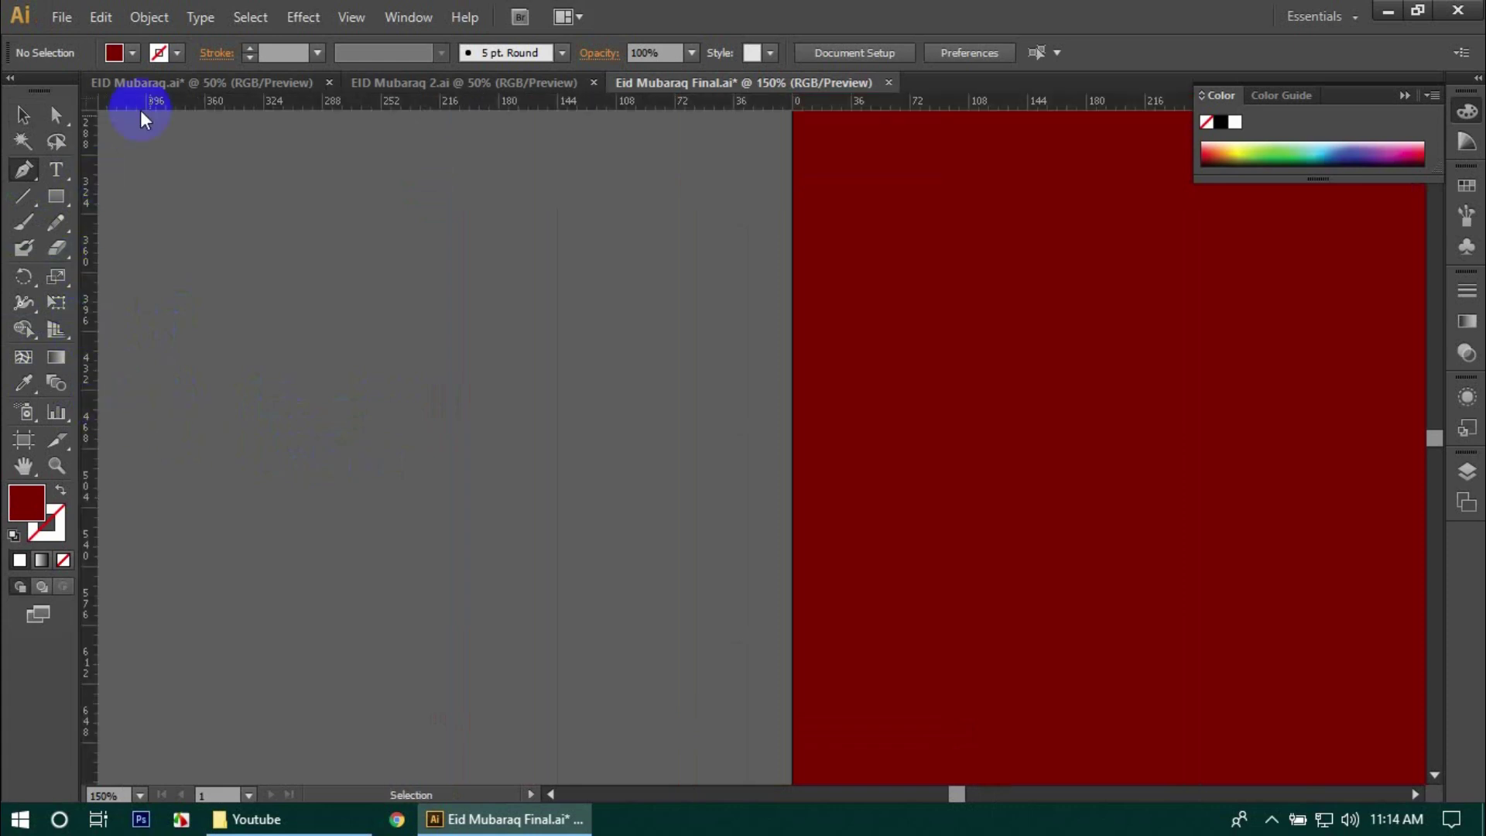
pyautogui.press('ctrl')
pyautogui.moveTo(89, 425); pyautogui.dragTo(477, 465)
# - Draw the right half of a fleur-de-lis ornament along the guide with the Pen tool, using a dark red stroke and no fill
pyautogui.scroll(2, 568, 592)
pyautogui.hscroll(-3, 475, 580)
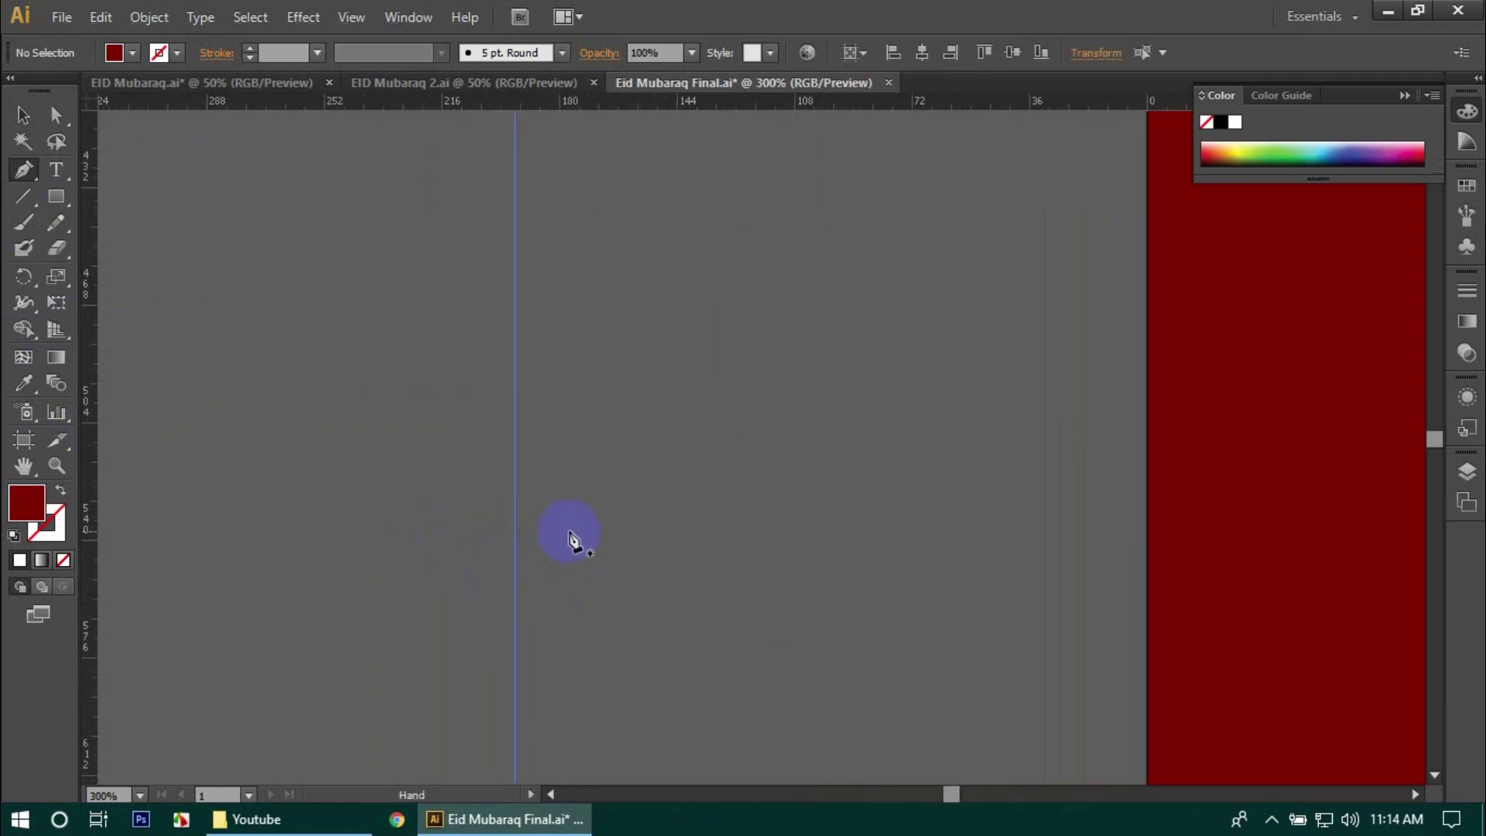
pyautogui.click(514, 463)
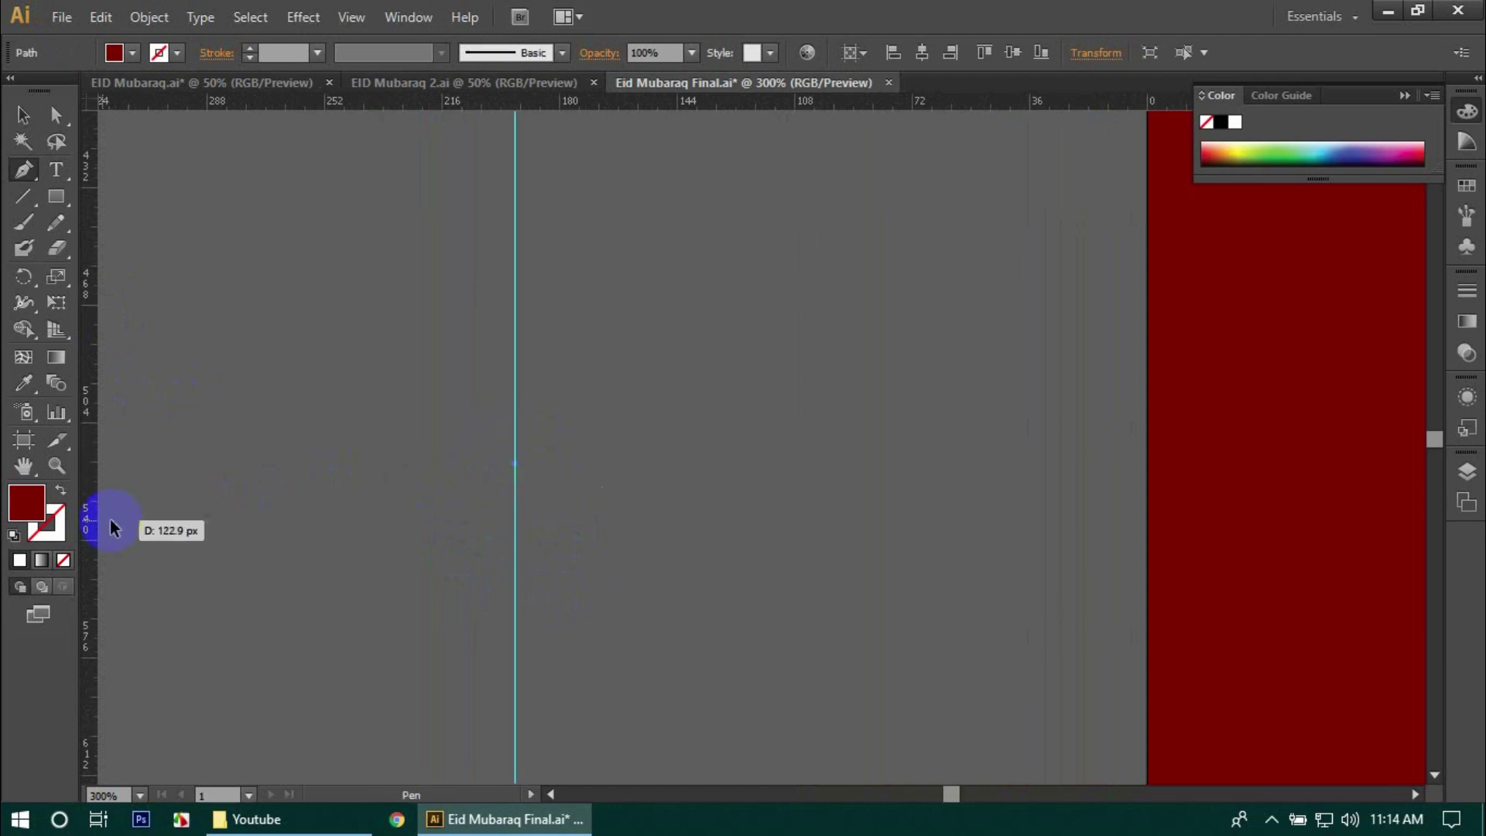
pyautogui.click(61, 492)
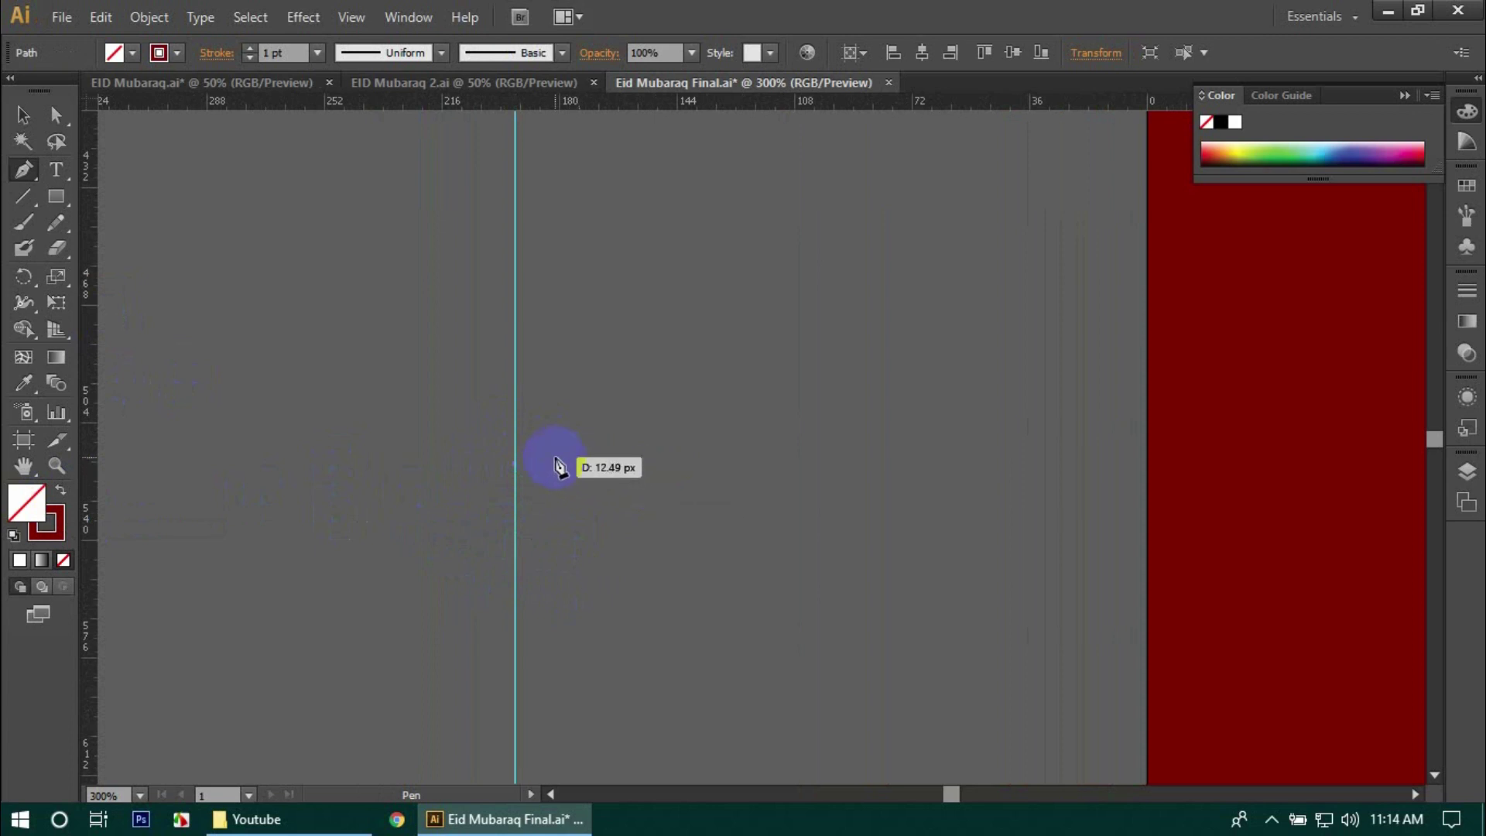
pyautogui.moveTo(542, 451); pyautogui.dragTo(495, 446)
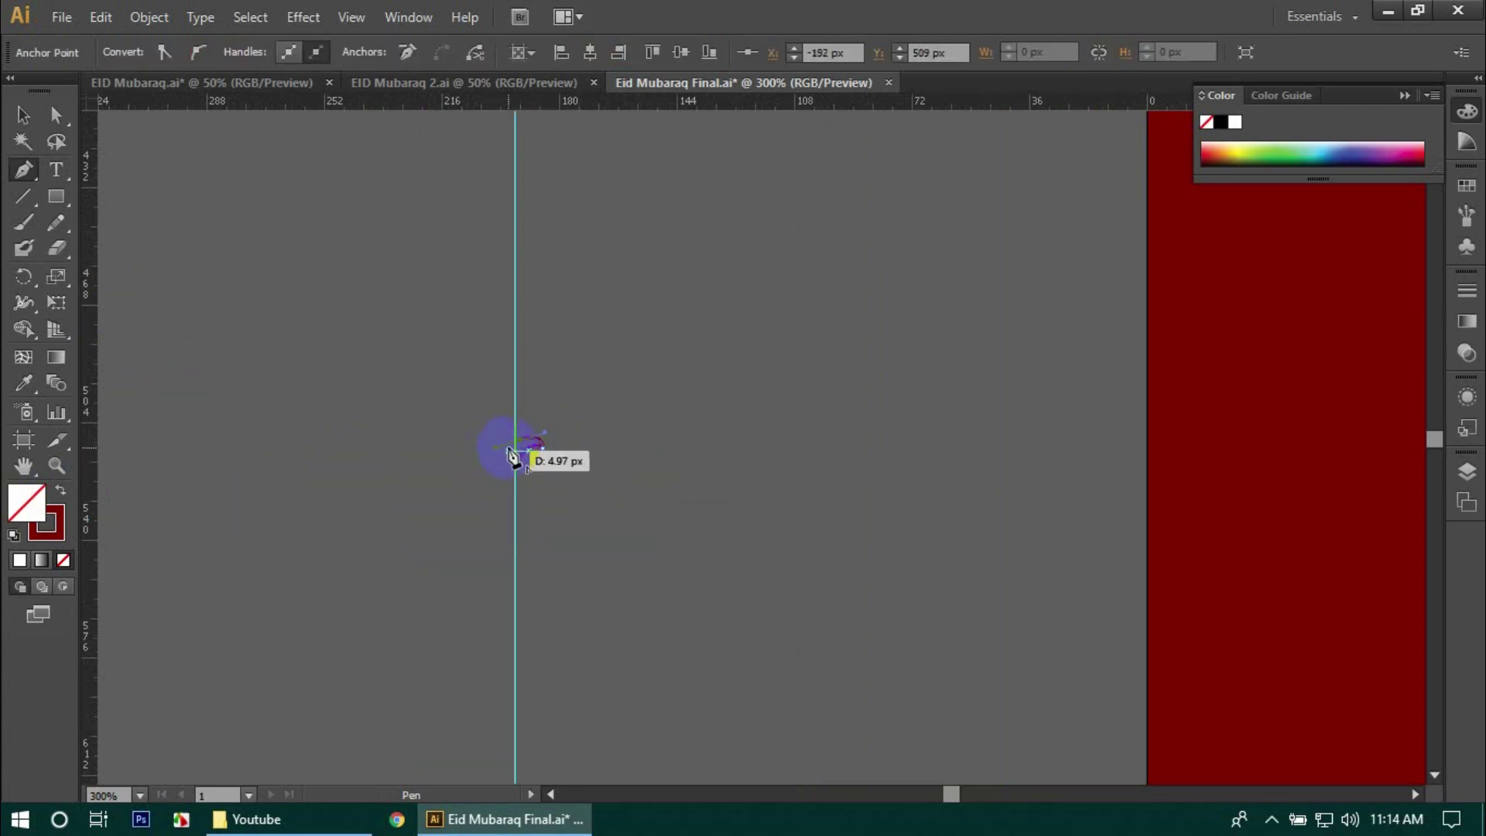
pyautogui.moveTo(560, 411)
pyautogui.mouseDown()
pyautogui.moveTo(487, 405)
pyautogui.moveTo(538, 391)
pyautogui.moveTo(514, 354)
pyautogui.moveTo(531, 408)
pyautogui.mouseUp()
pyautogui.press('ctrl')
pyautogui.moveTo(648, 406); pyautogui.dragTo(523, 486)
pyautogui.press('ctrl')
pyautogui.click(670, 606)
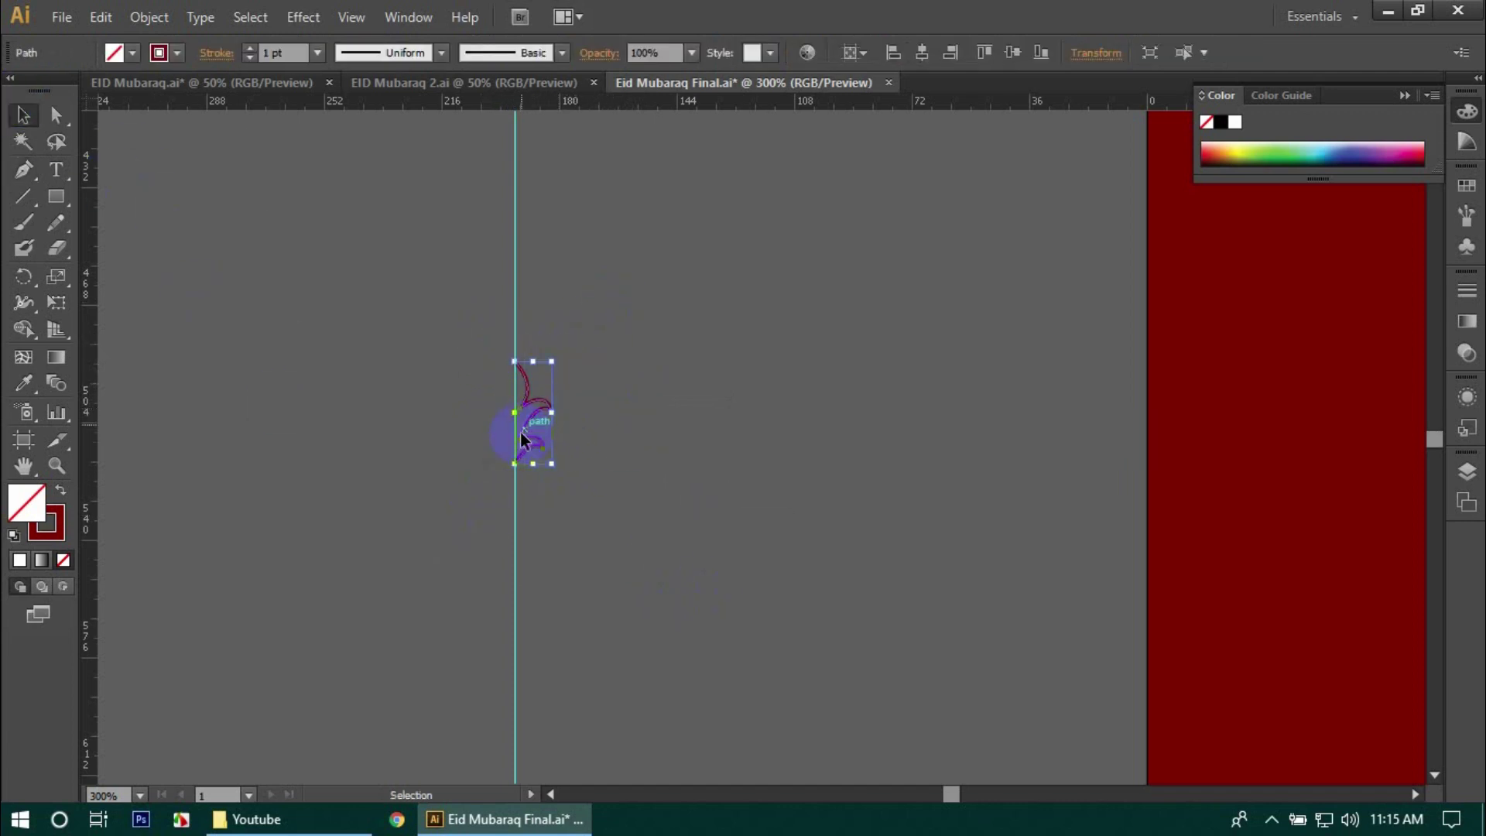
# - Make a copy of the half ornament reflected on the vertical axis and move it against the original on the guide's other side
pyautogui.rightClick(522, 422)
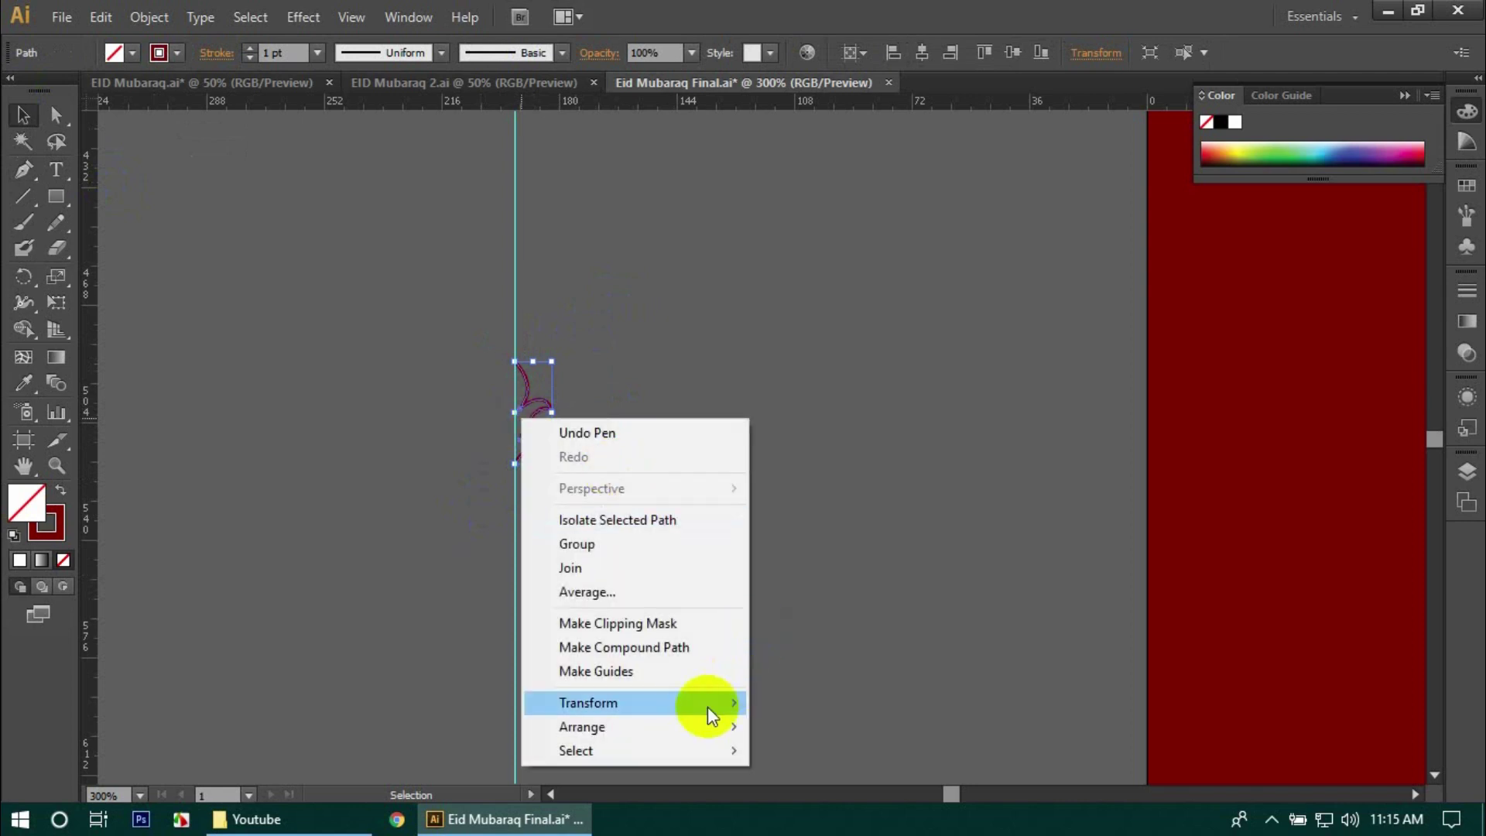
pyautogui.moveTo(708, 712)
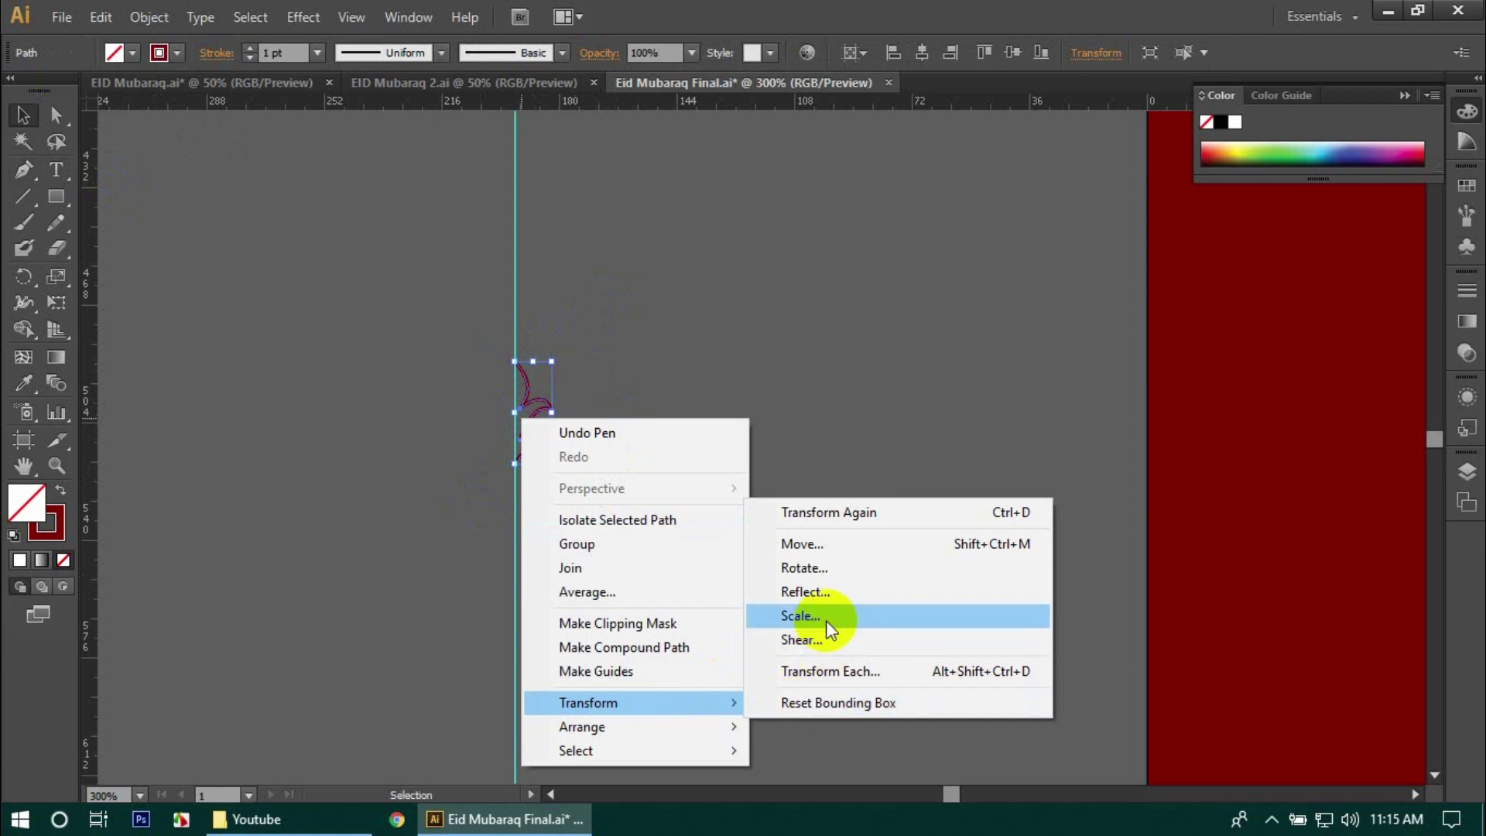
pyautogui.click(832, 596)
pyautogui.click(628, 497)
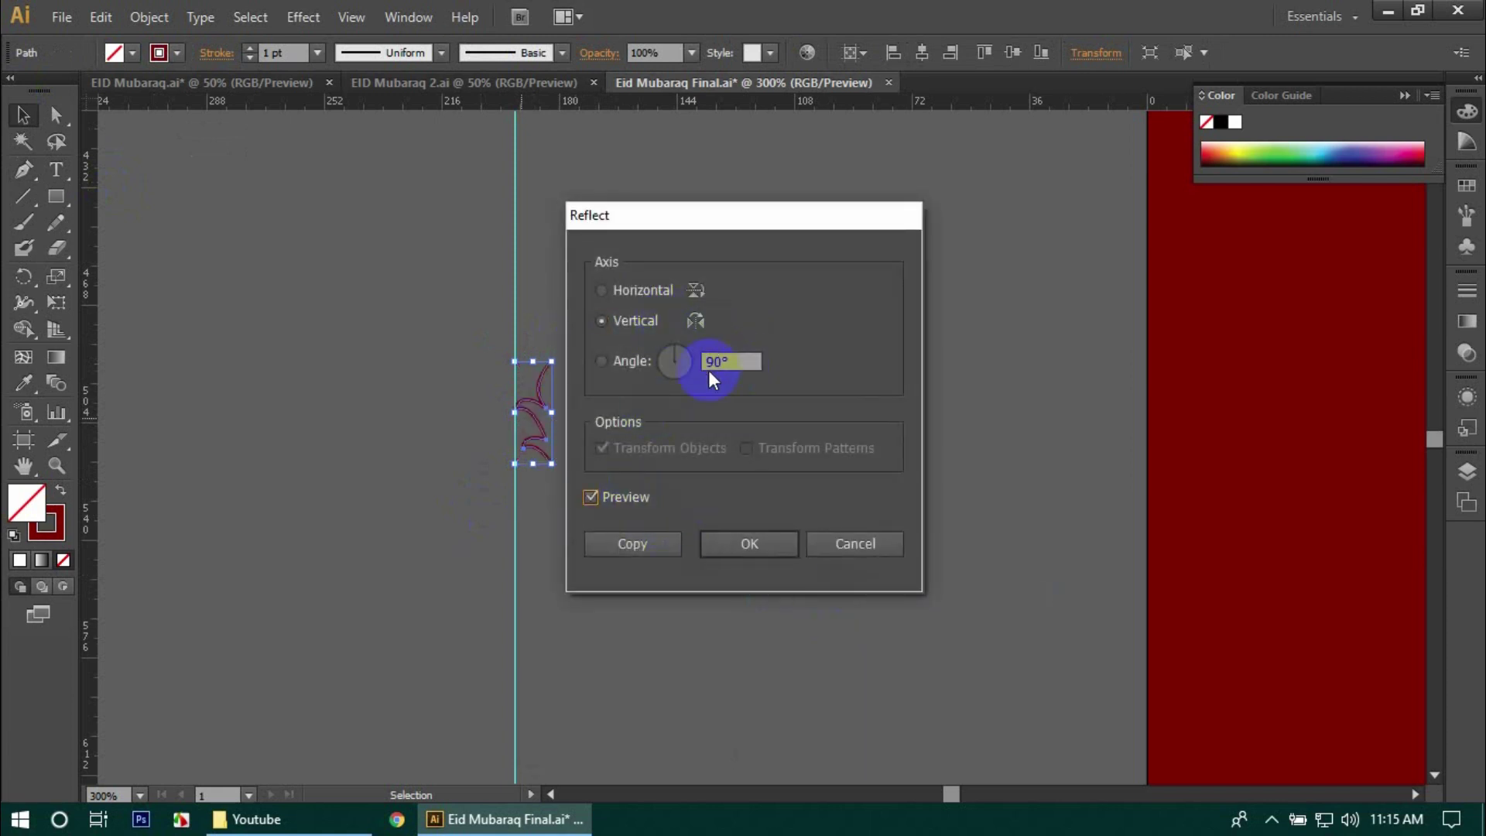
pyautogui.click(611, 548)
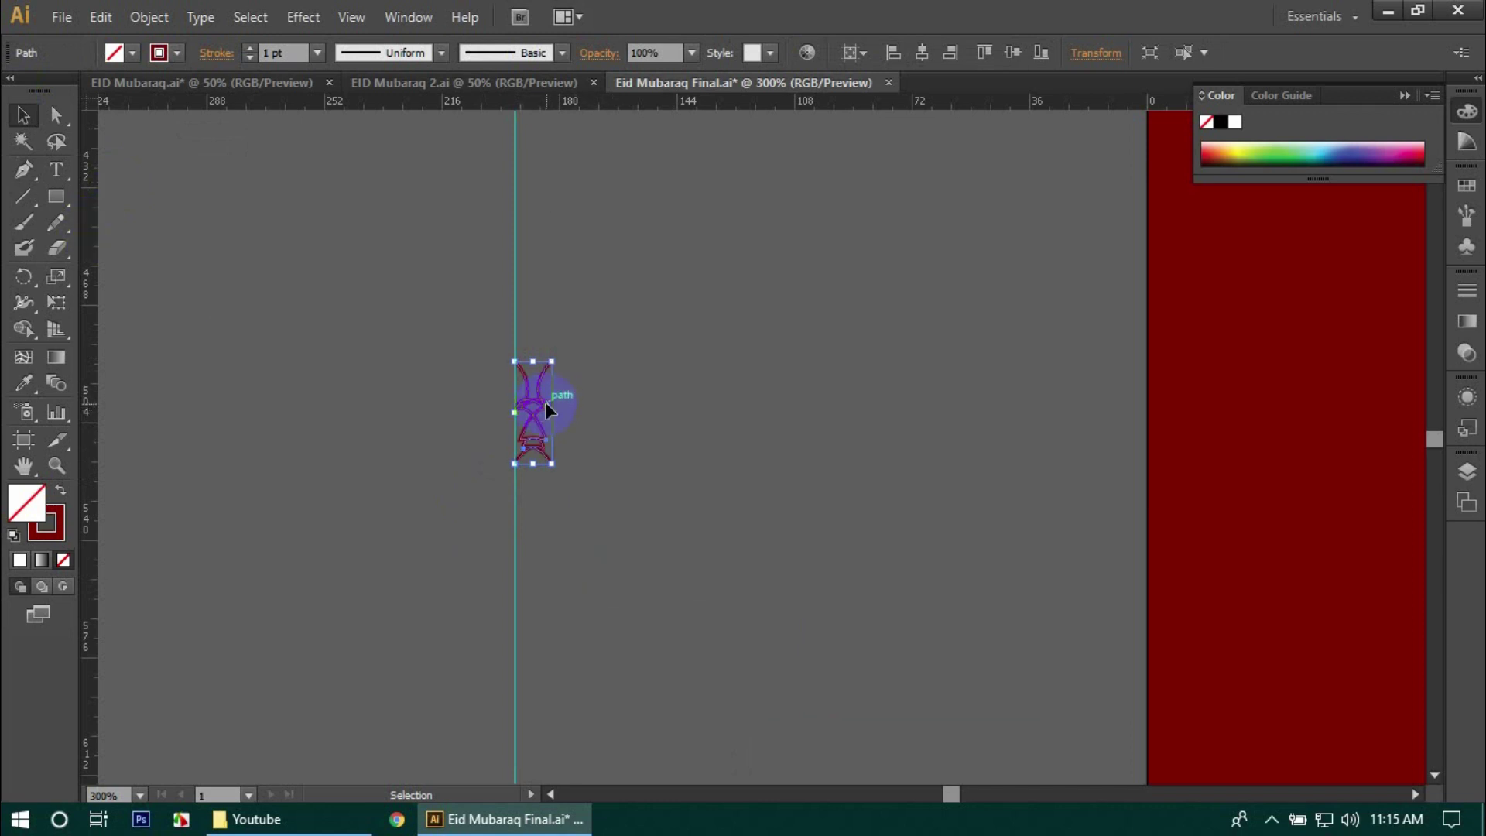
pyautogui.moveTo(546, 385); pyautogui.dragTo(499, 384)
pyautogui.click(610, 401)
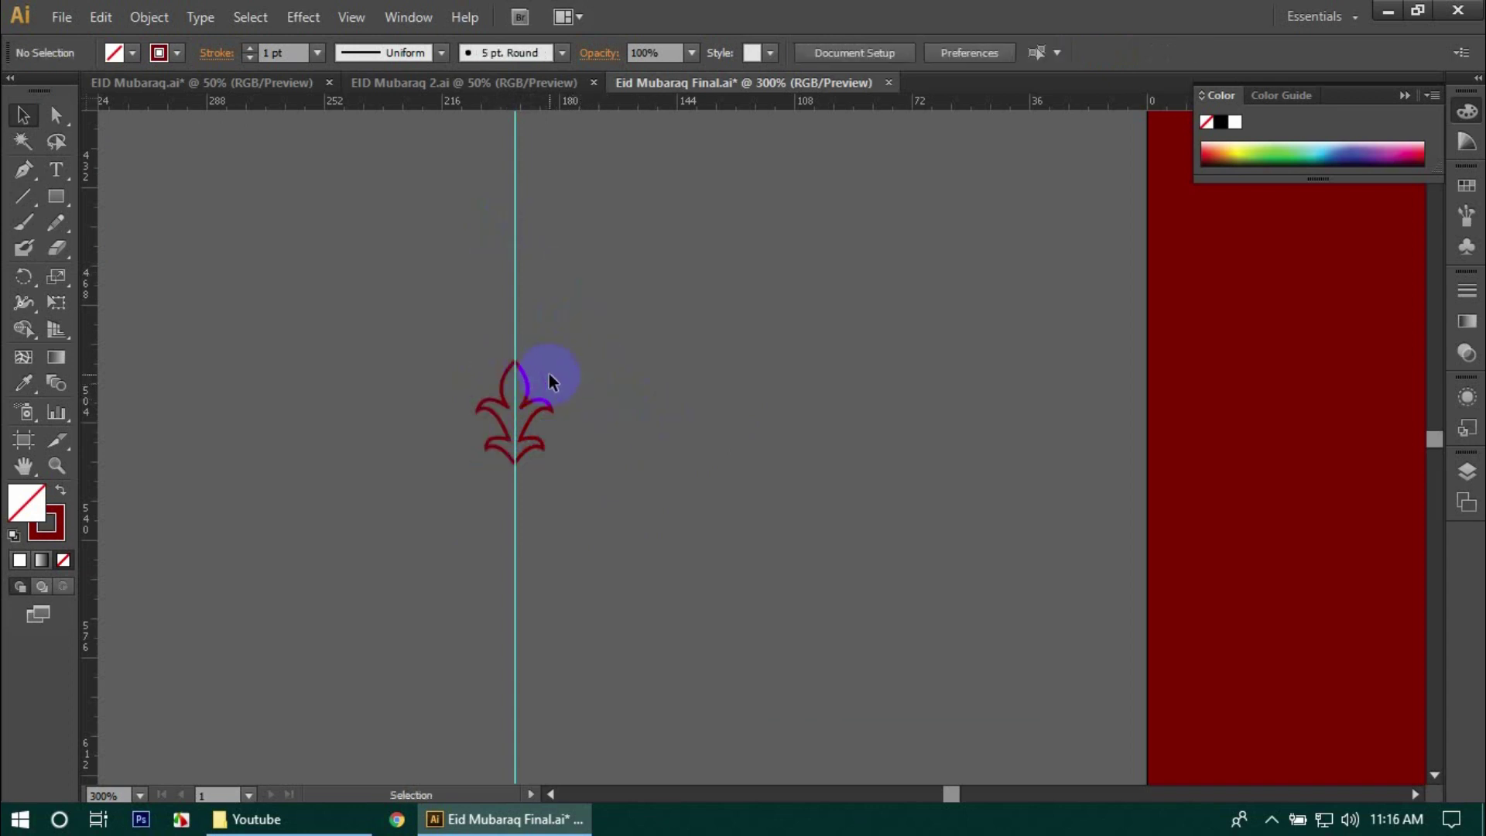
# - Select both ornament halves and swap fill and stroke to give them a dark red fill without a stroke
pyautogui.moveTo(475, 365); pyautogui.dragTo(601, 411)
pyautogui.click(587, 410)
pyautogui.click(537, 402)
pyautogui.moveTo(529, 407); pyautogui.dragTo(643, 403)
pyautogui.hotkey('ctrl', 'z')
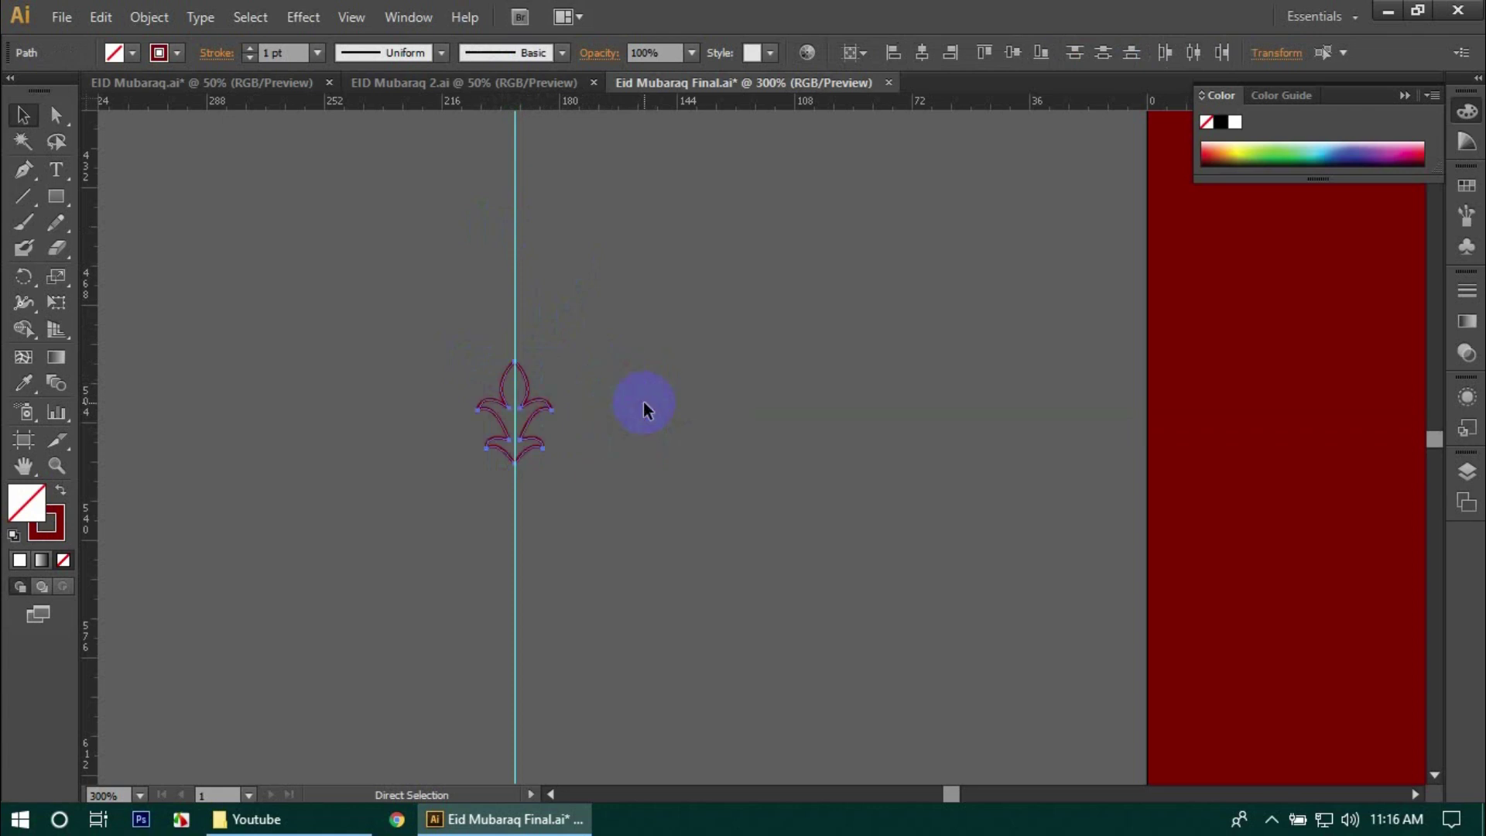
pyautogui.click(61, 492)
pyautogui.click(511, 493)
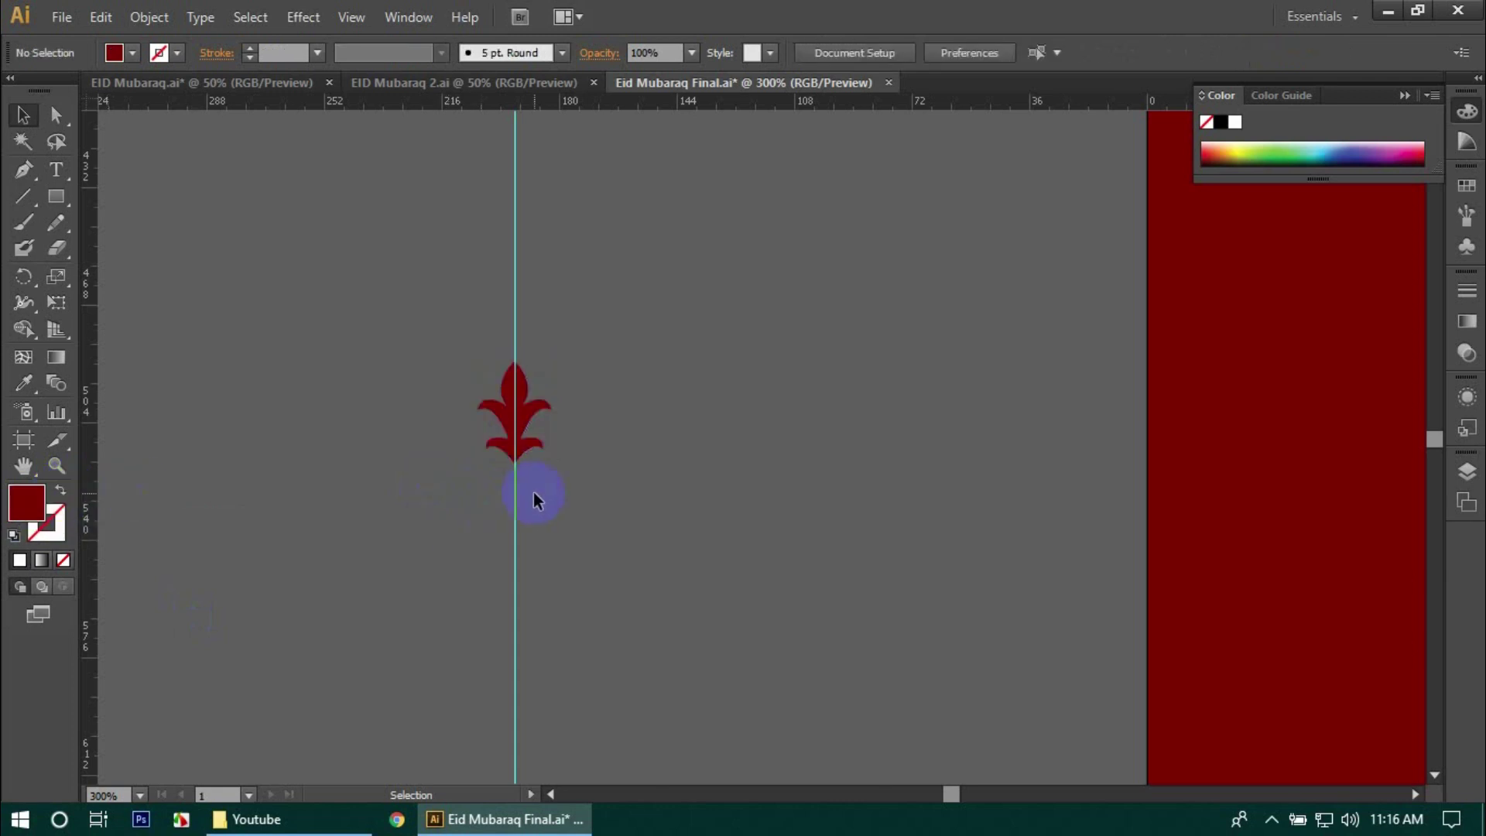
# - Select both halves of the ornament and unite them with Pathfinder
pyautogui.click(546, 382)
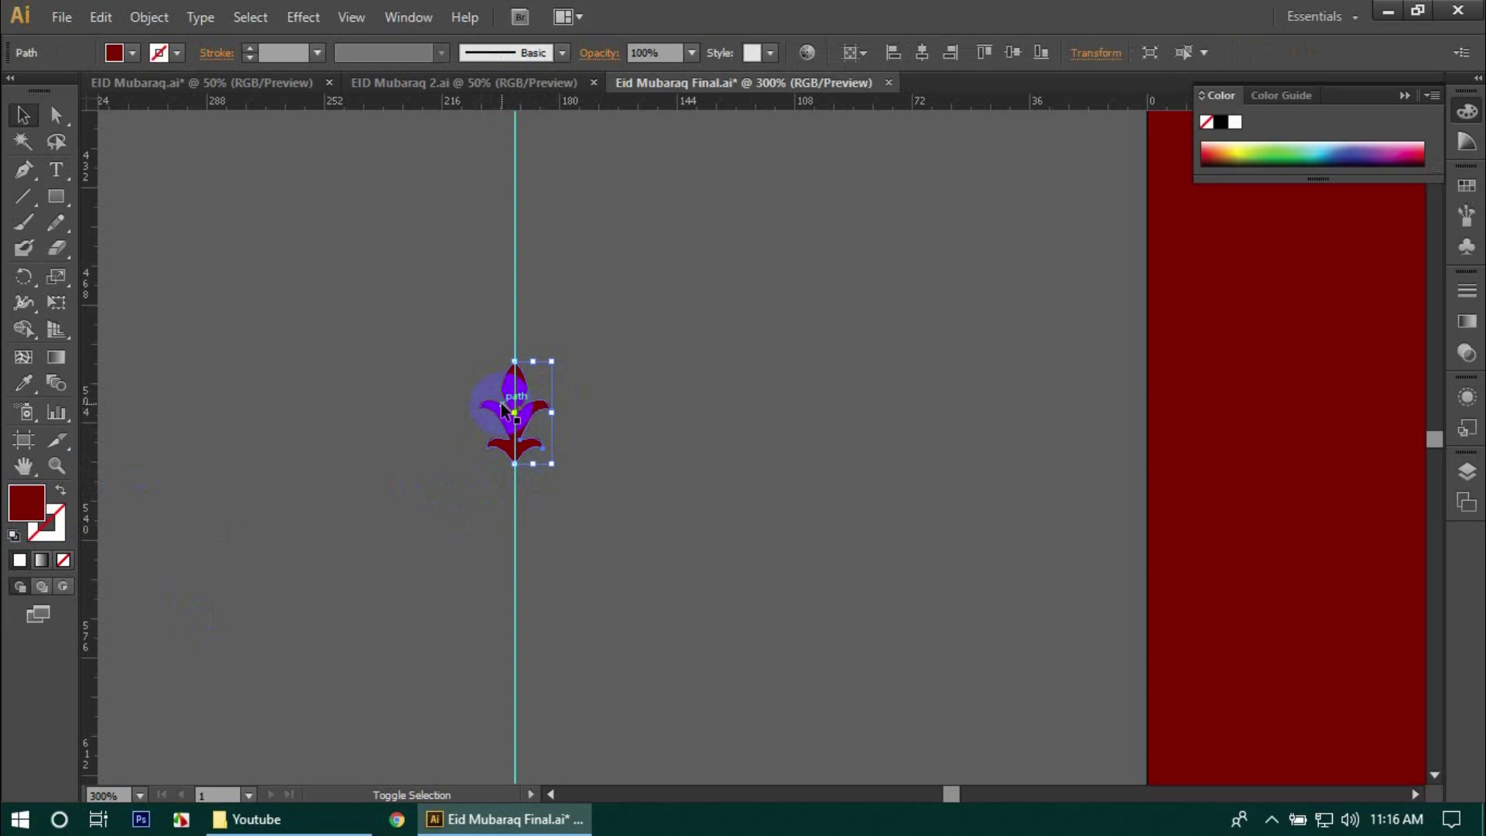
pyautogui.keyDown('shift'); pyautogui.click(502, 405); pyautogui.keyUp('shift')
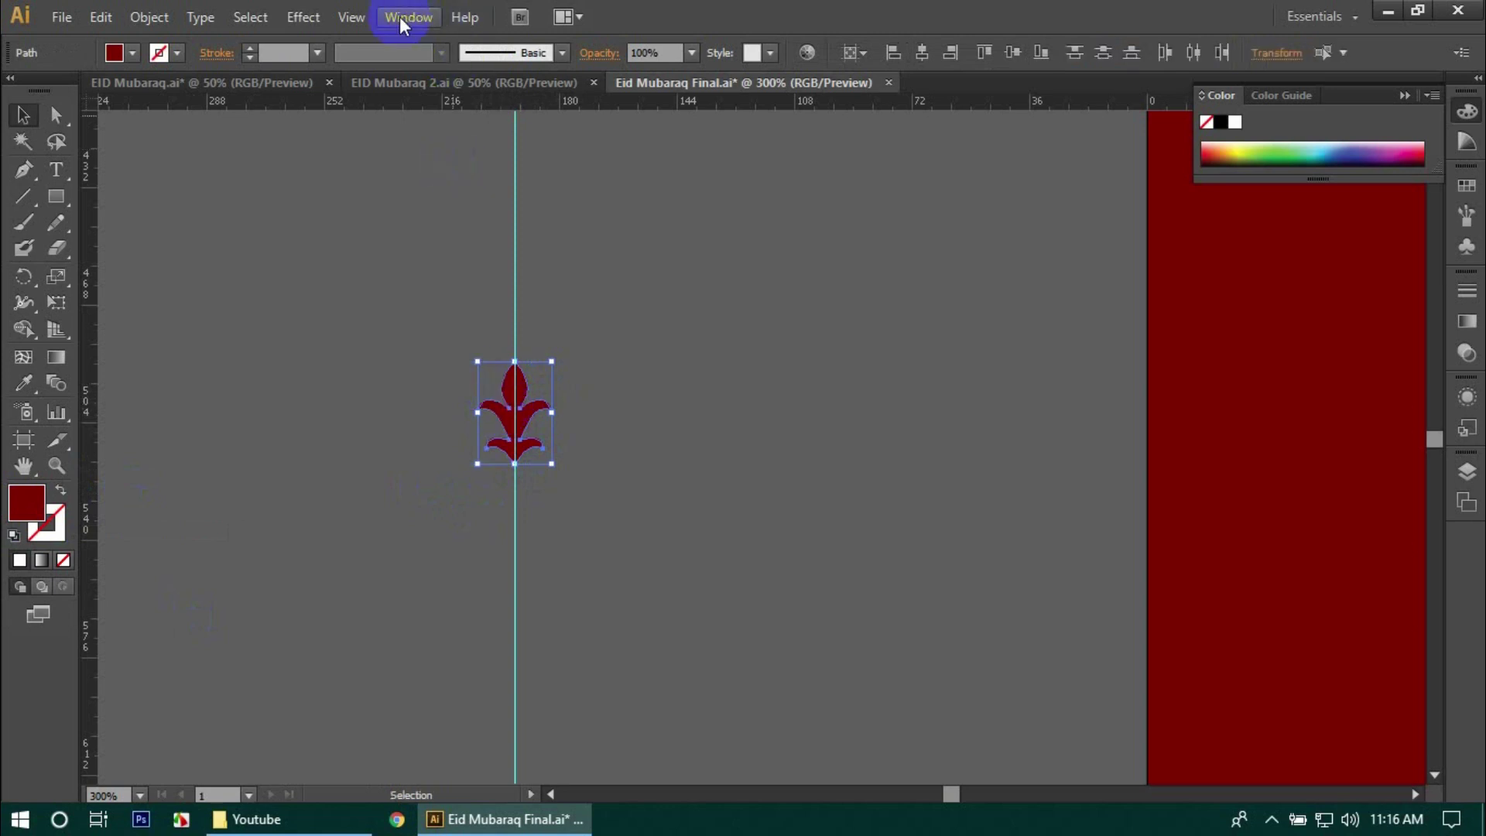
pyautogui.click(400, 16)
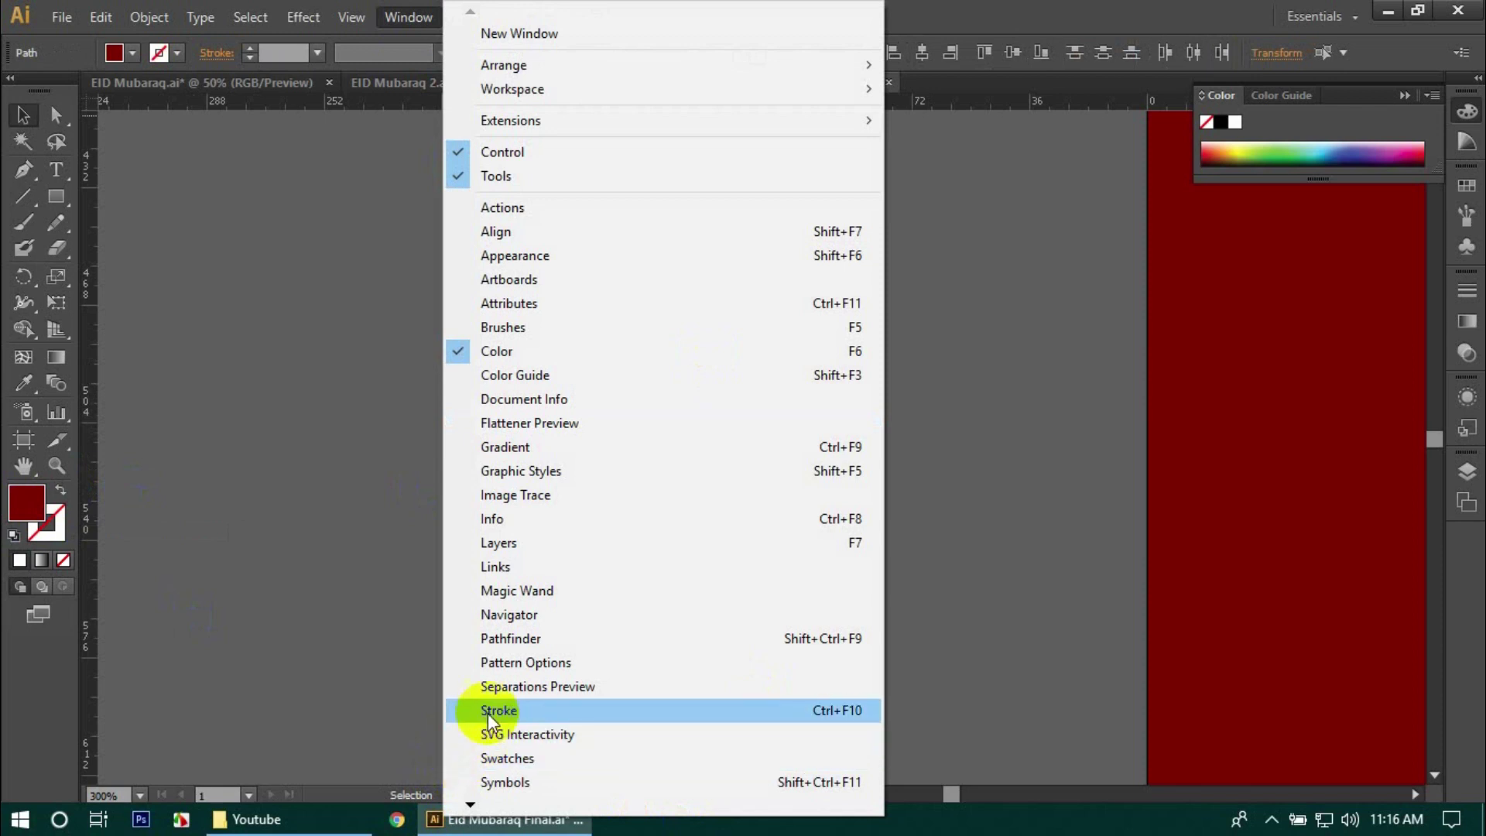
pyautogui.click(493, 643)
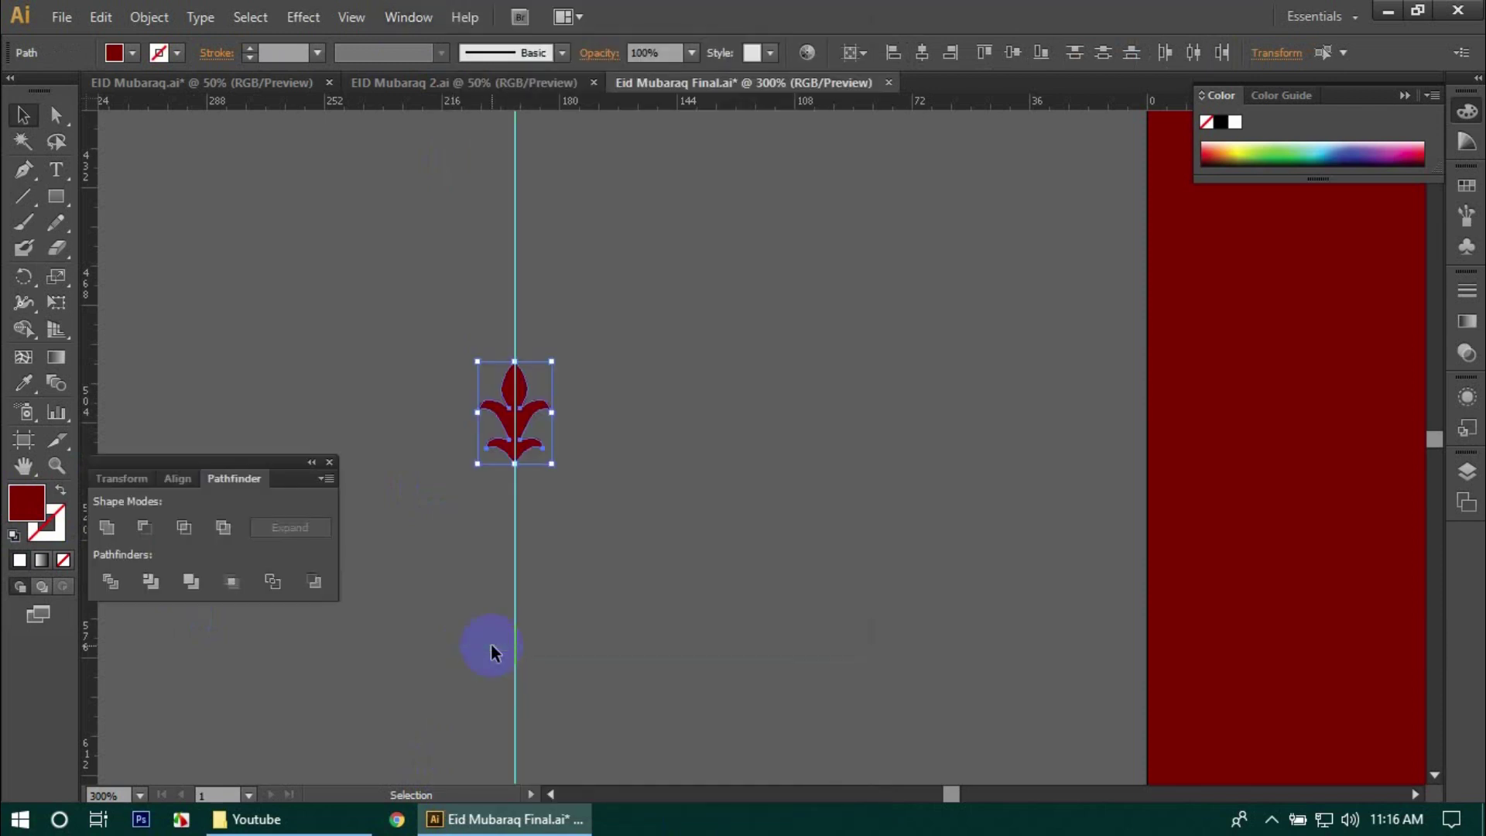
pyautogui.click(107, 528)
pyautogui.moveTo(562, 415); pyautogui.dragTo(588, 499)
pyautogui.click(642, 410)
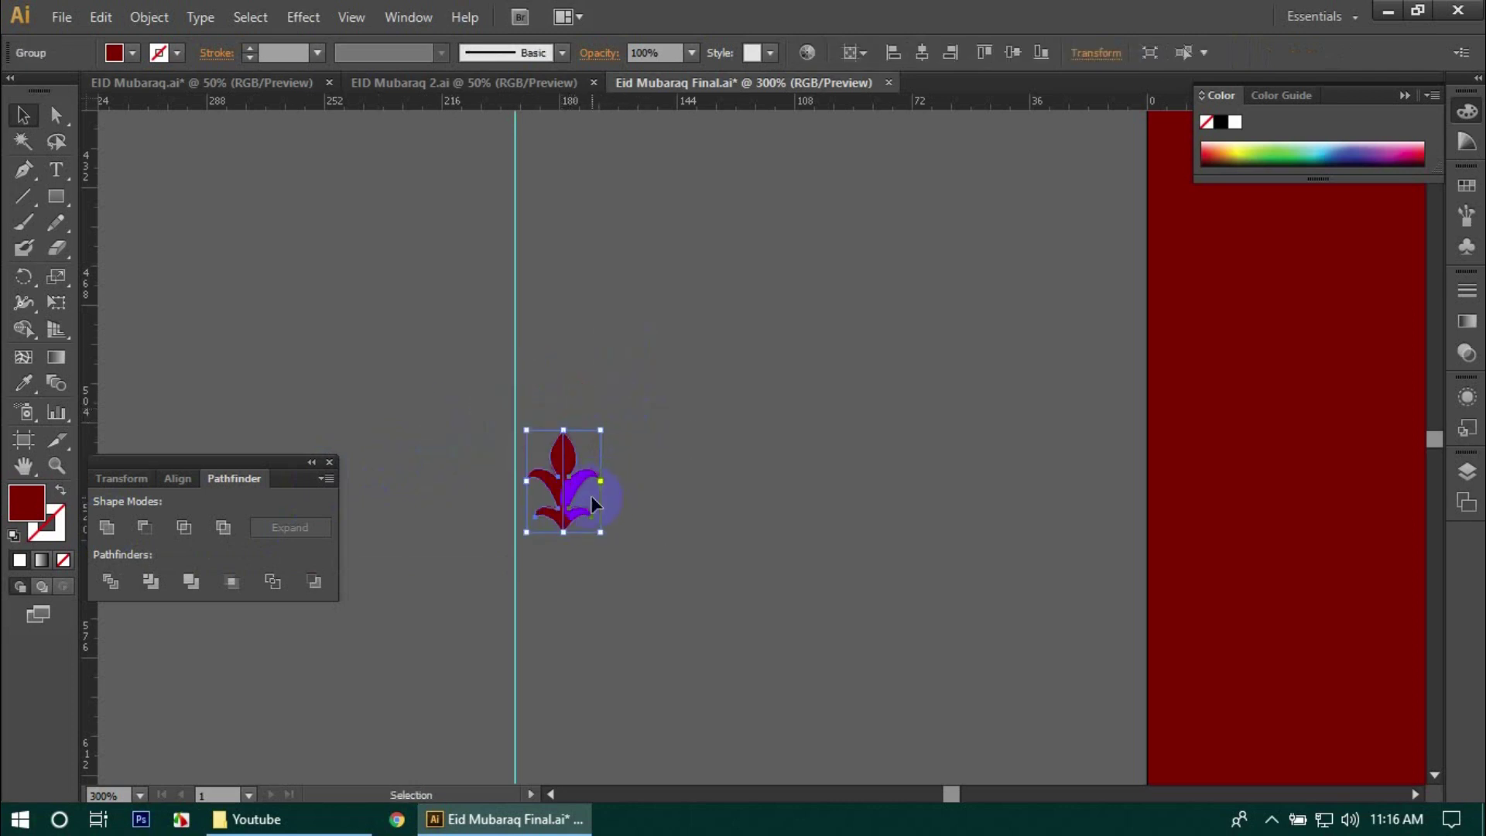
pyautogui.hotkey('ctrl', 'z')
pyautogui.hotkey('ctrl', 'z')
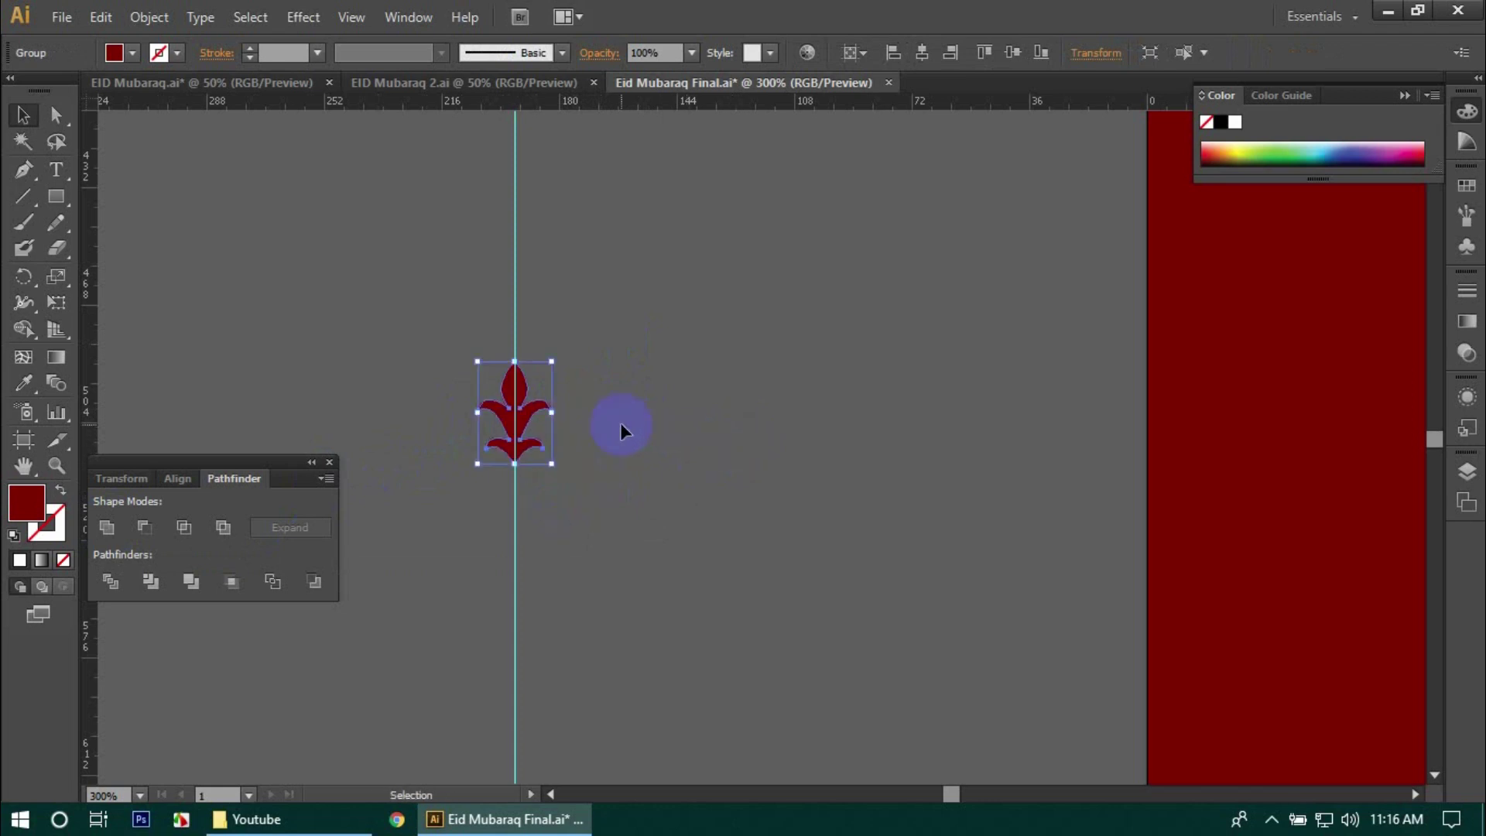
pyautogui.click(310, 294)
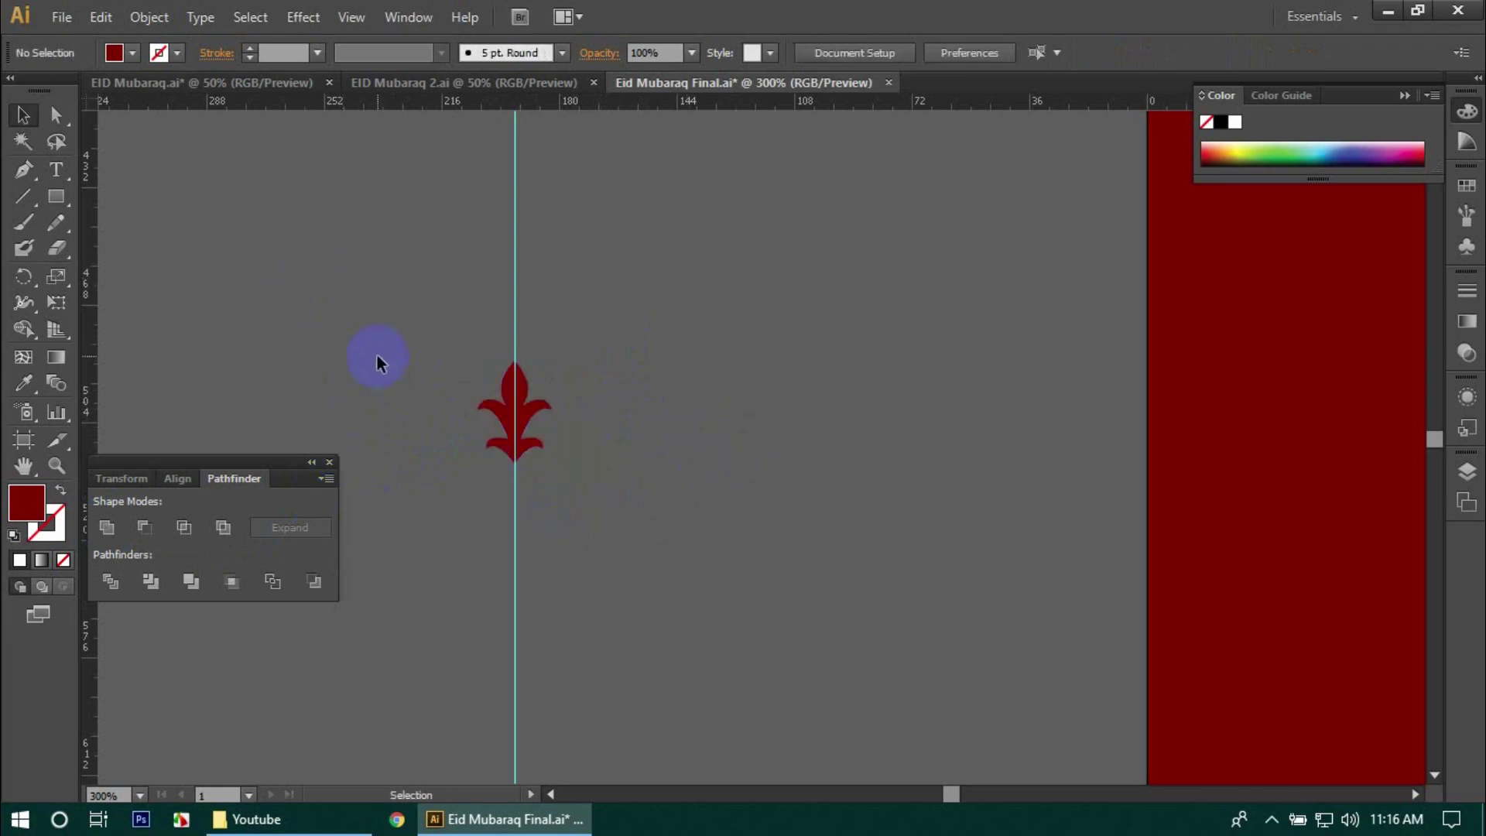
# - Draw a small dark red circle centered on the guide just below the ornament's lower tip with the Ellipse tool
pyautogui.moveTo(58, 201); pyautogui.dragTo(140, 254)
pyautogui.scroll(3, 487, 523)
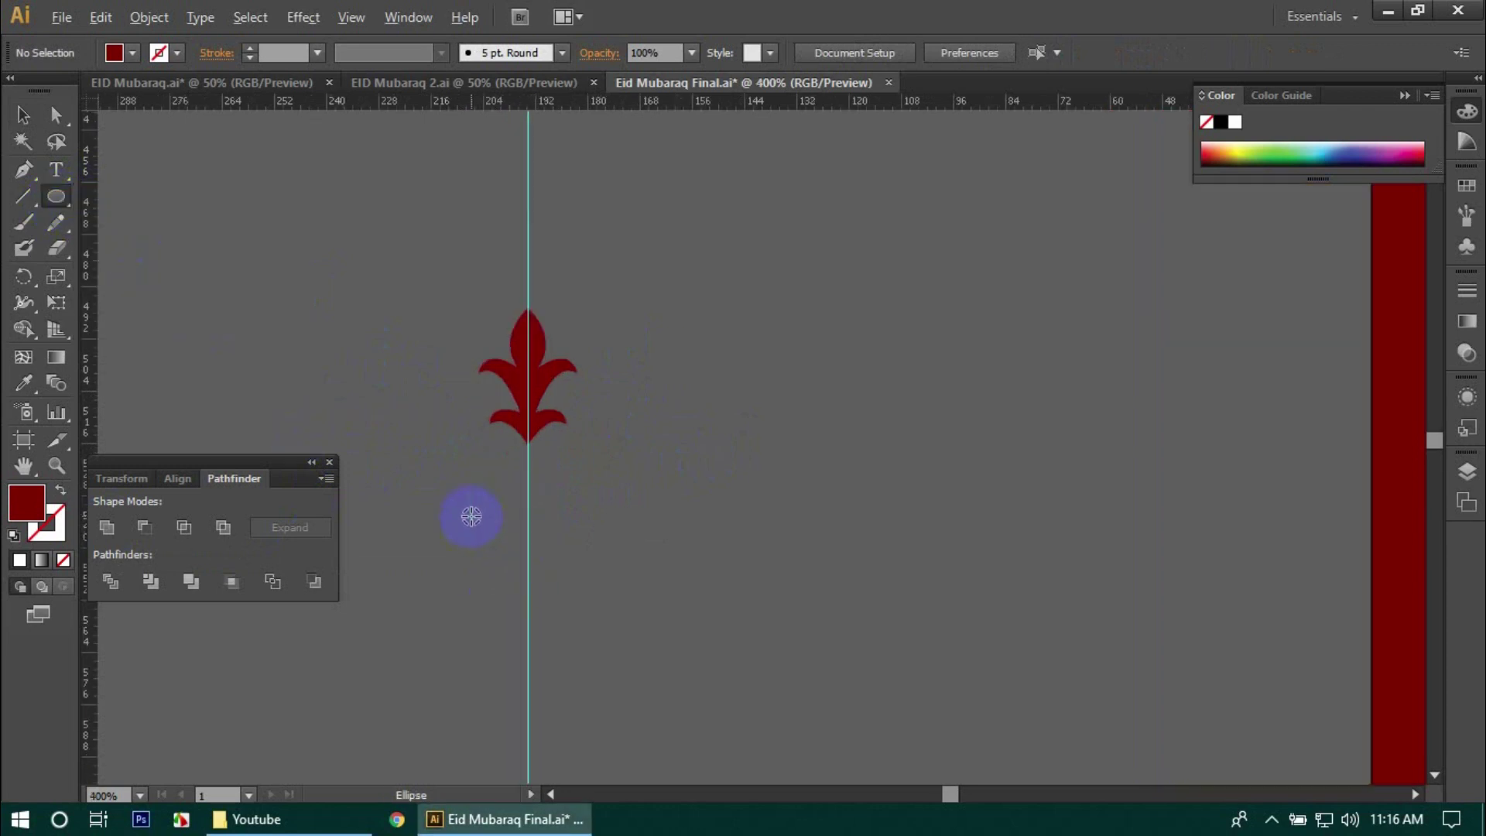
pyautogui.press('alt')
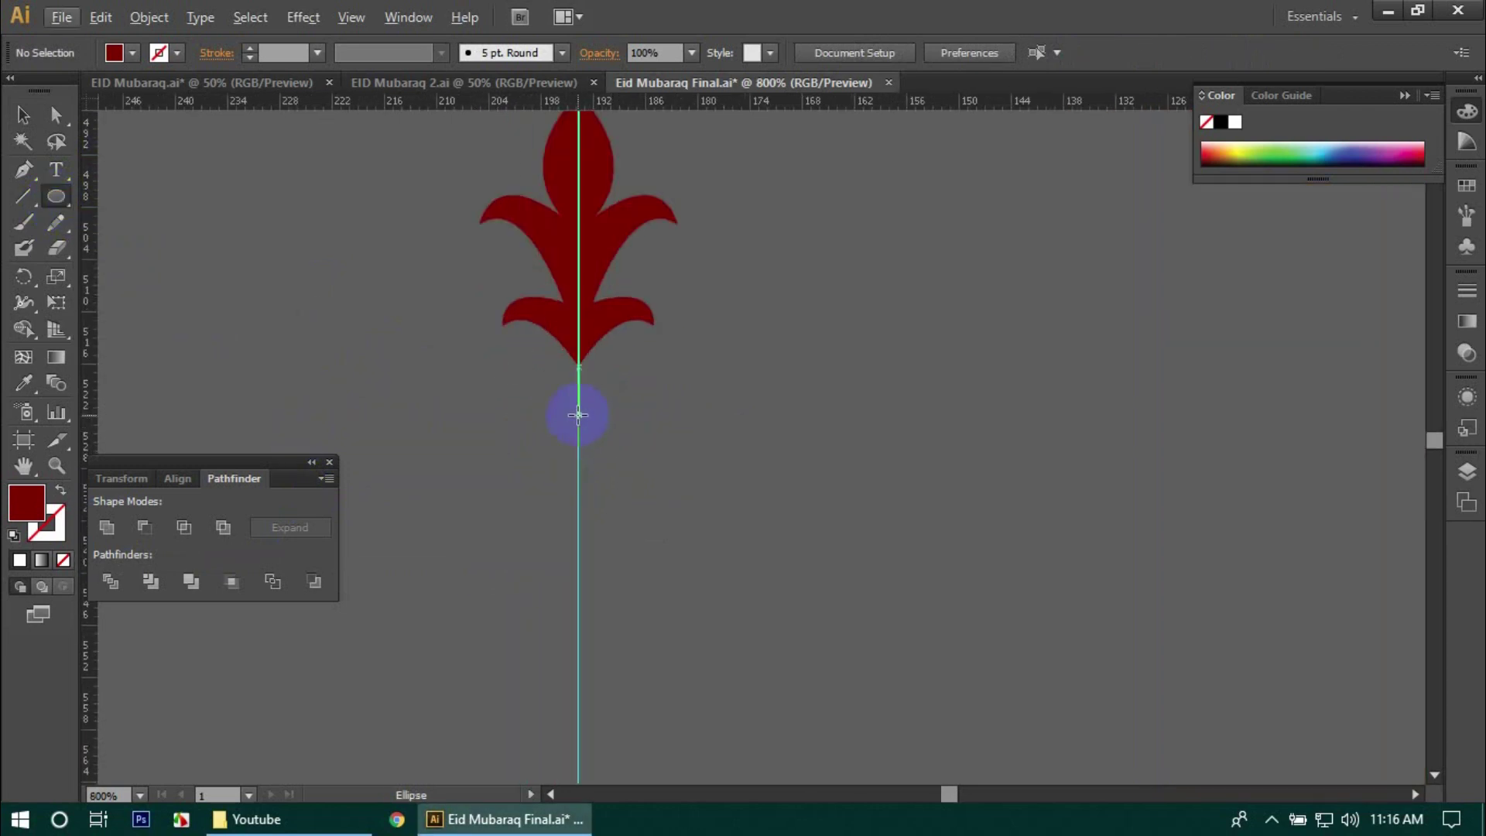
pyautogui.moveTo(578, 415); pyautogui.dragTo(599, 429)
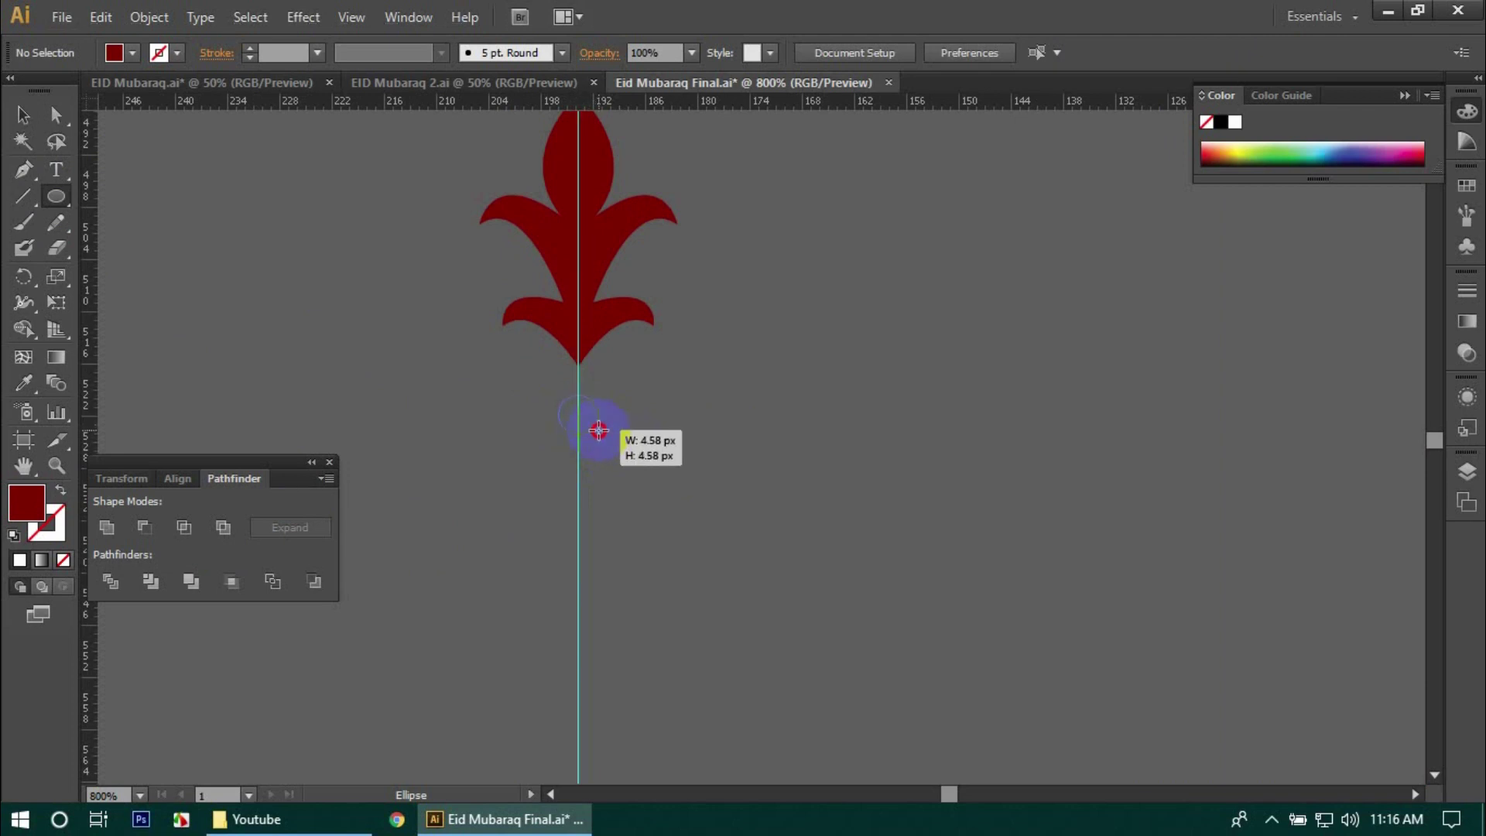
pyautogui.moveTo(599, 430); pyautogui.dragTo(603, 439)
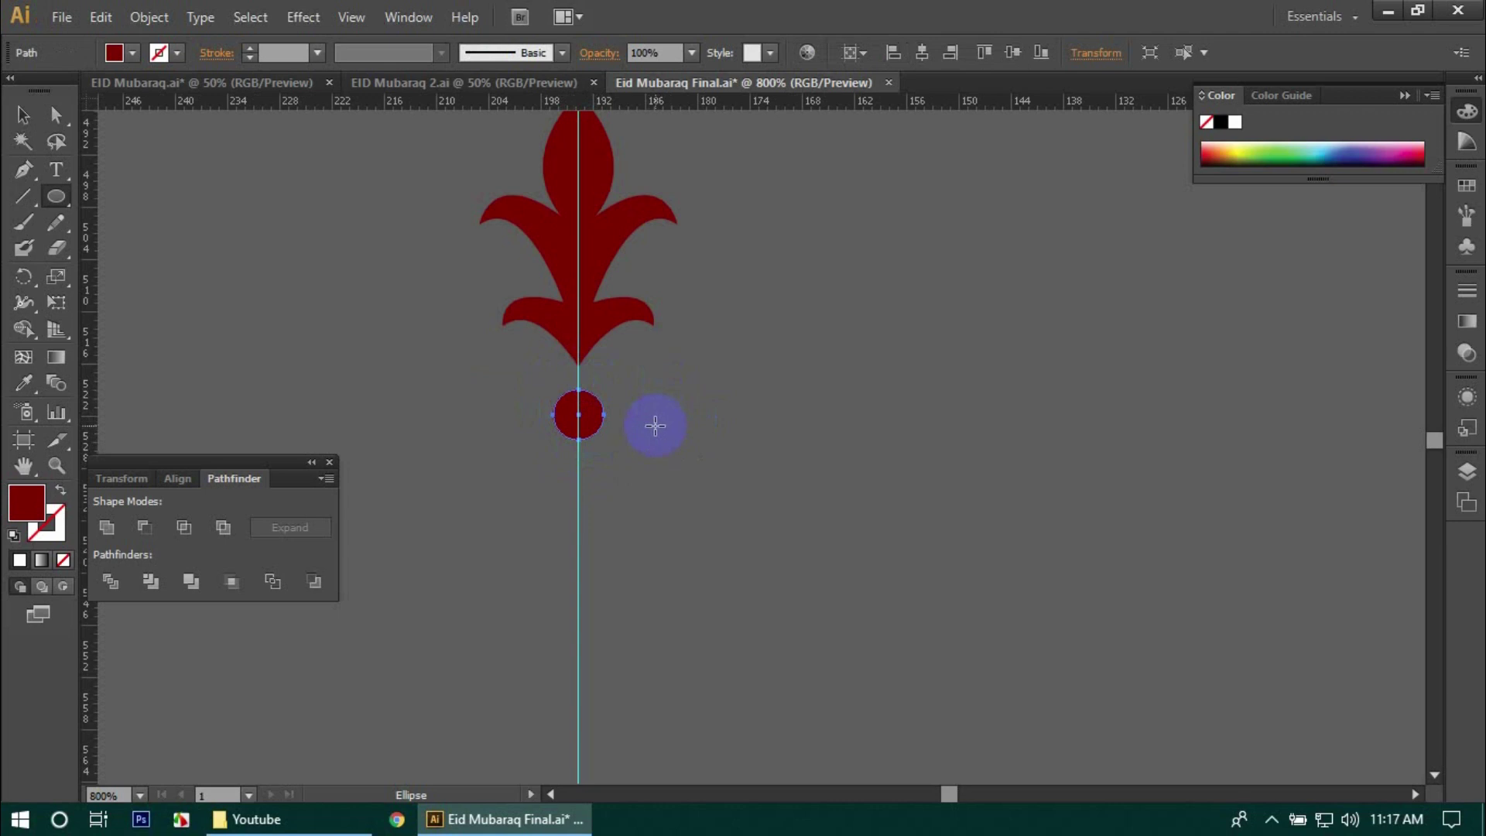
# - Create a smaller concentric copy of the circle inside the original and select it
pyautogui.press('v')
pyautogui.press('l')
pyautogui.click(23, 115)
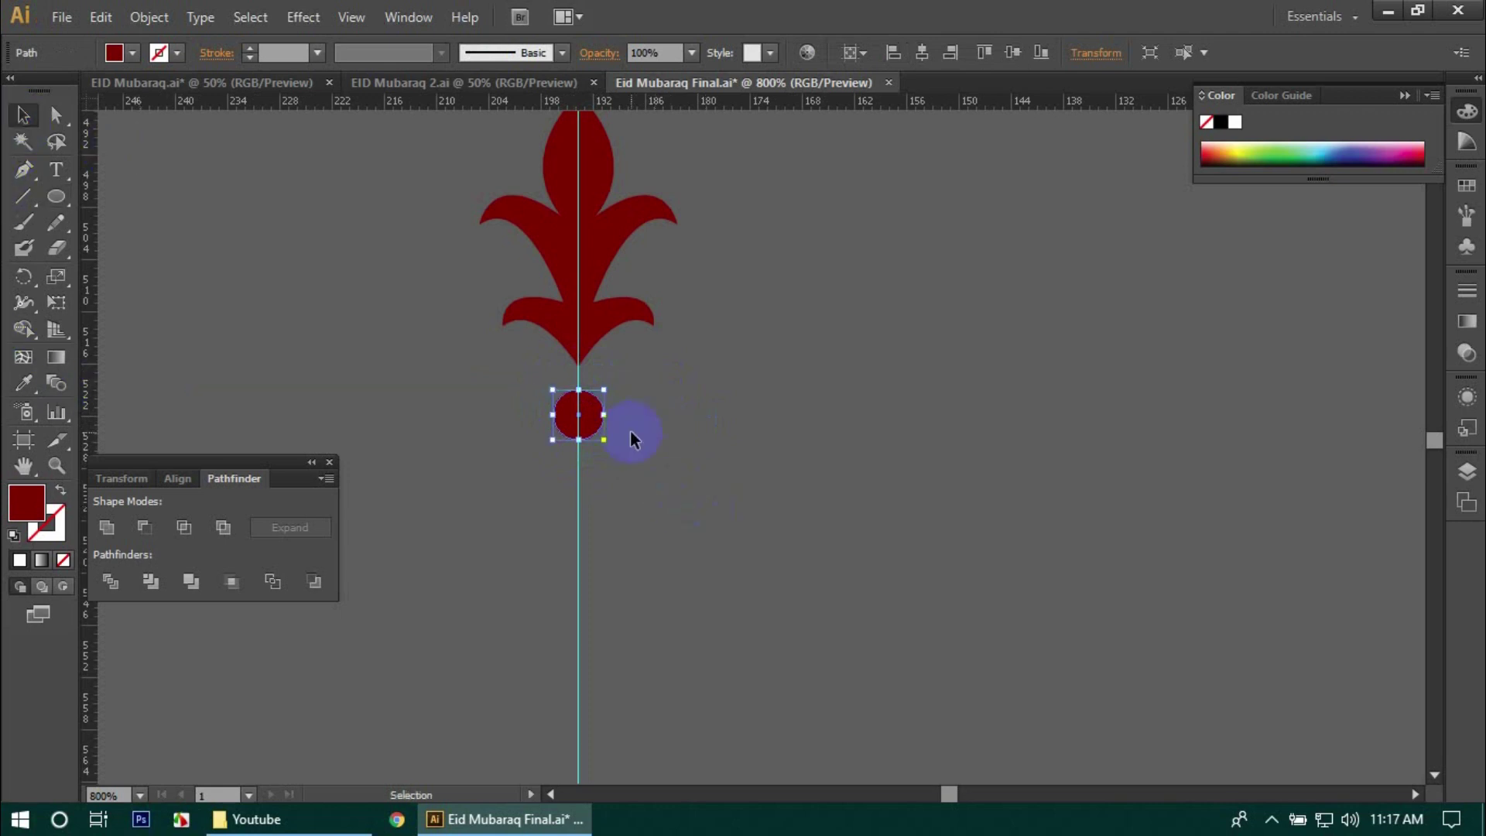
pyautogui.moveTo(601, 440); pyautogui.dragTo(592, 432)
pyautogui.click(643, 453)
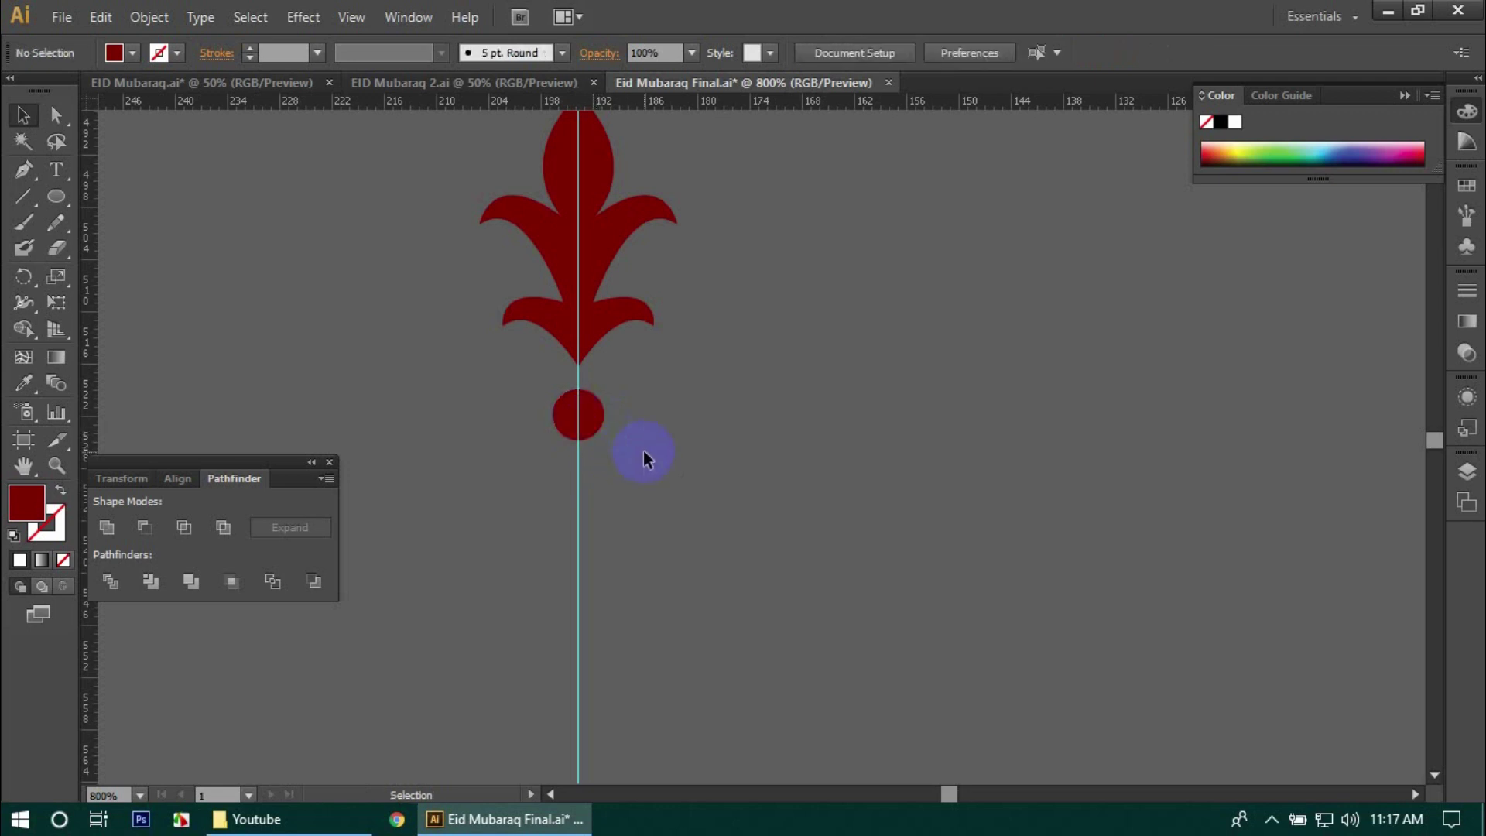
pyautogui.click(582, 414)
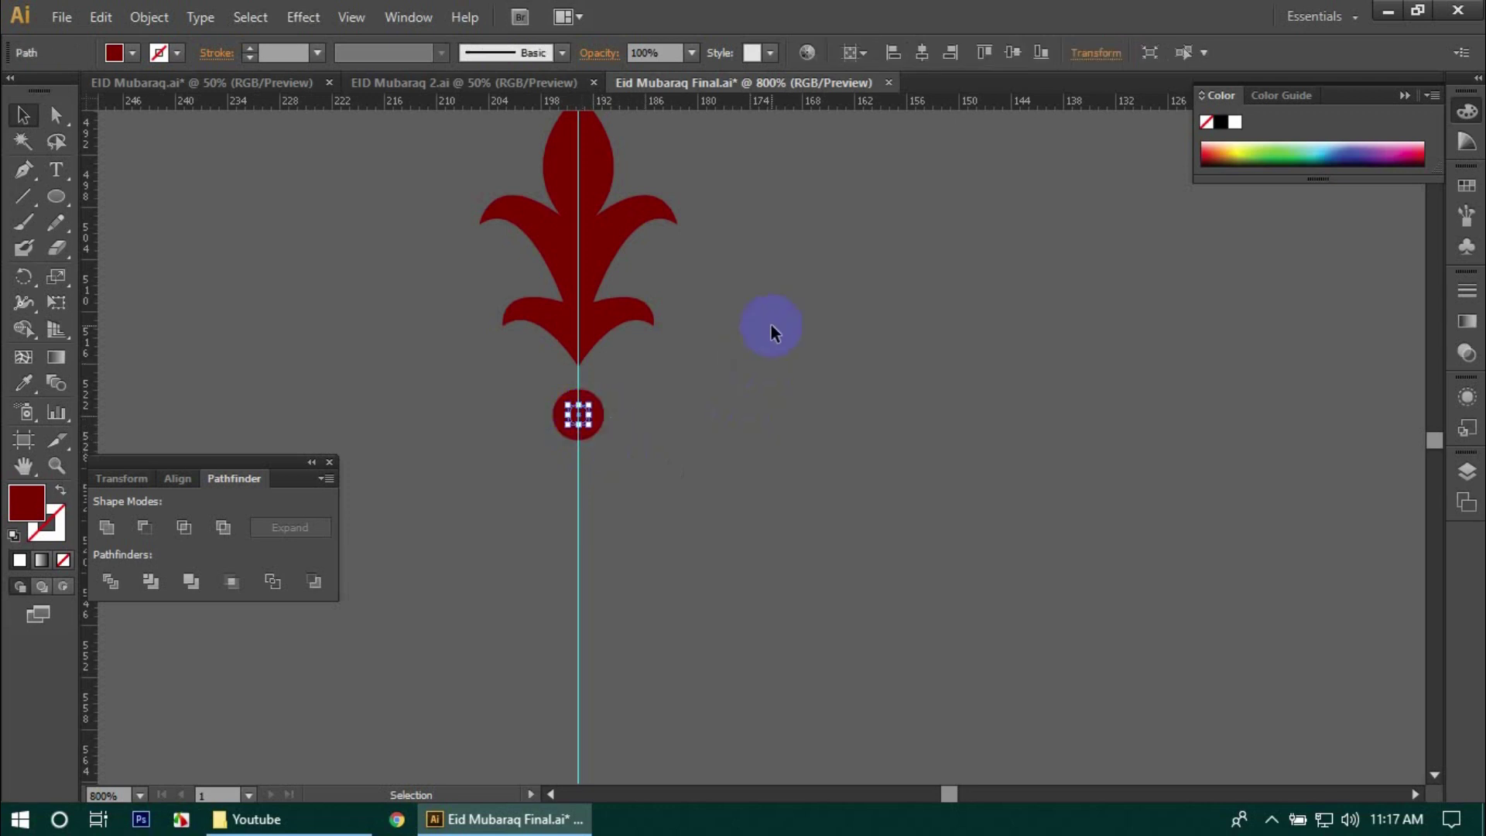
# - Fill the small inner circle with the light grey sampled from the third color square above the artboard using the Eyedropper
pyautogui.scroll(-3, 771, 324)
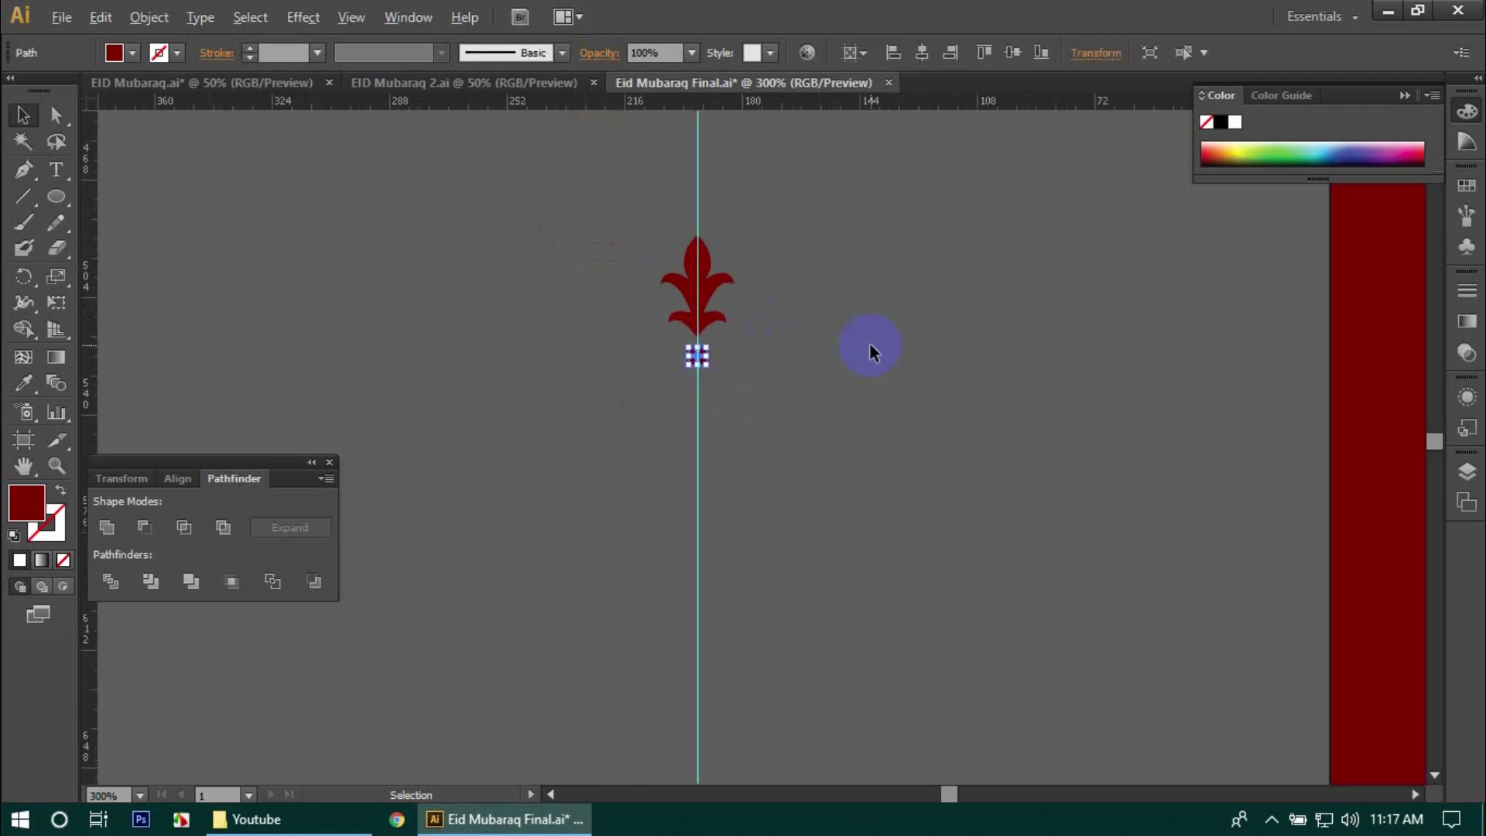
pyautogui.scroll(-3, 870, 342)
pyautogui.moveTo(890, 305); pyautogui.dragTo(637, 617)
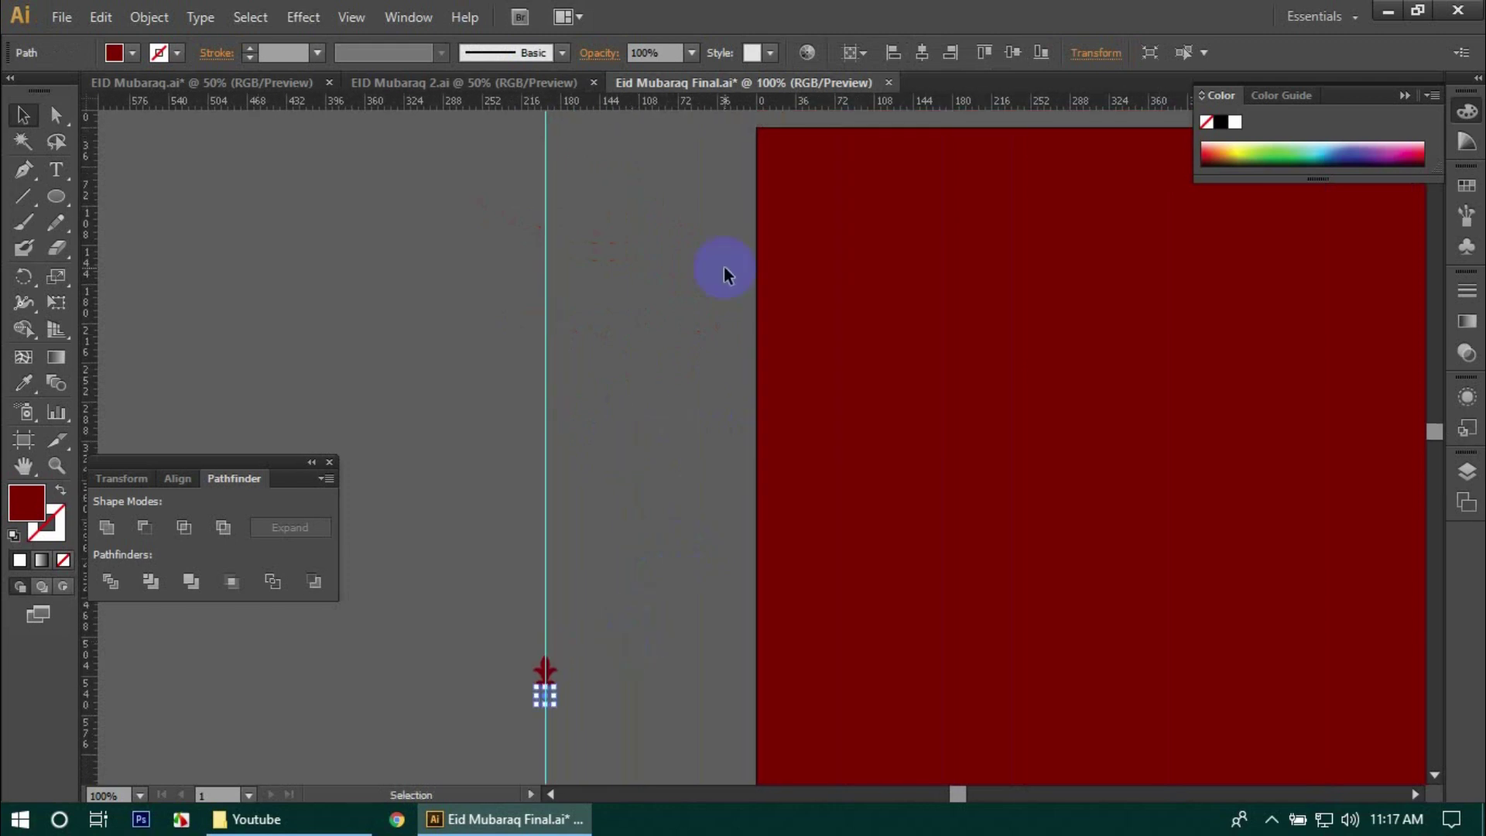
pyautogui.moveTo(703, 245); pyautogui.dragTo(653, 418)
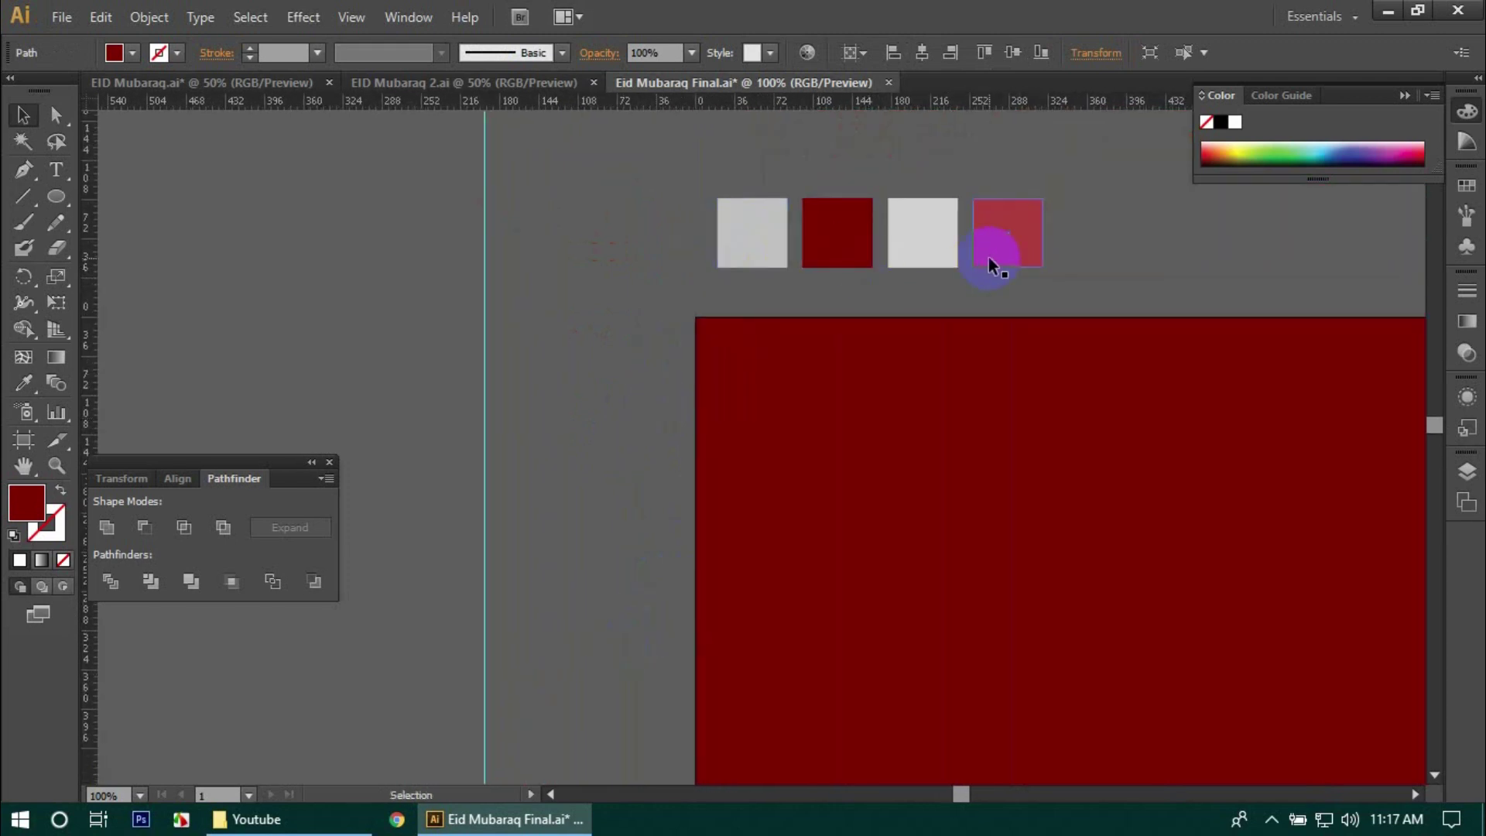
pyautogui.click(34, 378)
pyautogui.click(922, 232)
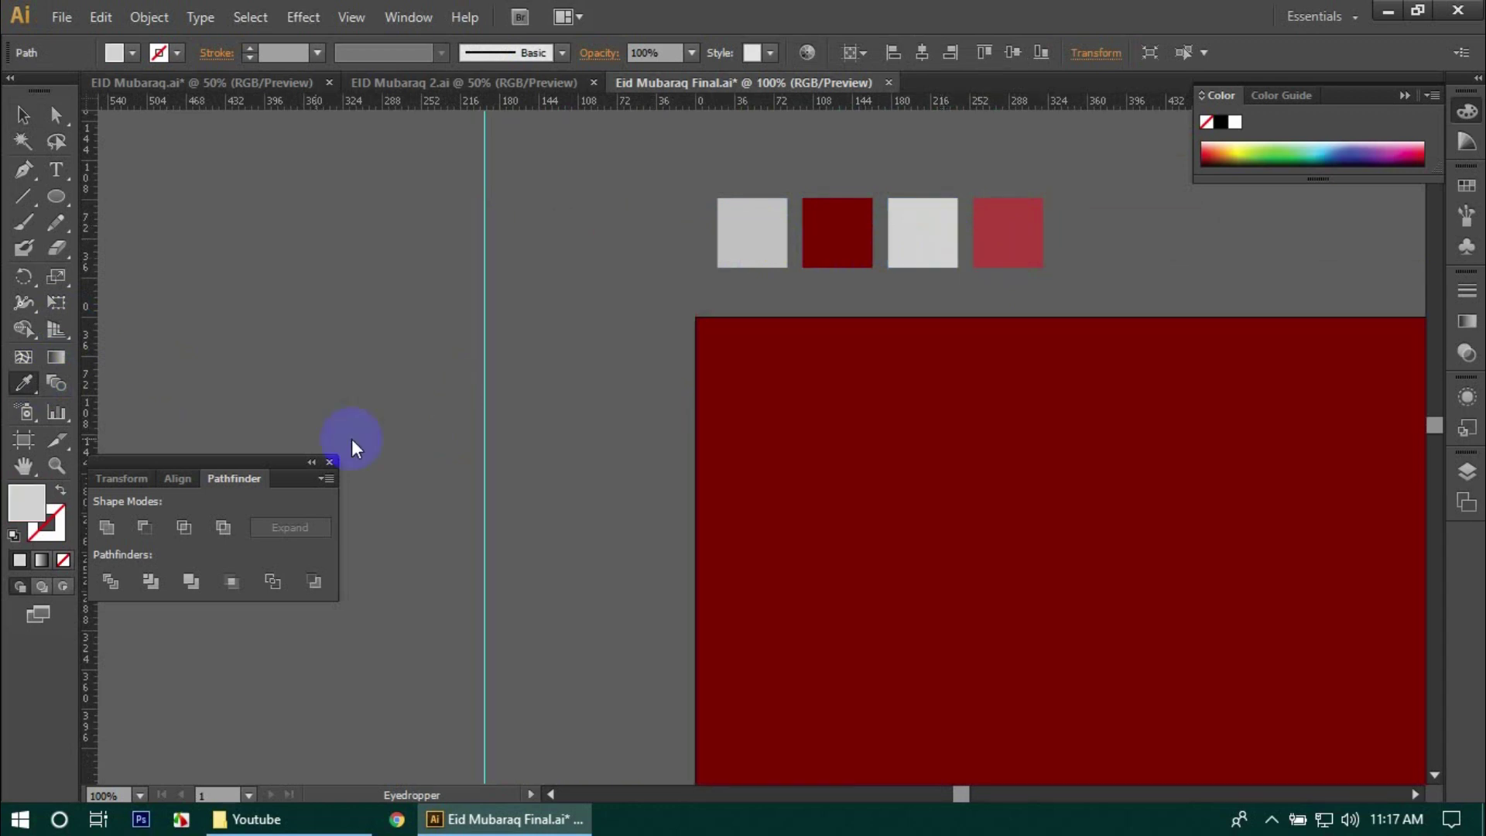
pyautogui.click(24, 115)
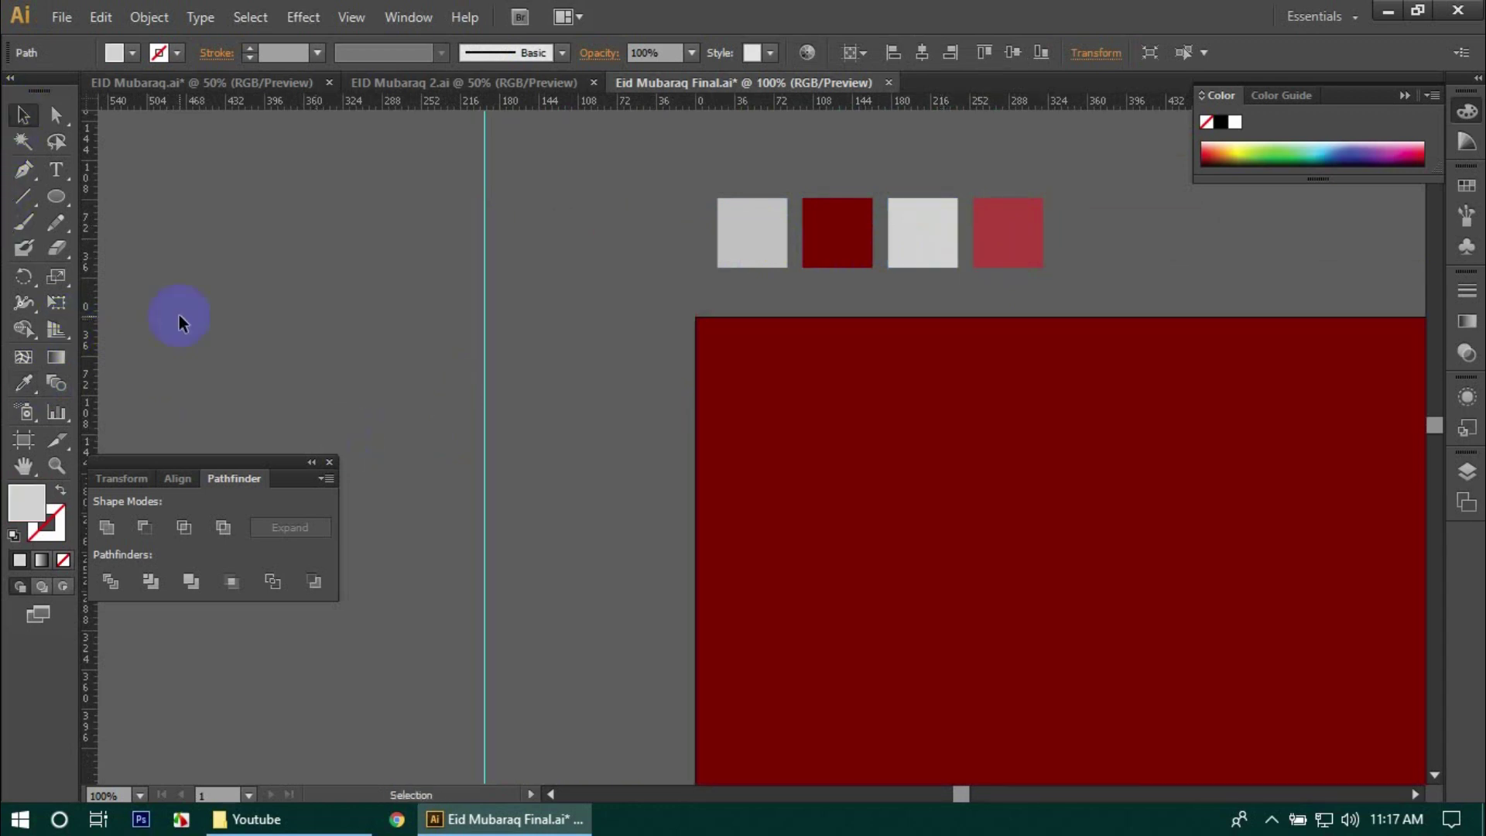
pyautogui.click(393, 674)
# - Select the ornament and the outer circle and fill them with the lighter red sampled from the fourth color square above the artboard
pyautogui.scroll(-5, 393, 673)
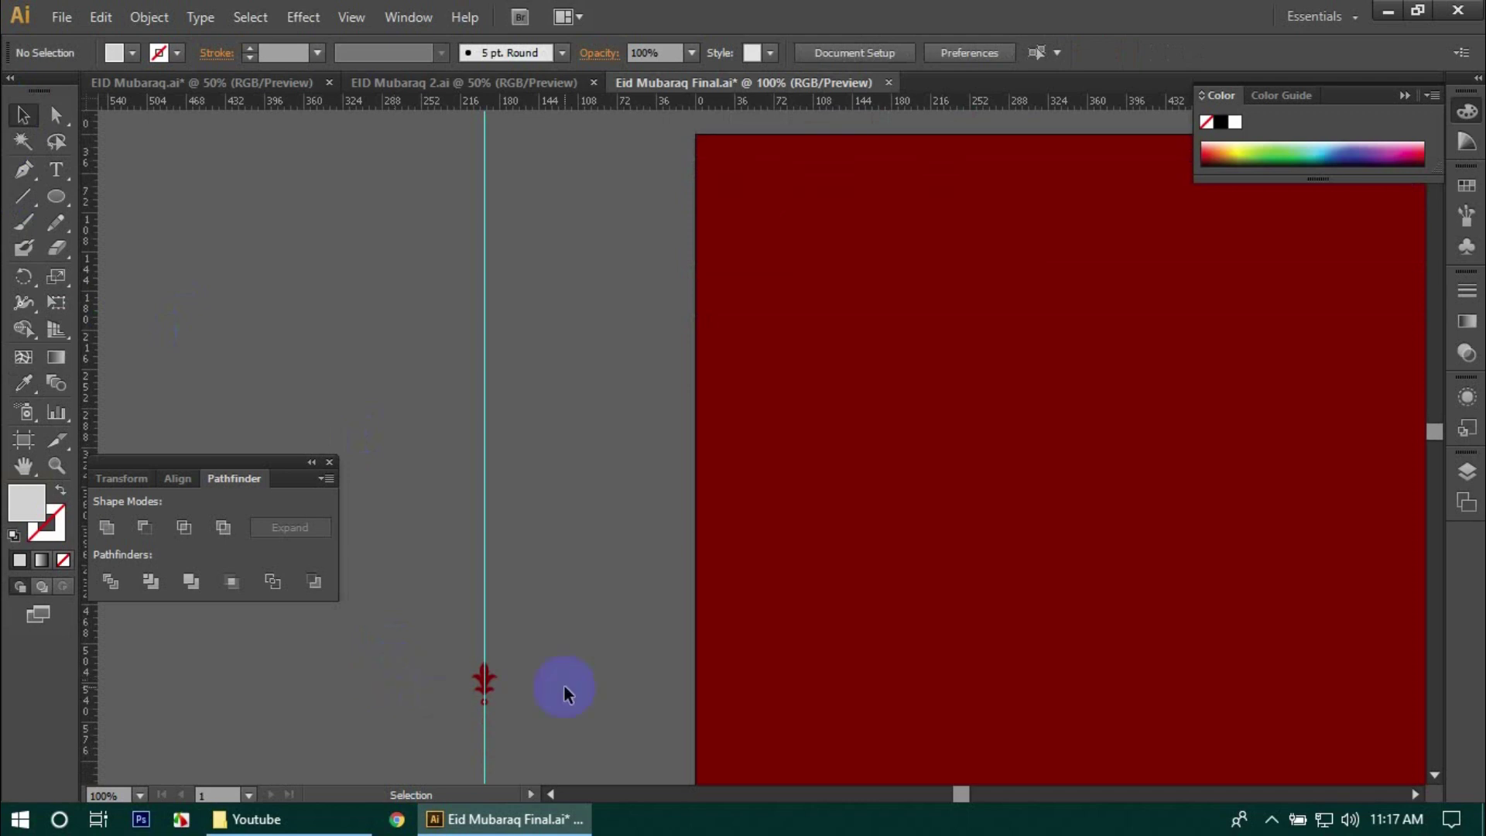
pyautogui.scroll(3, 517, 665)
pyautogui.moveTo(517, 665); pyautogui.dragTo(658, 542)
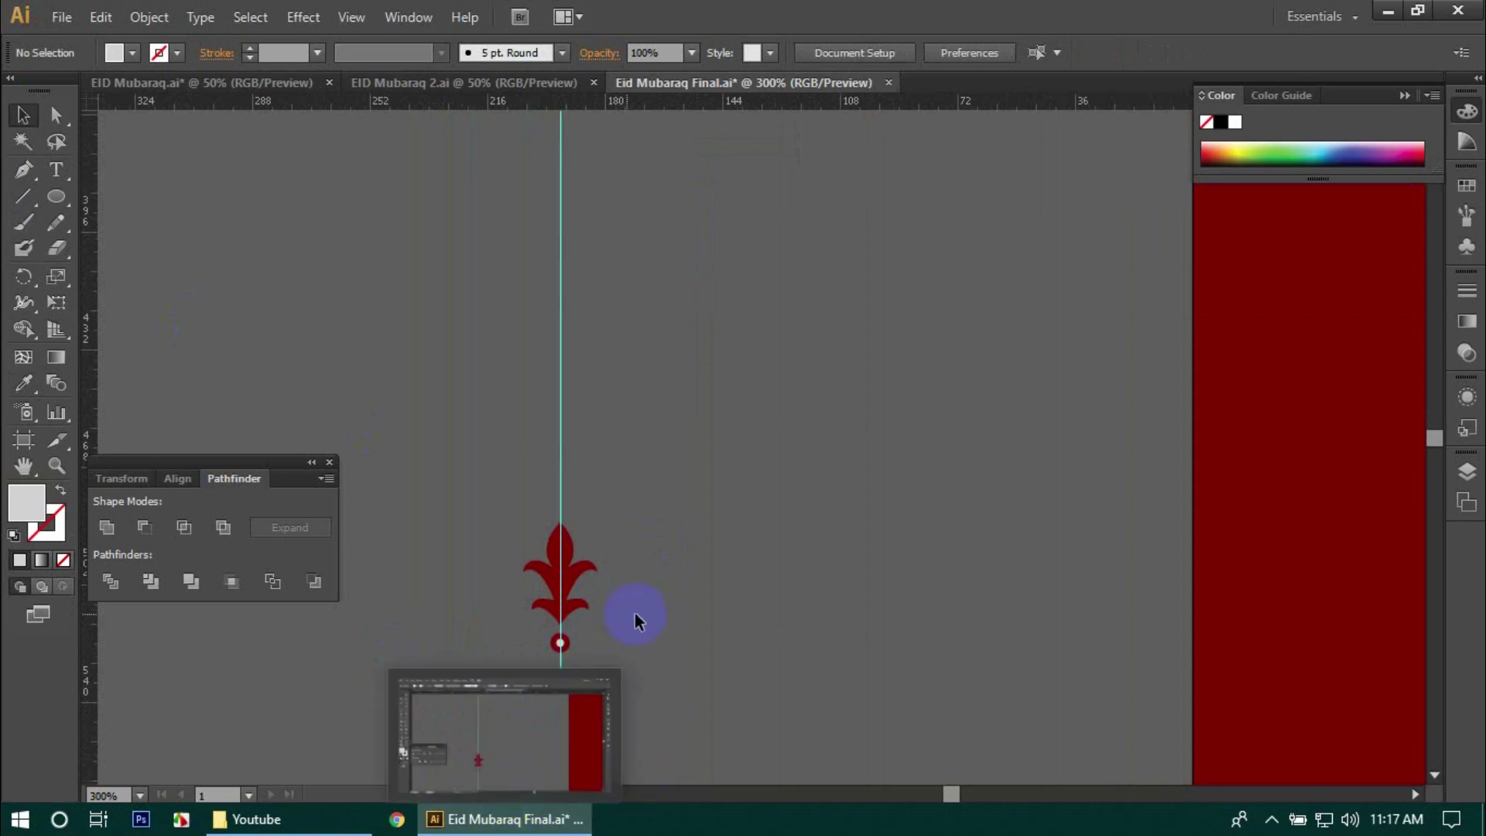
pyautogui.click(579, 587)
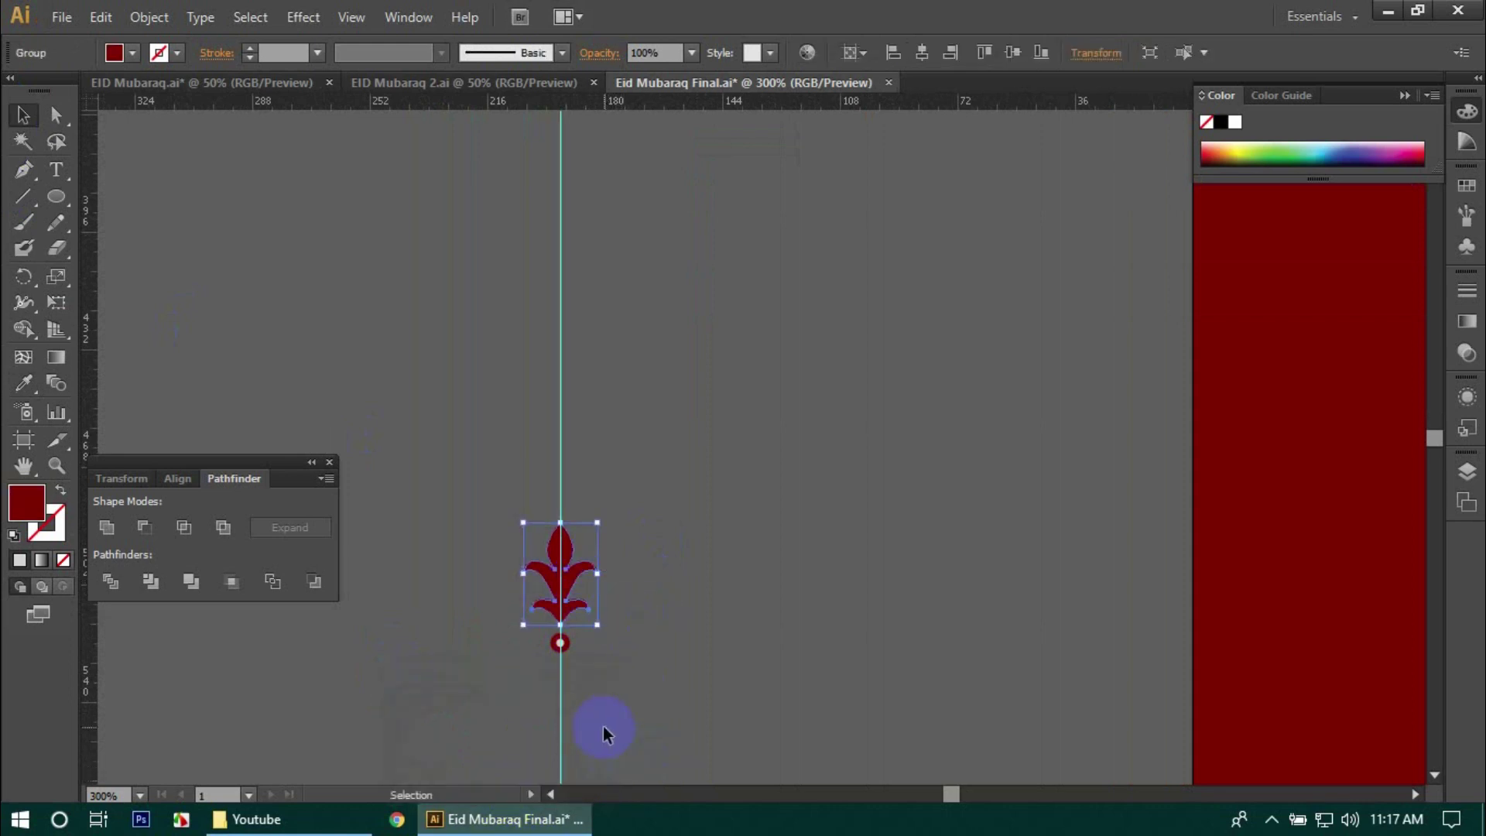
pyautogui.keyDown('shift'); pyautogui.click(561, 644); pyautogui.keyUp('shift')
pyautogui.scroll(-1, 780, 399)
pyautogui.scroll(-4, 780, 400)
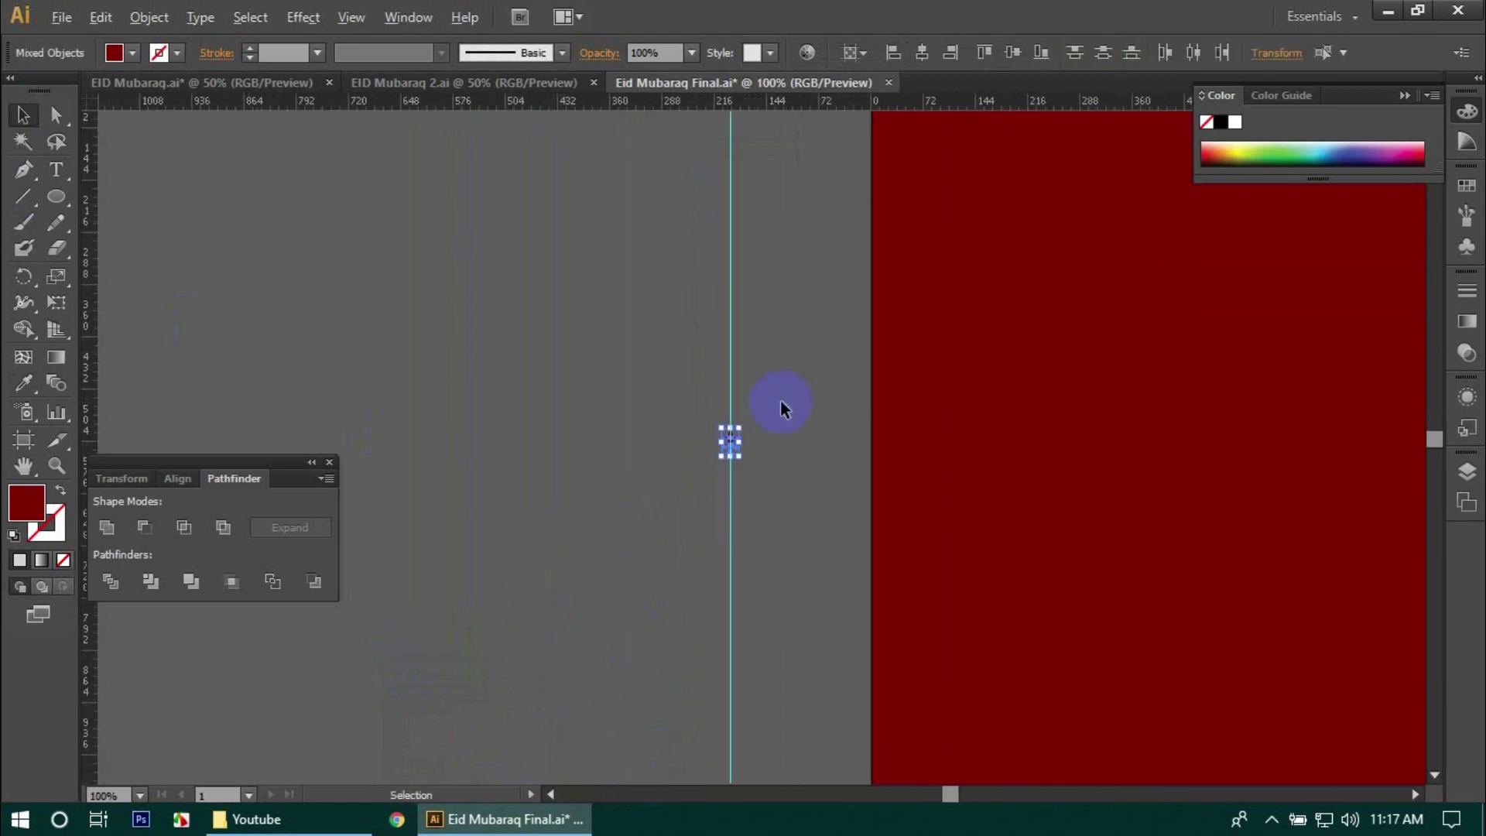
pyautogui.moveTo(790, 282); pyautogui.dragTo(710, 366)
pyautogui.click(23, 382)
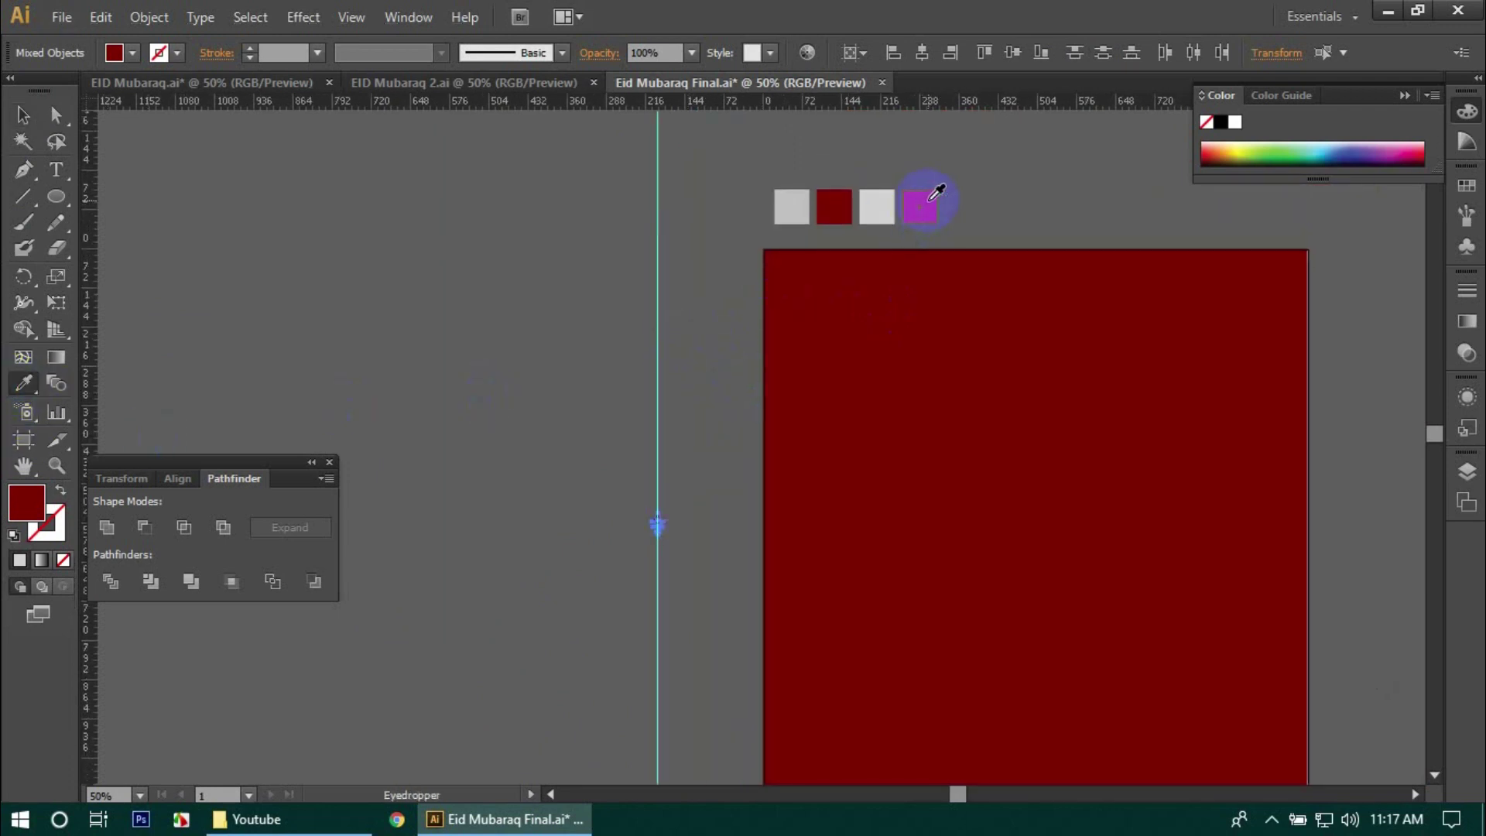
pyautogui.click(924, 202)
pyautogui.click(23, 116)
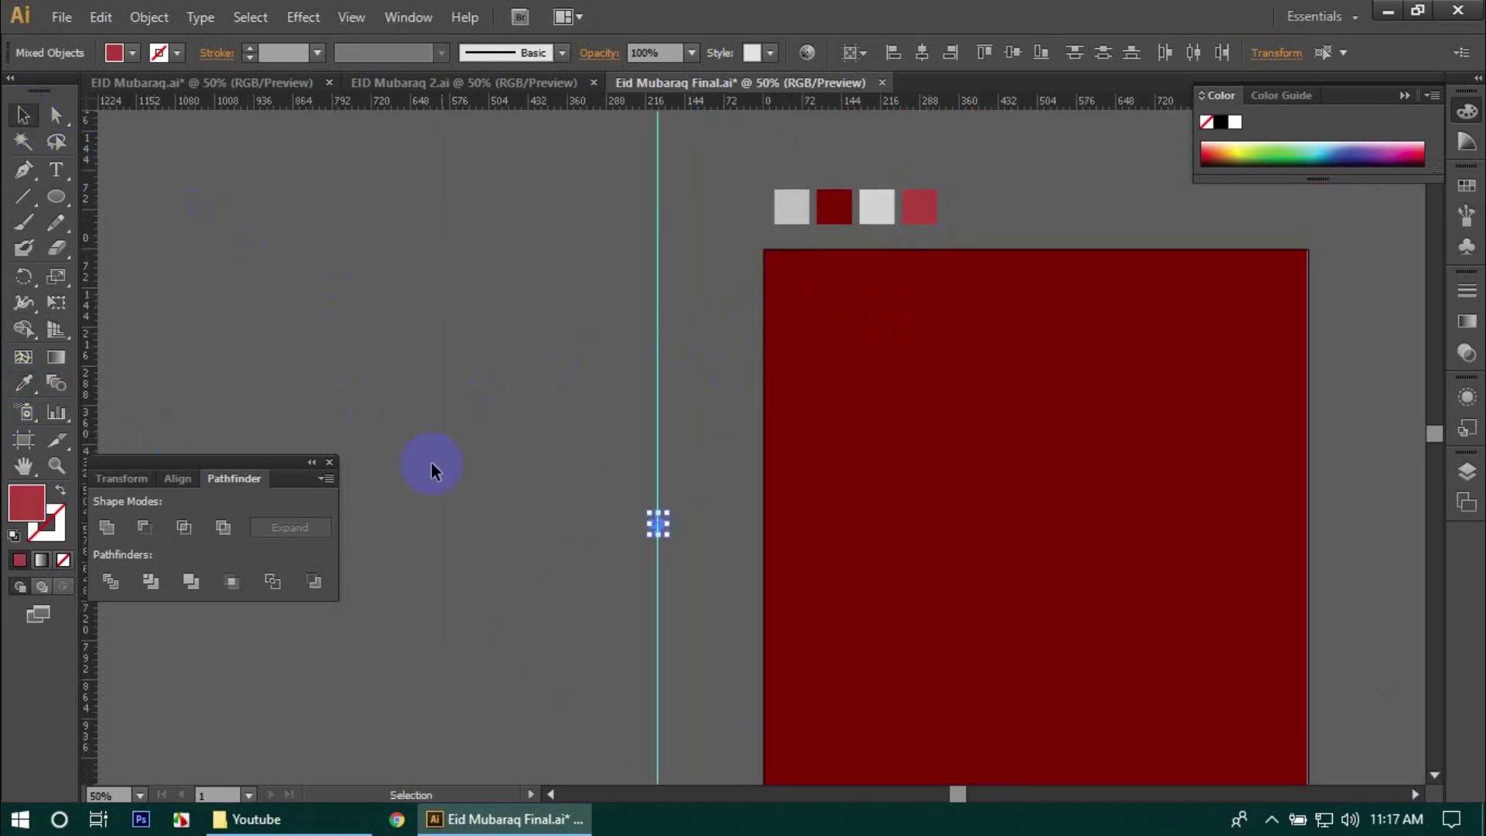
pyautogui.click(612, 536)
# - Select only the ornament and open the Rotate options with the pivot set at the center of the circle below it
pyautogui.scroll(6, 684, 552)
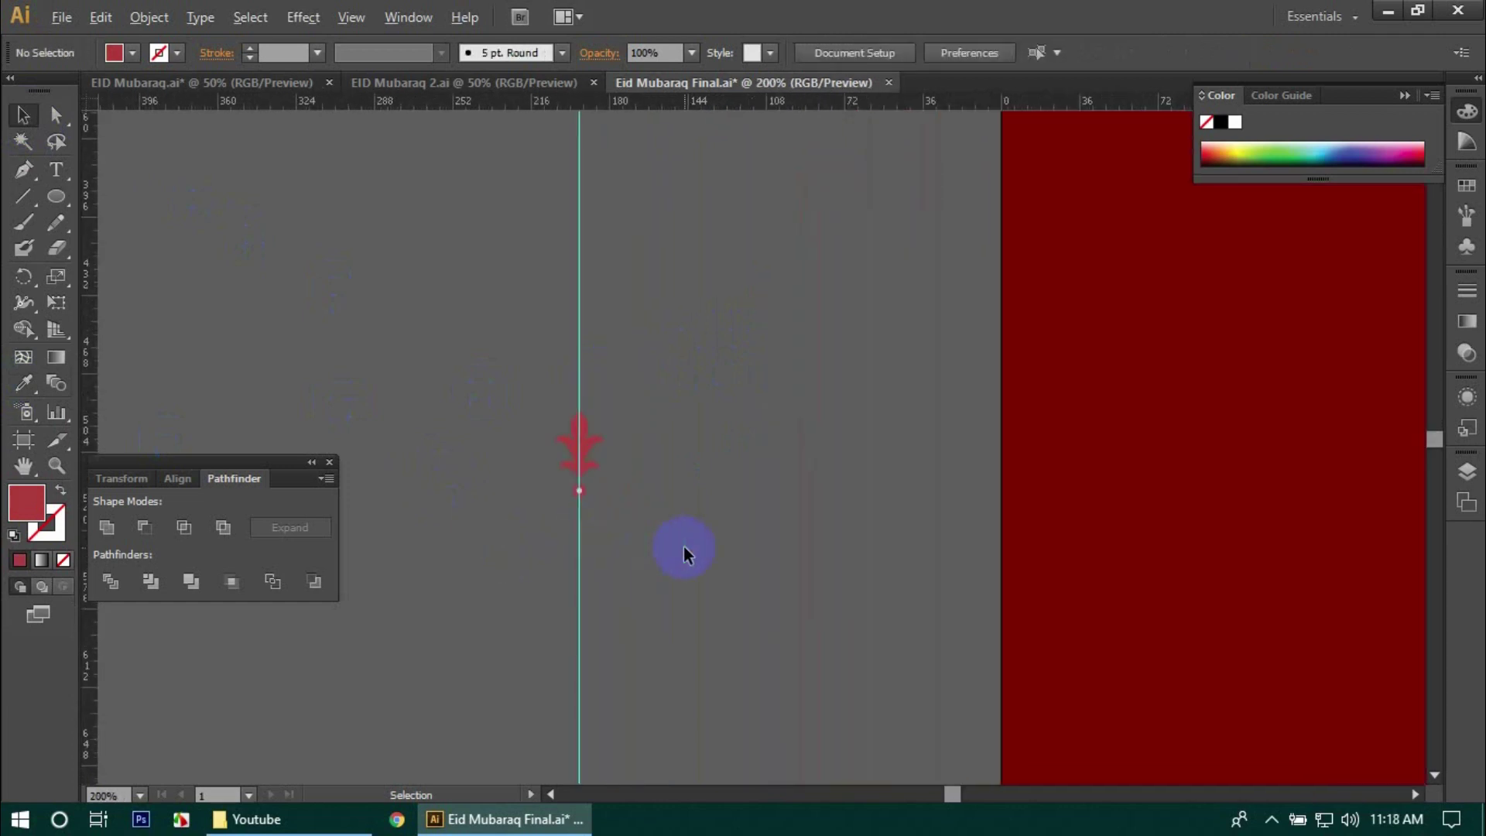
pyautogui.moveTo(531, 405); pyautogui.dragTo(763, 637)
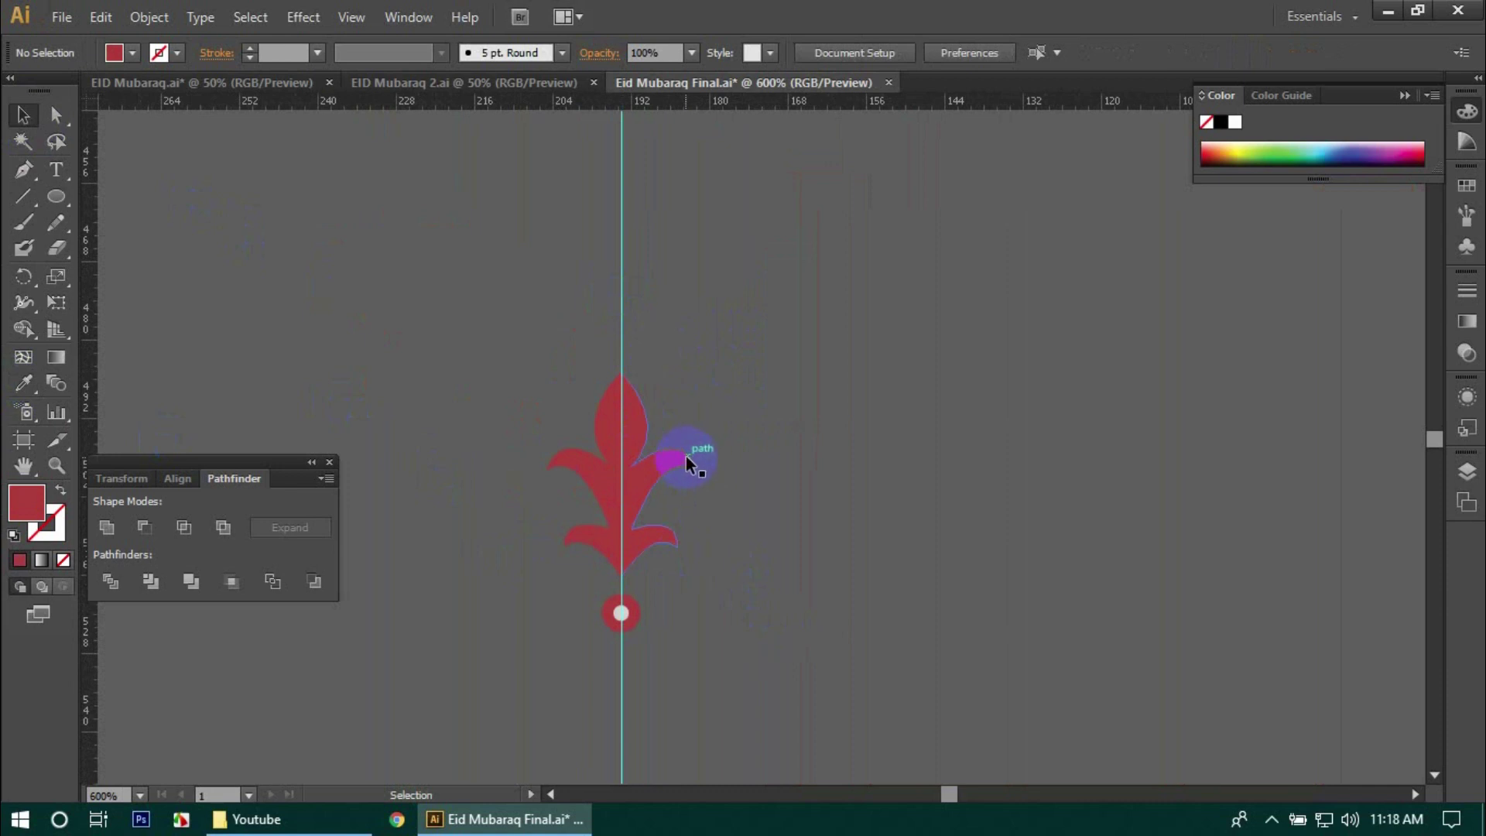
pyautogui.click(674, 475)
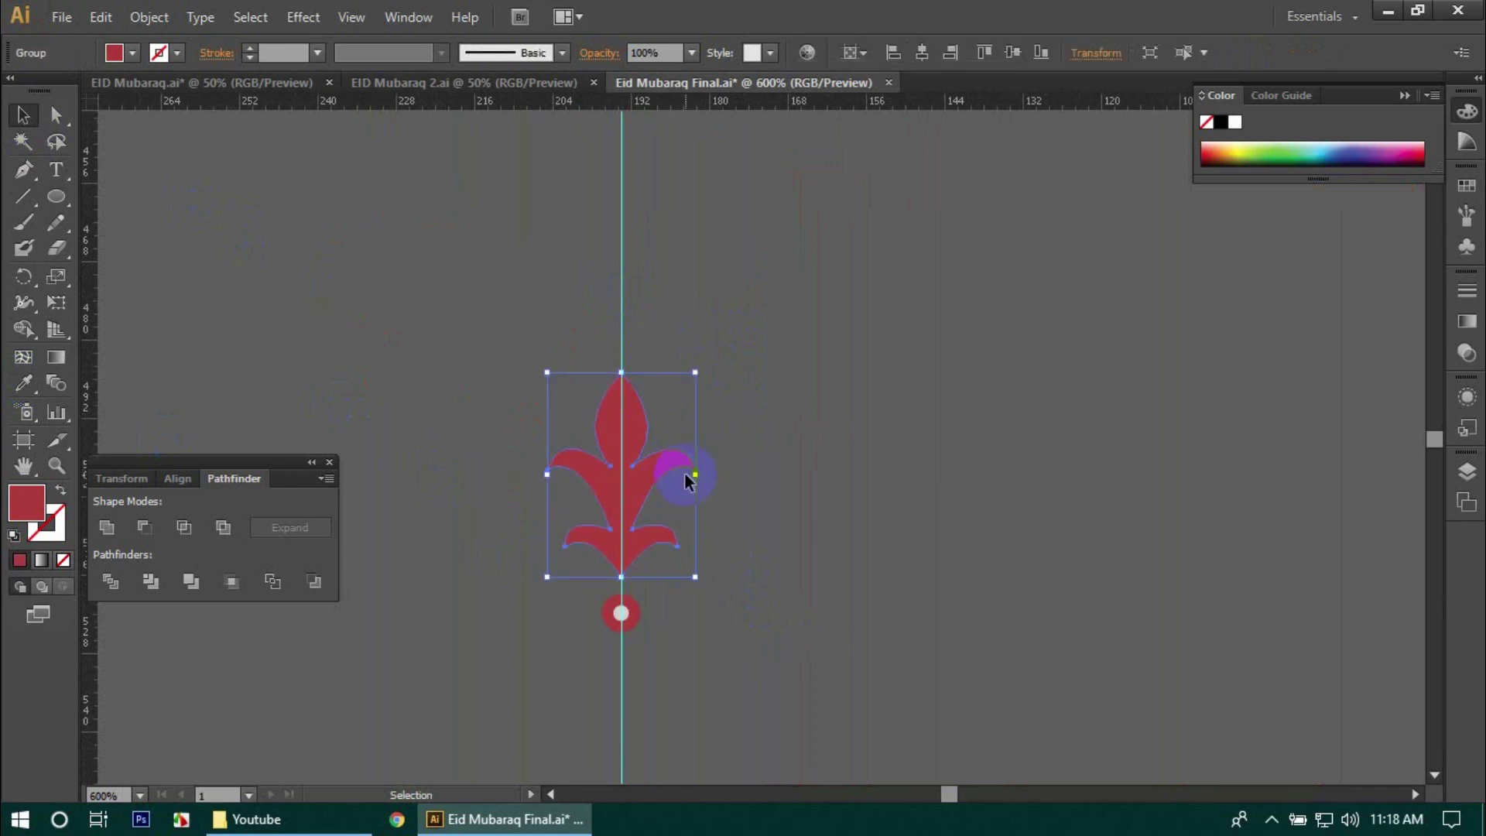
pyautogui.click(710, 564)
pyautogui.moveTo(710, 563); pyautogui.dragTo(797, 426)
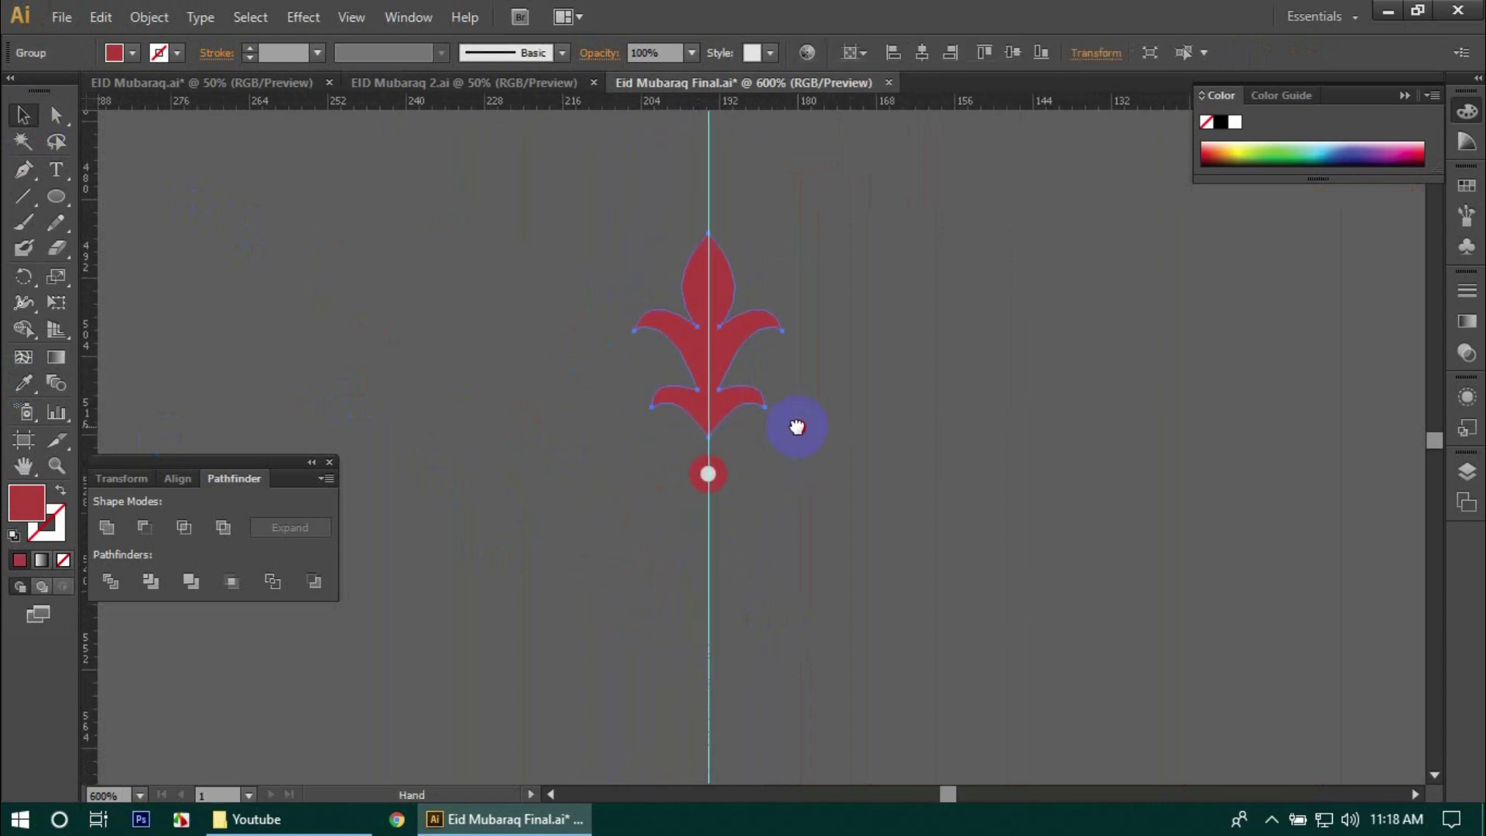
pyautogui.click(766, 309)
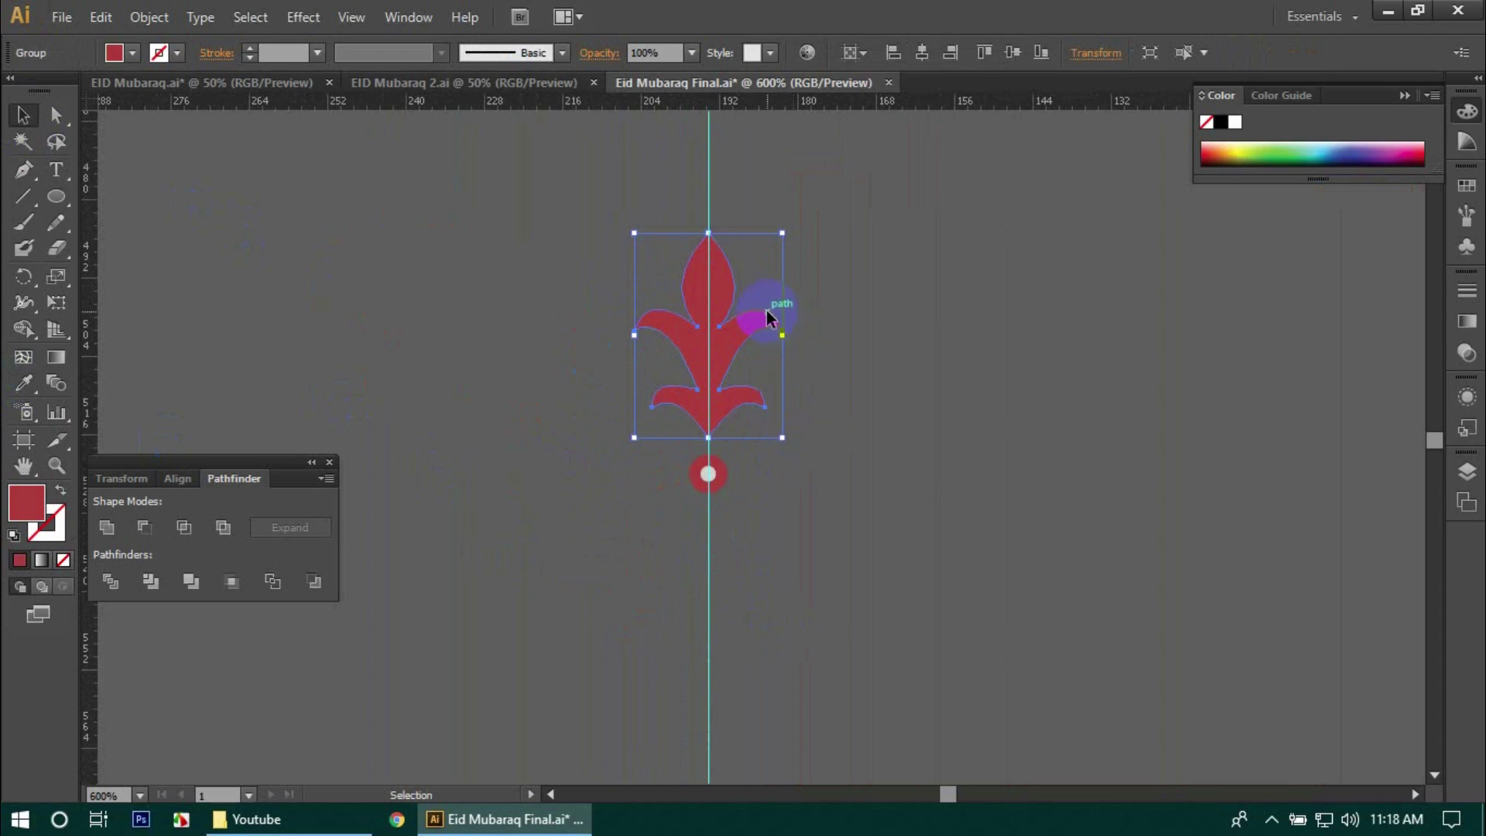
pyautogui.click(24, 279)
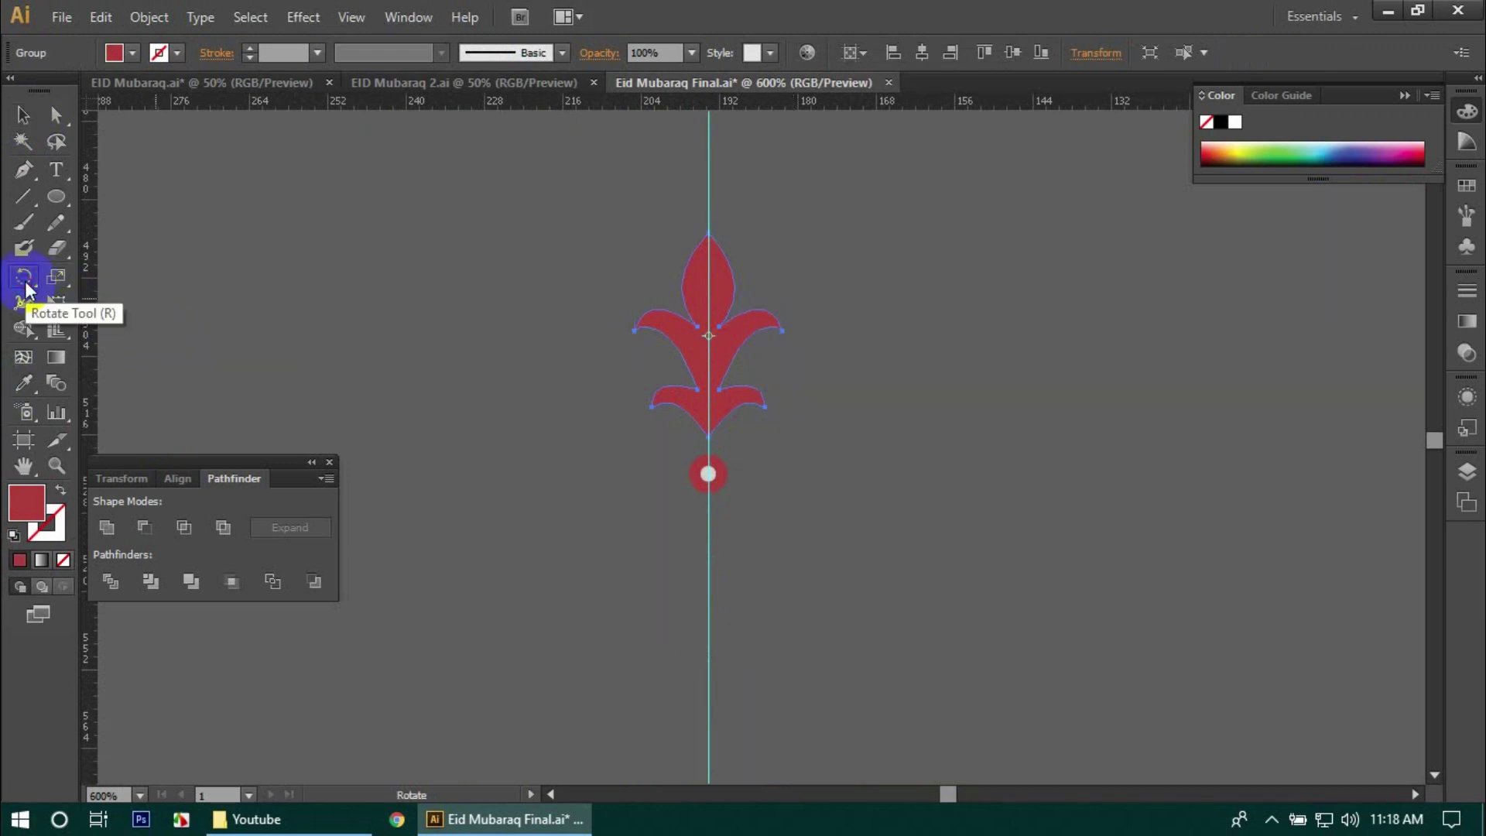
pyautogui.click(708, 472)
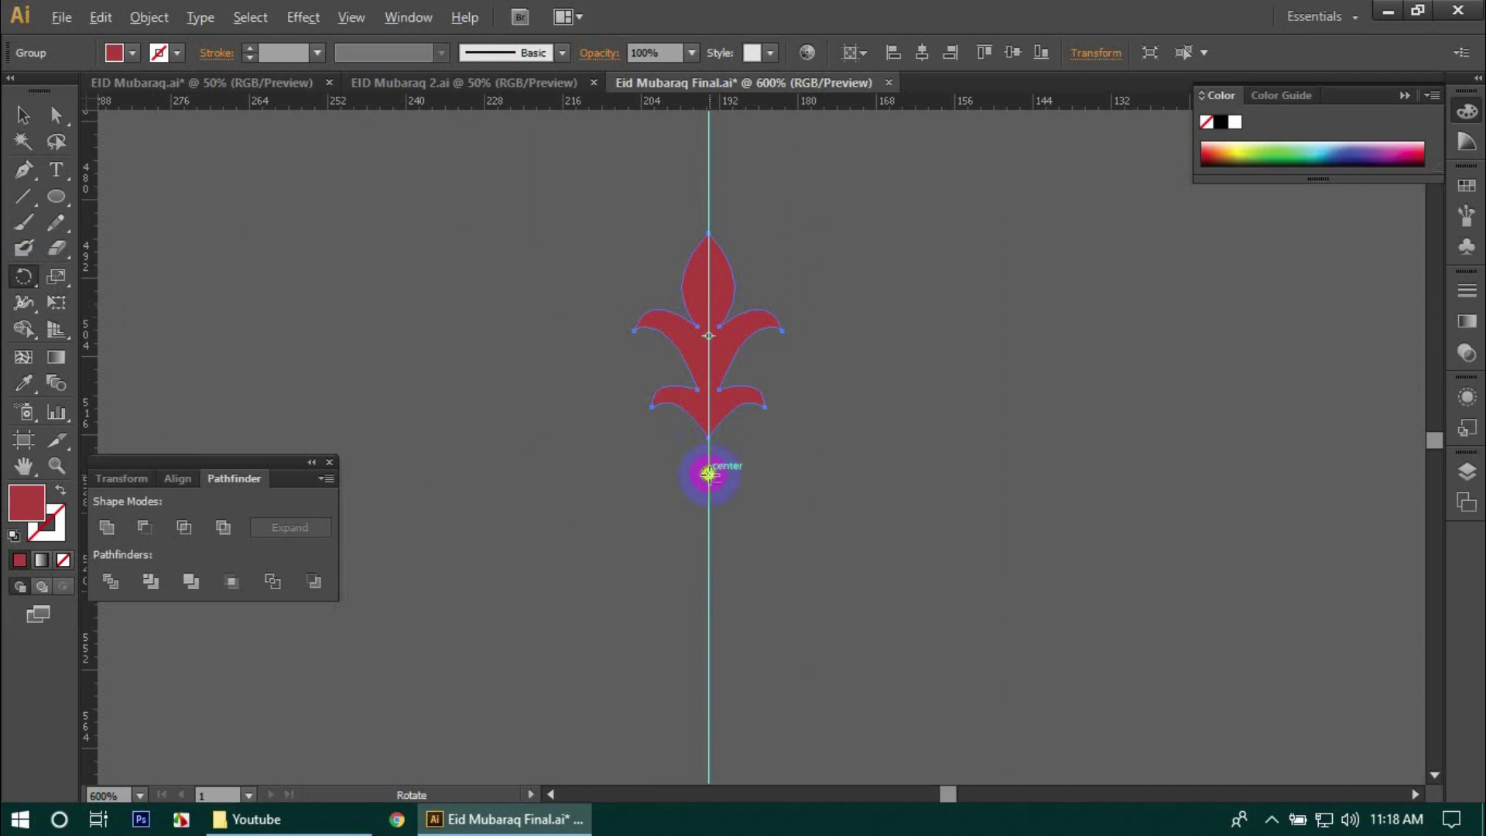
pyautogui.keyDown('alt'); pyautogui.click(709, 474); pyautogui.keyUp('alt')
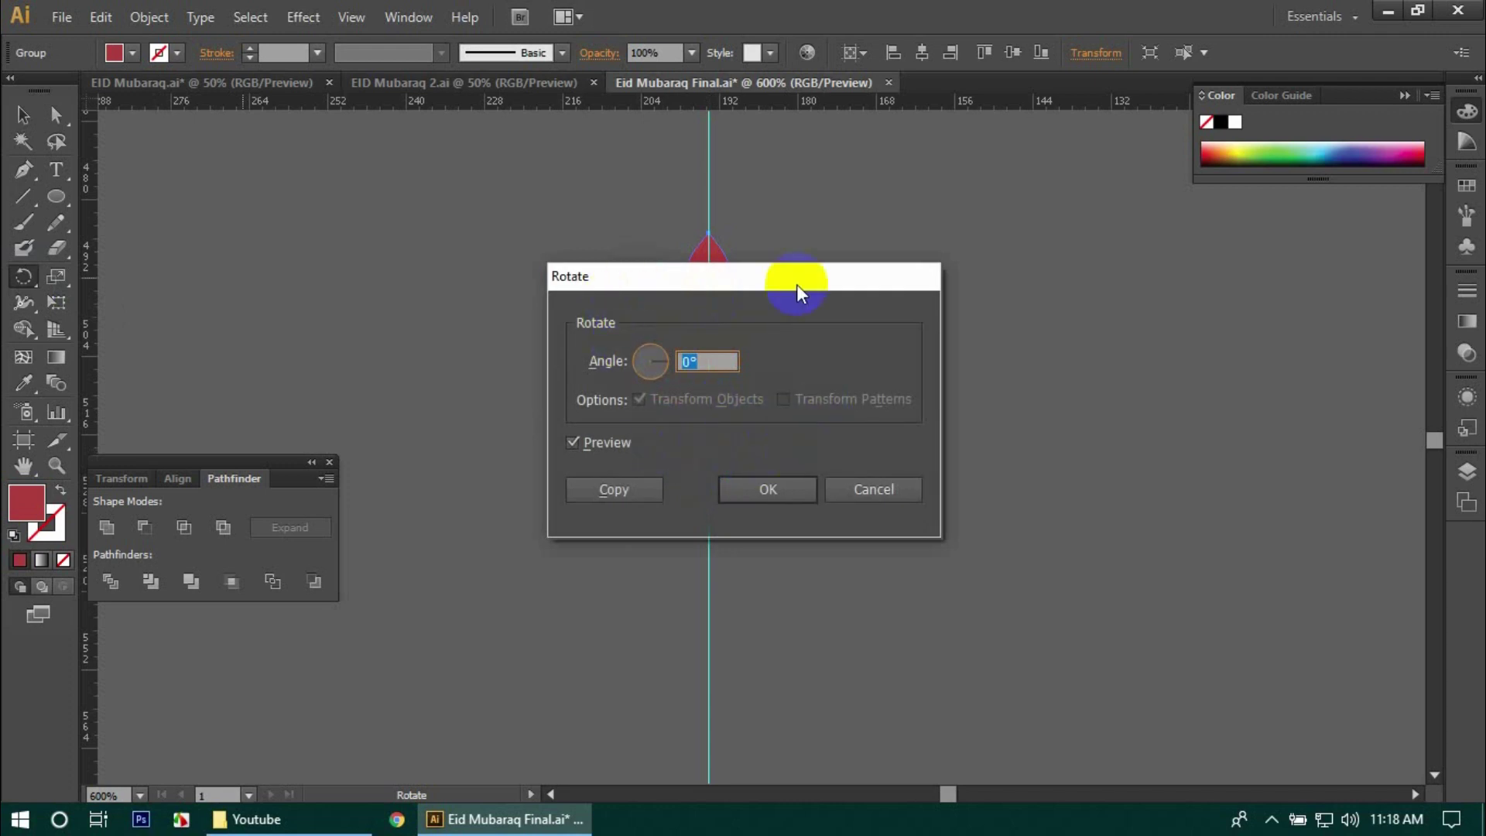
# - Create a copy of the ornament rotated by 45° around the circle's center
pyautogui.moveTo(797, 285); pyautogui.dragTo(1249, 277)
pyautogui.click(1175, 356)
pyautogui.write('45')
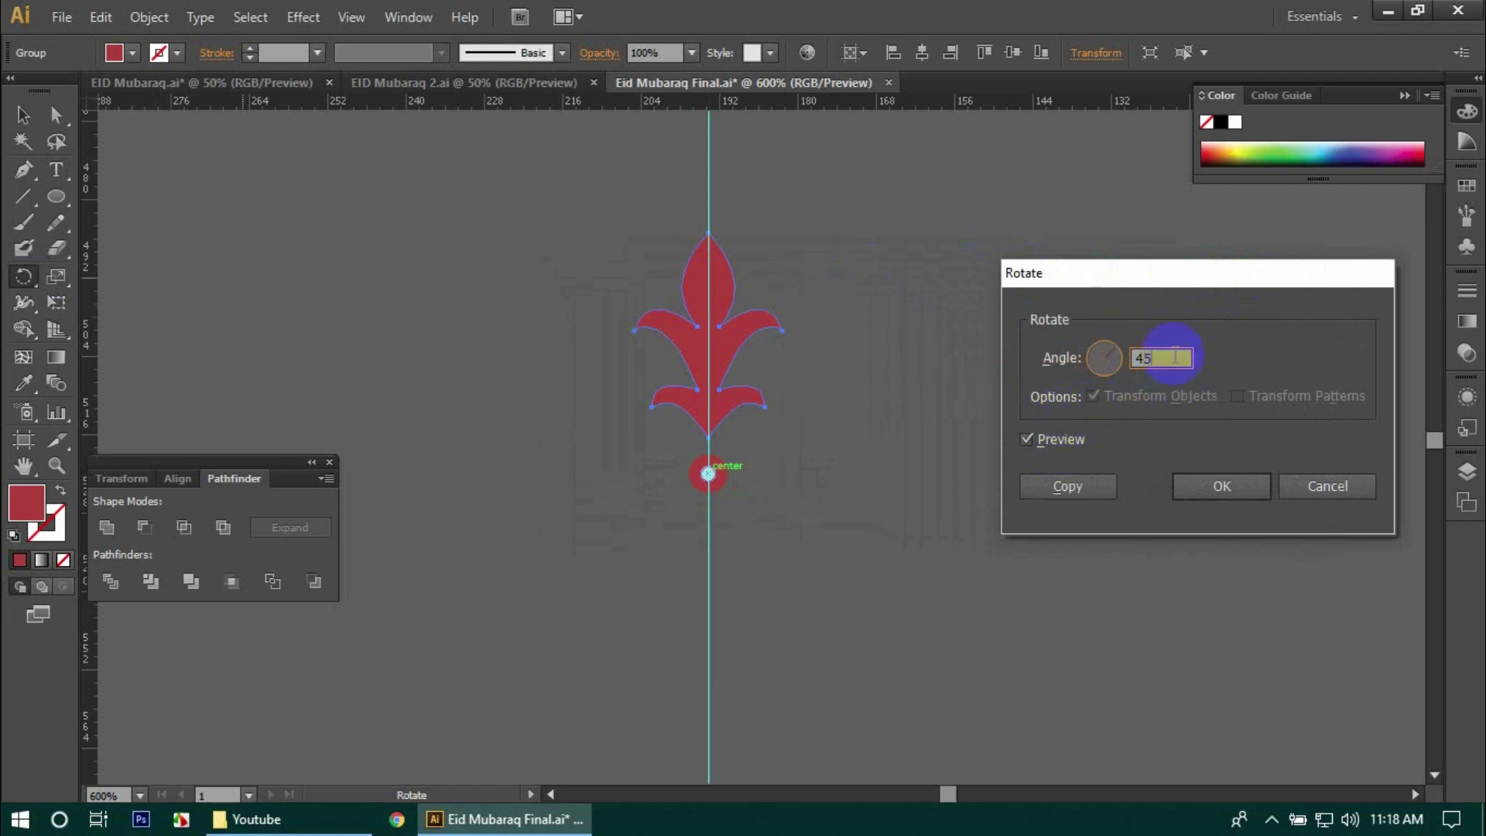
pyautogui.click(1047, 439)
pyautogui.click(1047, 439)
pyautogui.click(1047, 440)
pyautogui.click(1091, 487)
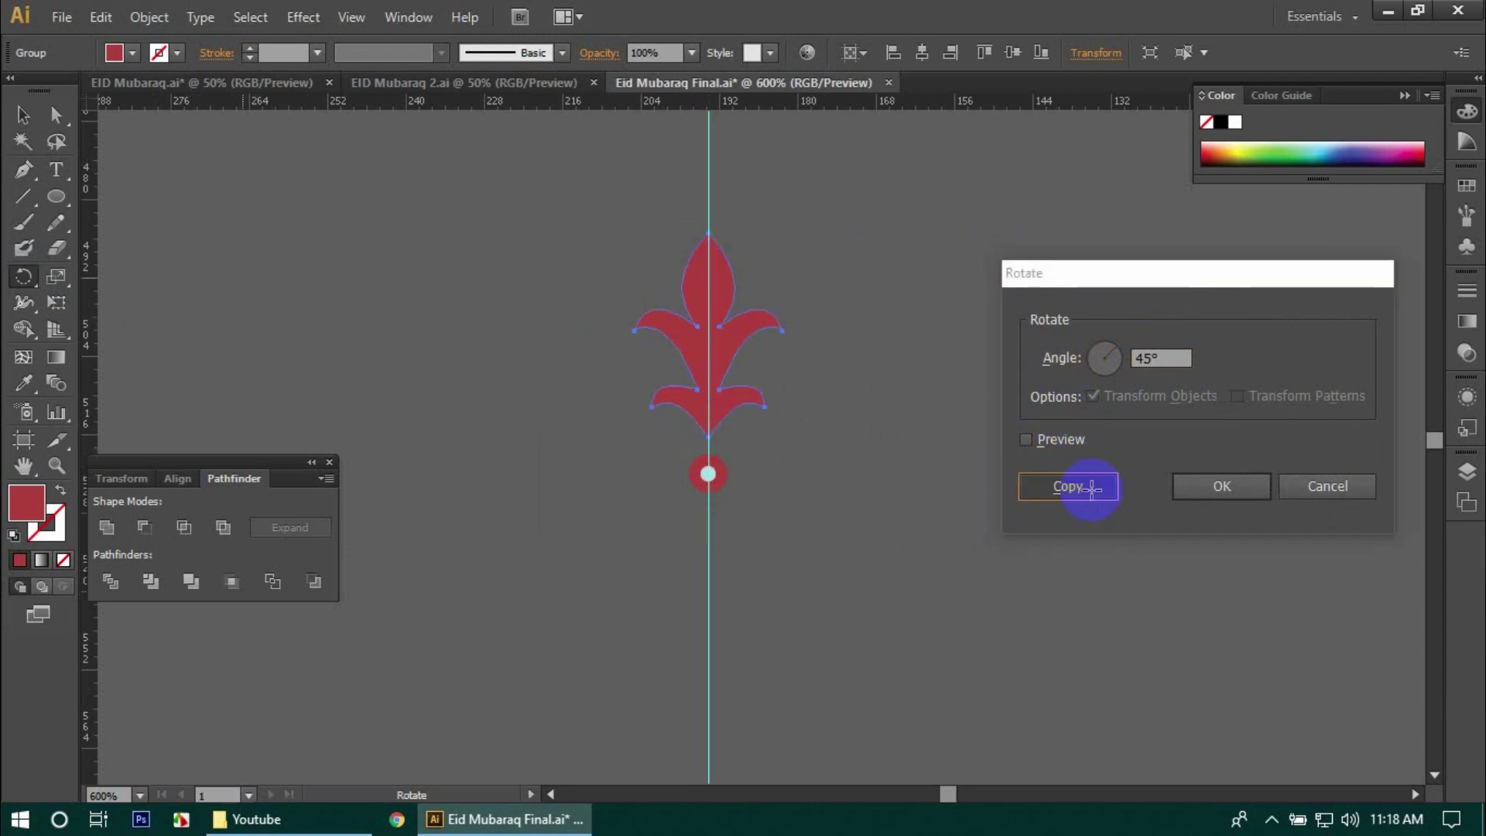
# - Repeat the rotated copy six more times to complete an eight-part rosette around the circle, and deselect it
pyautogui.hotkey('ctrl', 'd')
pyautogui.hotkey('ctrl', 'd')
pyautogui.hotkey('ctrl', 'd')
pyautogui.hotkey('ctrl', 'd')
pyautogui.hotkey('ctrl', 'd')
pyautogui.hotkey('ctrl', 'd')
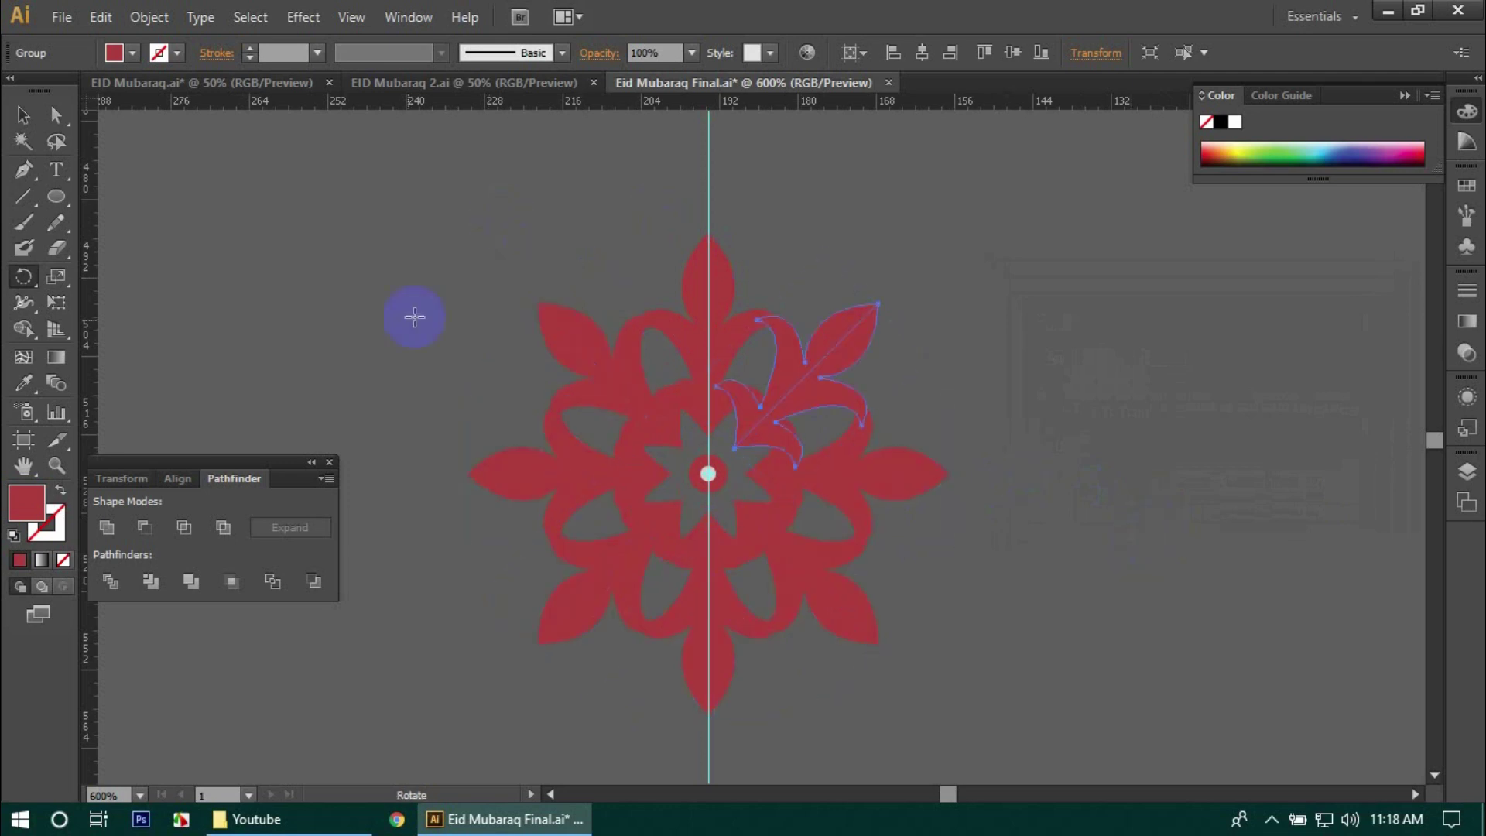
pyautogui.click(23, 115)
pyautogui.click(528, 415)
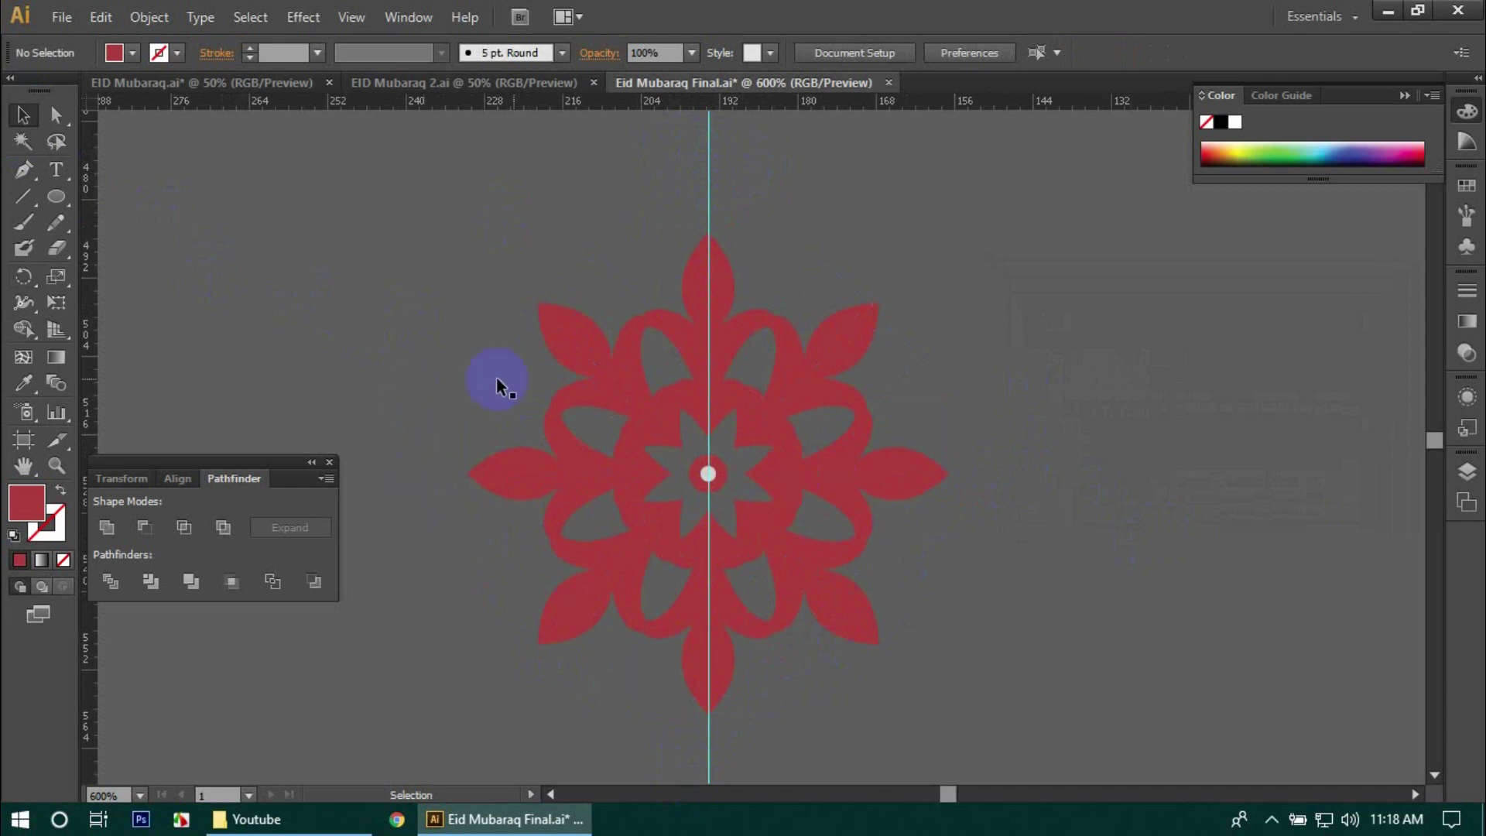
# - Draw an eight-pointed star about 5.33 px wide near the guide just above the rosette's top petal with the Star tool
pyautogui.moveTo(55, 207); pyautogui.dragTo(154, 292)
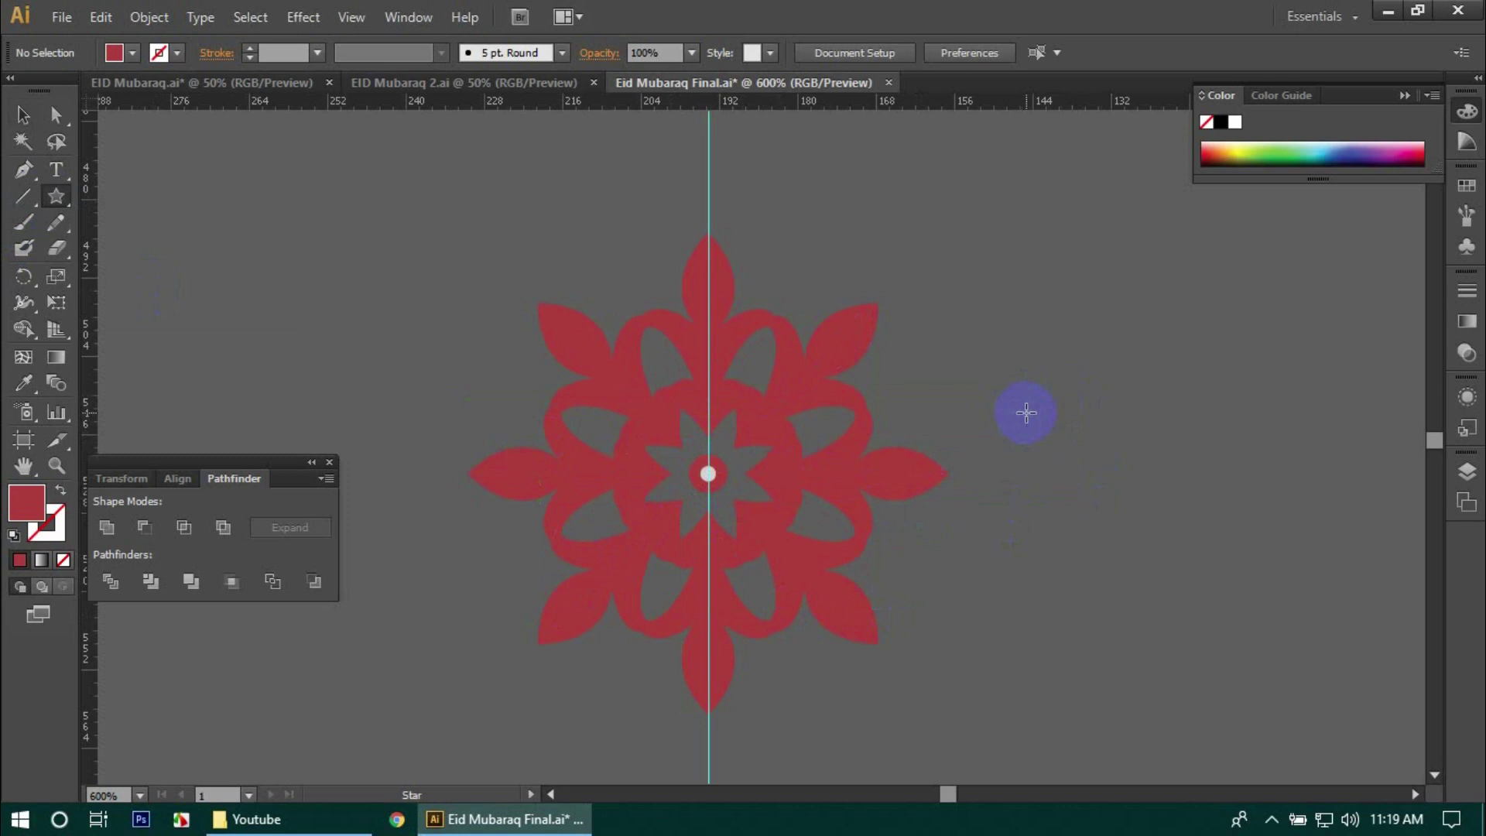
pyautogui.moveTo(1027, 412); pyautogui.dragTo(1048, 429)
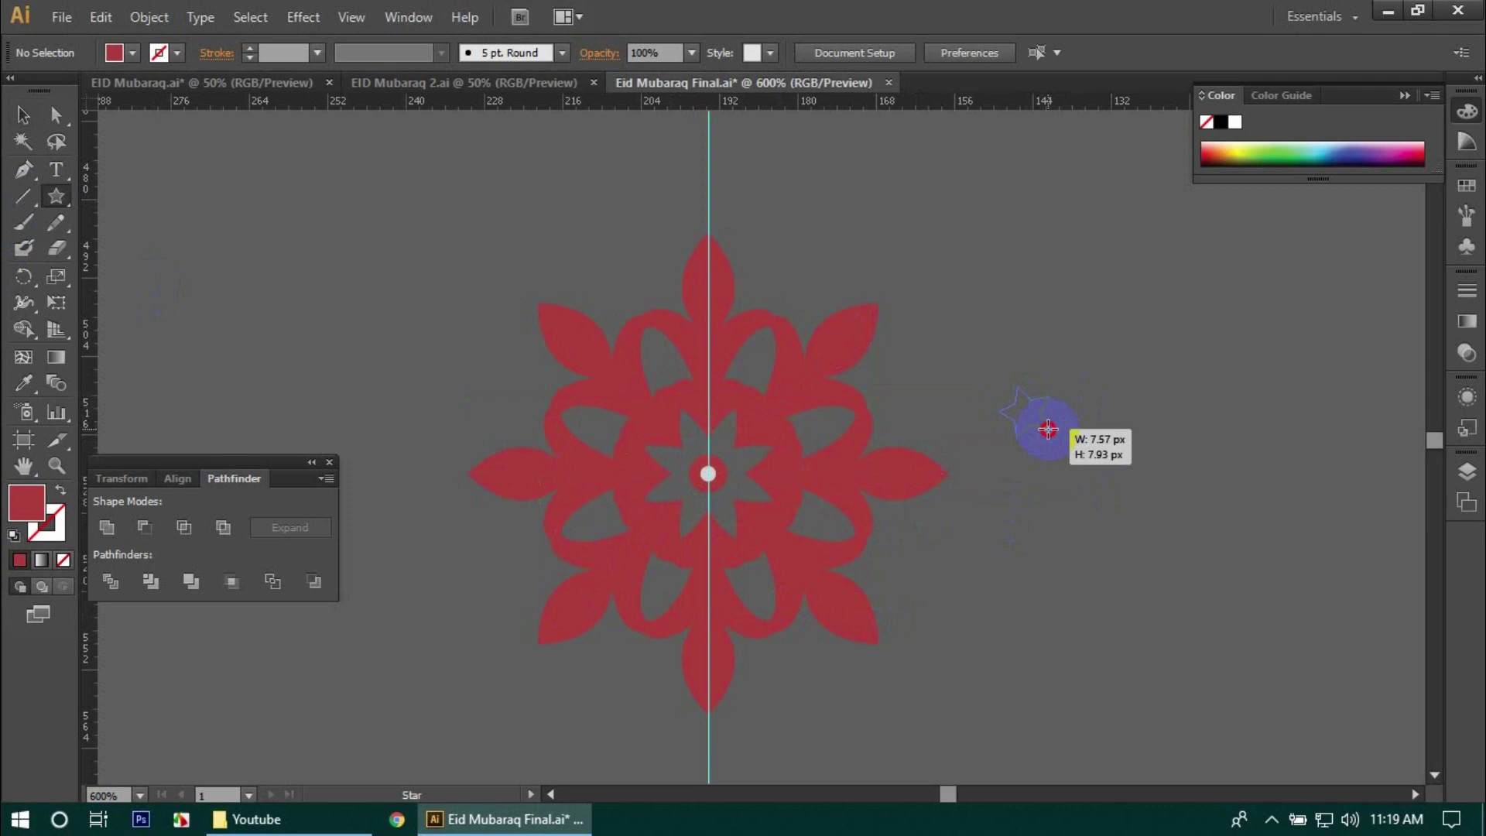
pyautogui.moveTo(1048, 429); pyautogui.dragTo(1047, 428)
pyautogui.moveTo(1047, 429); pyautogui.dragTo(1045, 430)
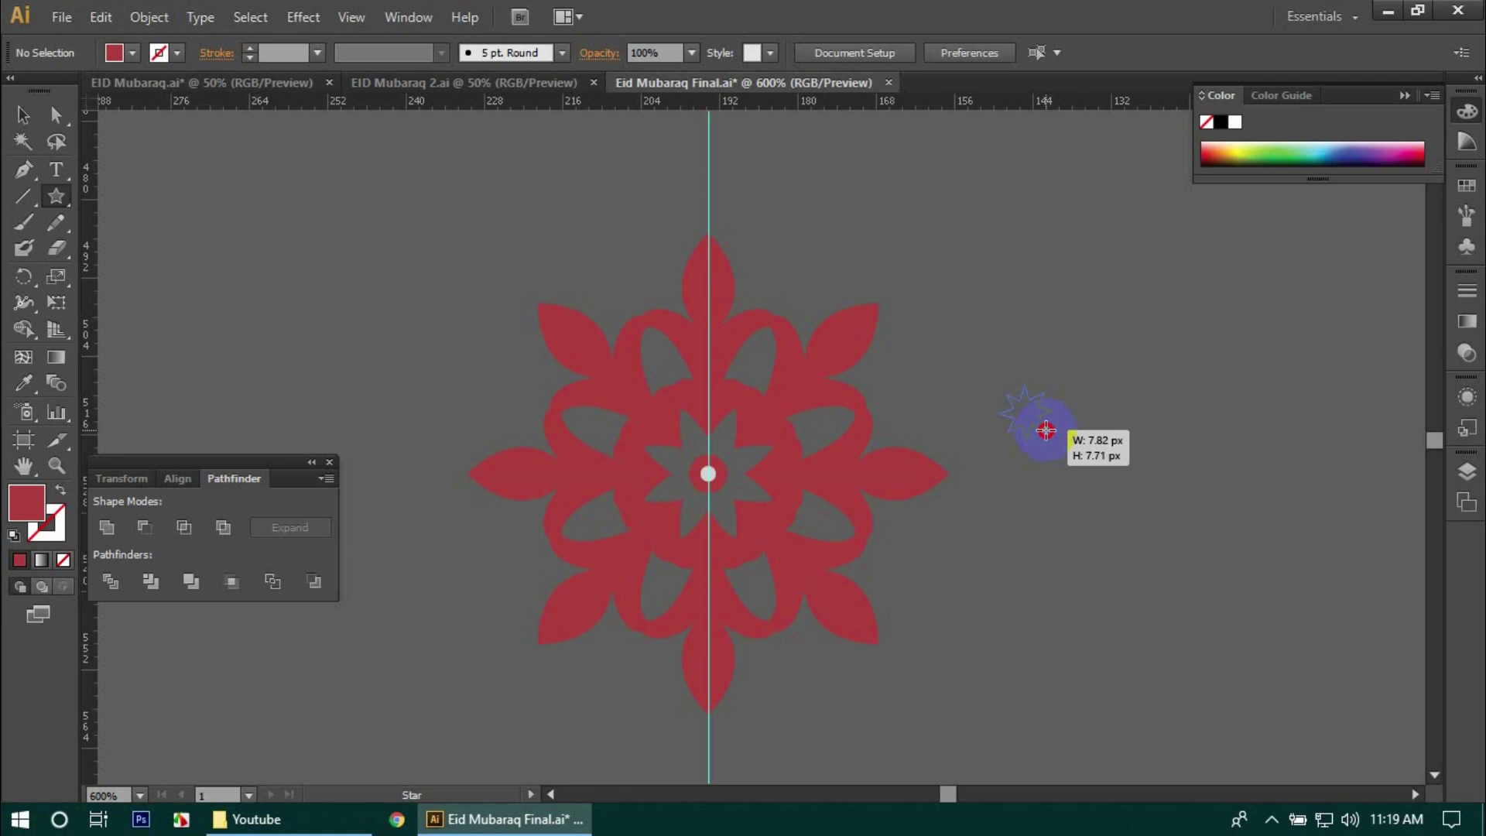
pyautogui.moveTo(1046, 431); pyautogui.dragTo(719, 214)
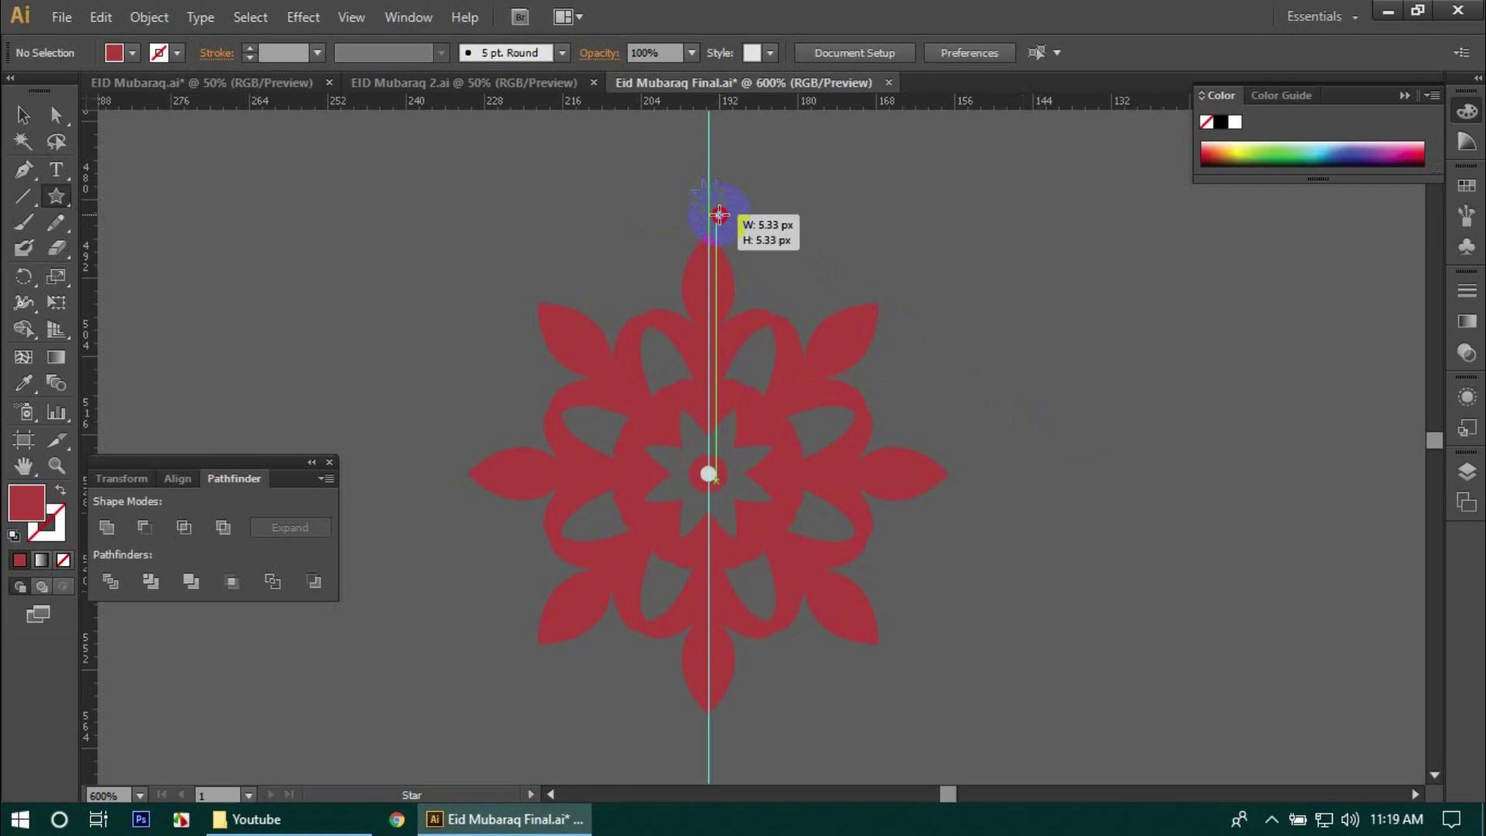
pyautogui.moveTo(719, 213); pyautogui.dragTo(717, 212)
# - Center the star on the guide and nudge it down to sit just above the tip of the top petal
pyautogui.scroll(2, 787, 206)
pyautogui.moveTo(258, 339); pyautogui.dragTo(1029, 458)
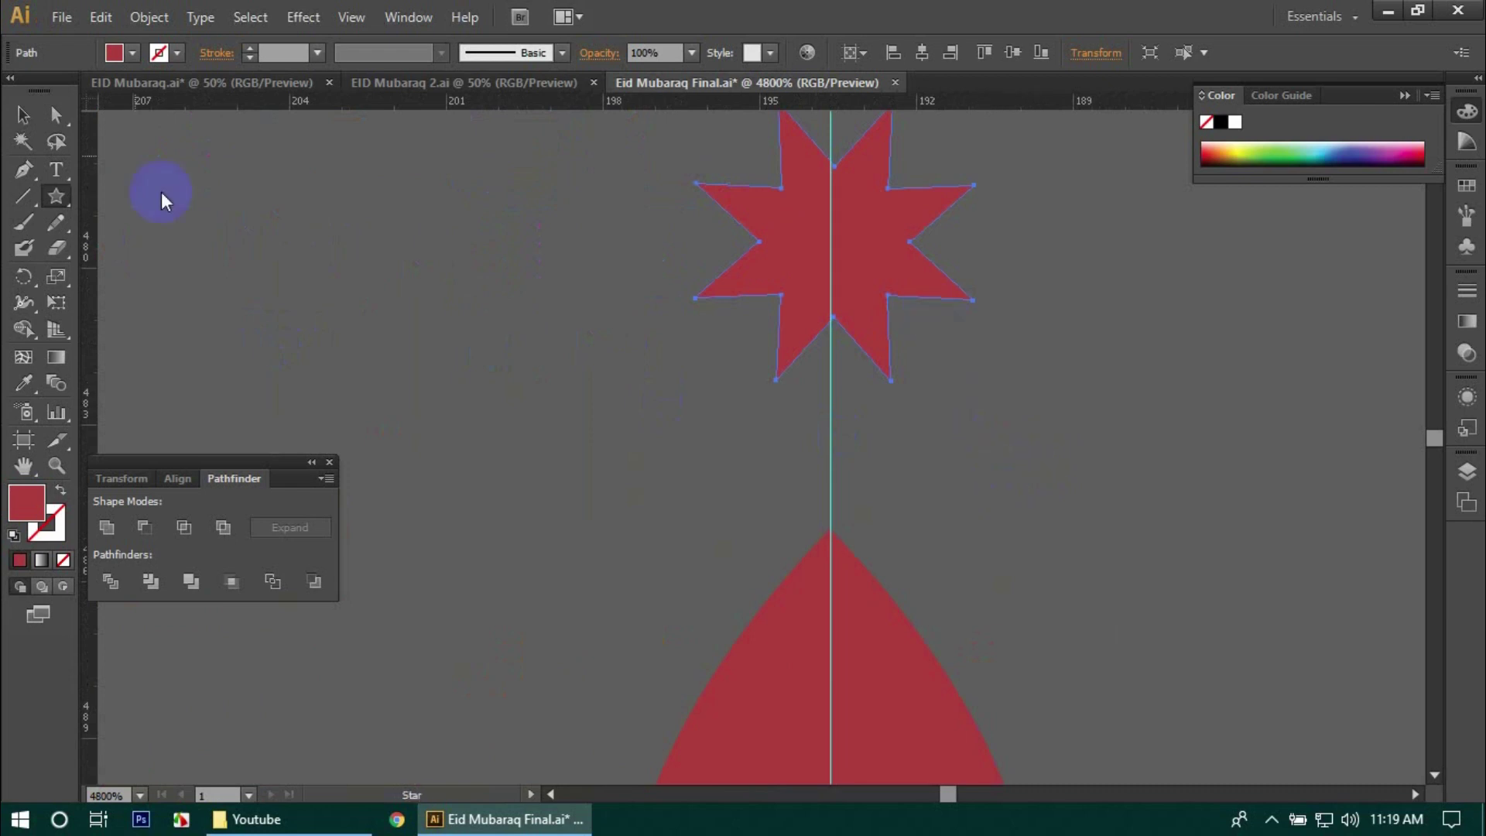
pyautogui.click(24, 116)
pyautogui.click(916, 438)
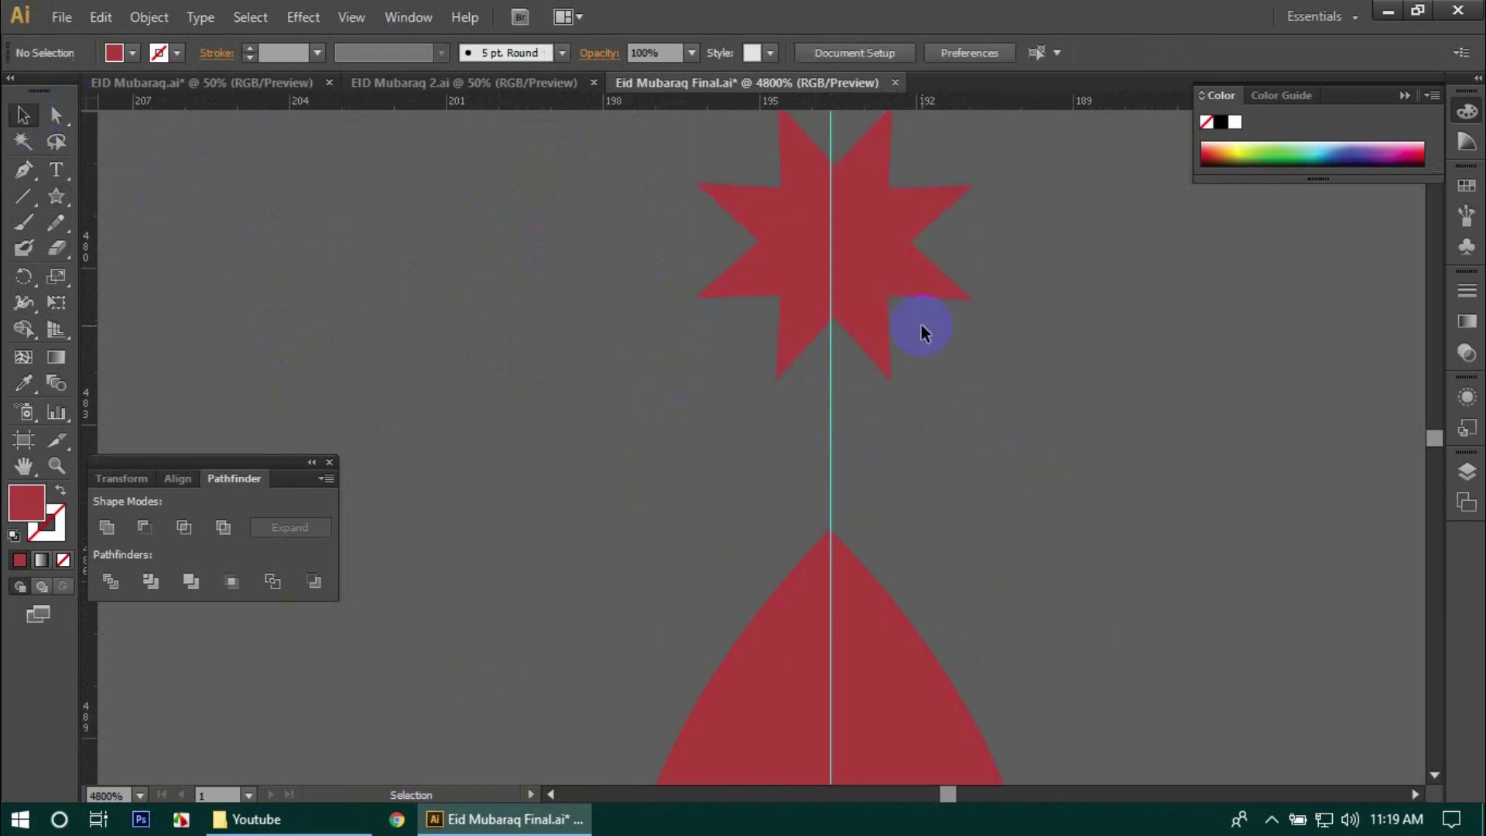
pyautogui.moveTo(898, 297); pyautogui.dragTo(894, 292)
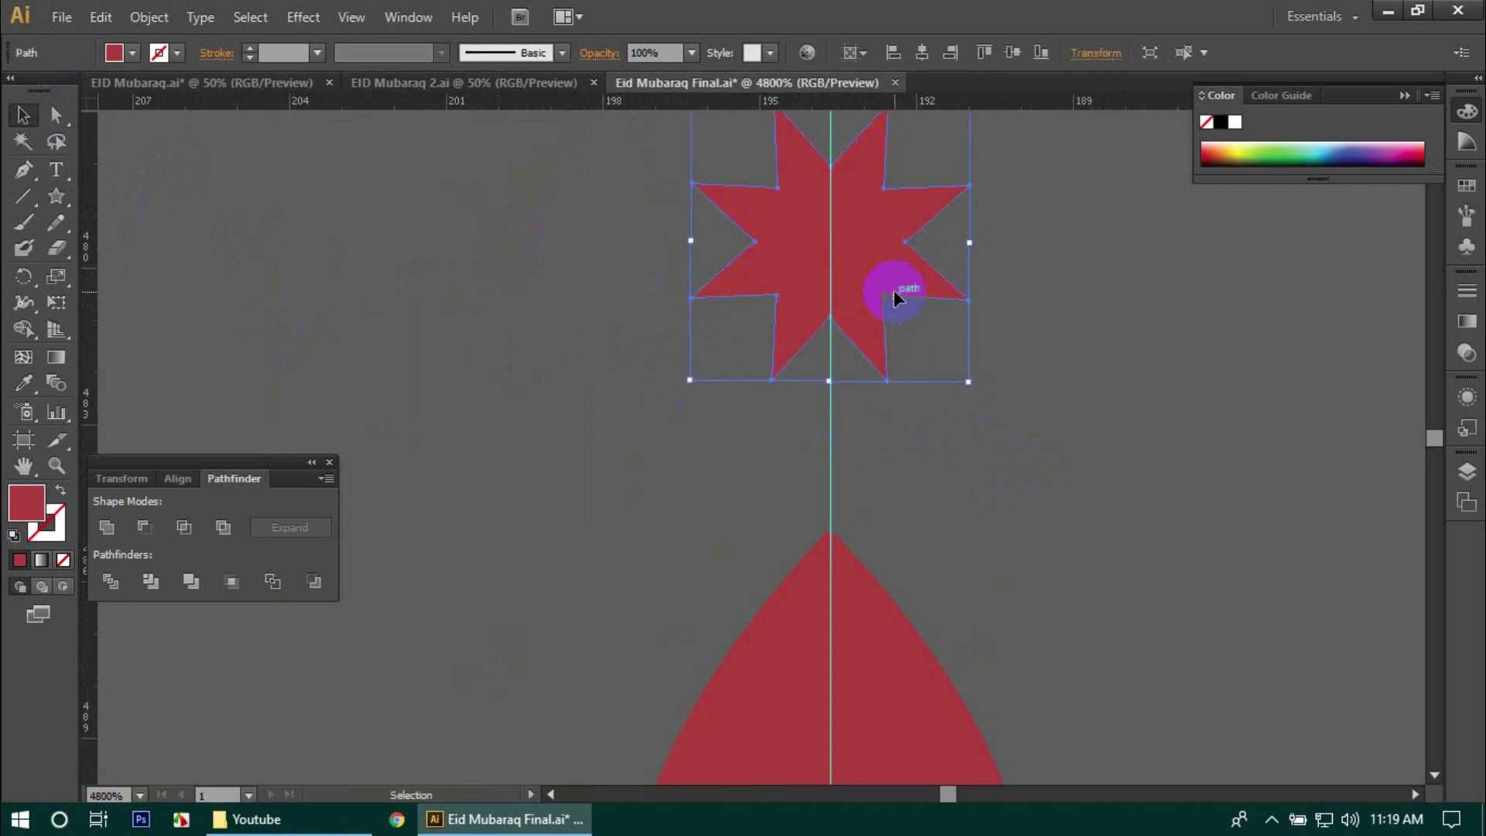
pyautogui.press('Down')
pyautogui.press('Down')
pyautogui.press('Down')
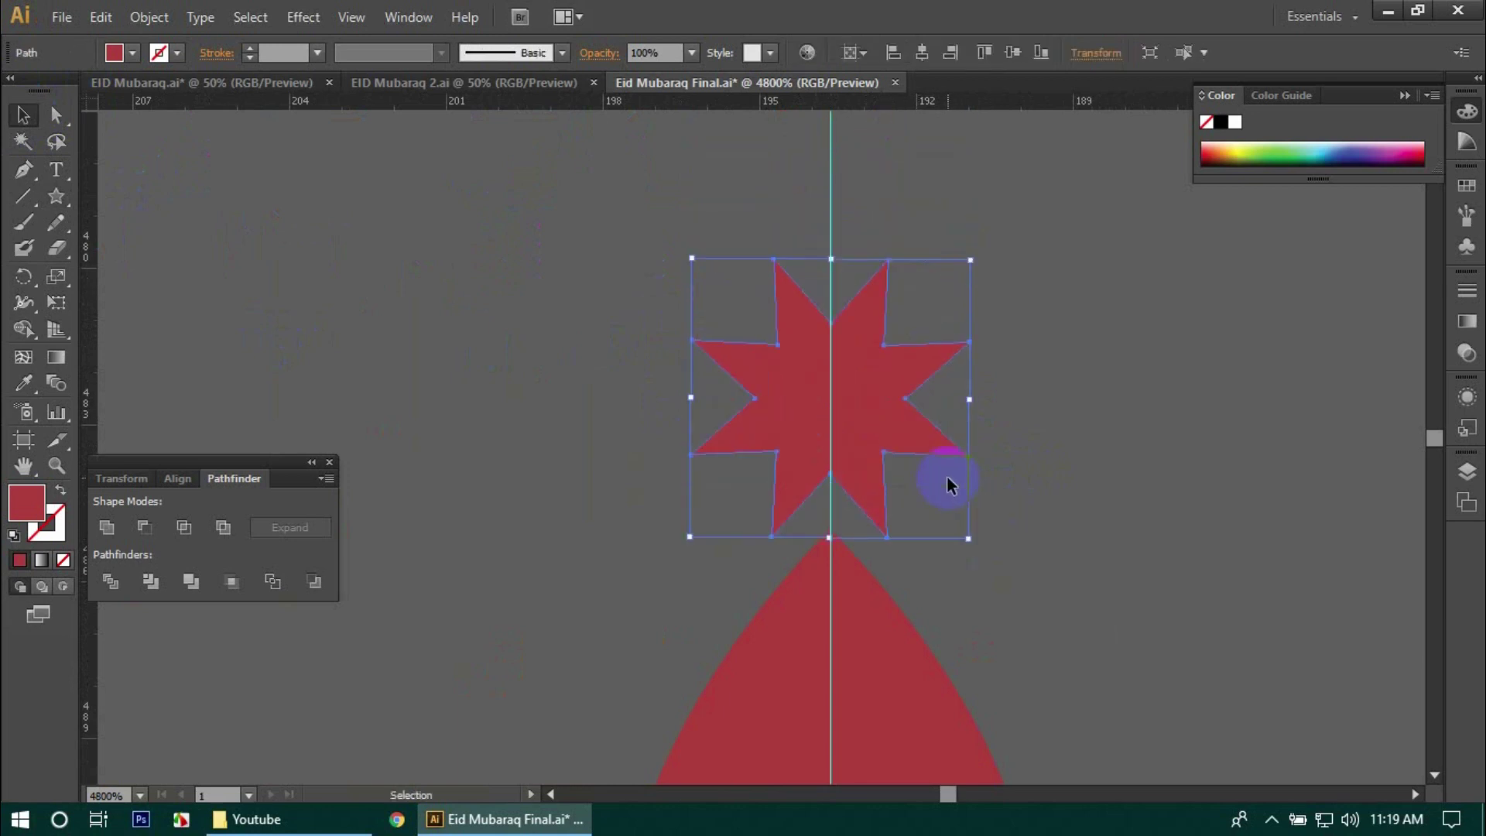
pyautogui.press('Up')
# - Create a copy of the small star rotated by 90° around the rosette's center
pyautogui.scroll(-6, 944, 478)
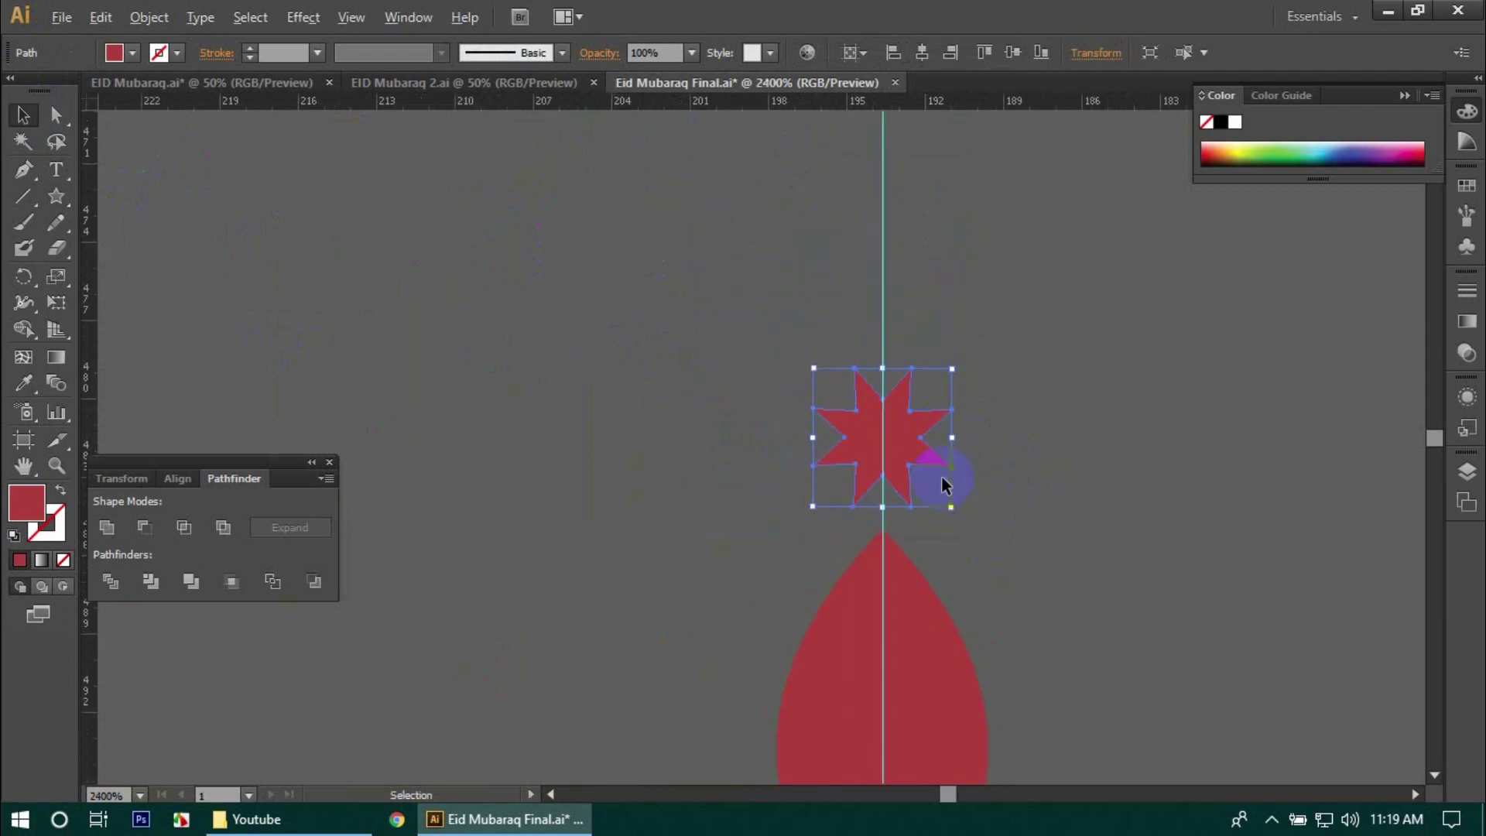
pyautogui.moveTo(983, 564); pyautogui.dragTo(853, 293)
pyautogui.click(1040, 314)
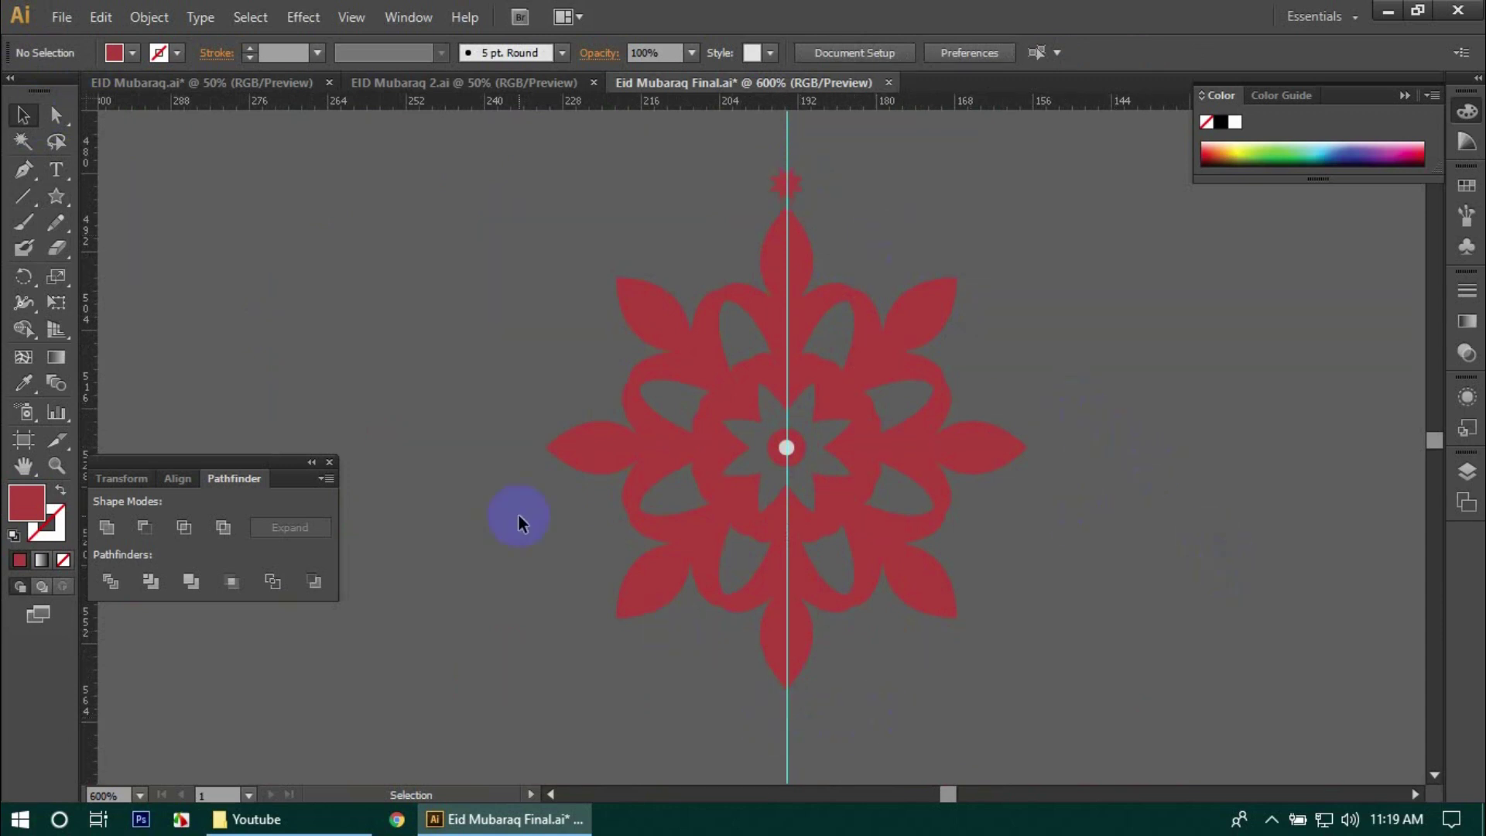
pyautogui.click(803, 186)
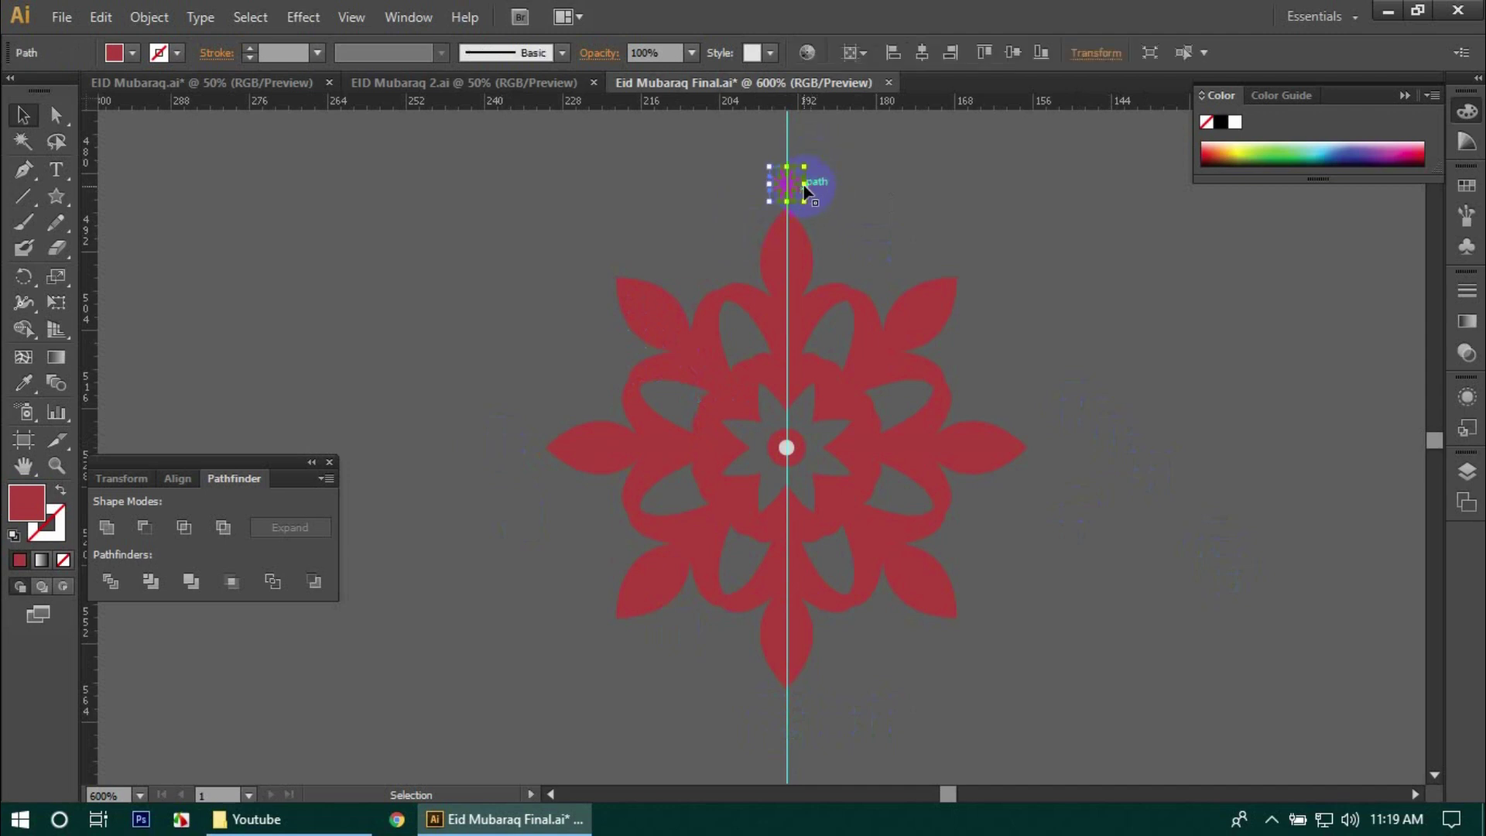
pyautogui.click(24, 276)
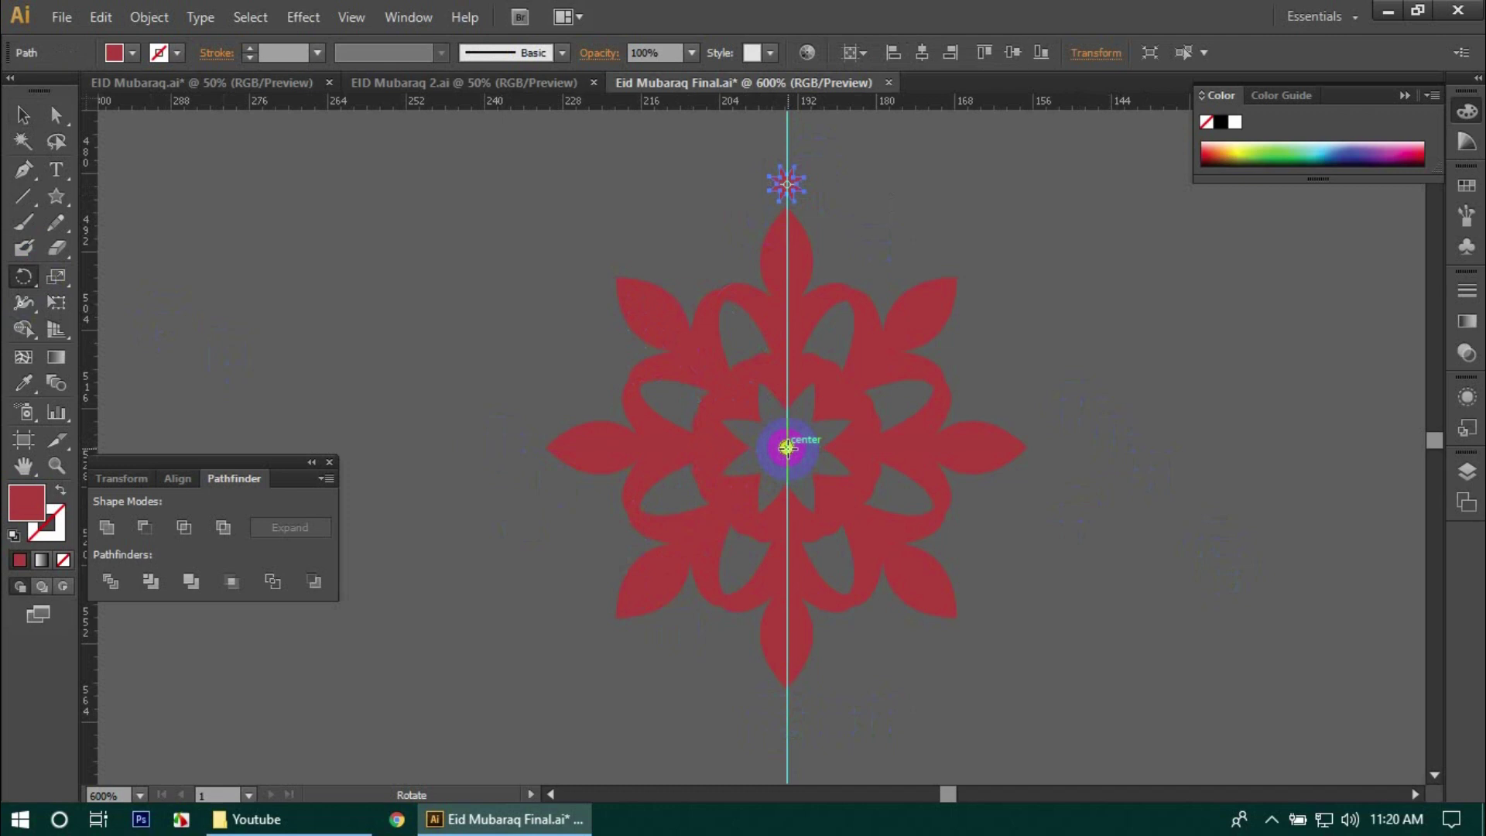
pyautogui.keyDown('alt'); pyautogui.click(787, 448); pyautogui.keyUp('alt')
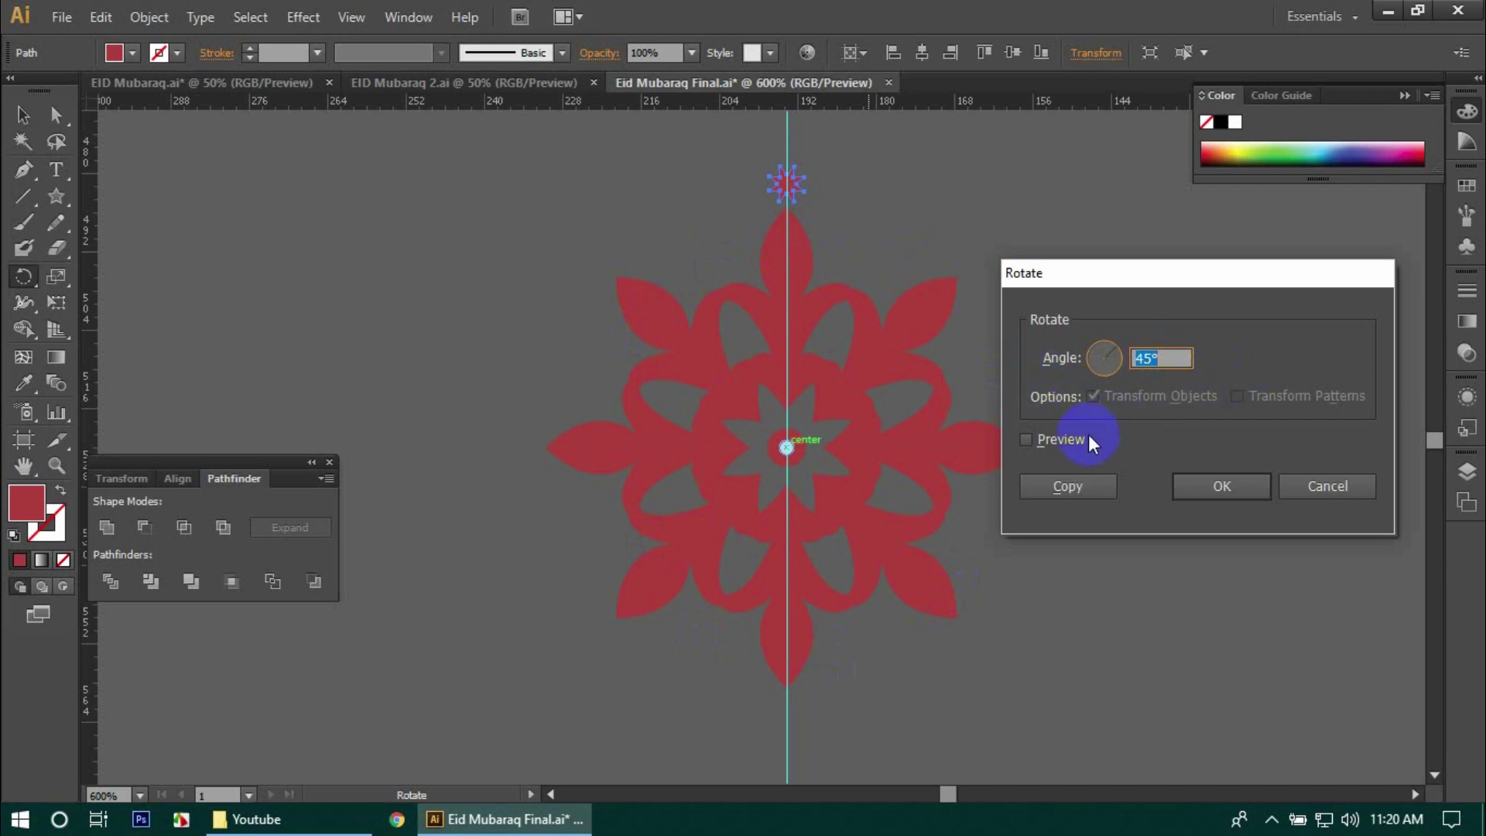
pyautogui.write('90')
pyautogui.click(1061, 443)
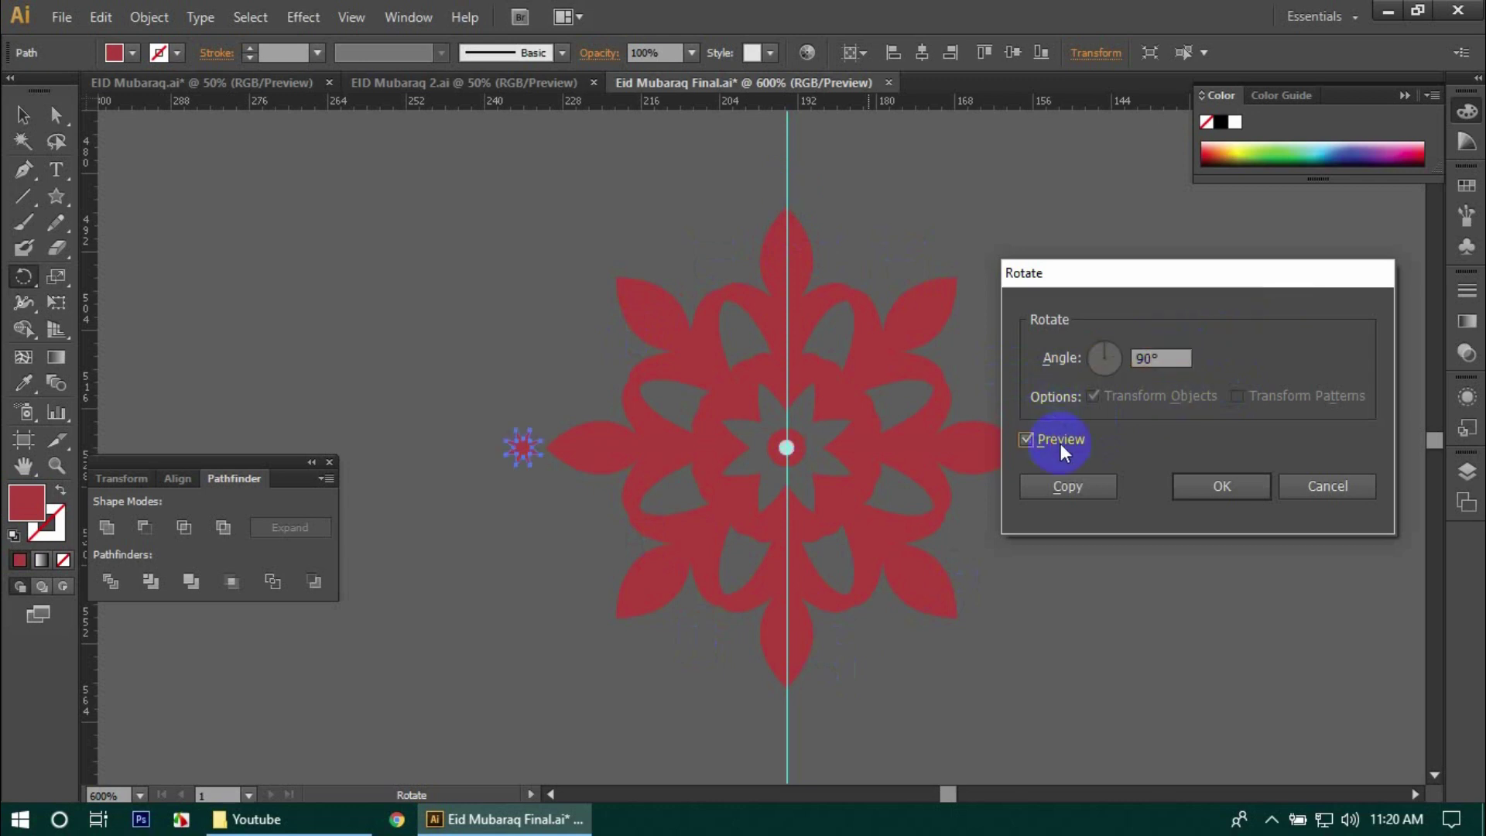
pyautogui.click(1063, 484)
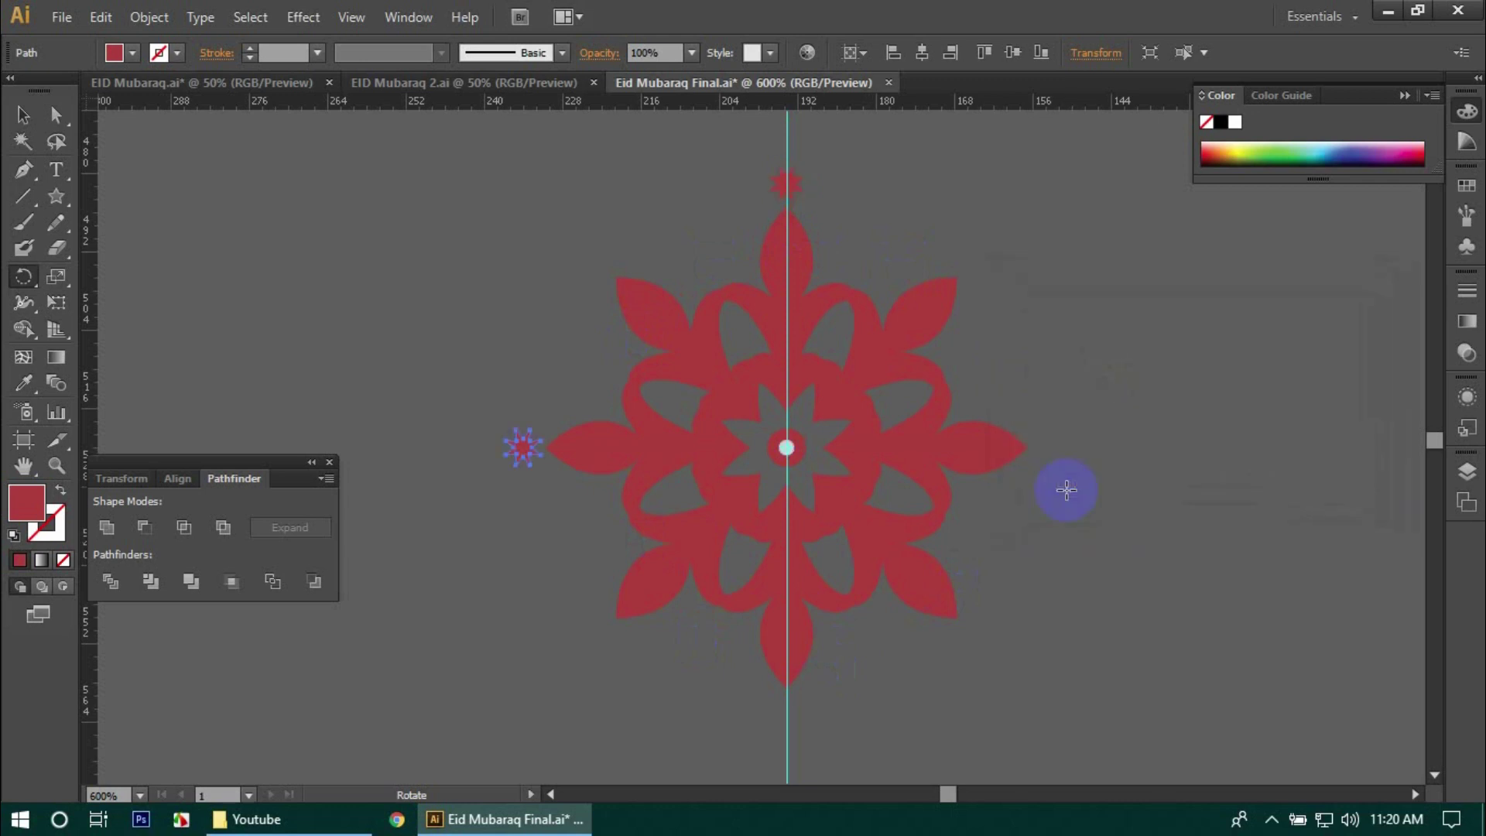
# - Repeat the rotated star copy two more times so a star tops each main petal, and deselect it
pyautogui.hotkey('ctrl', 'd')
pyautogui.hotkey('ctrl', 'd')
pyautogui.click(24, 115)
pyautogui.click(418, 344)
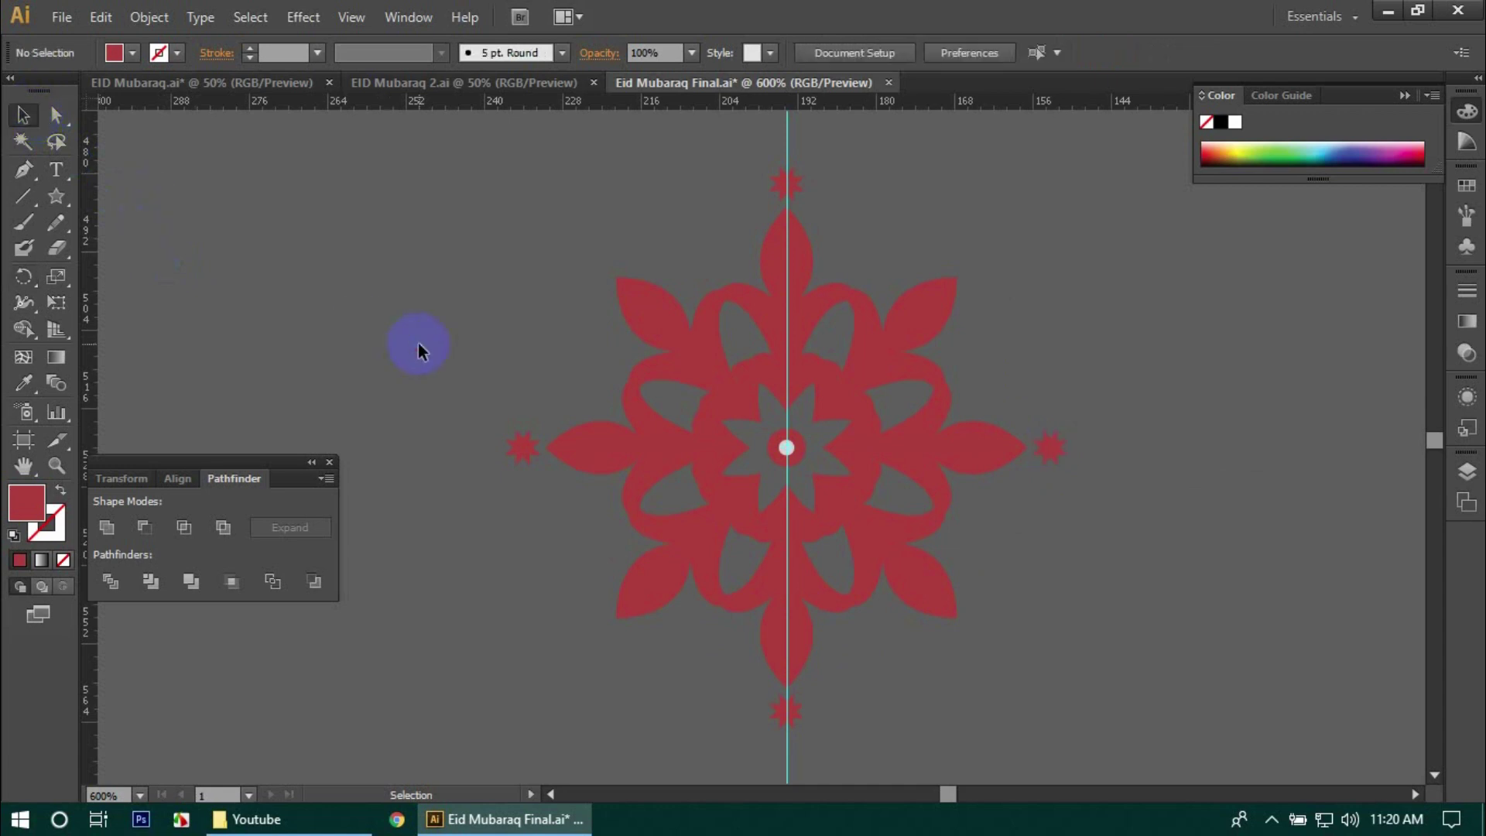
# - Fill all four small stars with the light gray of the first color square above the artboard
pyautogui.scroll(-1, 437, 348)
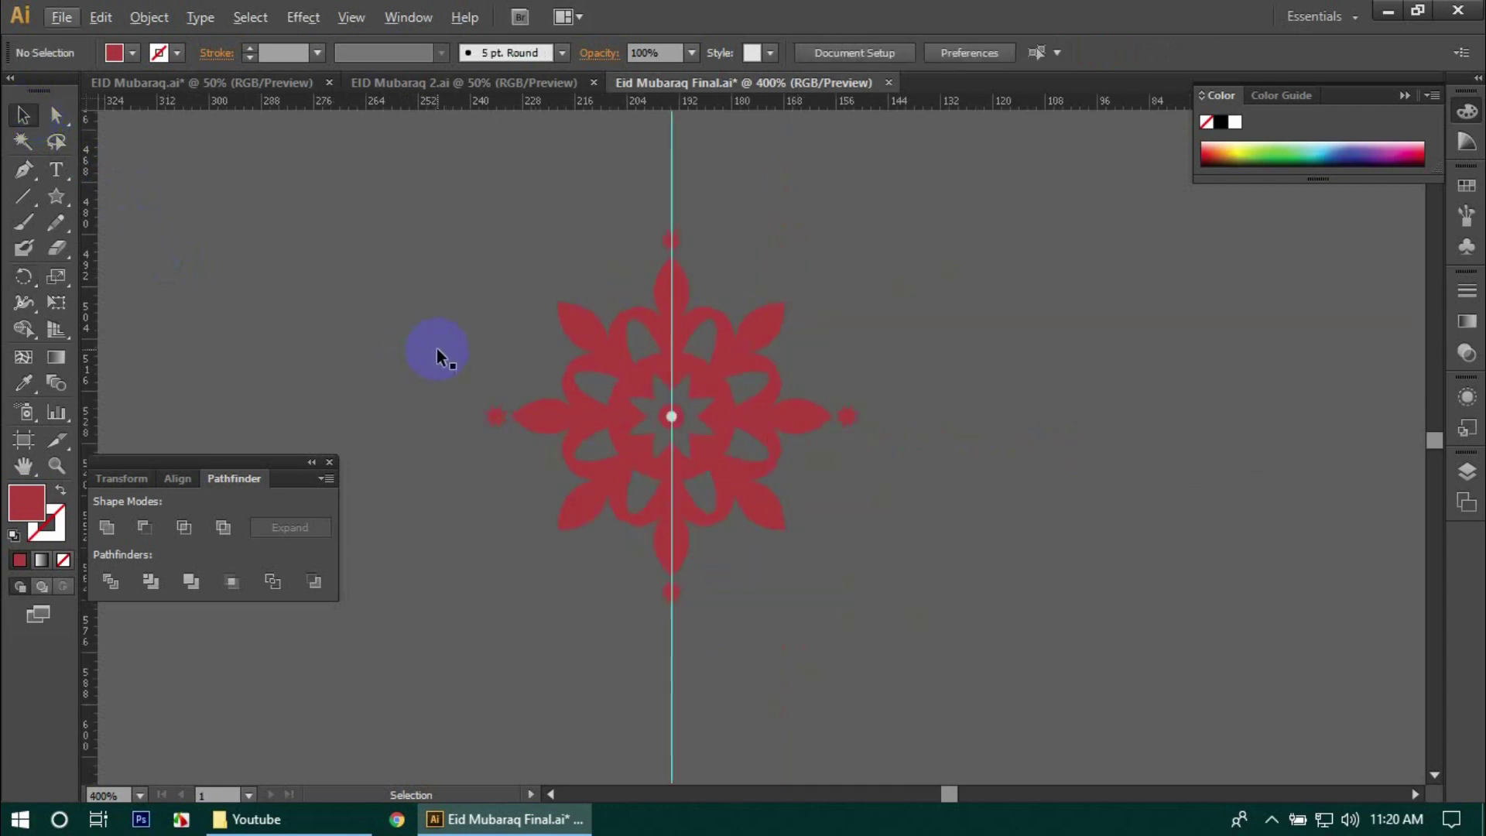
pyautogui.click(858, 419)
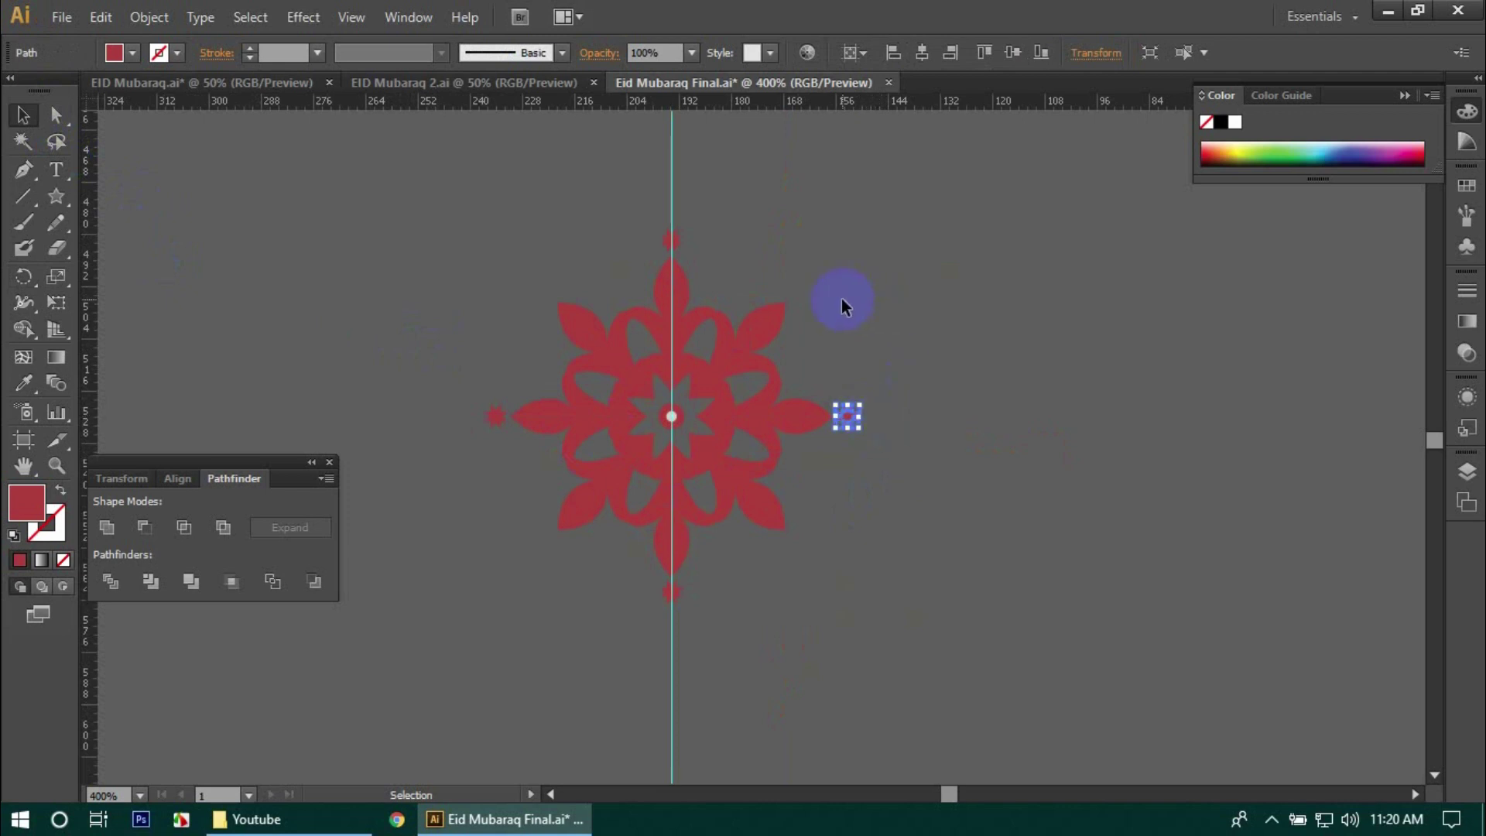
pyautogui.keyDown('shift'); pyautogui.click(673, 241); pyautogui.keyUp('shift')
pyautogui.keyDown('shift'); pyautogui.click(496, 420); pyautogui.keyUp('shift')
pyautogui.keyDown('shift'); pyautogui.click(672, 594); pyautogui.keyUp('shift')
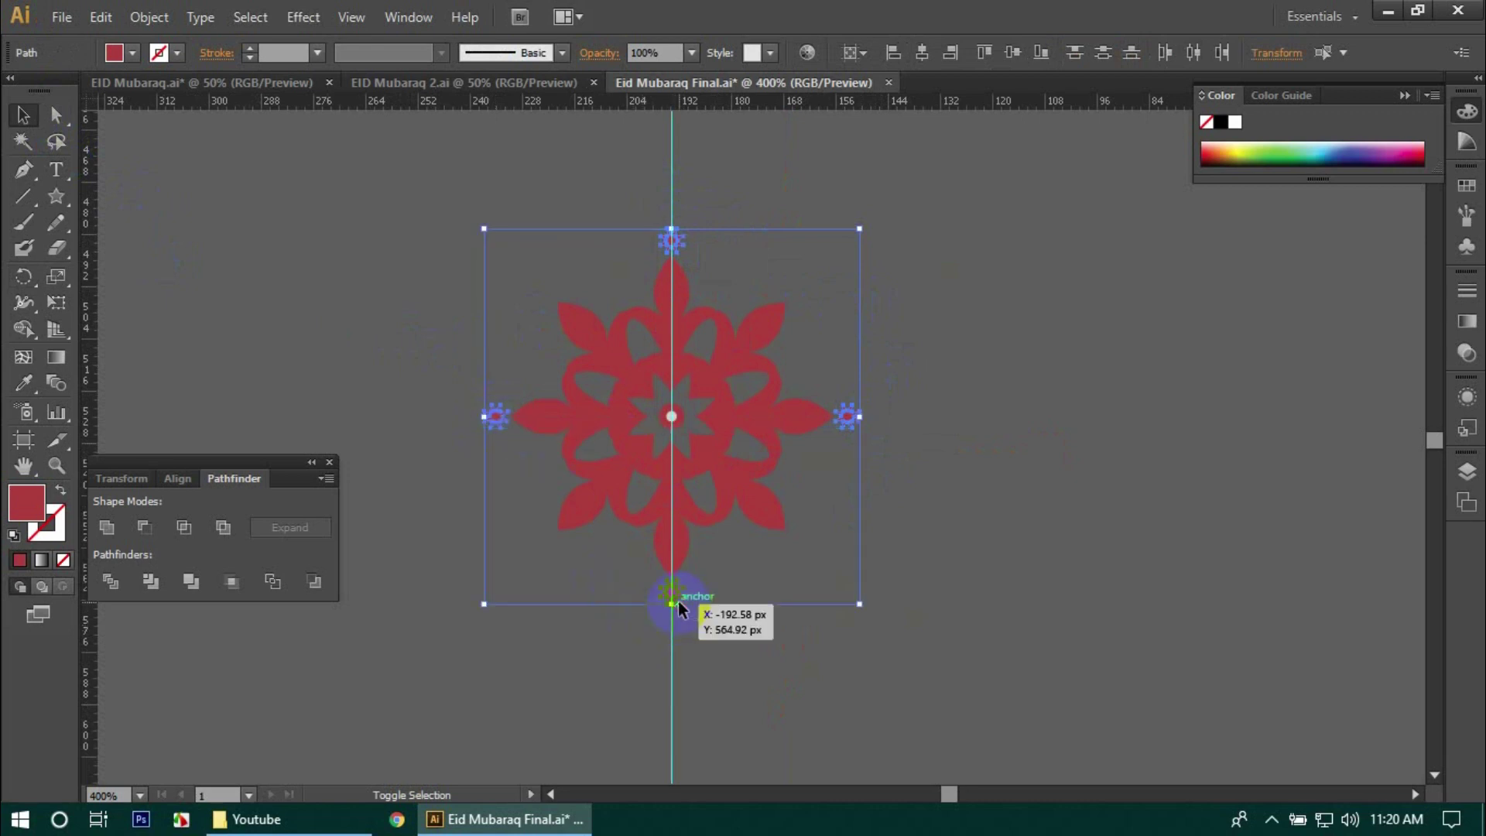
pyautogui.scroll(-4, 1080, 345)
pyautogui.moveTo(1092, 302); pyautogui.dragTo(692, 709)
pyautogui.moveTo(715, 248); pyautogui.dragTo(676, 392)
pyautogui.click(859, 232)
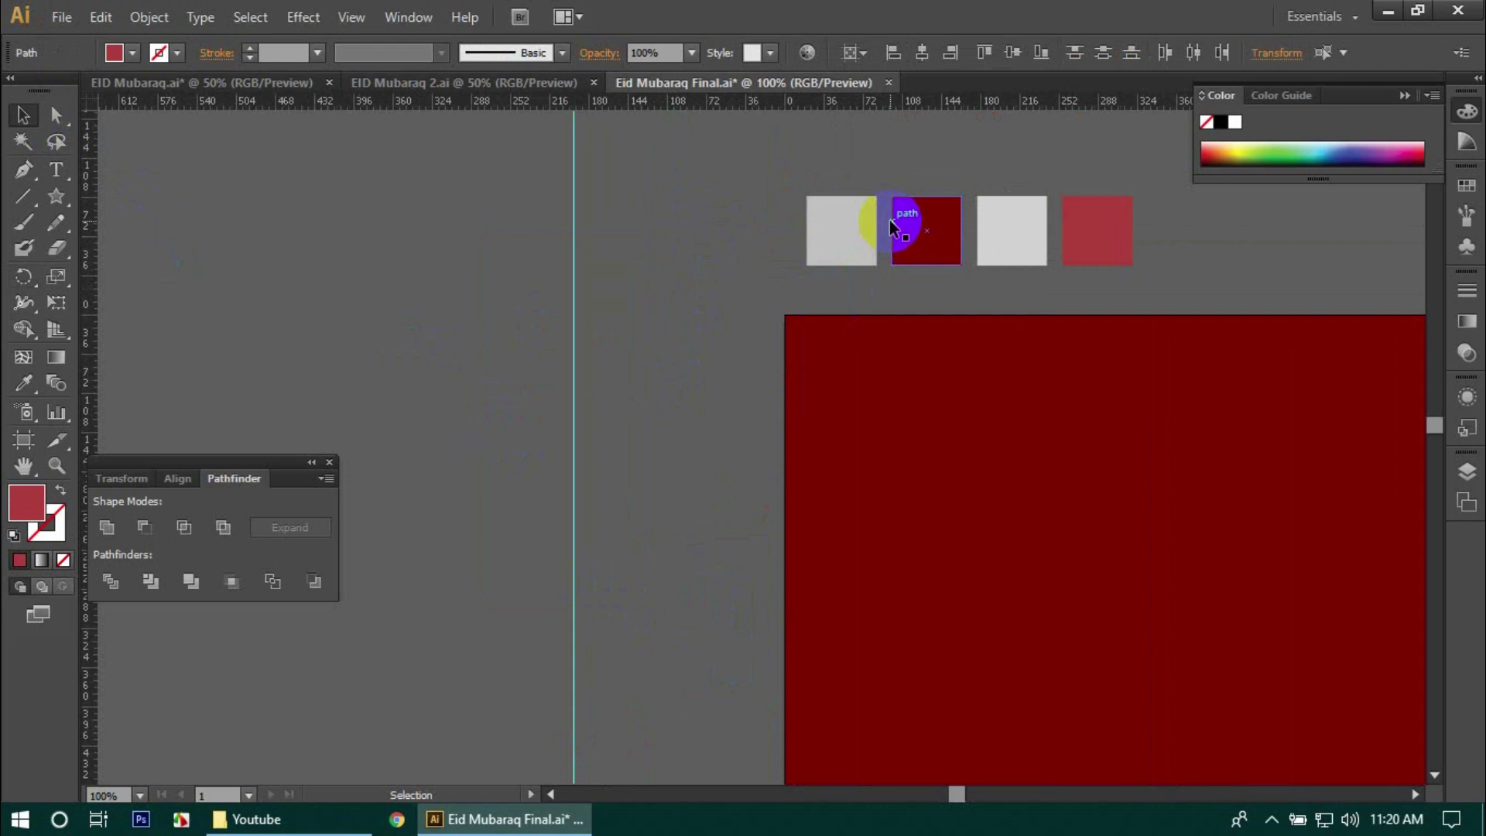
pyautogui.click(24, 382)
pyautogui.click(859, 233)
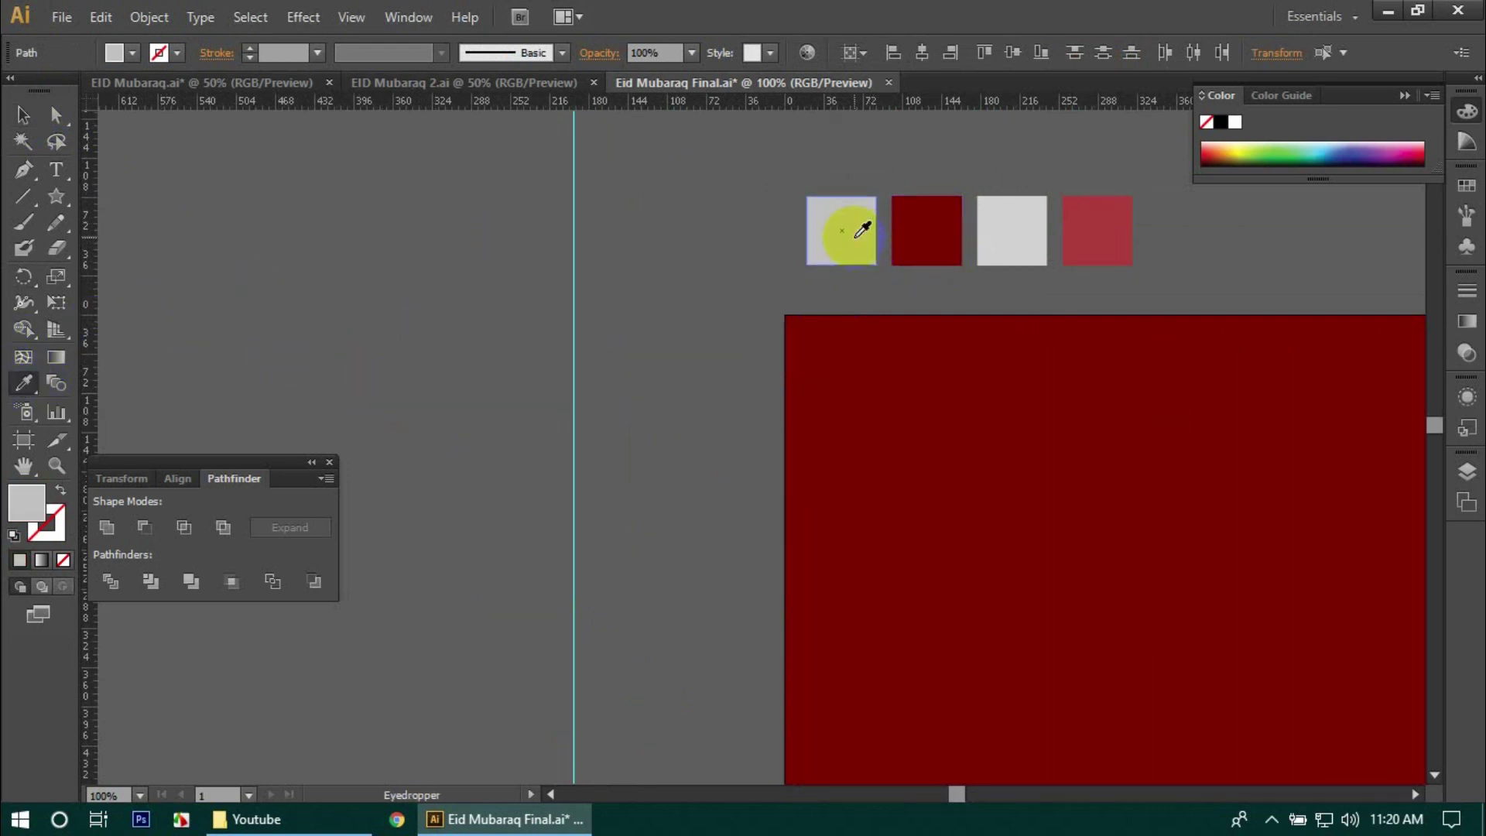
pyautogui.click(22, 115)
pyautogui.scroll(-3, 332, 392)
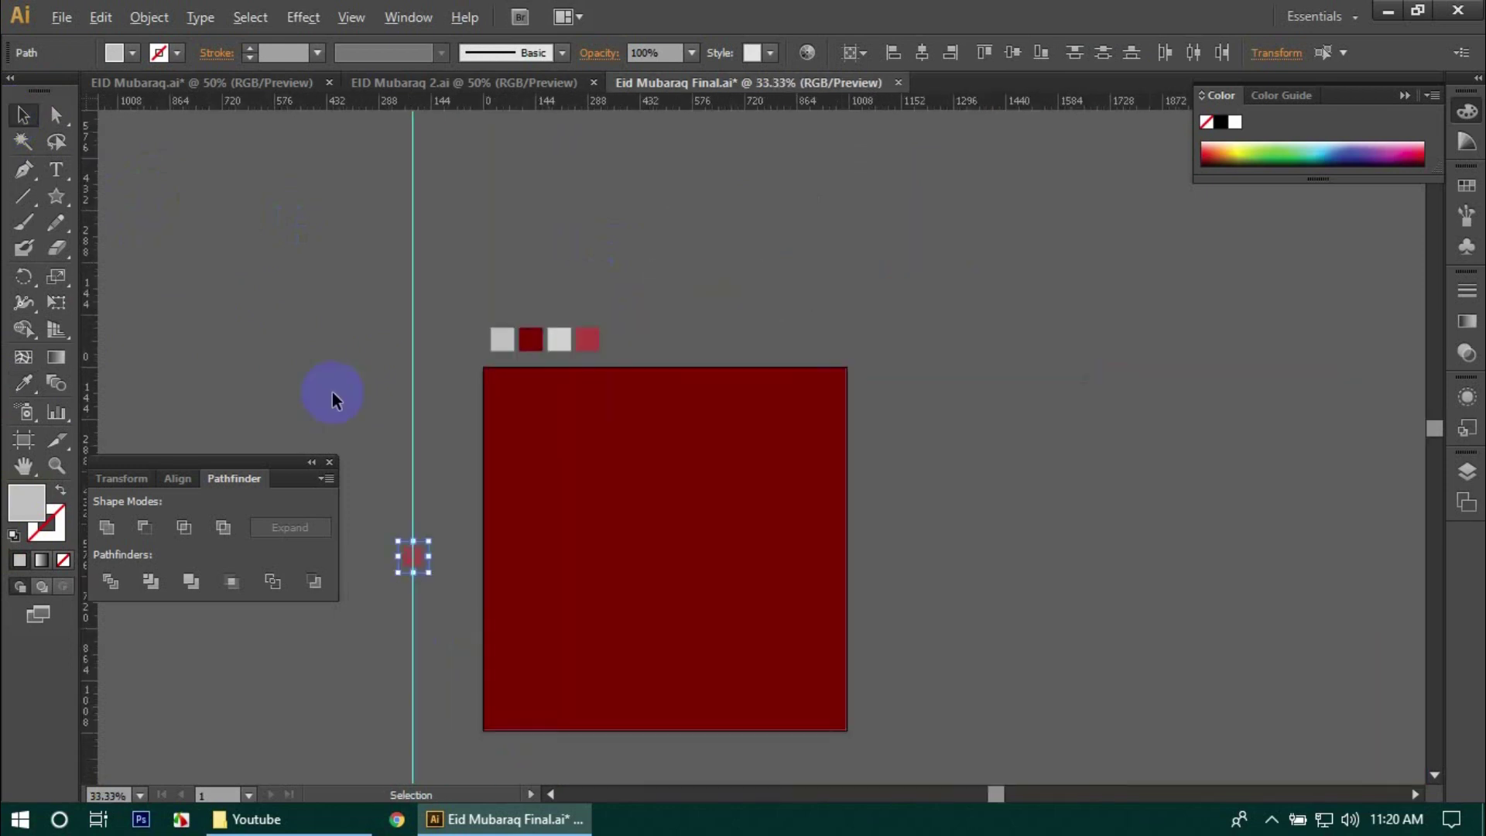
pyautogui.moveTo(390, 501); pyautogui.dragTo(459, 492)
pyautogui.click(541, 533)
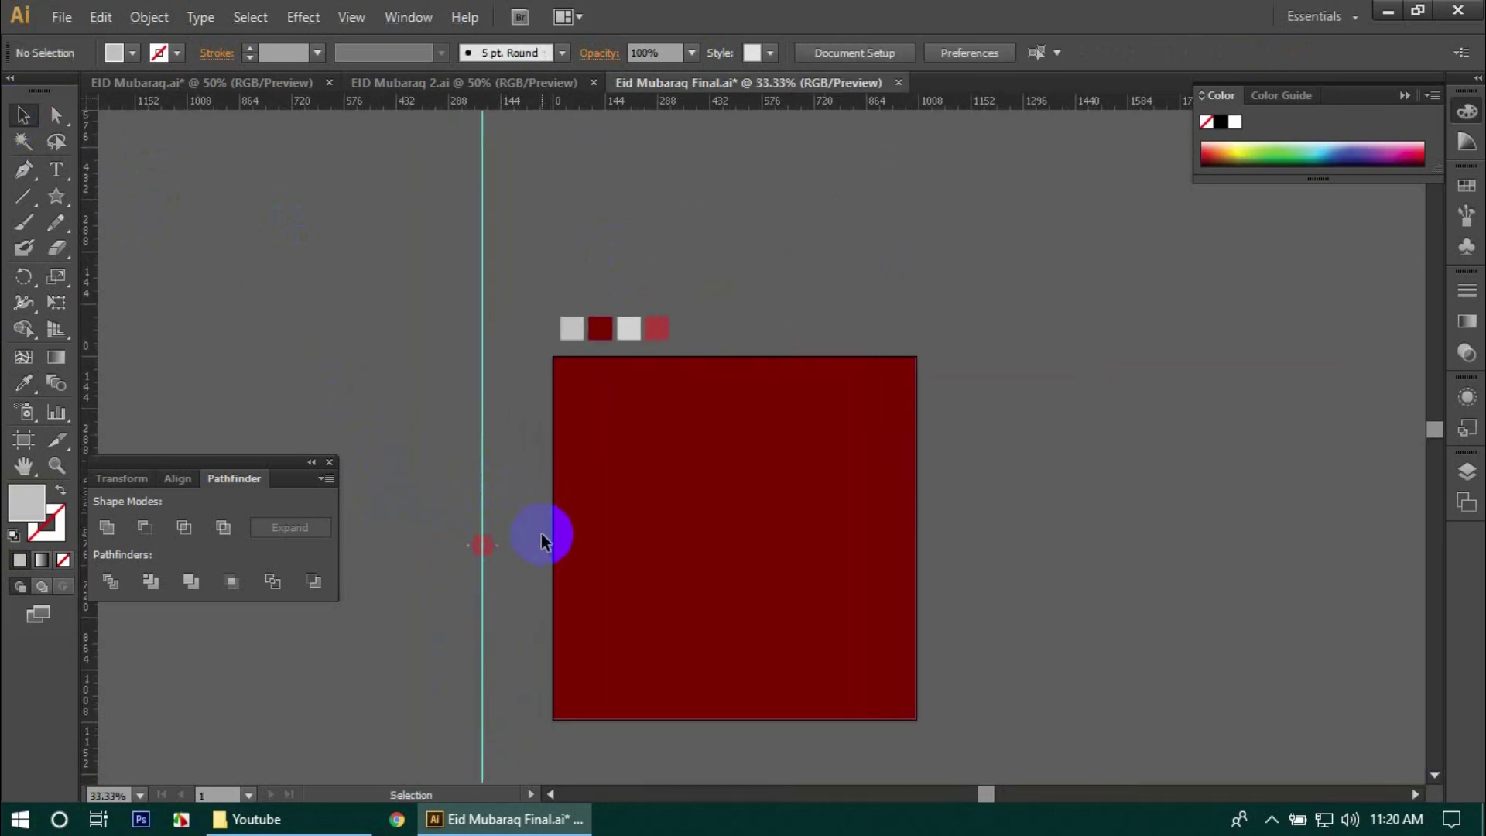
# - Delete the vertical guide running through the rosette
pyautogui.scroll(5, 504, 552)
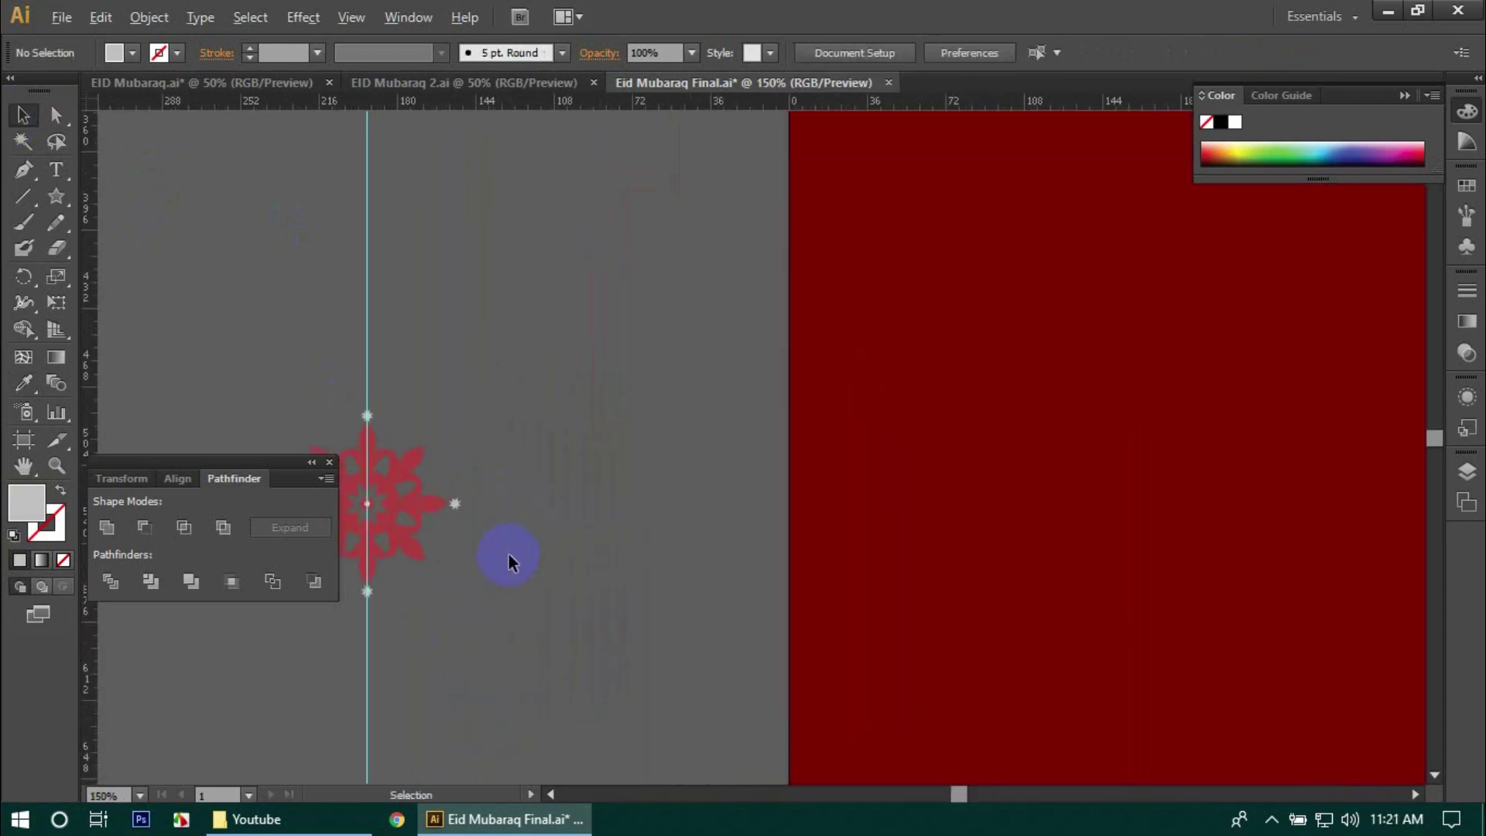
pyautogui.moveTo(492, 491); pyautogui.dragTo(699, 493)
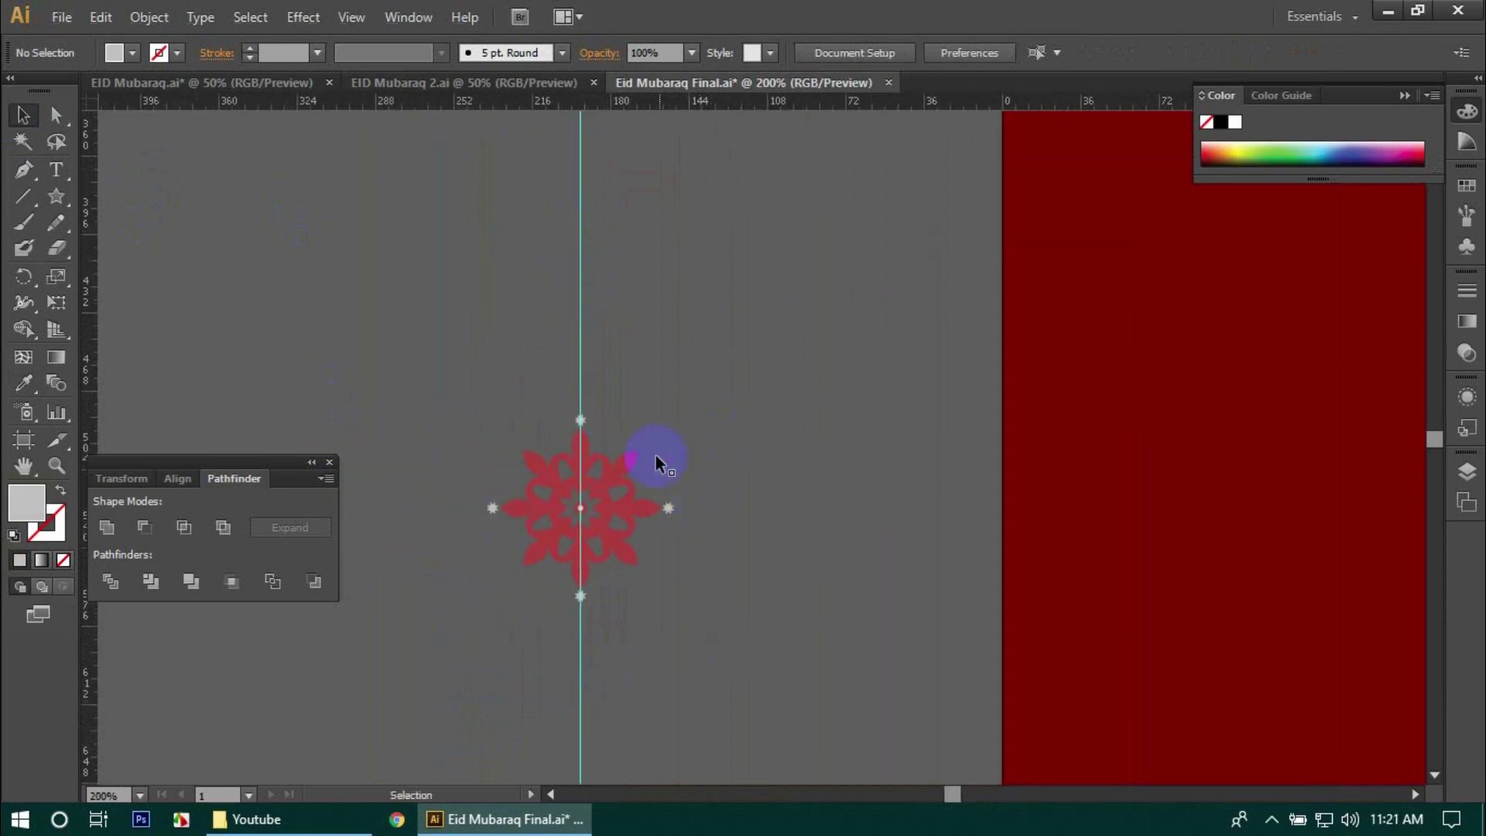
pyautogui.click(646, 292)
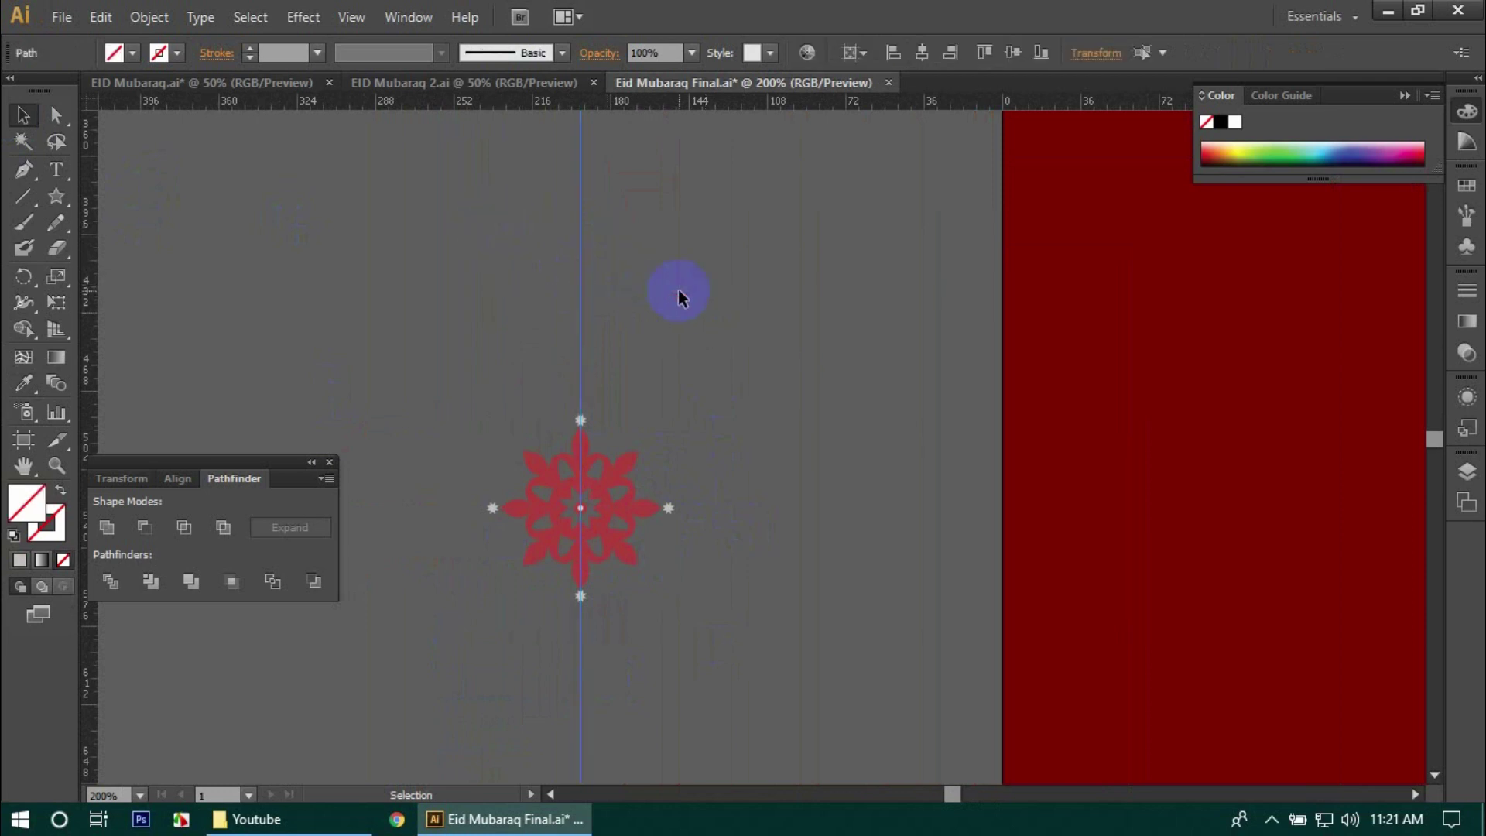
pyautogui.press('Delete')
# - Group the whole rosette with its four stars, enlarge the group slightly from its center, and deselect it
pyautogui.scroll(2, 558, 650)
pyautogui.press('space')
pyautogui.moveTo(637, 504); pyautogui.dragTo(638, 562)
pyautogui.moveTo(371, 226); pyautogui.dragTo(791, 613)
pyautogui.hotkey('ctrl', 'g')
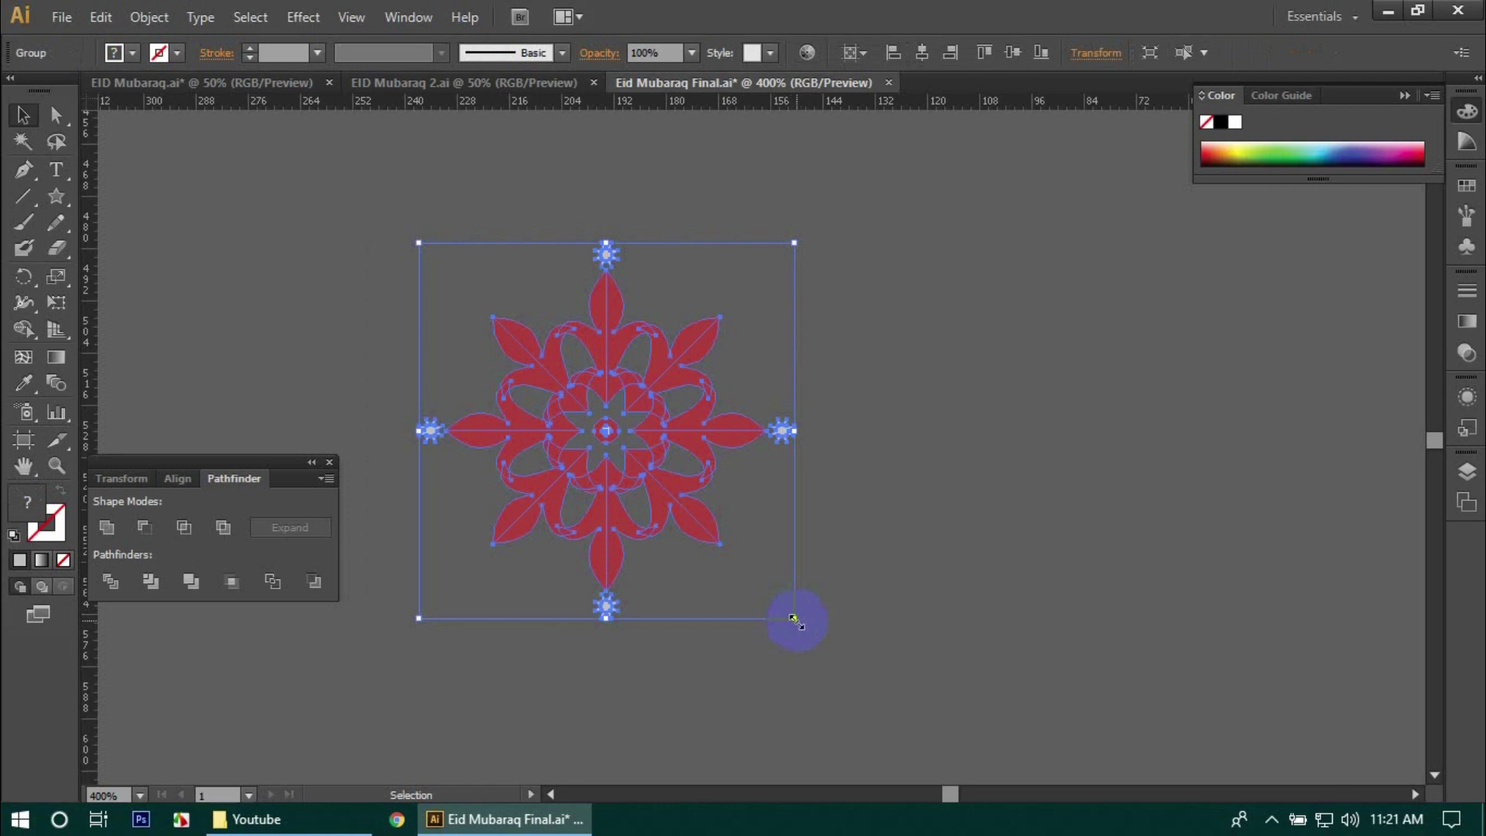
pyautogui.moveTo(795, 619); pyautogui.dragTo(808, 630)
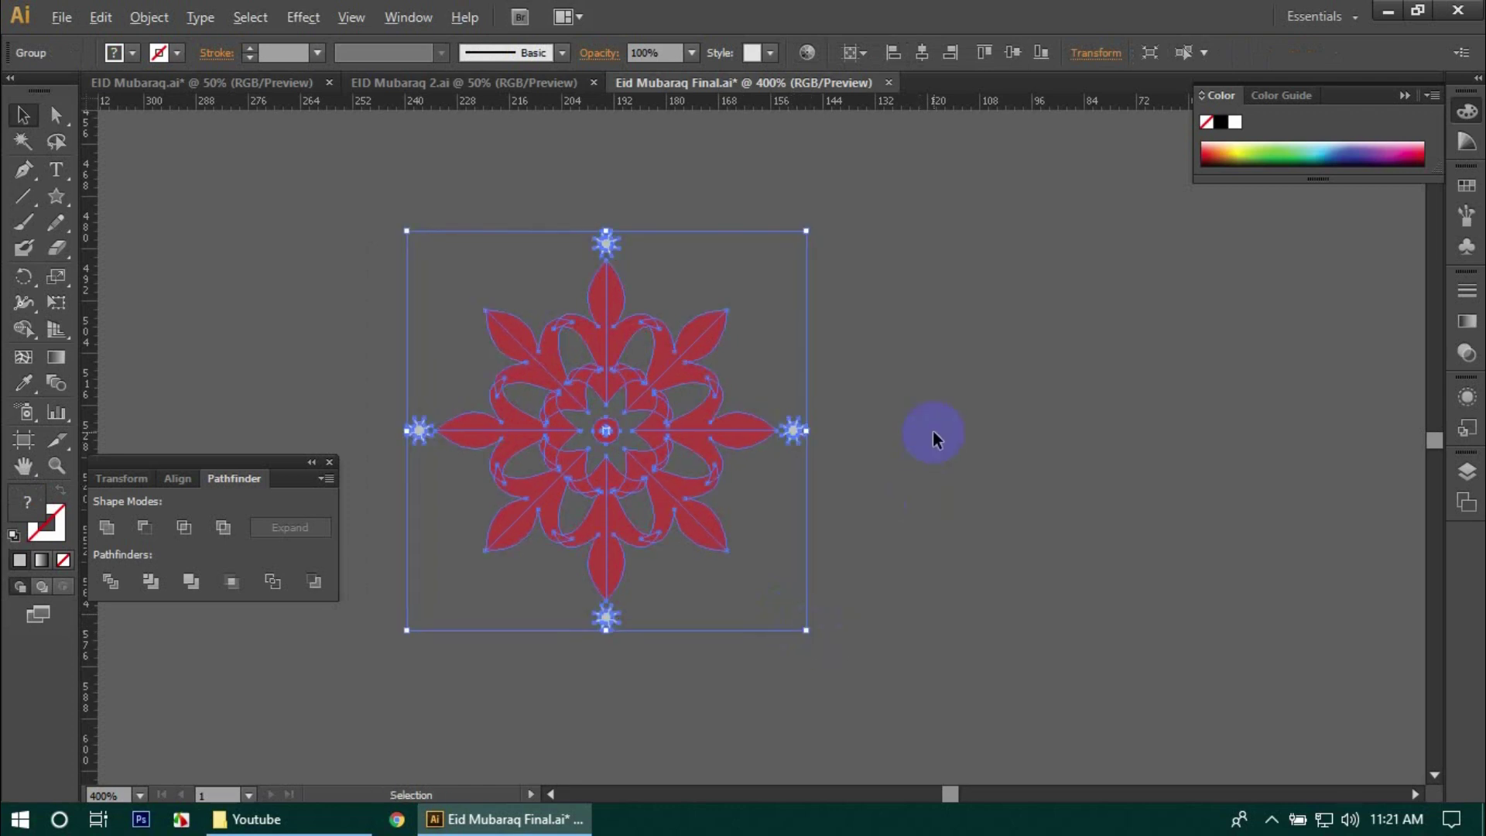
pyautogui.scroll(-1, 932, 430)
pyautogui.click(932, 470)
# - Move the rosette onto the dark red background, against its left edge in the lower part
pyautogui.scroll(-1, 1001, 469)
pyautogui.moveTo(1001, 531); pyautogui.dragTo(560, 470)
pyautogui.scroll(-2, 624, 347)
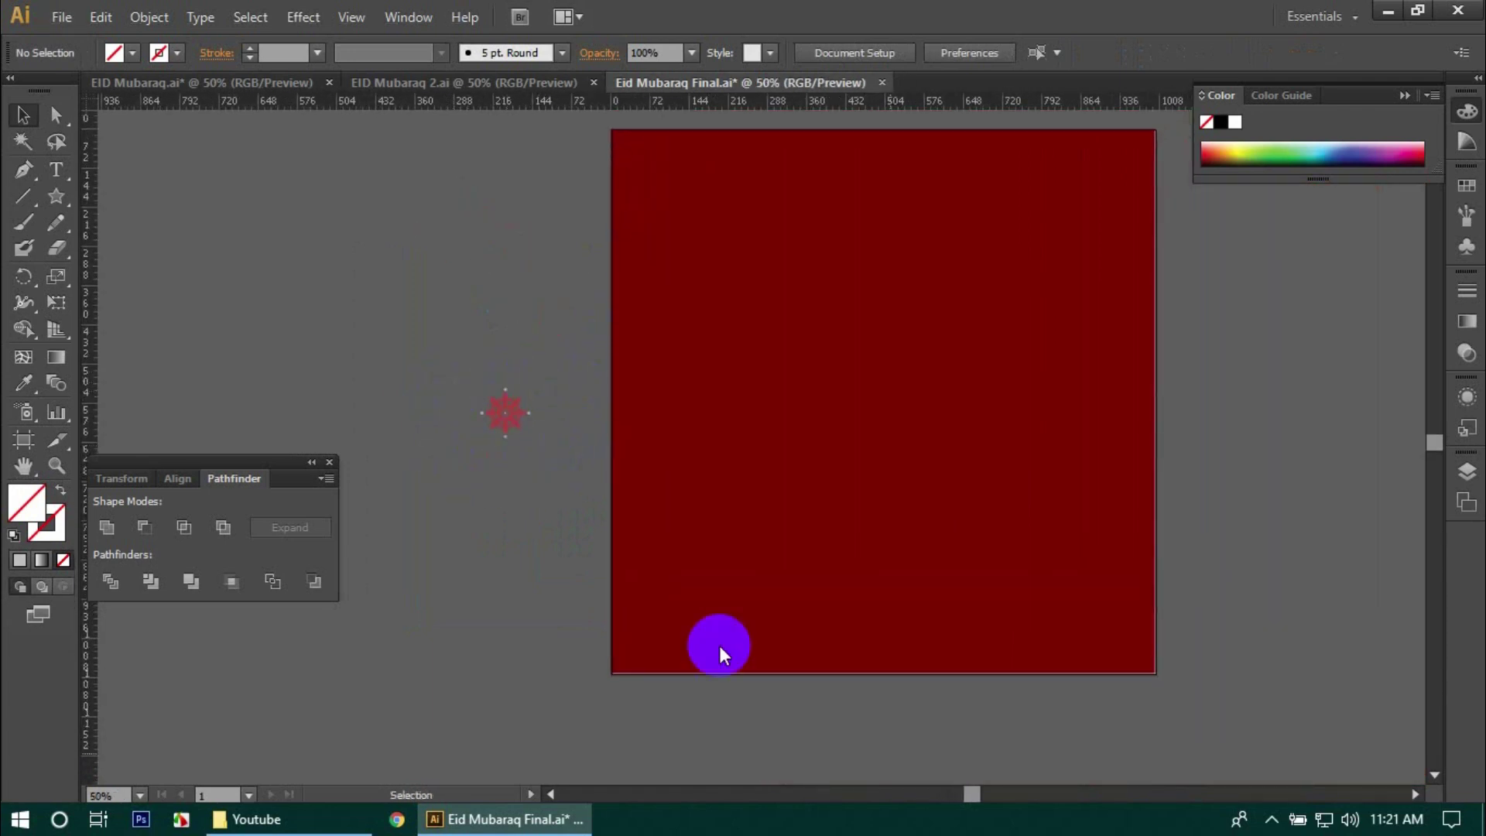
pyautogui.moveTo(512, 417); pyautogui.dragTo(652, 541)
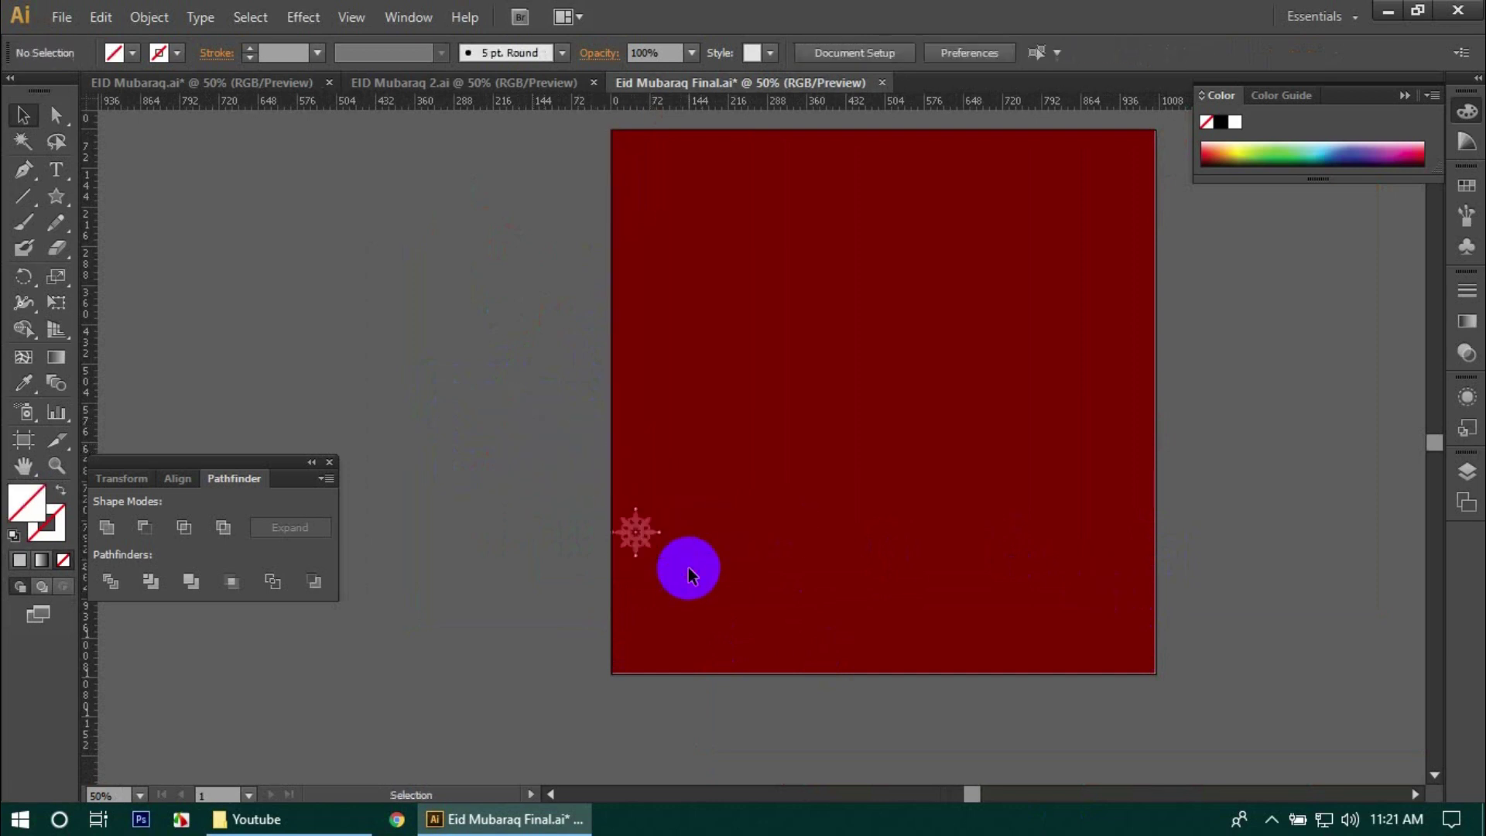
pyautogui.scroll(1, 691, 577)
pyautogui.moveTo(563, 514); pyautogui.dragTo(852, 537)
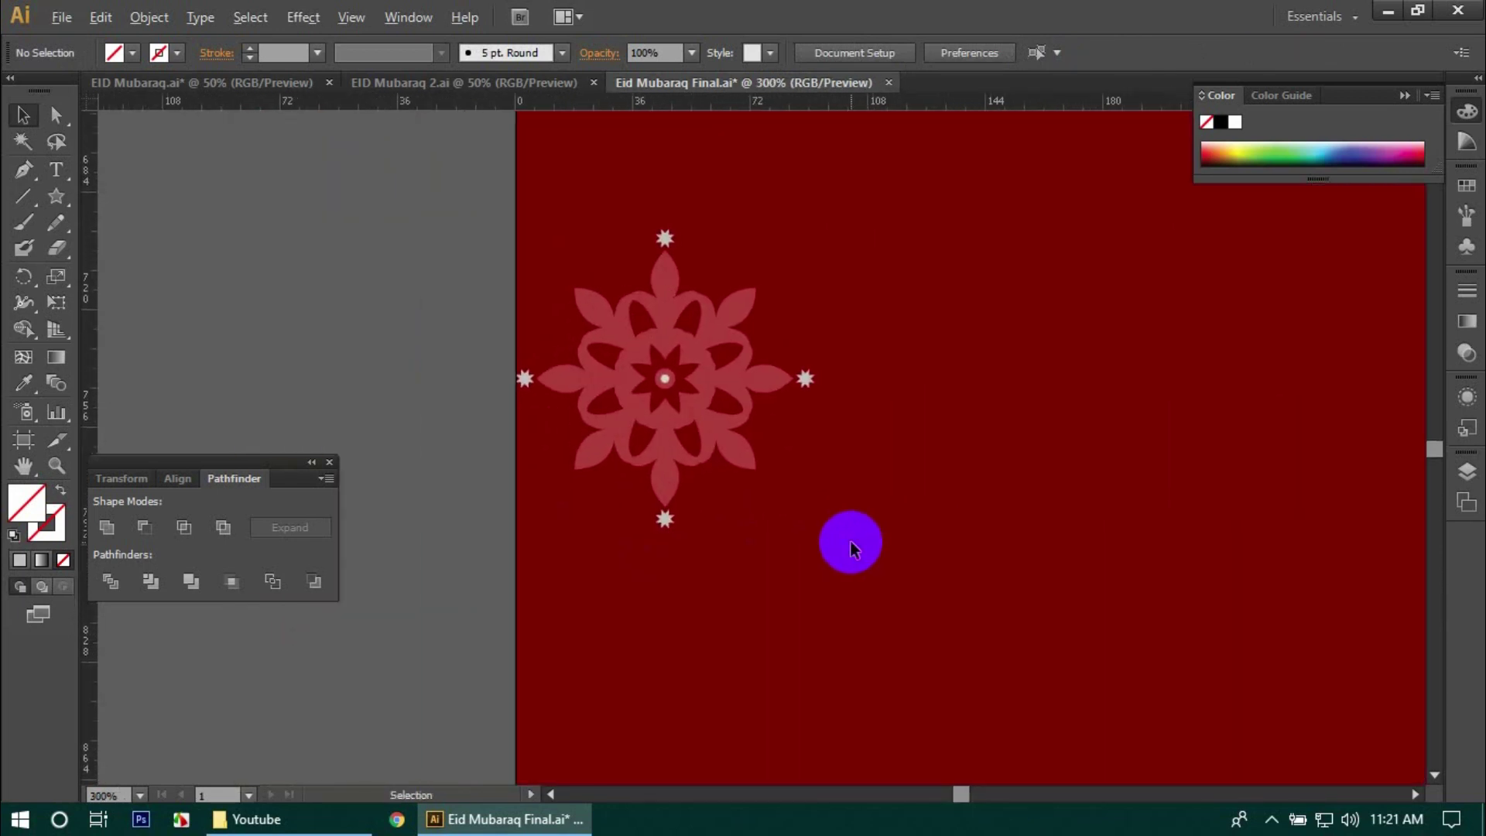
# - Place a copy of the rosette directly to its right at the same height, with the bounding boxes touching
pyautogui.scroll(-3, 850, 547)
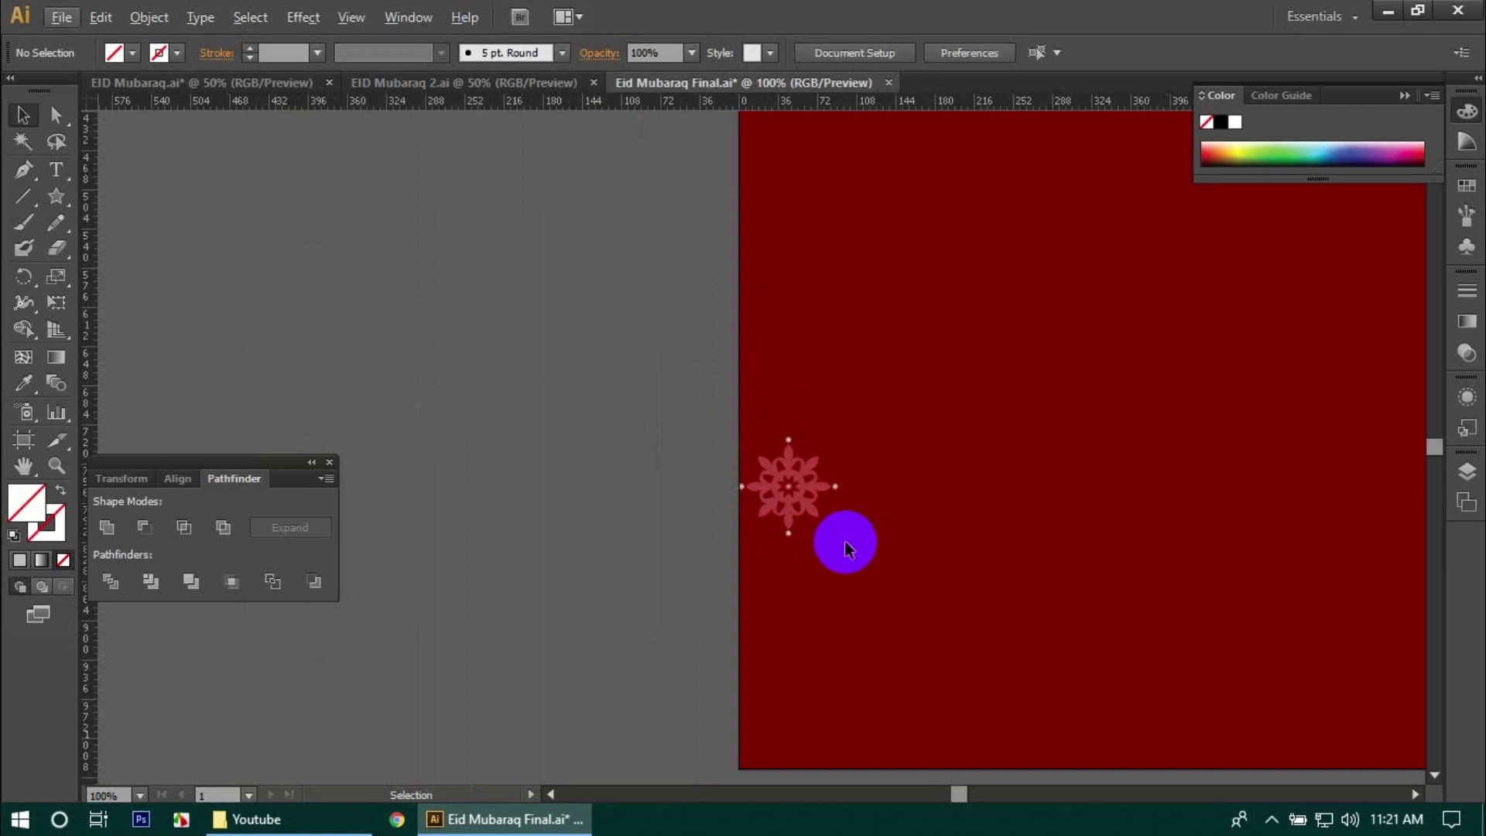
pyautogui.moveTo(845, 542); pyautogui.dragTo(650, 560)
pyautogui.scroll(-1, 658, 511)
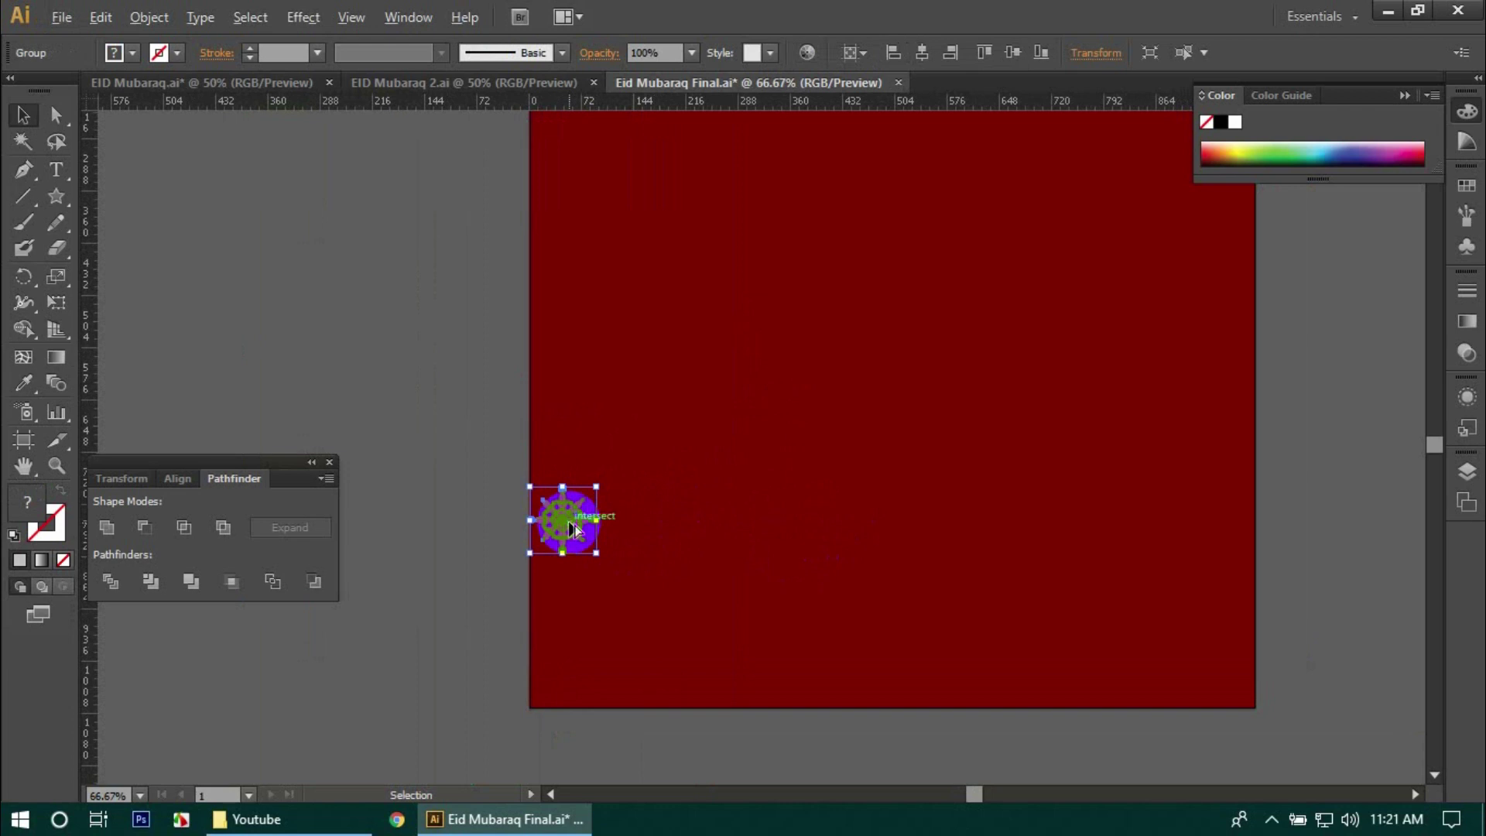
pyautogui.moveTo(569, 529); pyautogui.dragTo(640, 527)
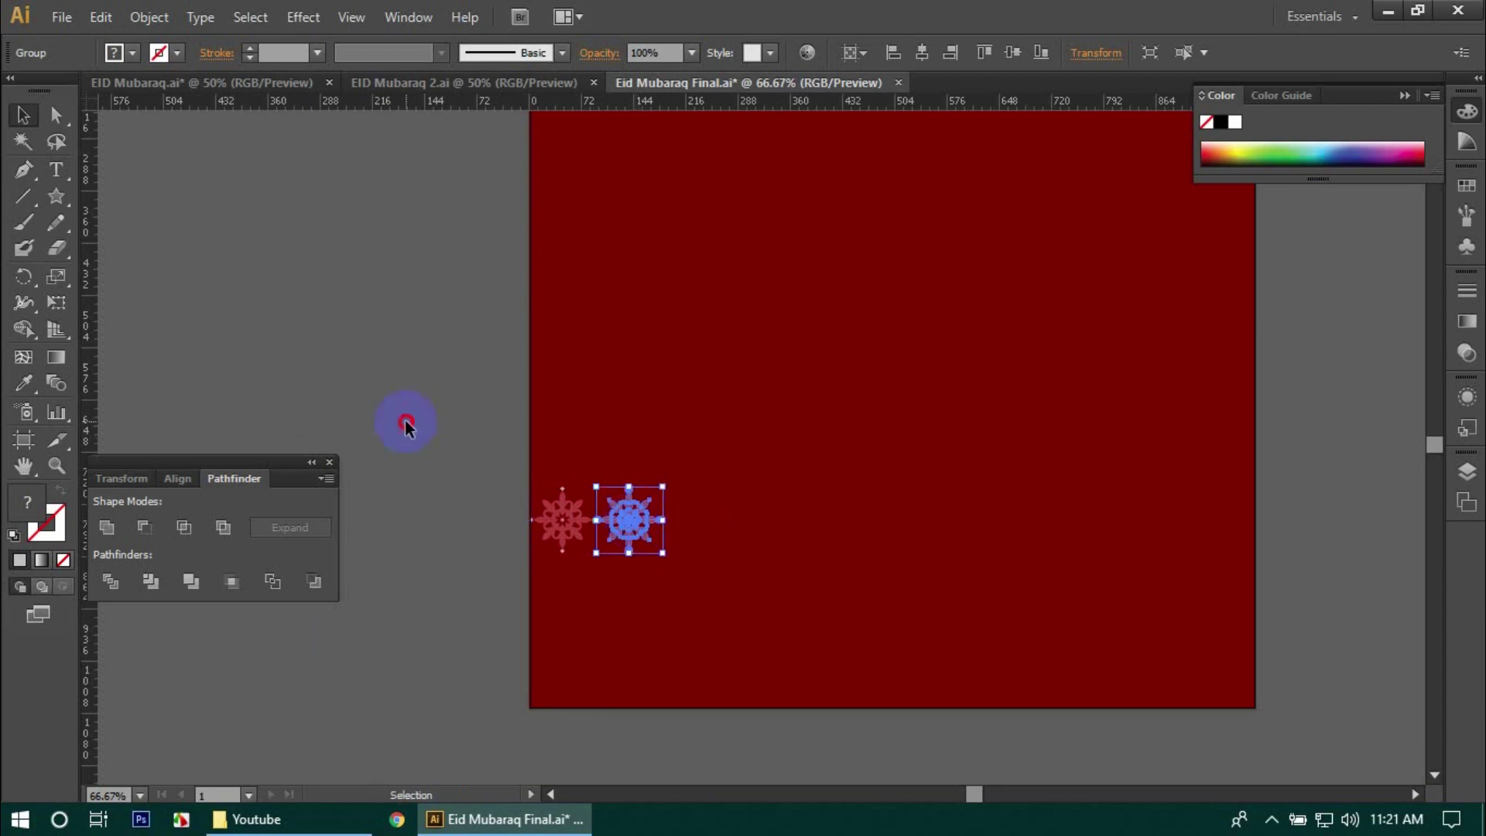
pyautogui.click(429, 522)
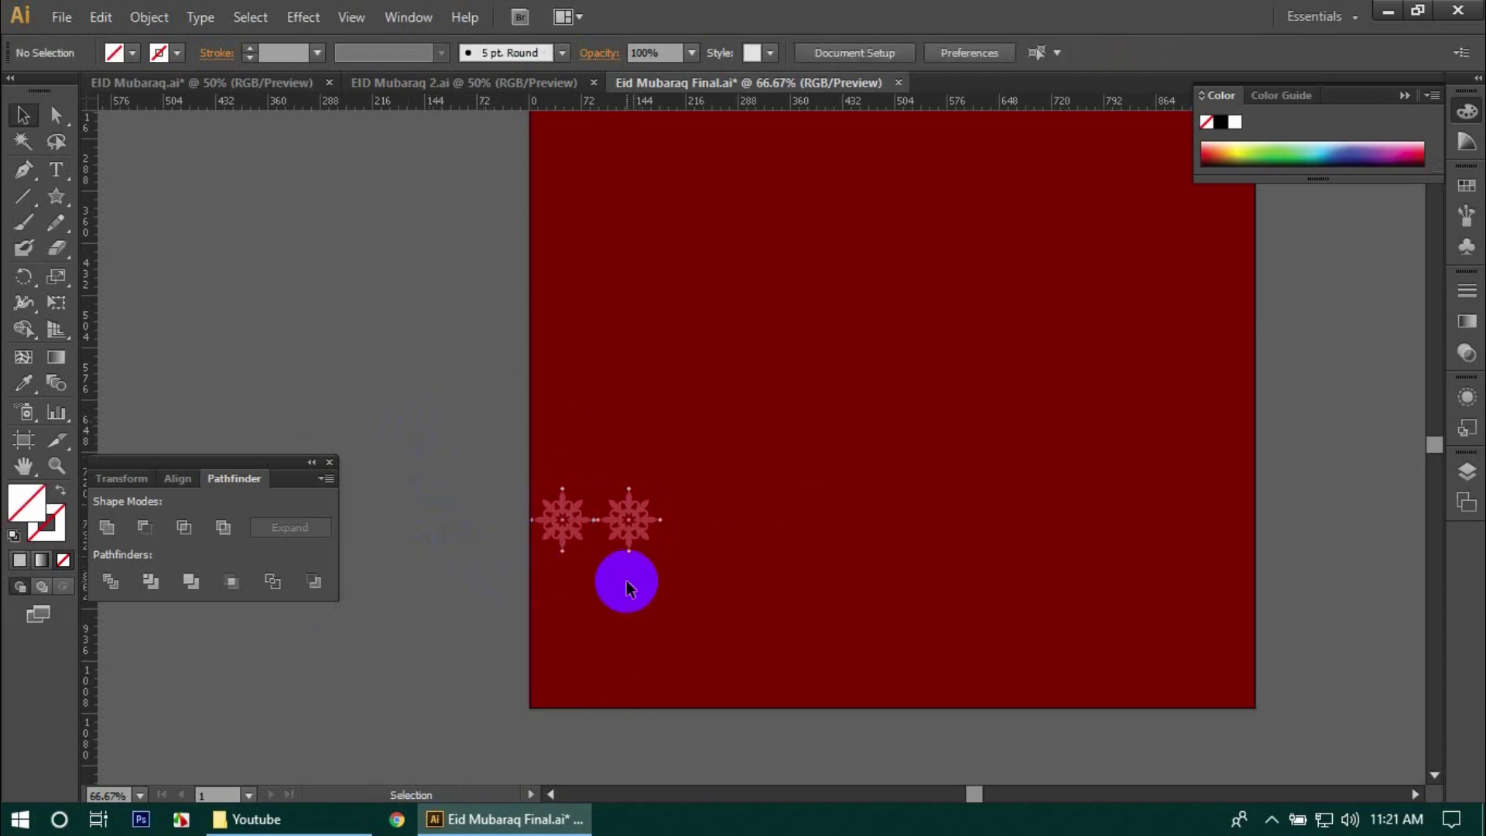
# - Repeat the rosette copy nine more times to form a row across the background's full width, and deselect it
pyautogui.click(629, 533)
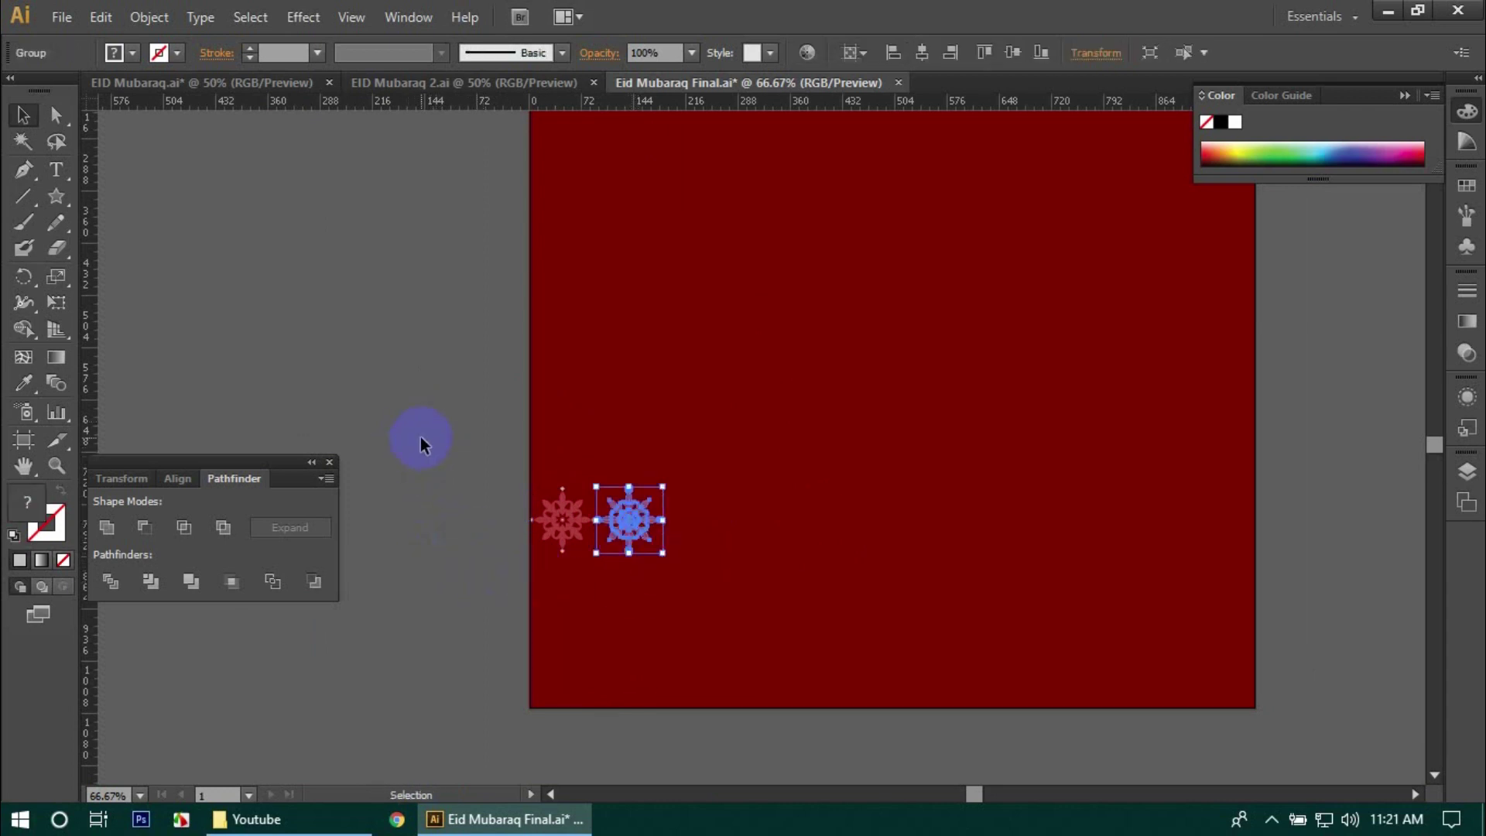
pyautogui.hotkey('ctrl', 'd')
pyautogui.hotkey('ctrl', 'd')
pyautogui.hotkey('ctrl', 'd')
pyautogui.hotkey('ctrl', 'd')
pyautogui.hotkey('ctrl', 'd')
pyautogui.hotkey('ctrl', 'd')
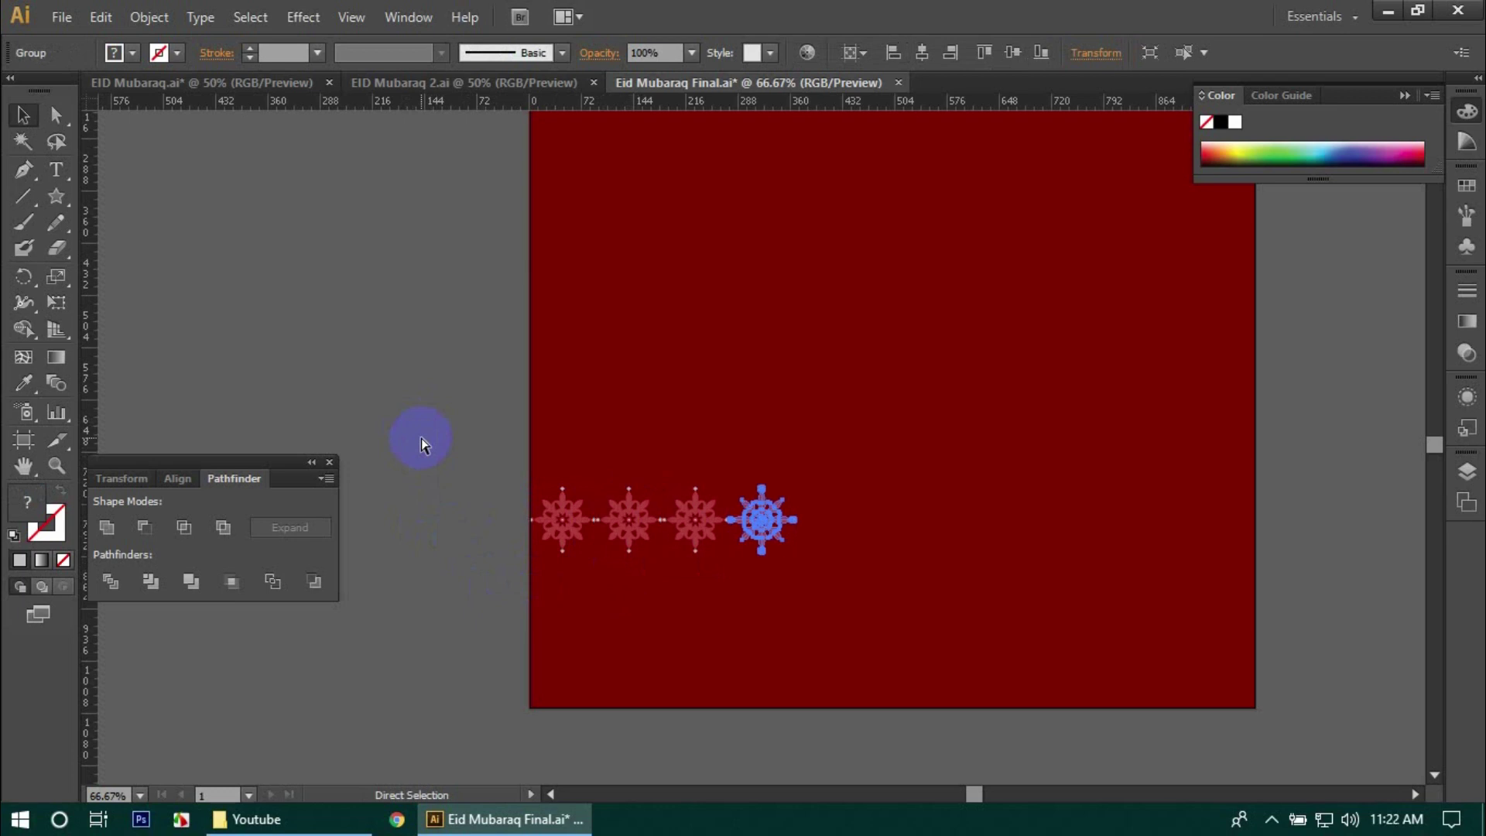
pyautogui.hotkey('ctrl', 'd')
pyautogui.hotkey('ctrl', 'd')
pyautogui.hotkey('ctrl', 'd')
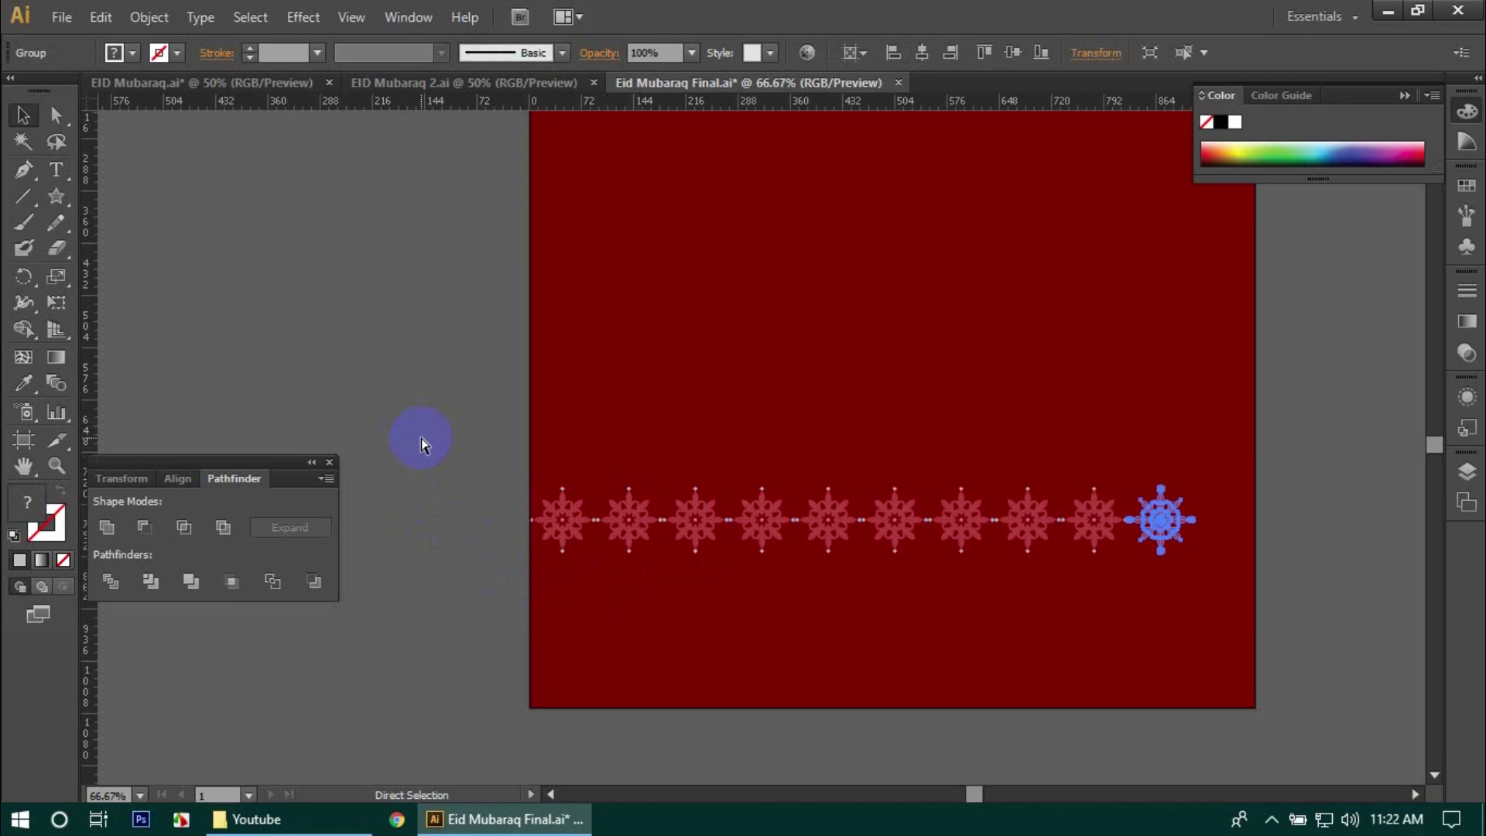
pyautogui.click(1307, 529)
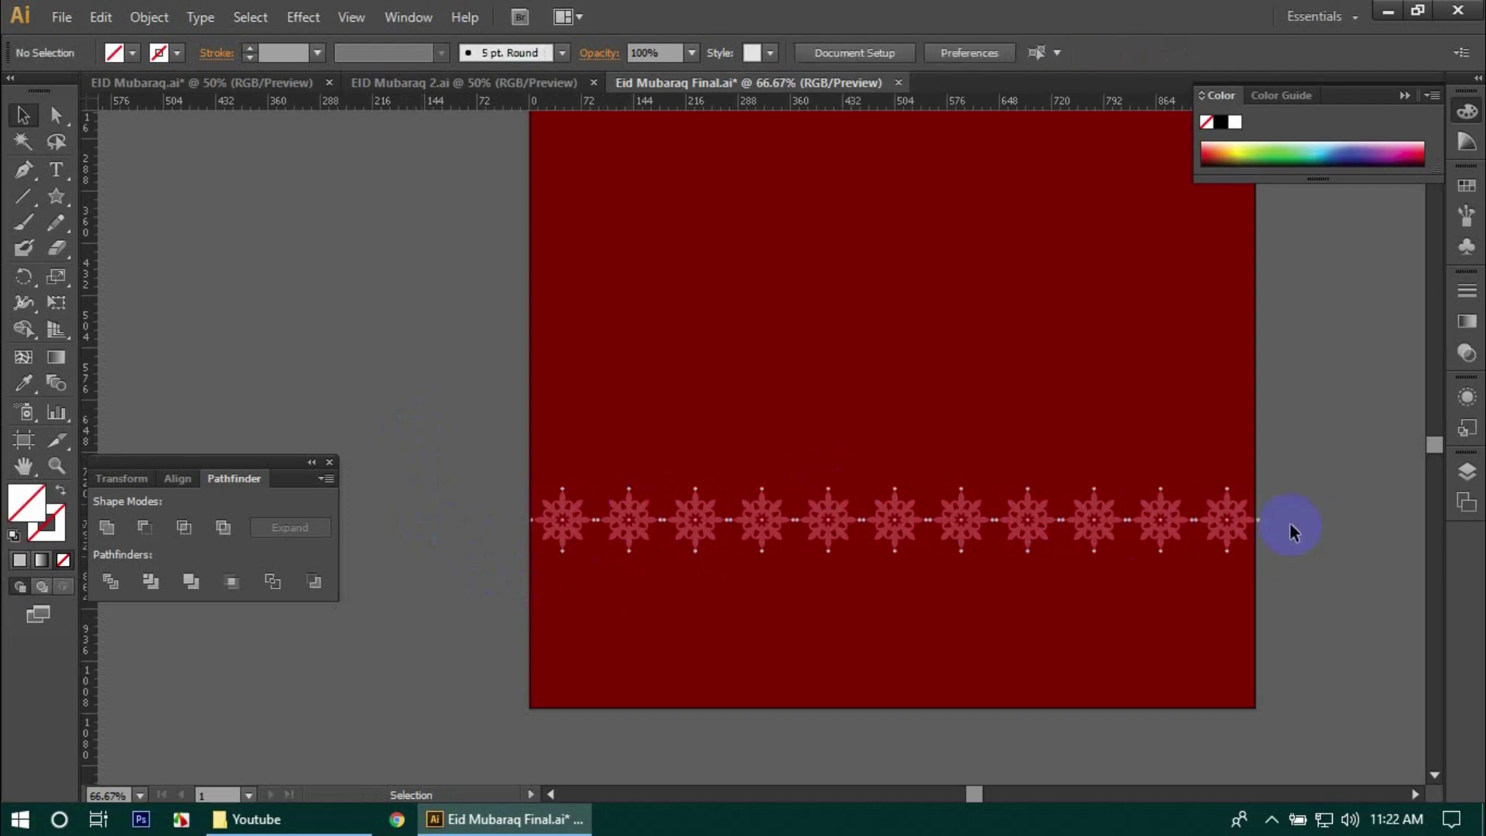
# - Scale the whole row of eleven rosettes down slightly so it fits within the artboard's right edge, and deselect it
pyautogui.click(1227, 523)
pyautogui.moveTo(1197, 550); pyautogui.dragTo(573, 522)
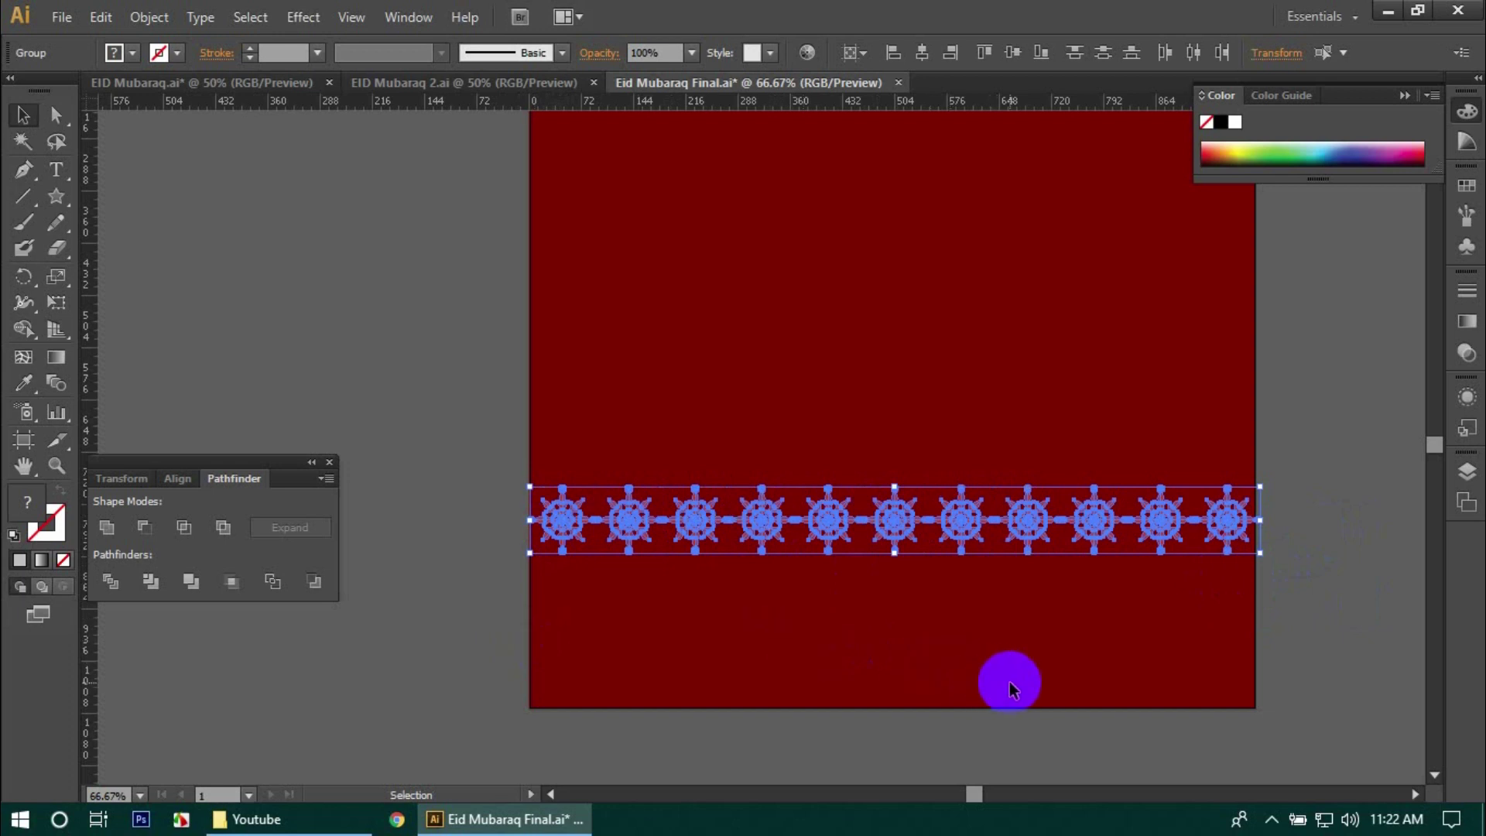
pyautogui.hotkey('ctrl', '=')
pyautogui.hotkey('ctrl', '=')
pyautogui.hotkey('ctrl', '=')
pyautogui.moveTo(1168, 560); pyautogui.dragTo(797, 714)
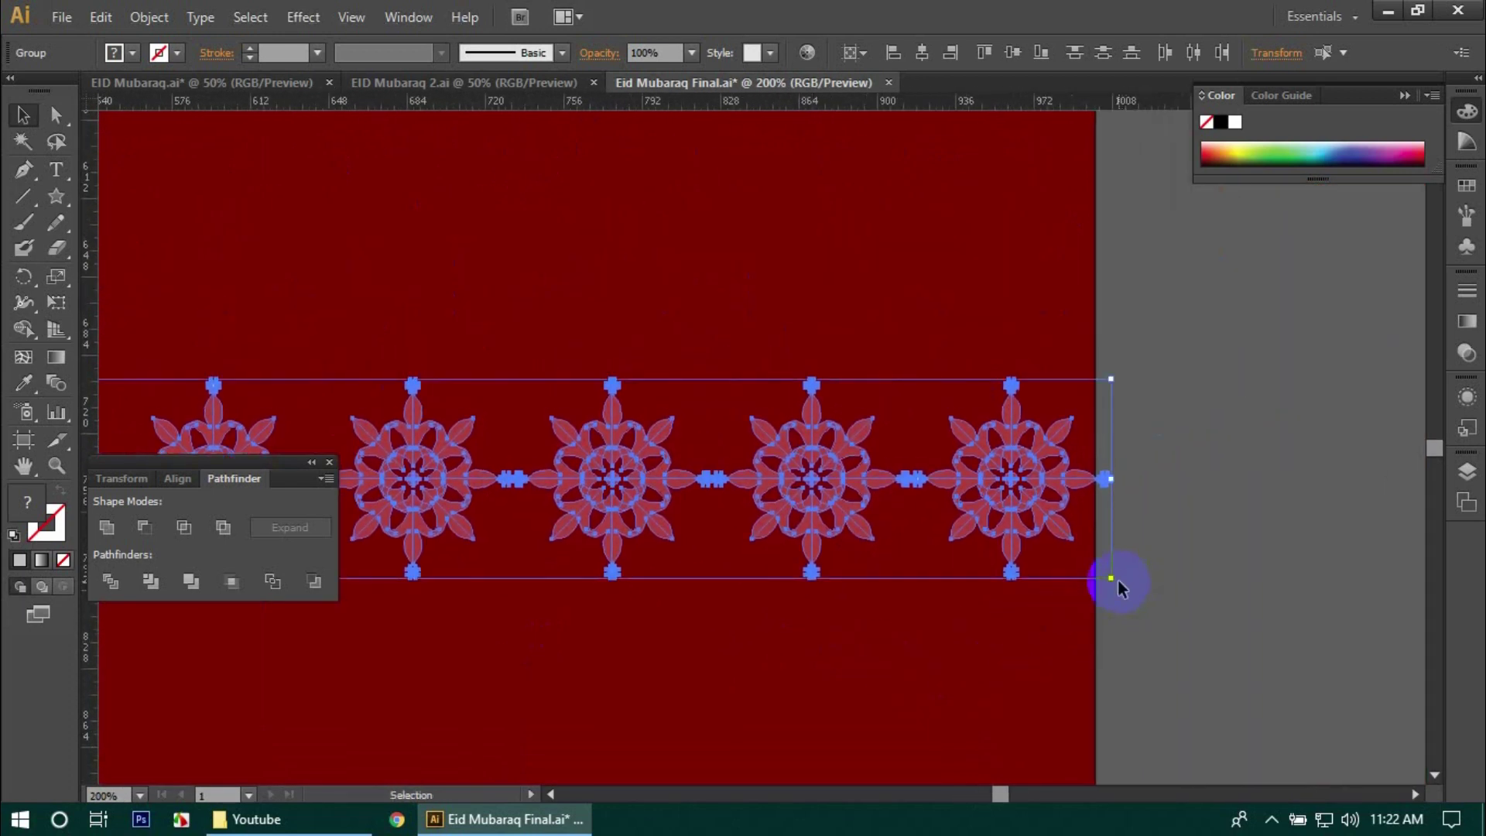
pyautogui.moveTo(1112, 577)
pyautogui.mouseDown()
pyautogui.moveTo(1126, 577)
pyautogui.moveTo(1052, 574)
pyautogui.moveTo(1095, 574)
pyautogui.mouseUp()
pyautogui.hotkey('ctrl', 'z')
pyautogui.click(1095, 577)
# - Select all eleven rosettes in the row and group them
pyautogui.click(972, 520)
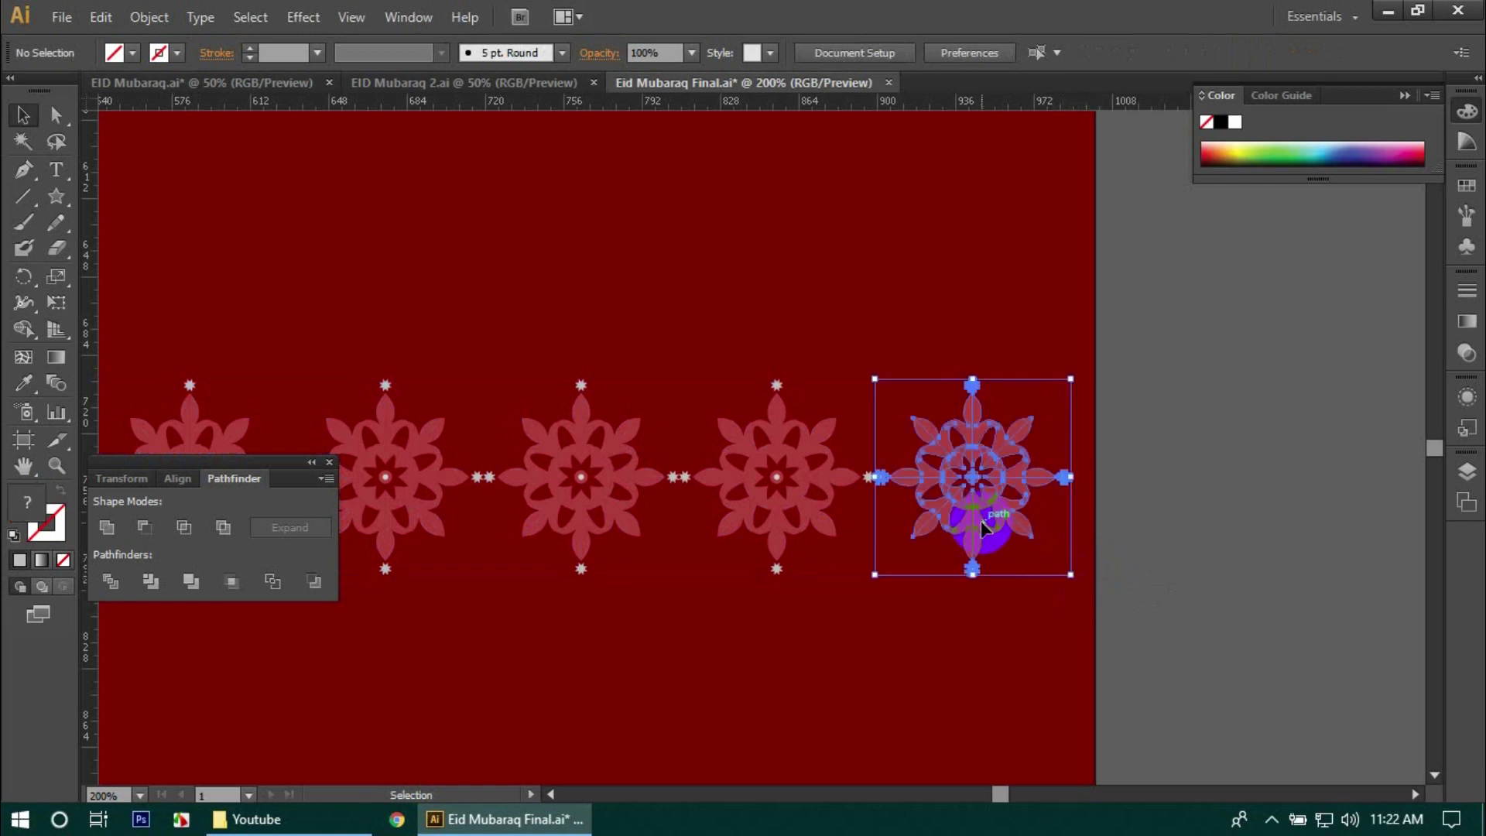
pyautogui.keyDown('alt'); pyautogui.scroll(-4, 953, 513); pyautogui.keyUp('alt')
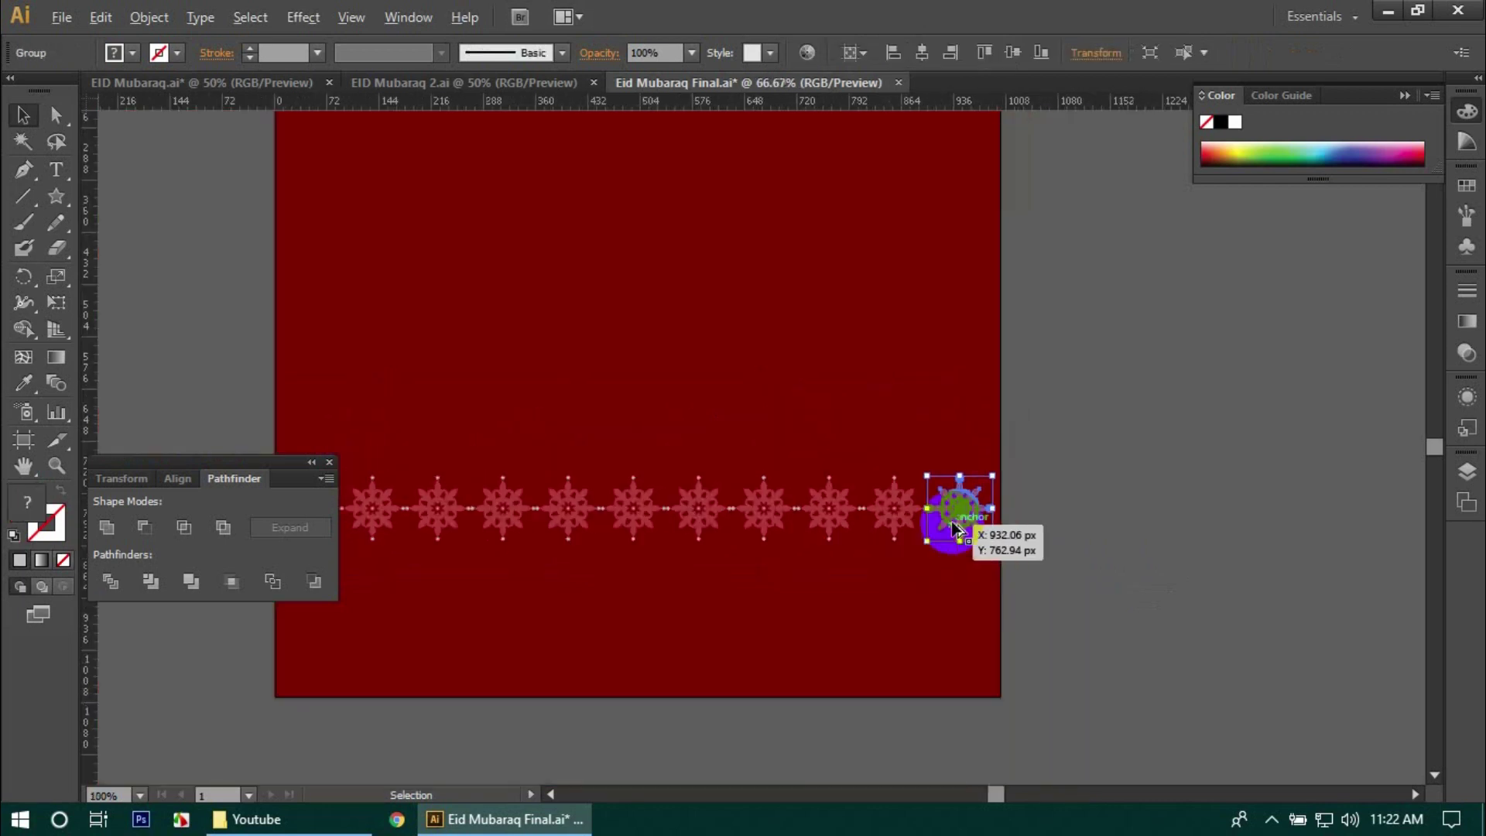
pyautogui.hscroll(-2, 869, 577)
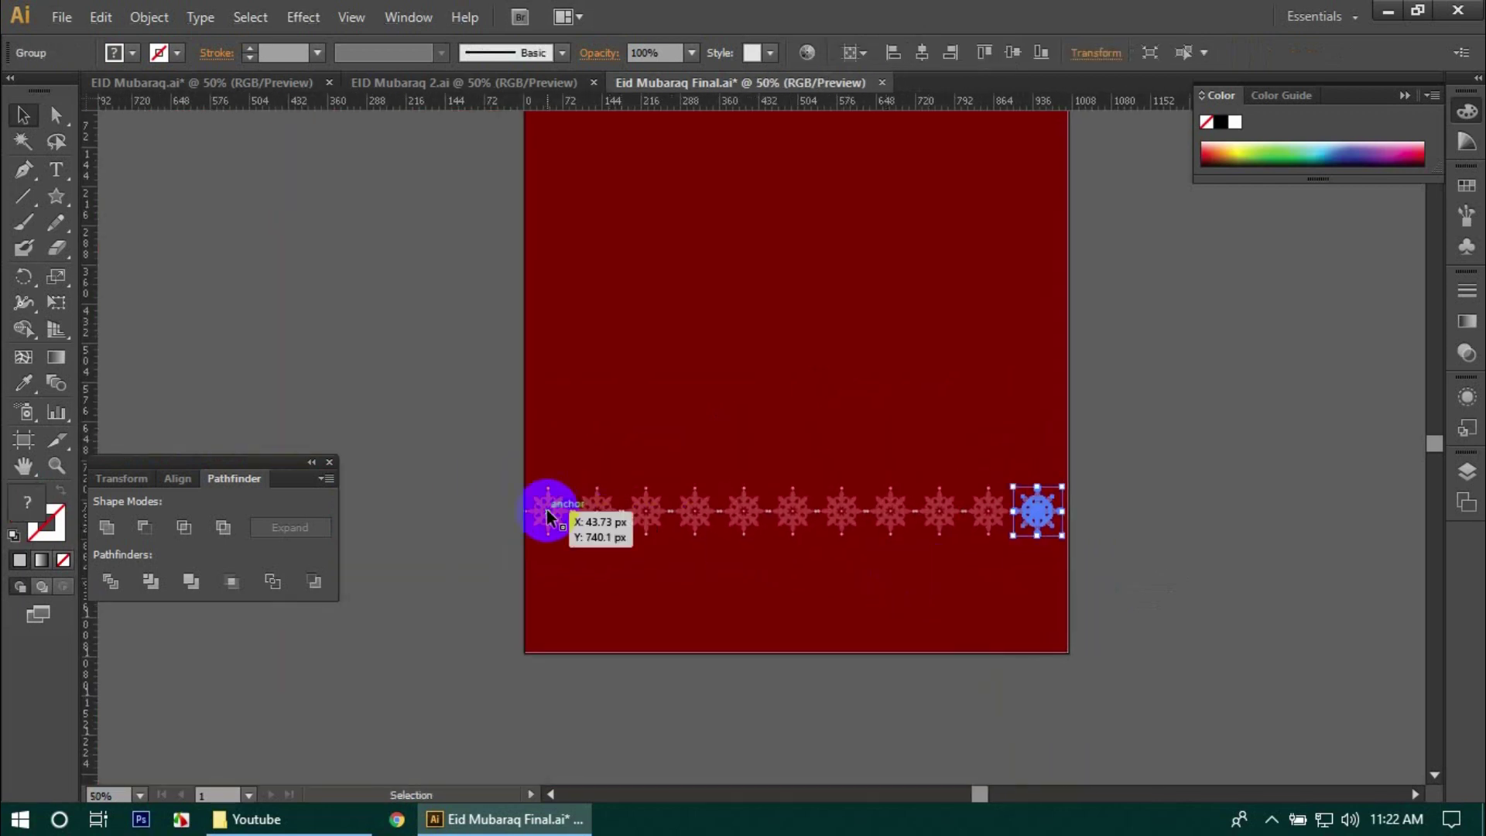
pyautogui.click(551, 517)
pyautogui.keyDown('shift'); pyautogui.click(600, 511); pyautogui.keyUp('shift')
pyautogui.keyDown('shift'); pyautogui.click(649, 511); pyautogui.keyUp('shift')
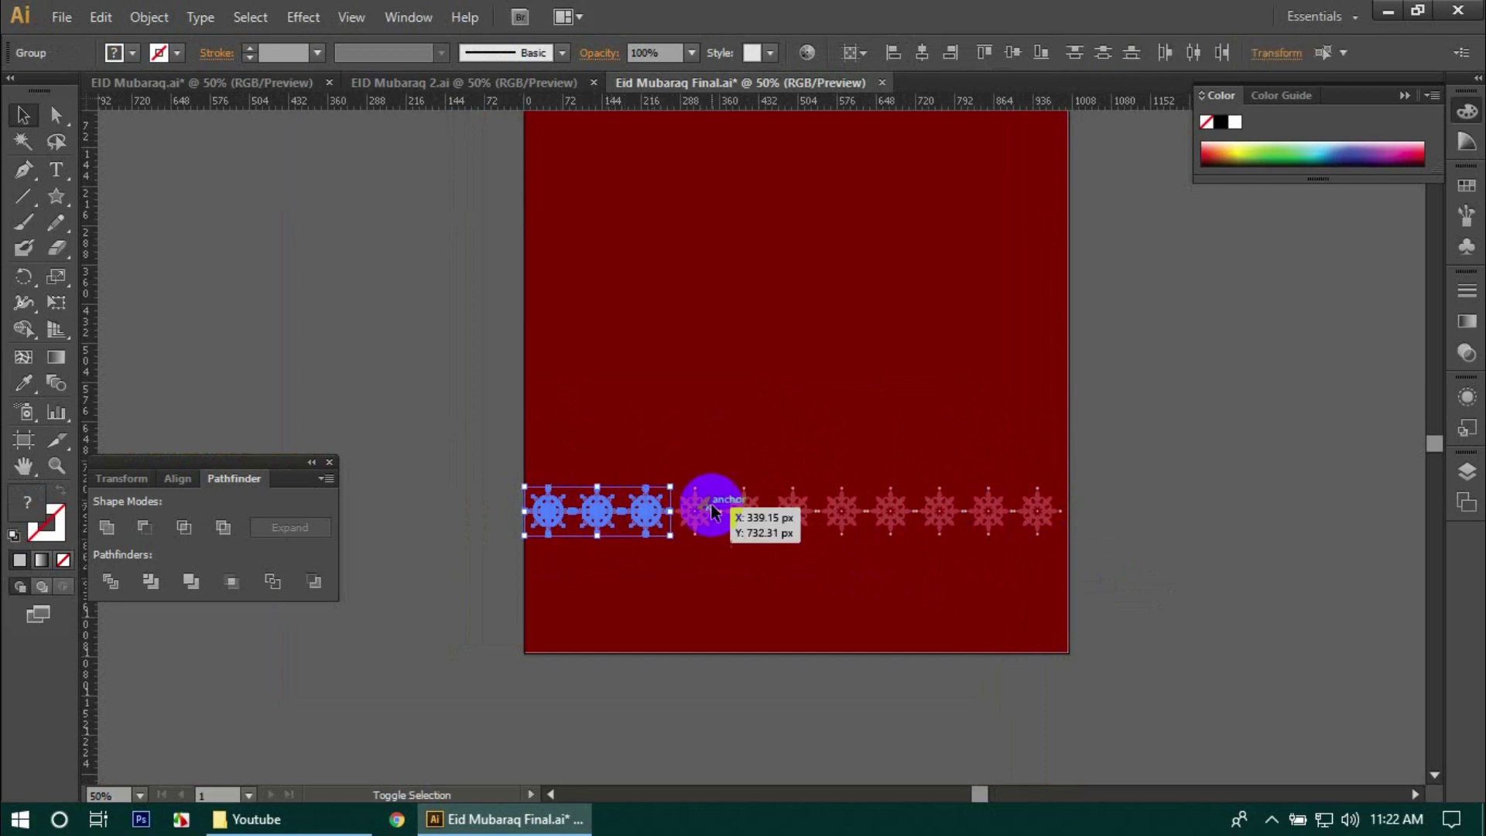
pyautogui.keyDown('shift'); pyautogui.click(707, 510); pyautogui.keyUp('shift')
pyautogui.keyDown('shift'); pyautogui.click(755, 511); pyautogui.keyUp('shift')
pyautogui.keyDown('shift'); pyautogui.click(803, 511); pyautogui.keyUp('shift')
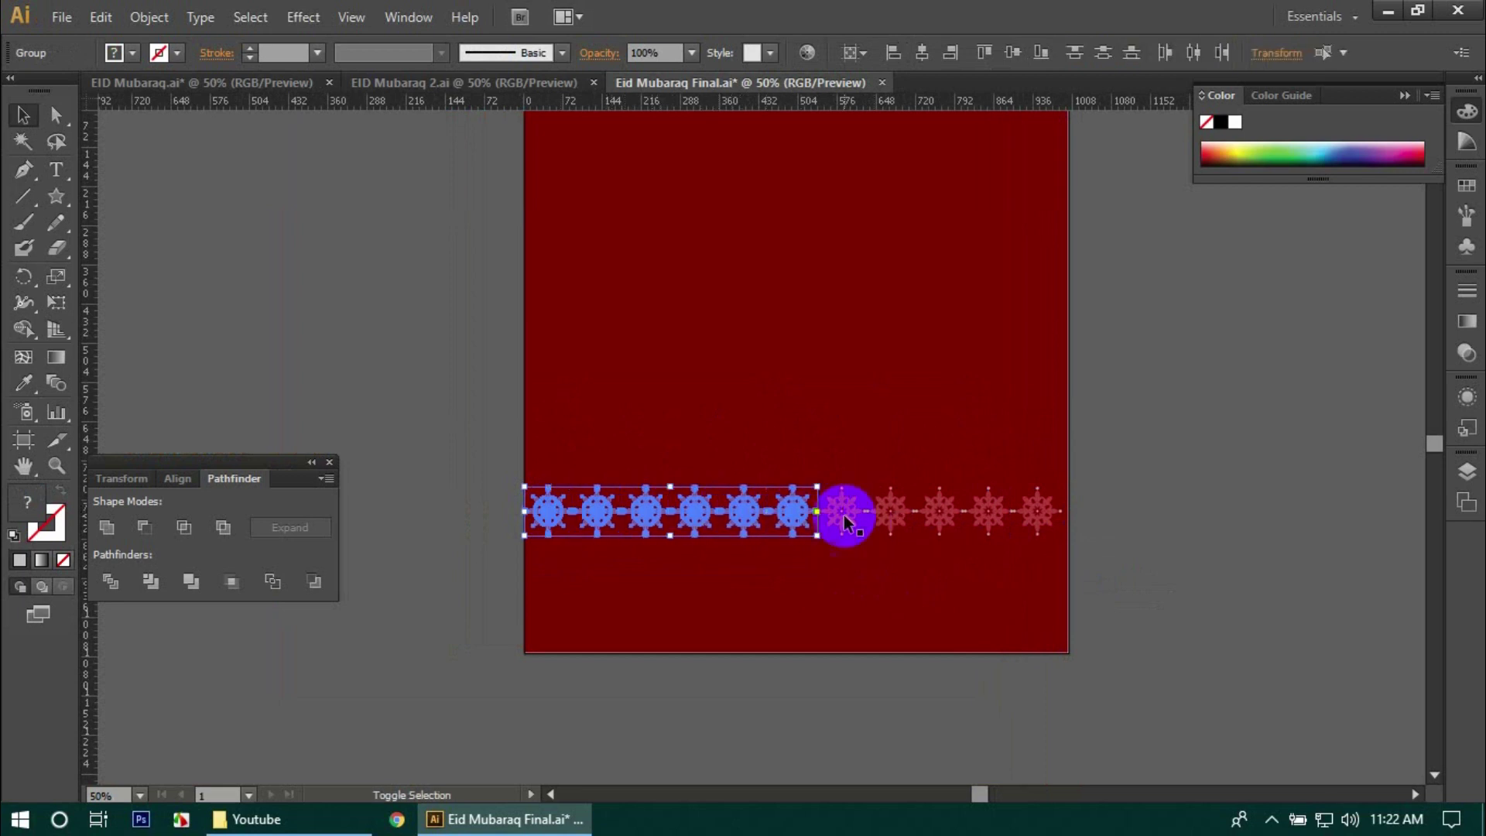
pyautogui.keyDown('shift'); pyautogui.click(852, 512); pyautogui.keyUp('shift')
pyautogui.keyDown('shift'); pyautogui.click(886, 512); pyautogui.keyUp('shift')
pyautogui.keyDown('shift'); pyautogui.click(938, 511); pyautogui.keyUp('shift')
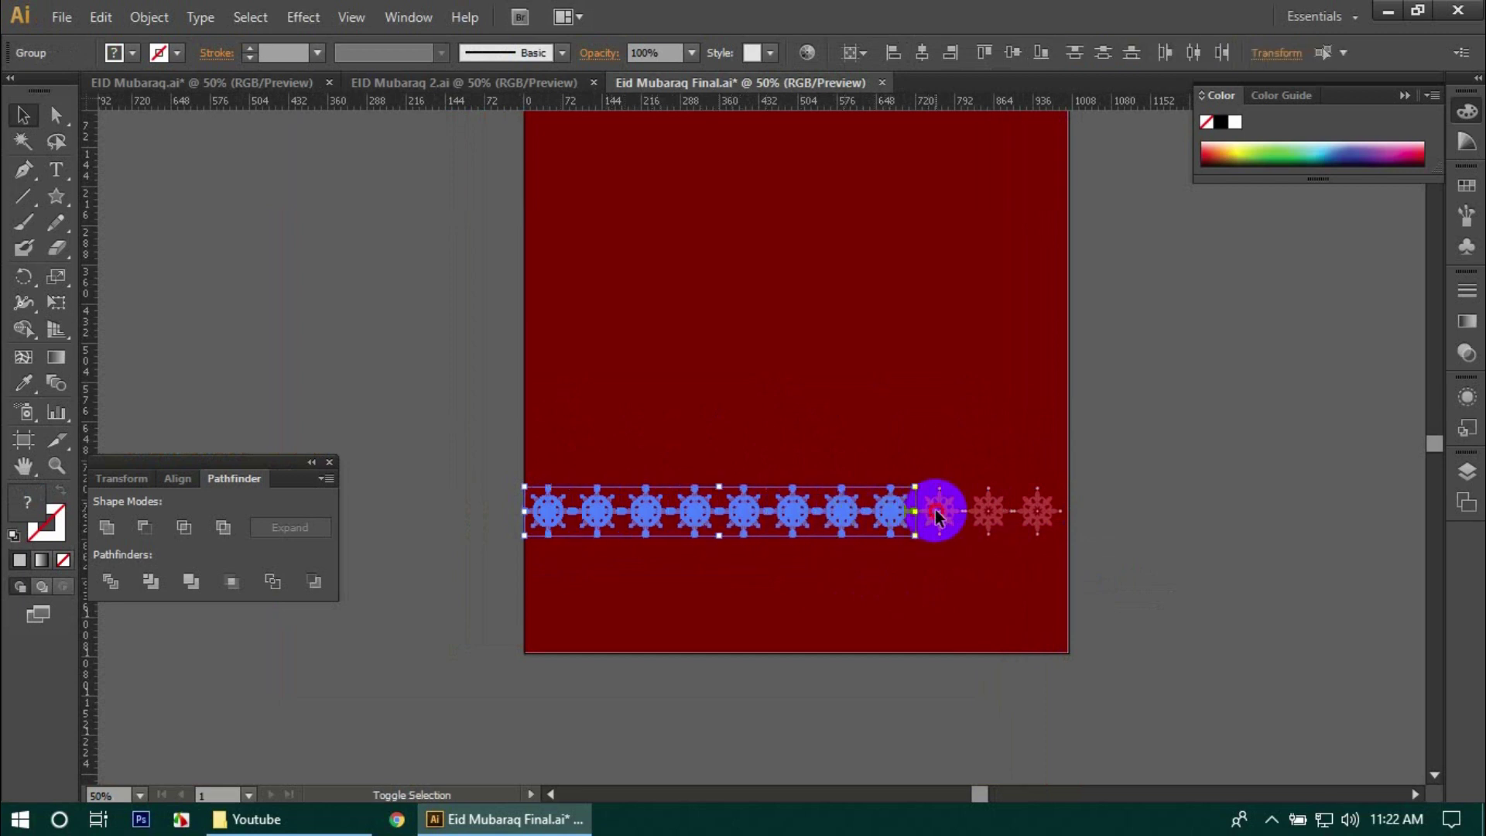
pyautogui.keyDown('shift'); pyautogui.click(981, 509); pyautogui.keyUp('shift')
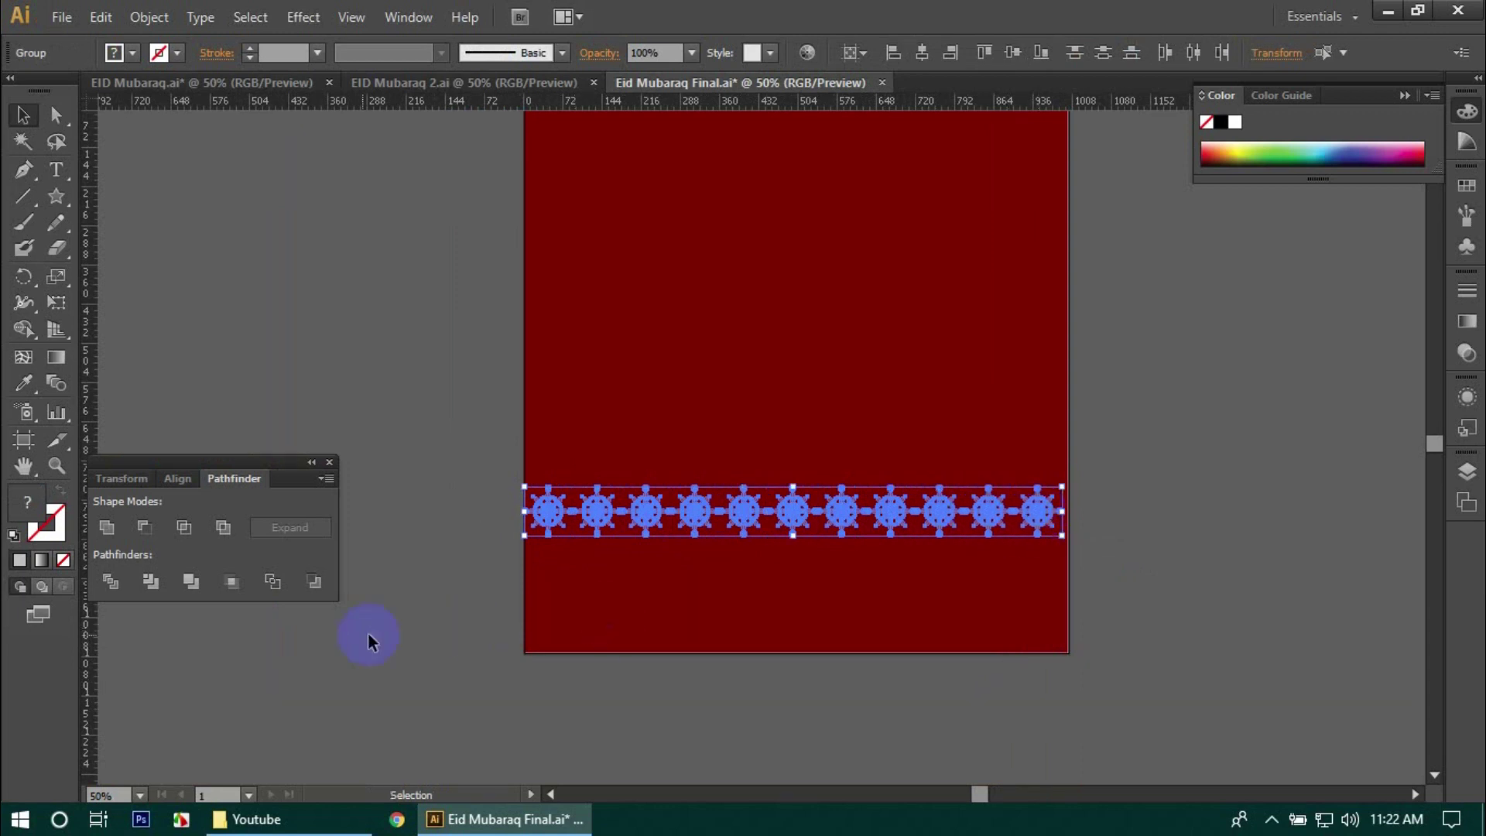
pyautogui.press('a')
pyautogui.press('v')
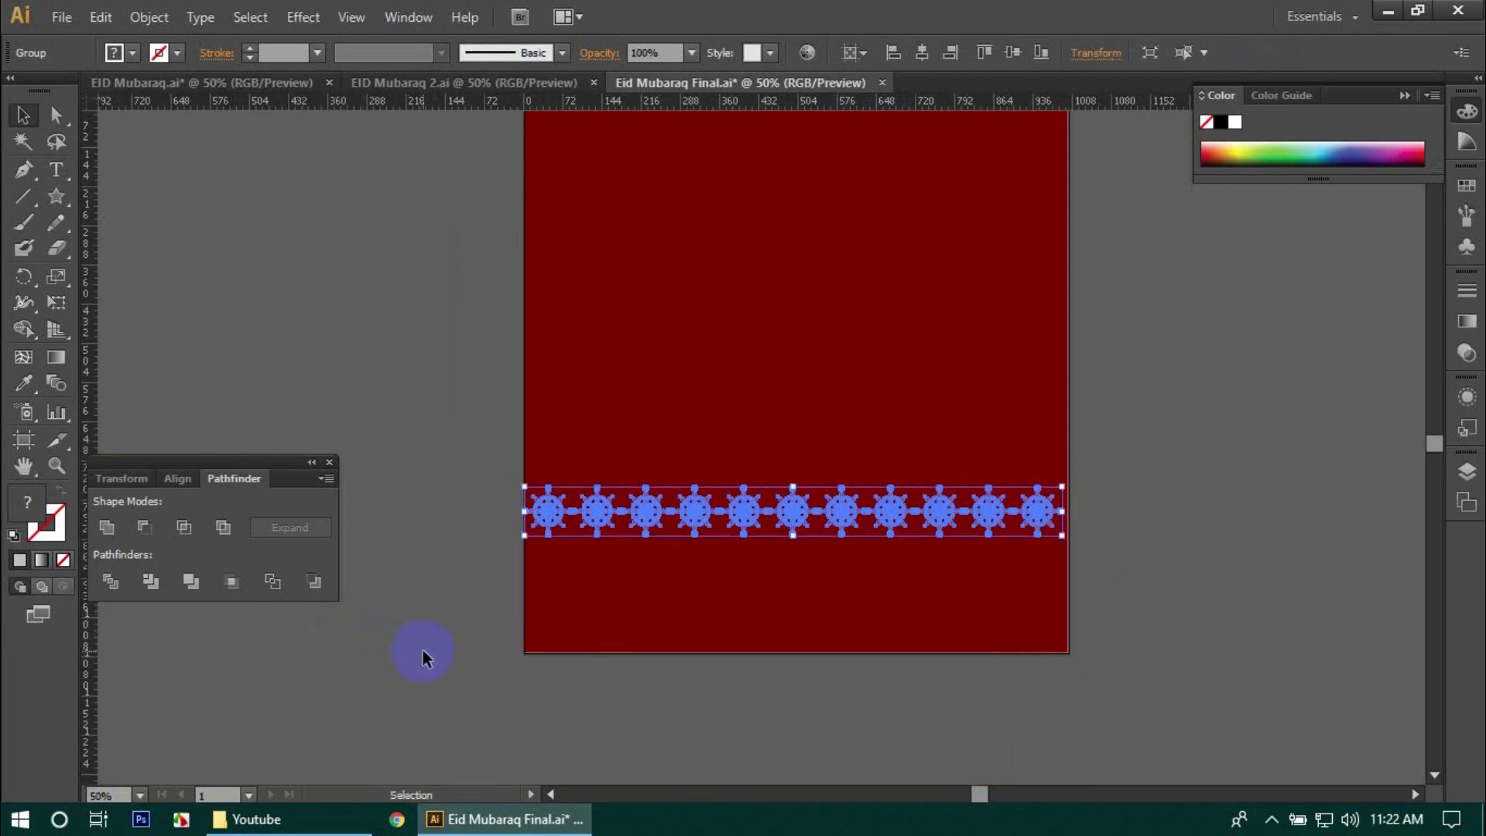
# - Scale the grouped rosette row up slightly so its end meets the artboard's right edge, and deselect it
pyautogui.scroll(5, 425, 647)
pyautogui.moveTo(1222, 223); pyautogui.dragTo(740, 643)
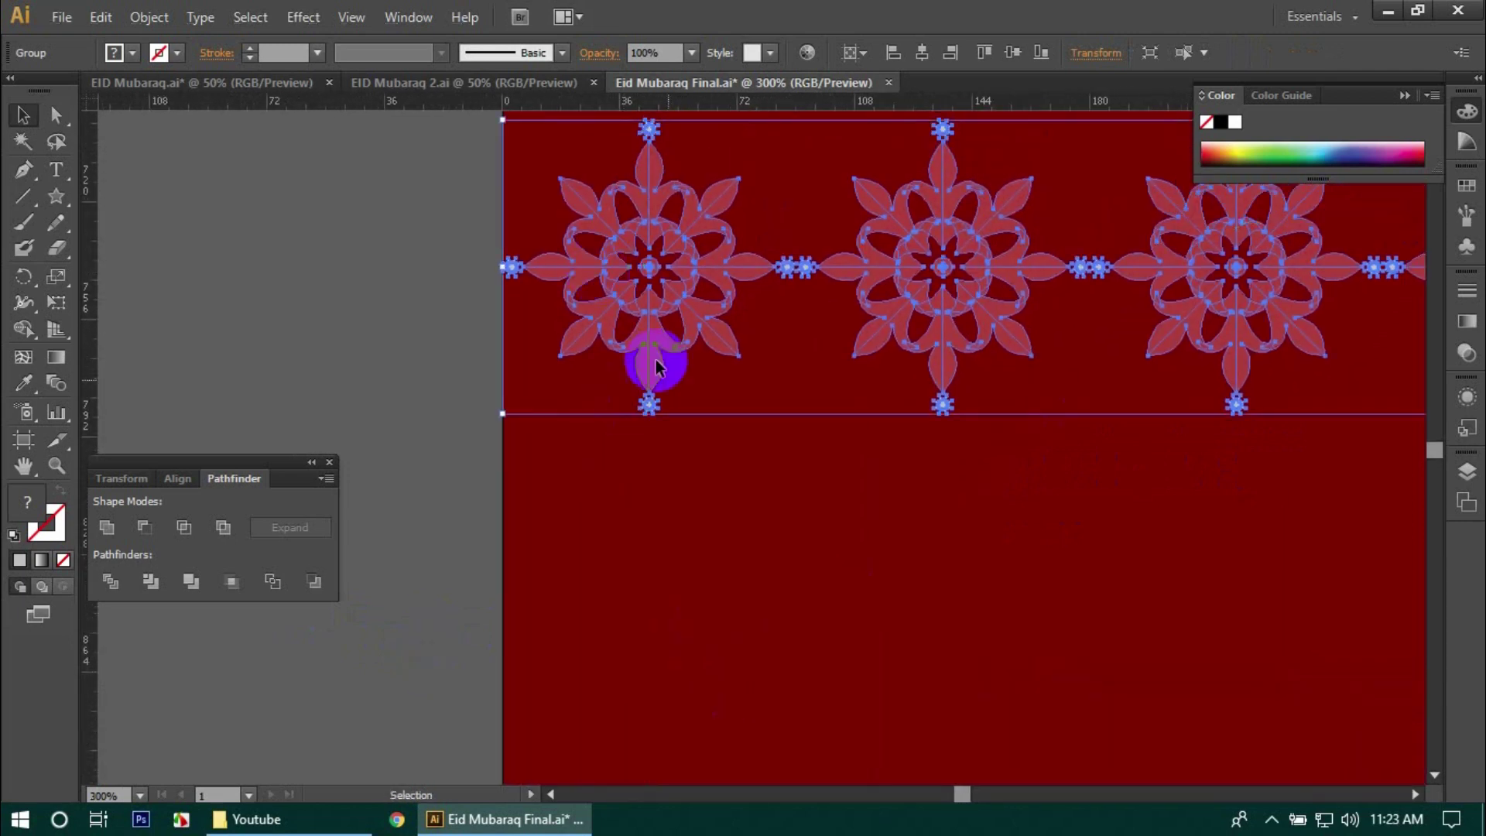
pyautogui.click(719, 485)
pyautogui.click(652, 360)
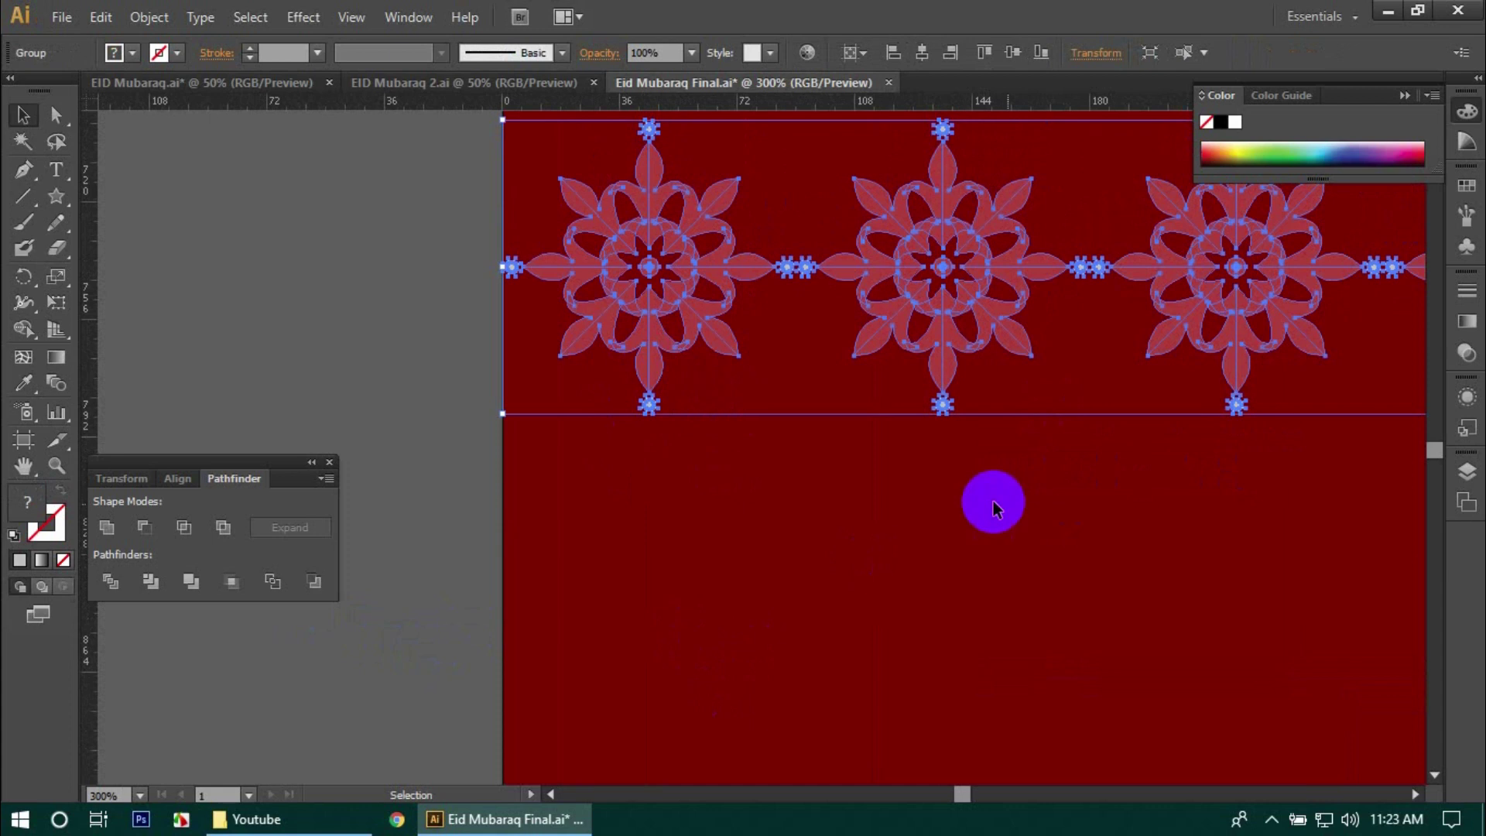
pyautogui.moveTo(988, 501); pyautogui.dragTo(723, 514)
pyautogui.moveTo(898, 514); pyautogui.dragTo(955, 587)
pyautogui.moveTo(1062, 585); pyautogui.dragTo(896, 596)
pyautogui.moveTo(1378, 604); pyautogui.dragTo(1151, 638)
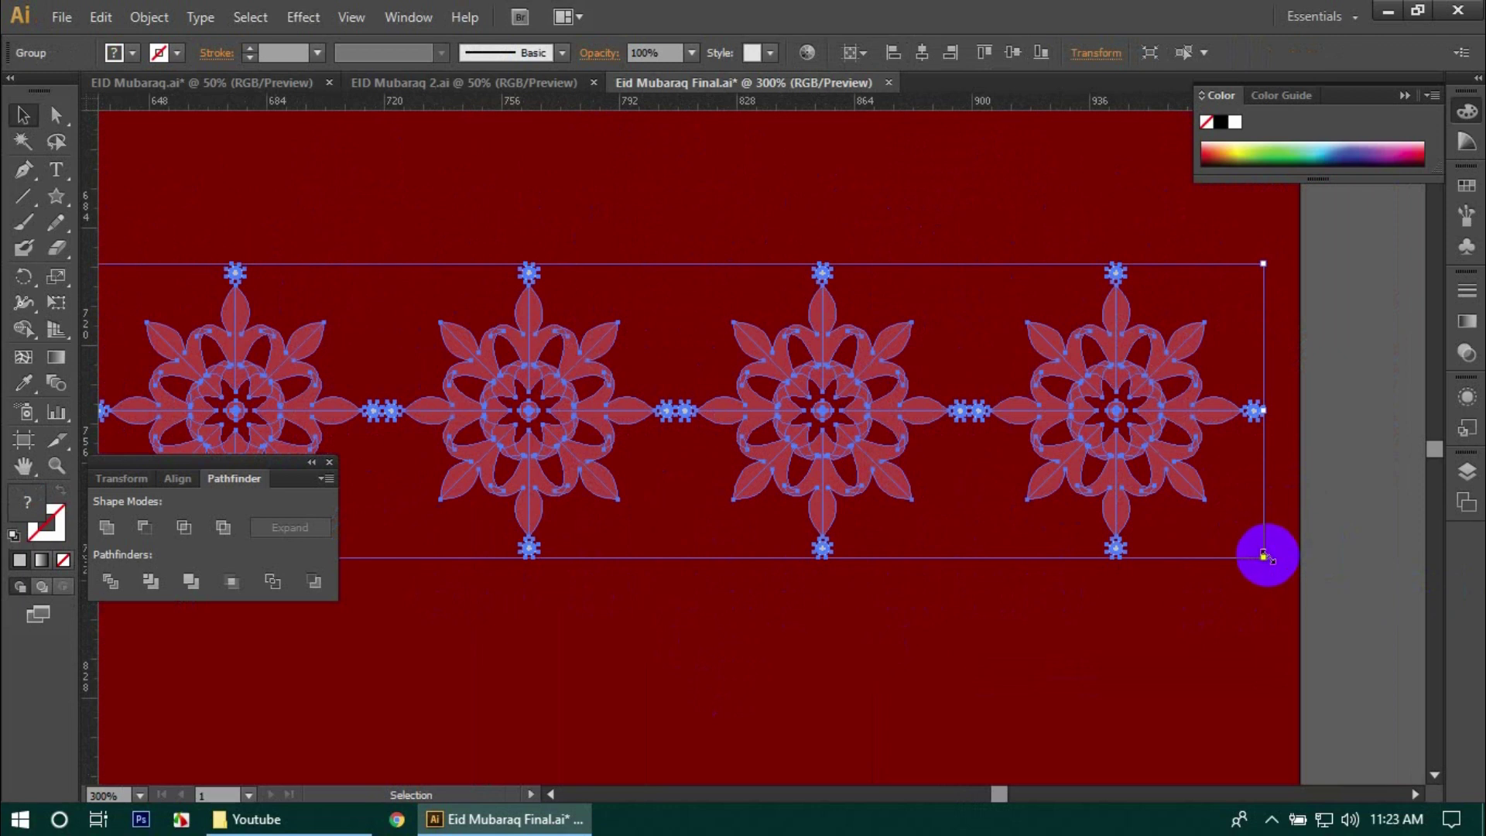
pyautogui.moveTo(1263, 556); pyautogui.dragTo(1300, 568)
pyautogui.click(1367, 565)
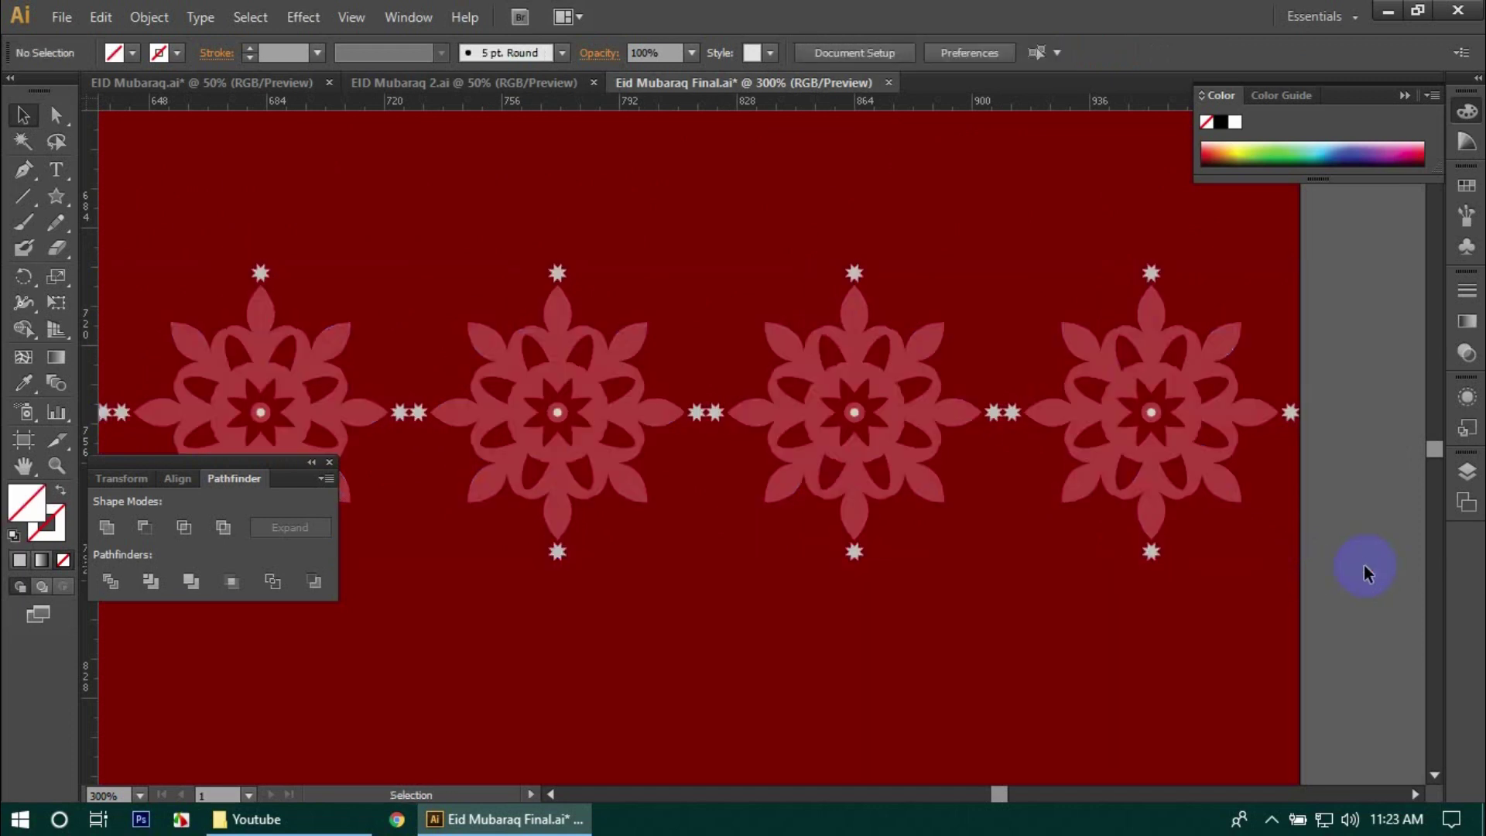
# - Place a copy of the rosette row directly below the original so the rows touch, and deselect it
pyautogui.hotkey('ctrl', '1')
pyautogui.moveTo(896, 570); pyautogui.dragTo(1183, 546)
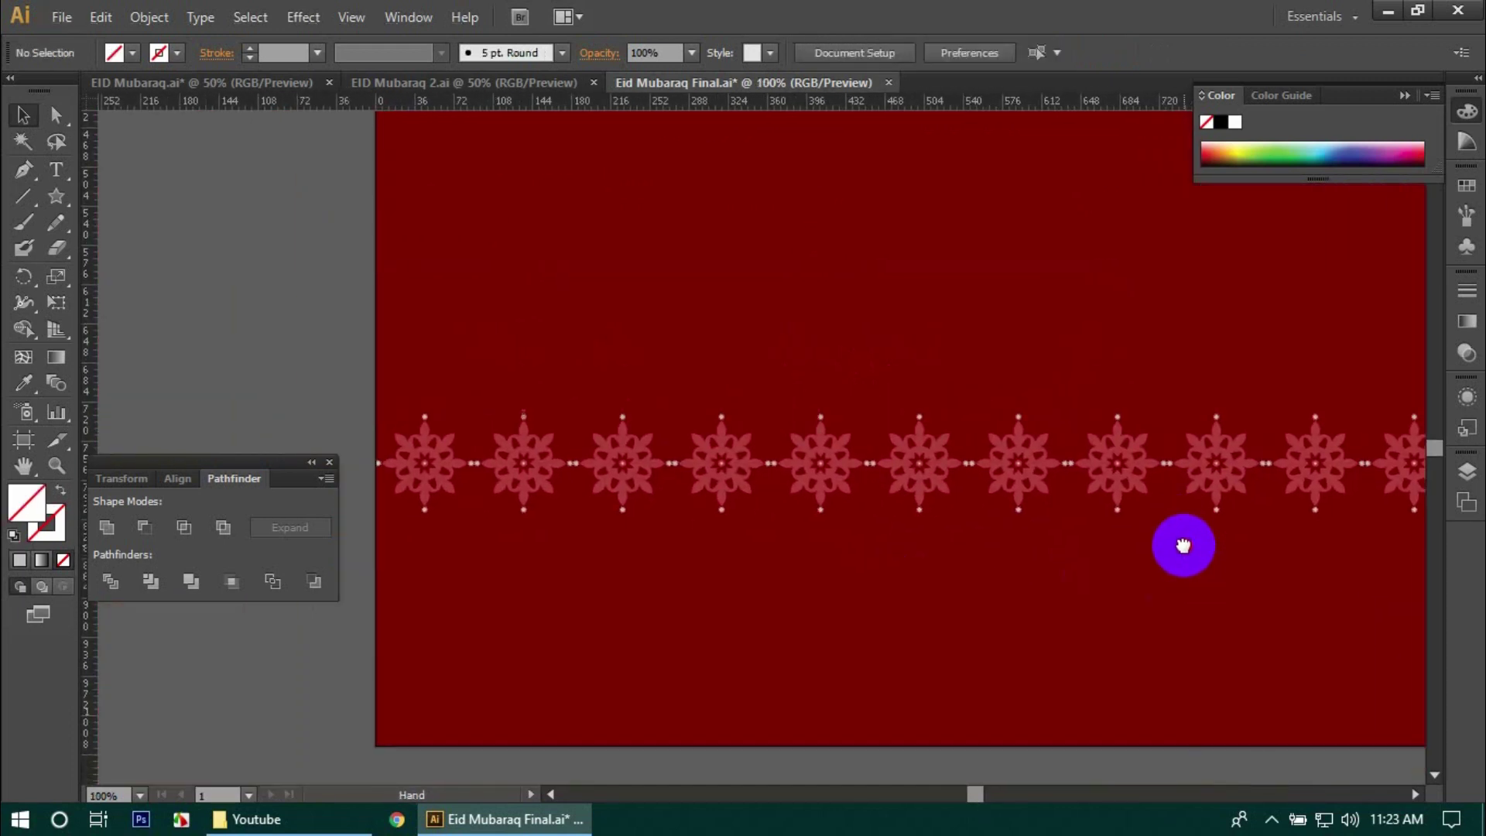
pyautogui.click(722, 464)
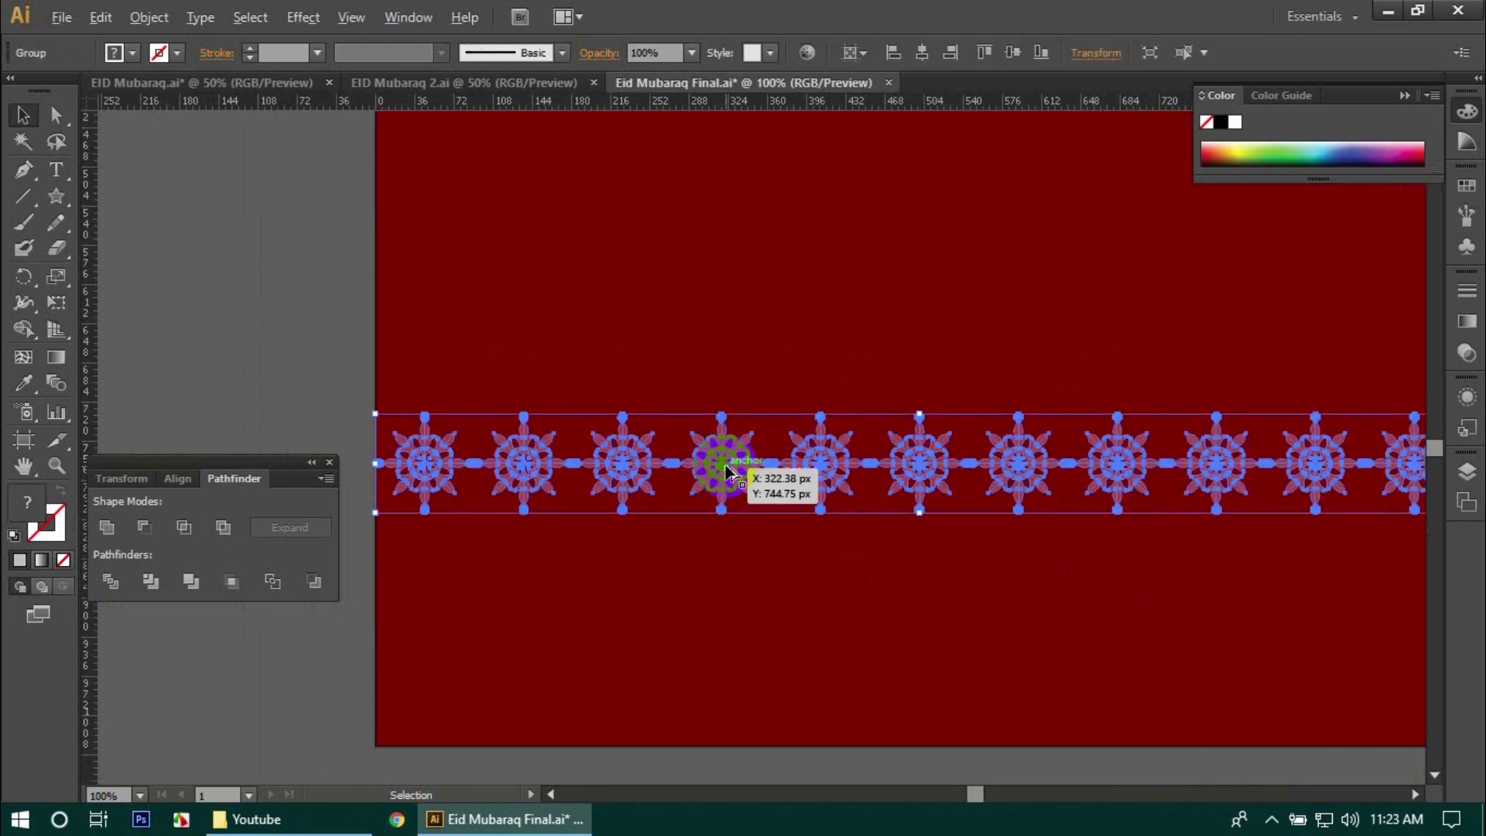
pyautogui.moveTo(728, 470); pyautogui.dragTo(719, 566)
pyautogui.click(681, 339)
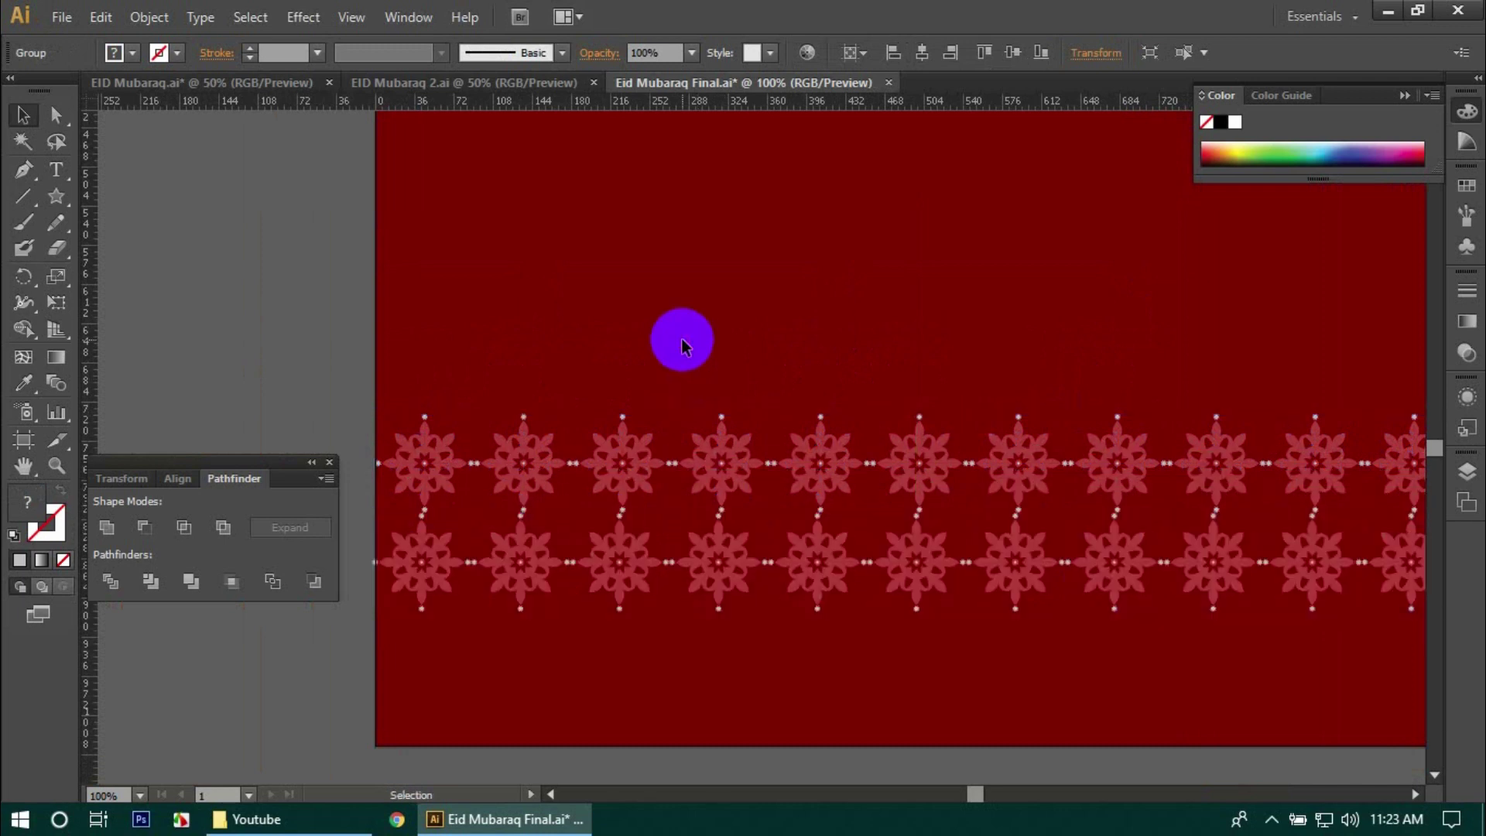
# - Repeat the row copy once more to add a third rosette row near the artboard's lower edge
pyautogui.click(817, 571)
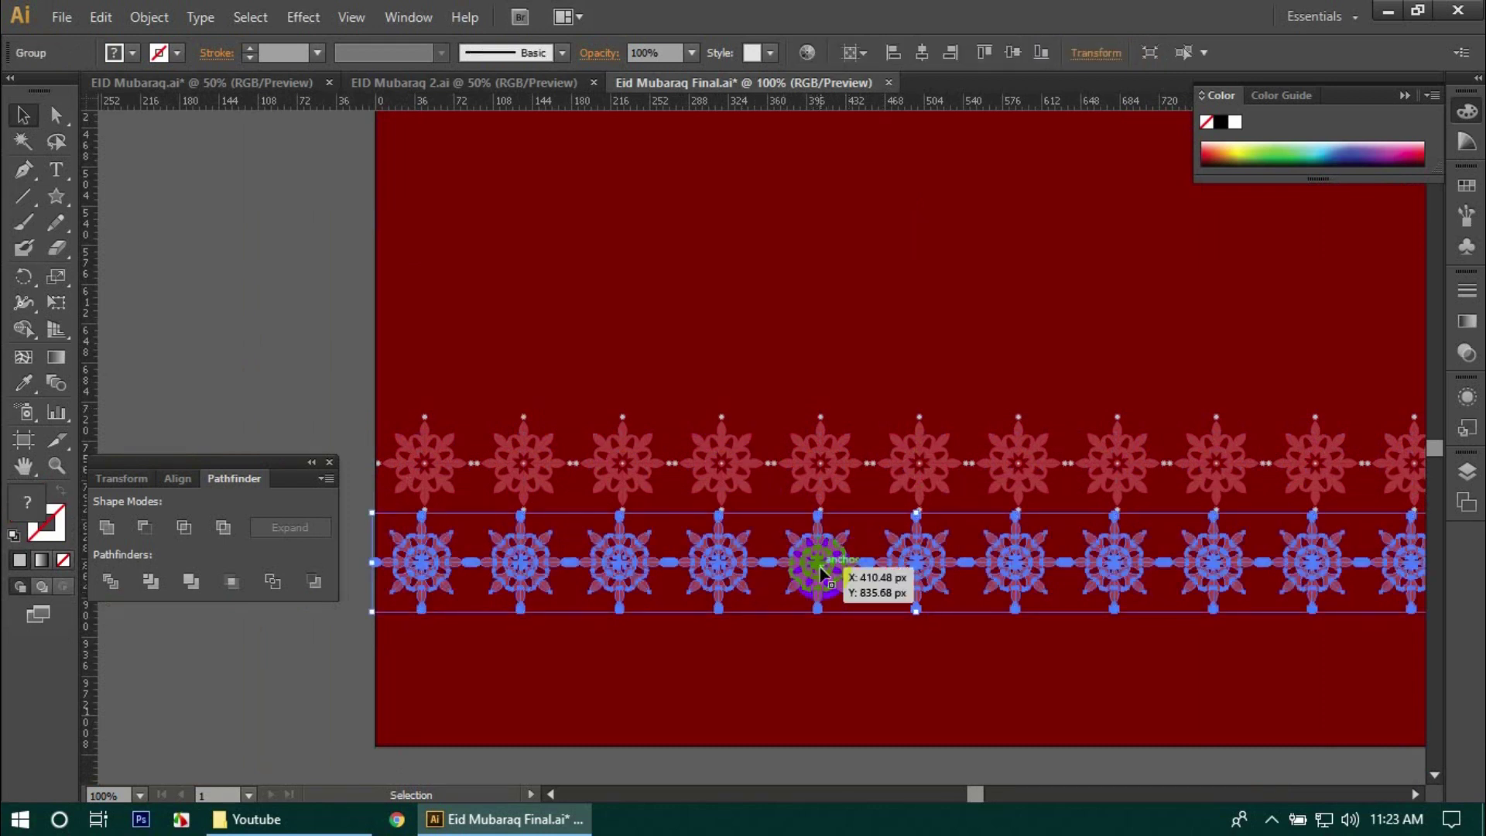
pyautogui.hotkey('ctrl', 'd')
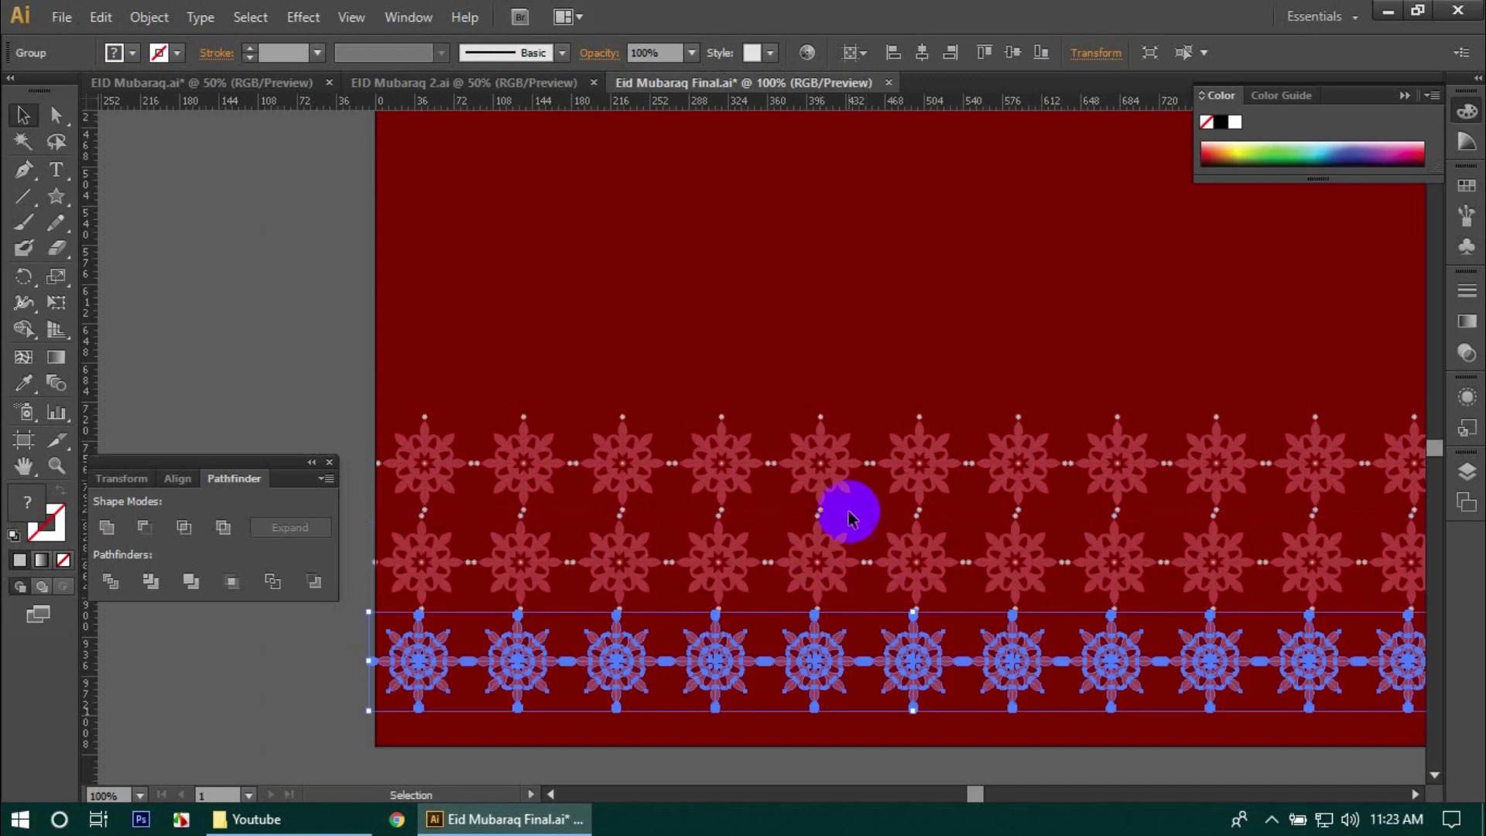
pyautogui.scroll(-2, 849, 511)
pyautogui.moveTo(972, 604); pyautogui.dragTo(873, 556)
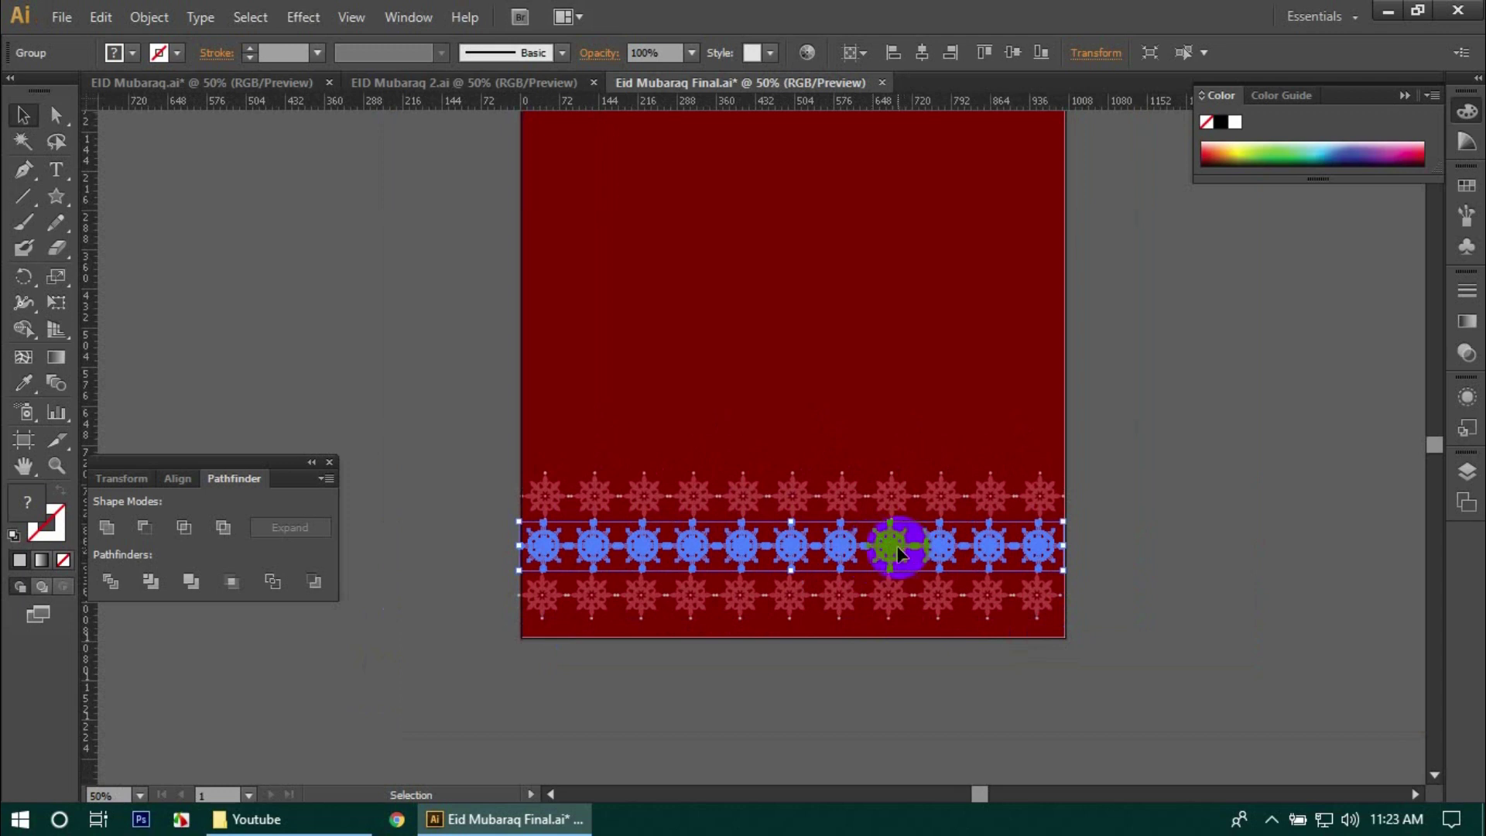
# - Try to ungroup the middle row of rosettes
pyautogui.rightClick(894, 548)
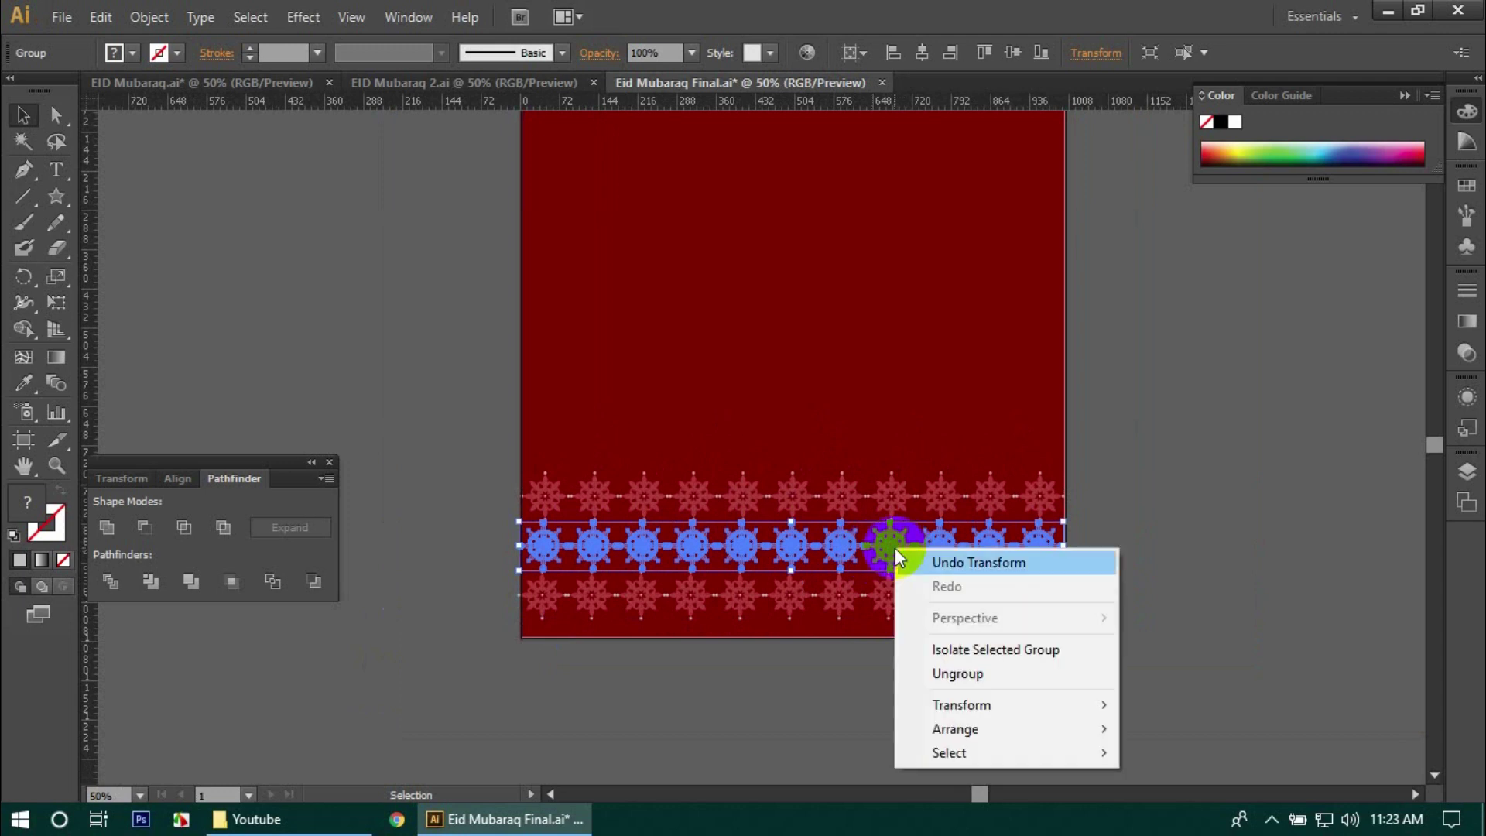
pyautogui.click(1001, 677)
pyautogui.click(1169, 571)
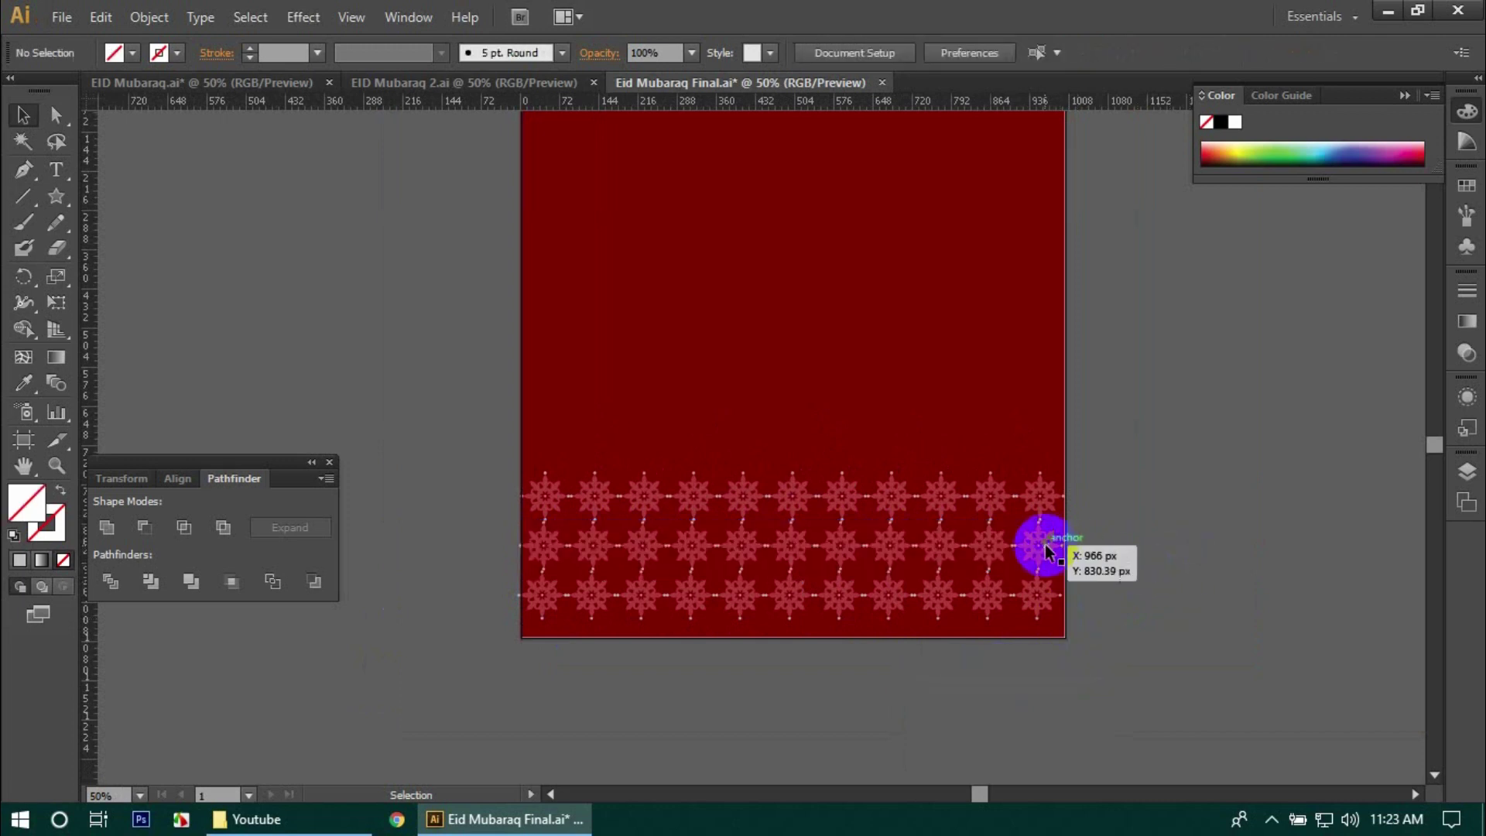
# - Move the middle row half a rosette to the right and up, so its rosettes nest between those of the top row
pyautogui.click(735, 563)
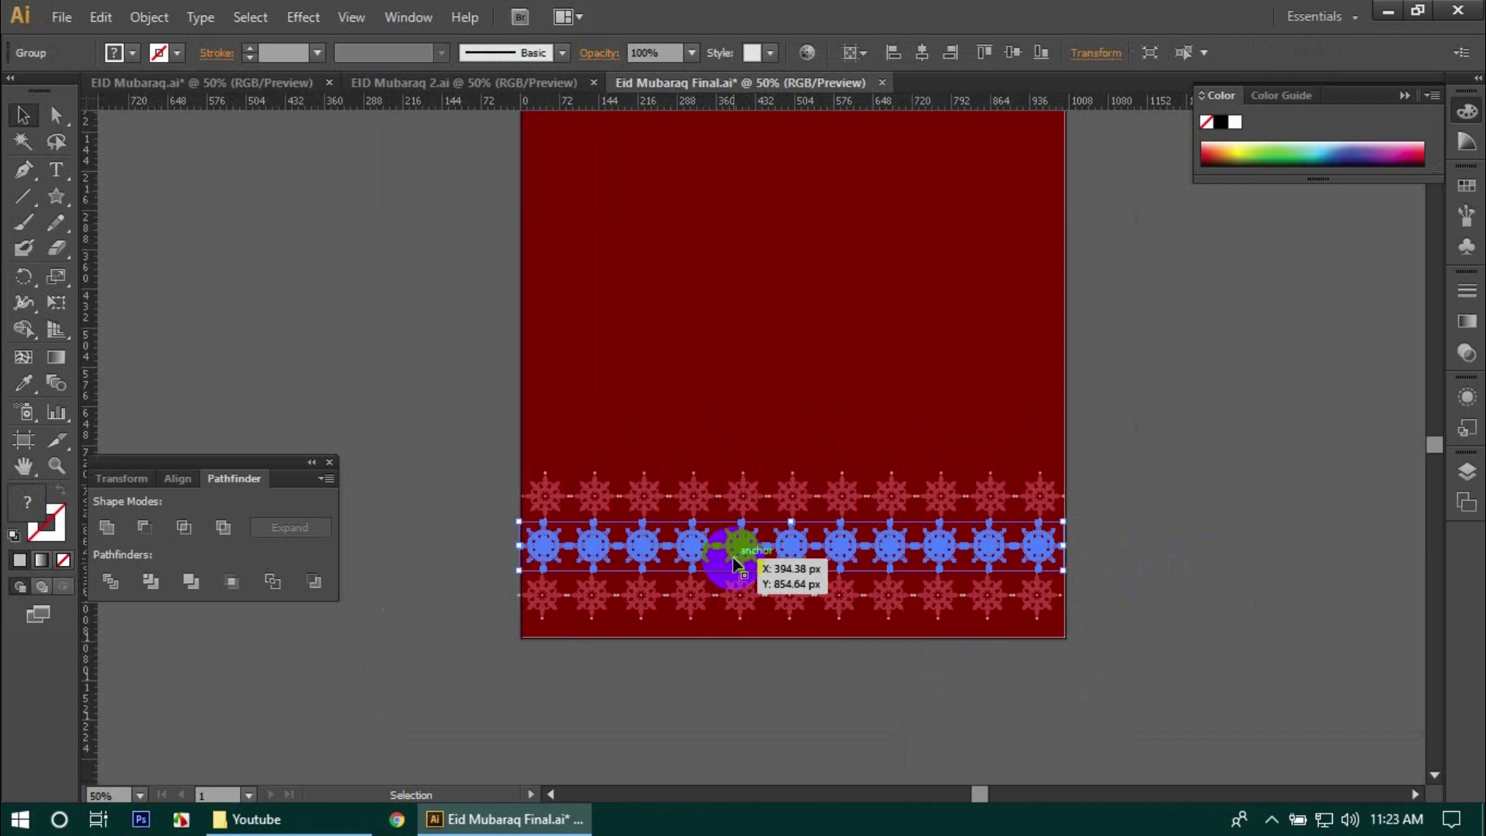
pyautogui.moveTo(733, 557); pyautogui.dragTo(795, 545)
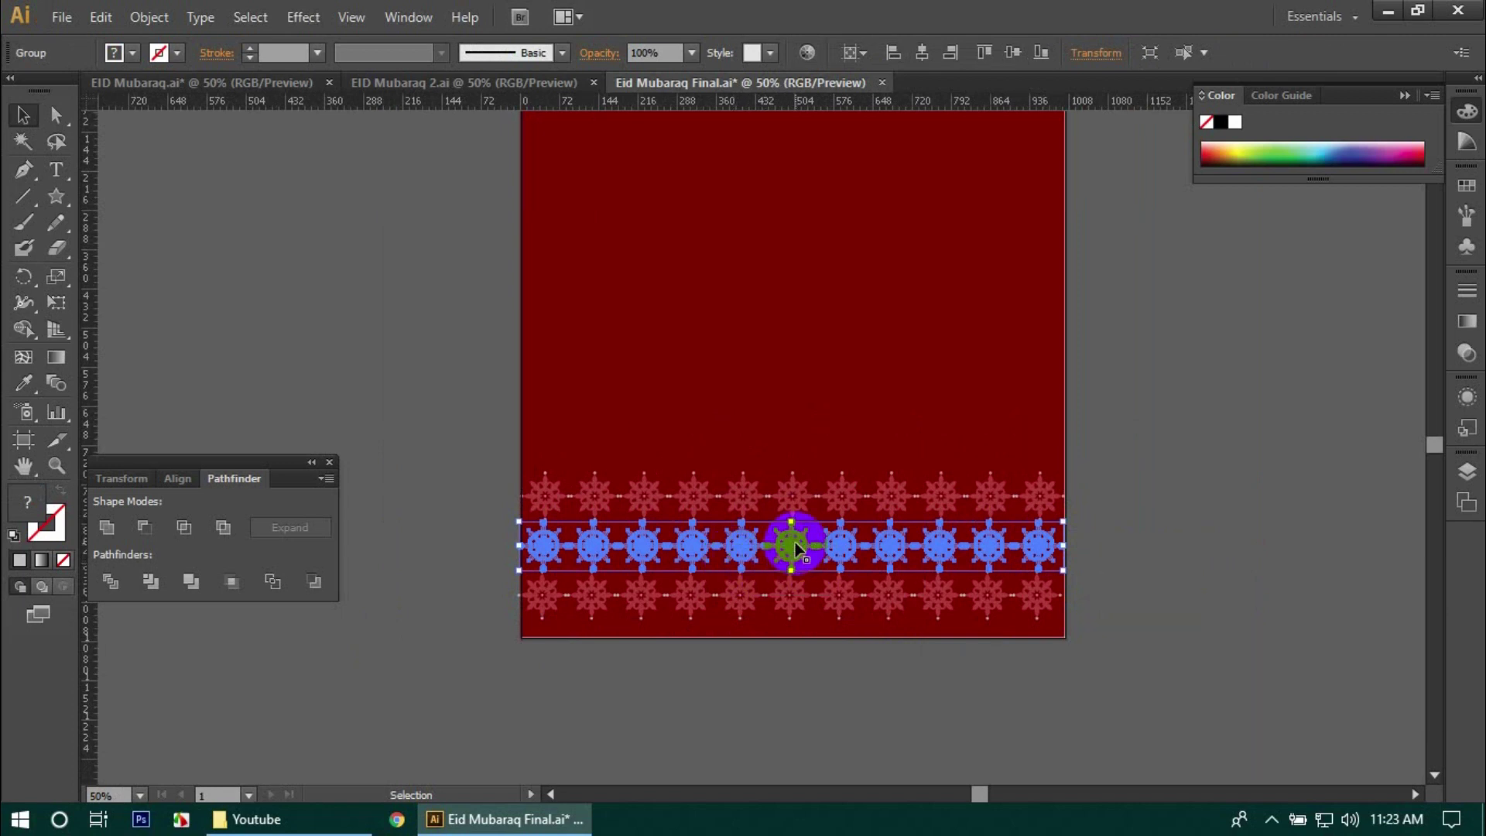
pyautogui.scroll(2, 795, 545)
pyautogui.moveTo(790, 541); pyautogui.dragTo(1010, 545)
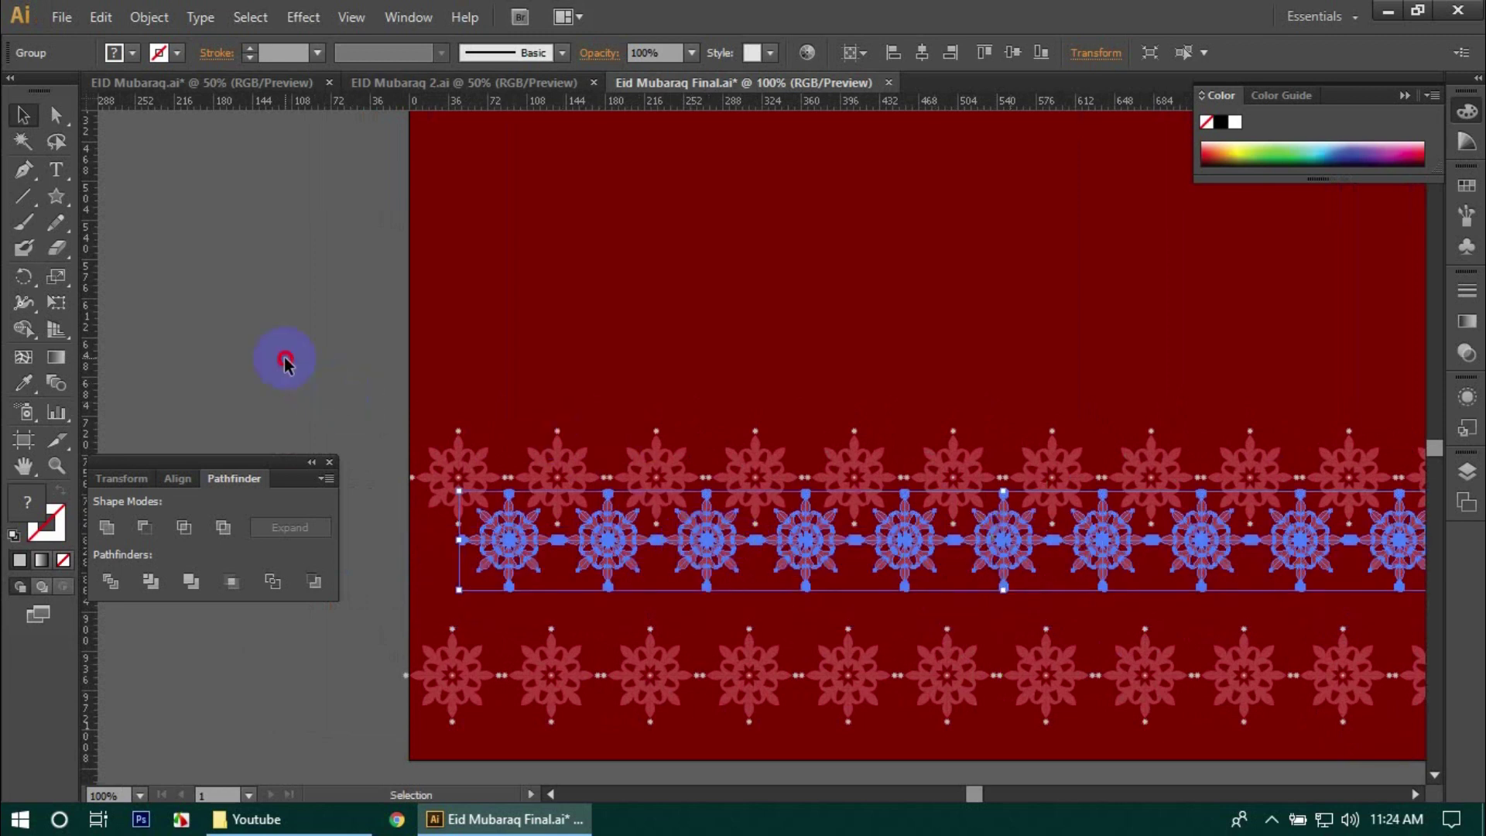
pyautogui.click(395, 440)
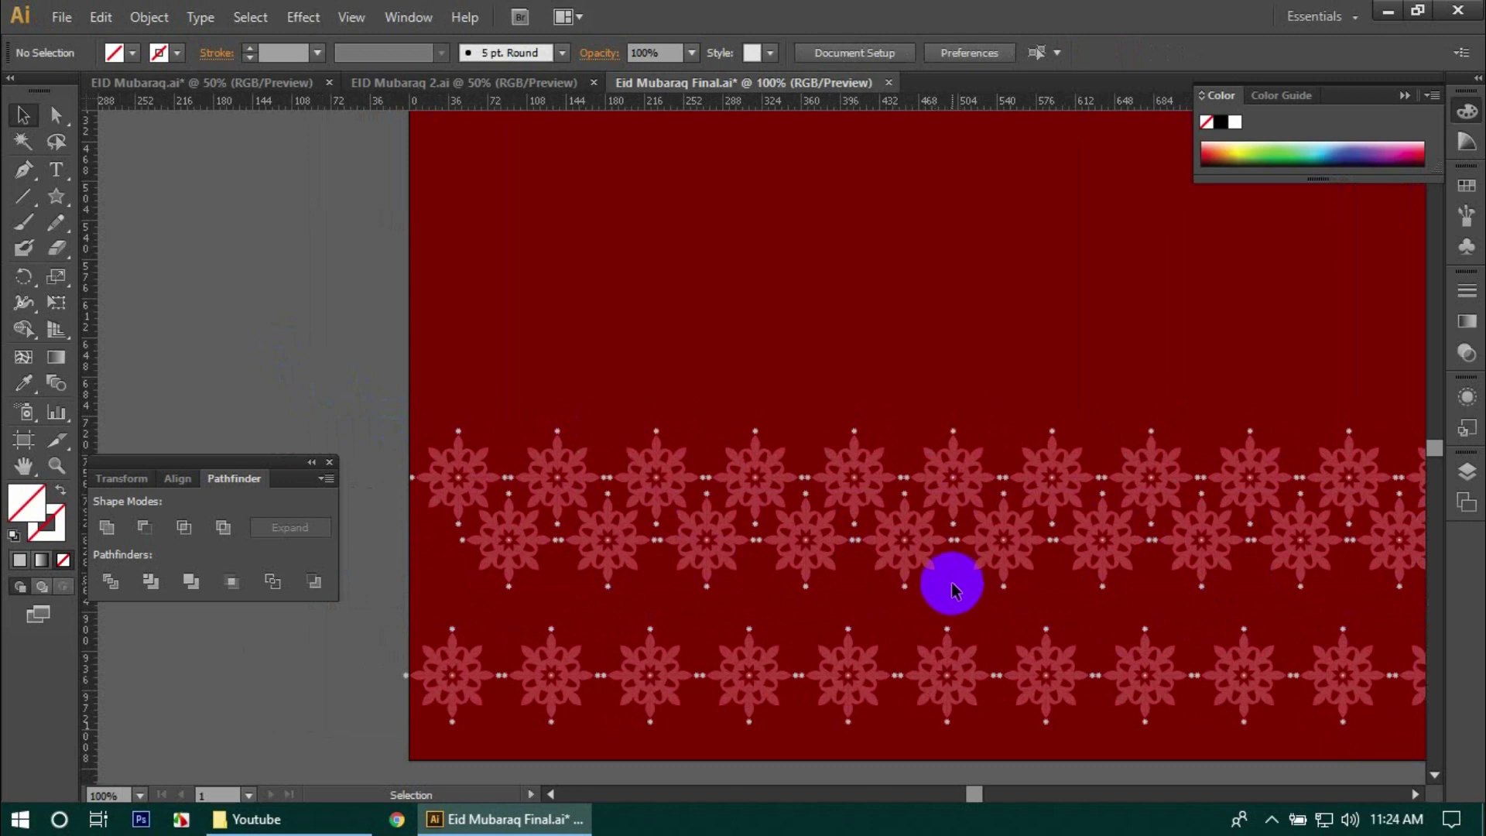
# - Ungroup the offset middle row and delete the rosette that overhangs the artboard's right edge
pyautogui.scroll(-1, 1019, 607)
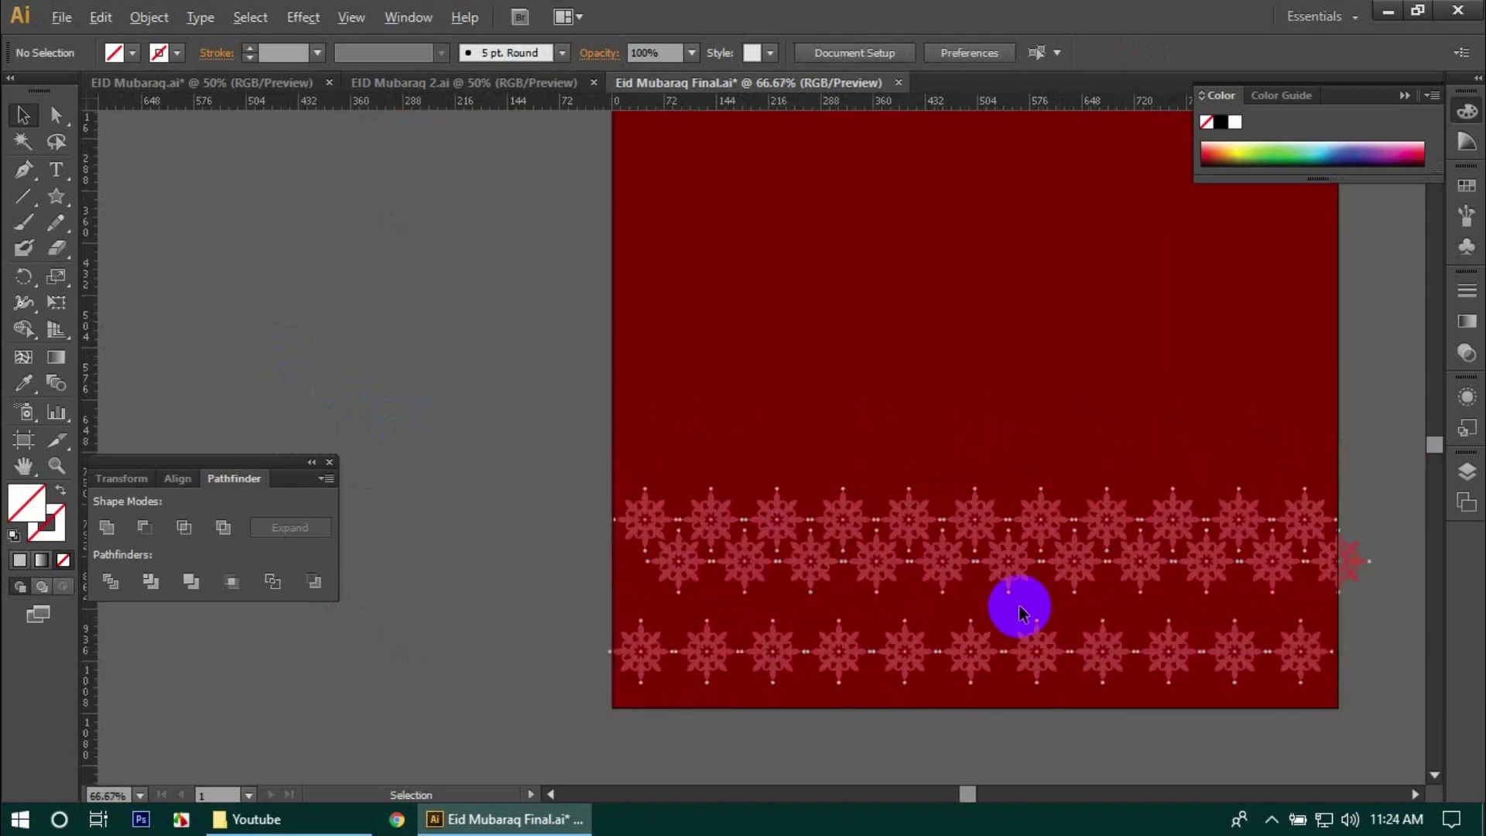
pyautogui.moveTo(1211, 617); pyautogui.dragTo(1078, 630)
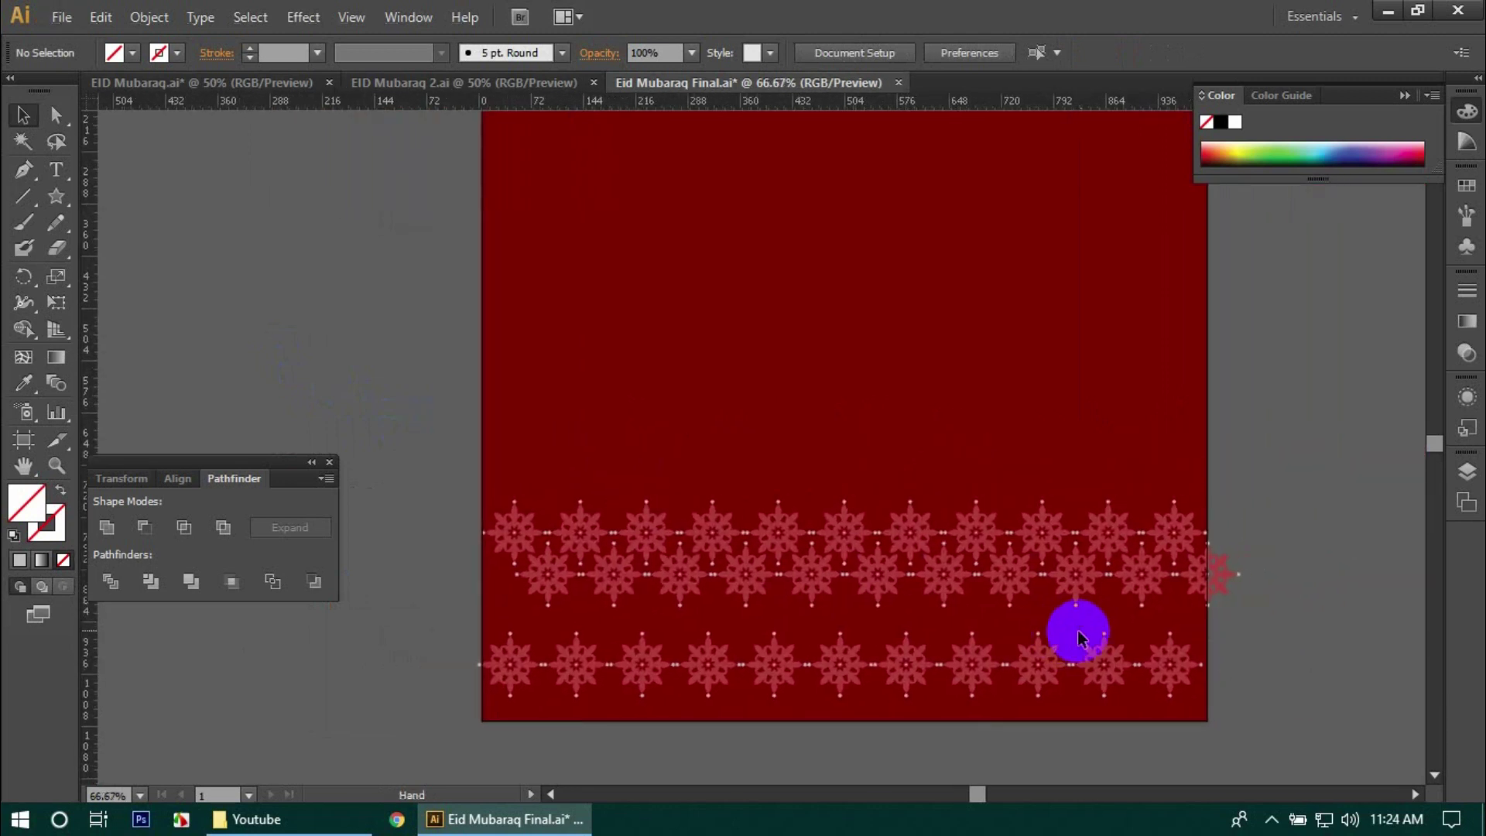
pyautogui.click(1220, 575)
pyautogui.rightClick(1144, 582)
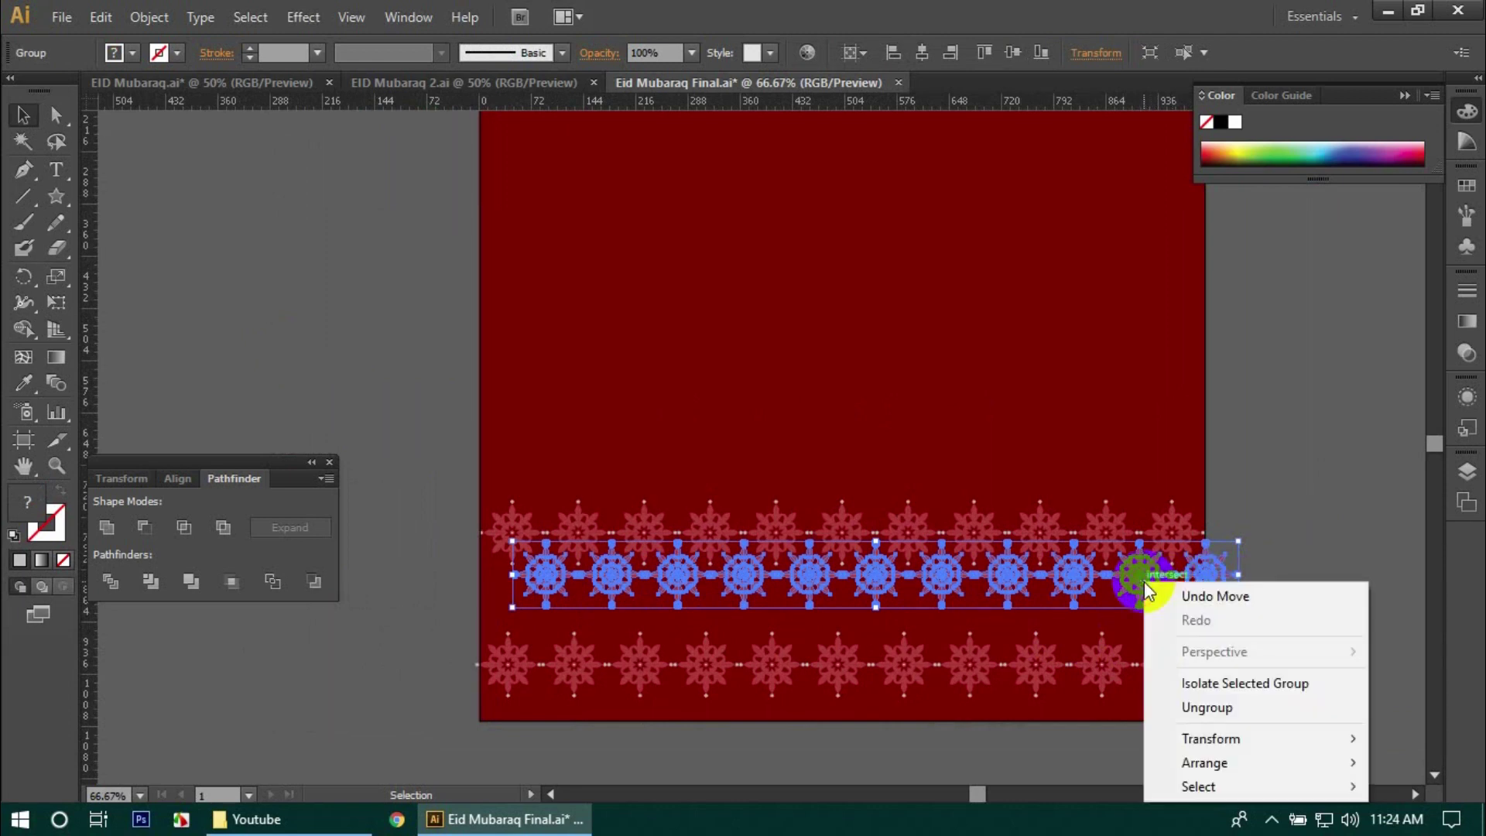
pyautogui.click(1252, 724)
pyautogui.click(1293, 541)
pyautogui.click(1204, 574)
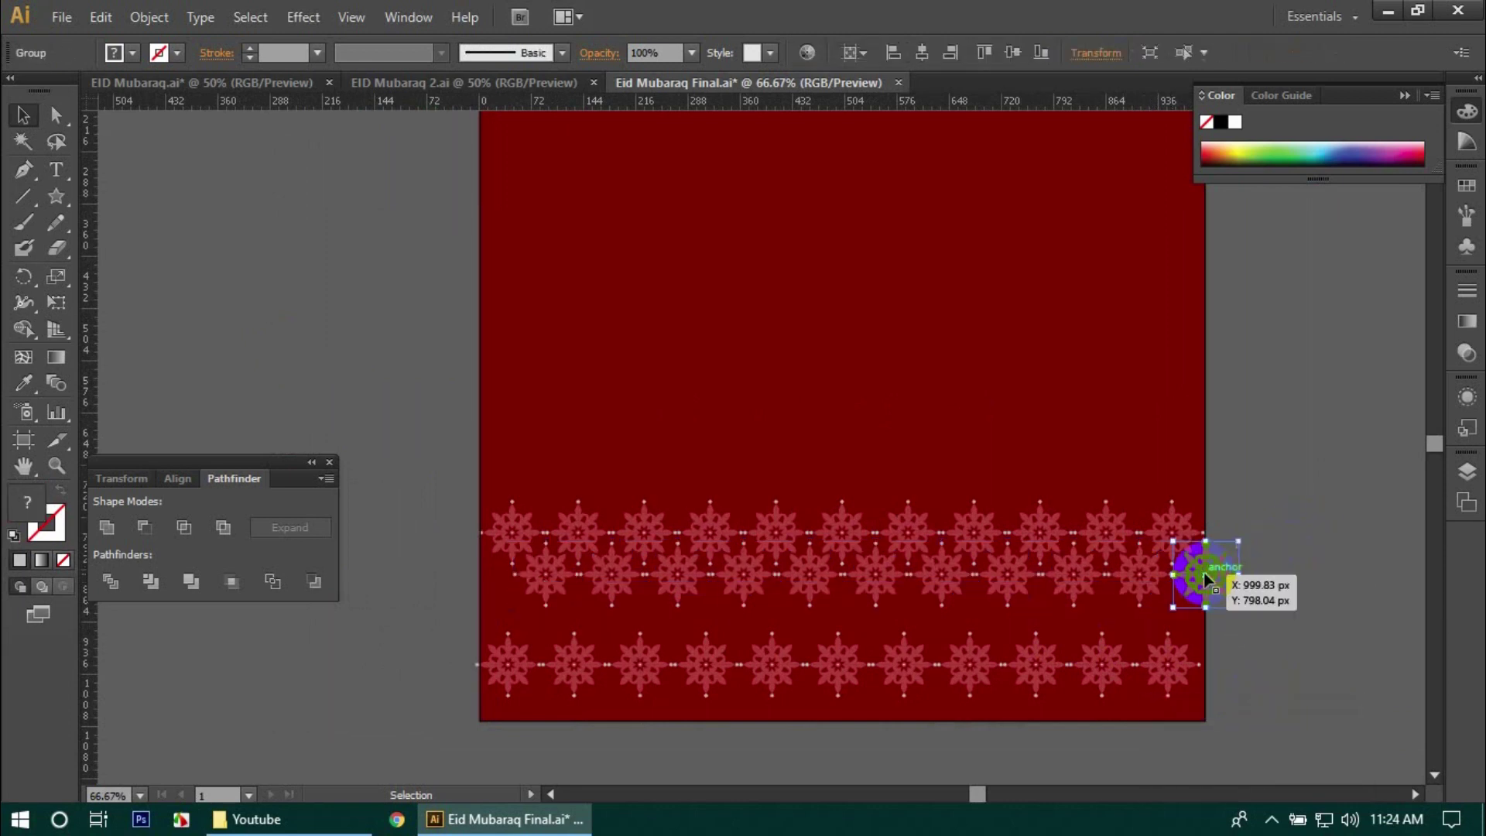
pyautogui.press('Delete')
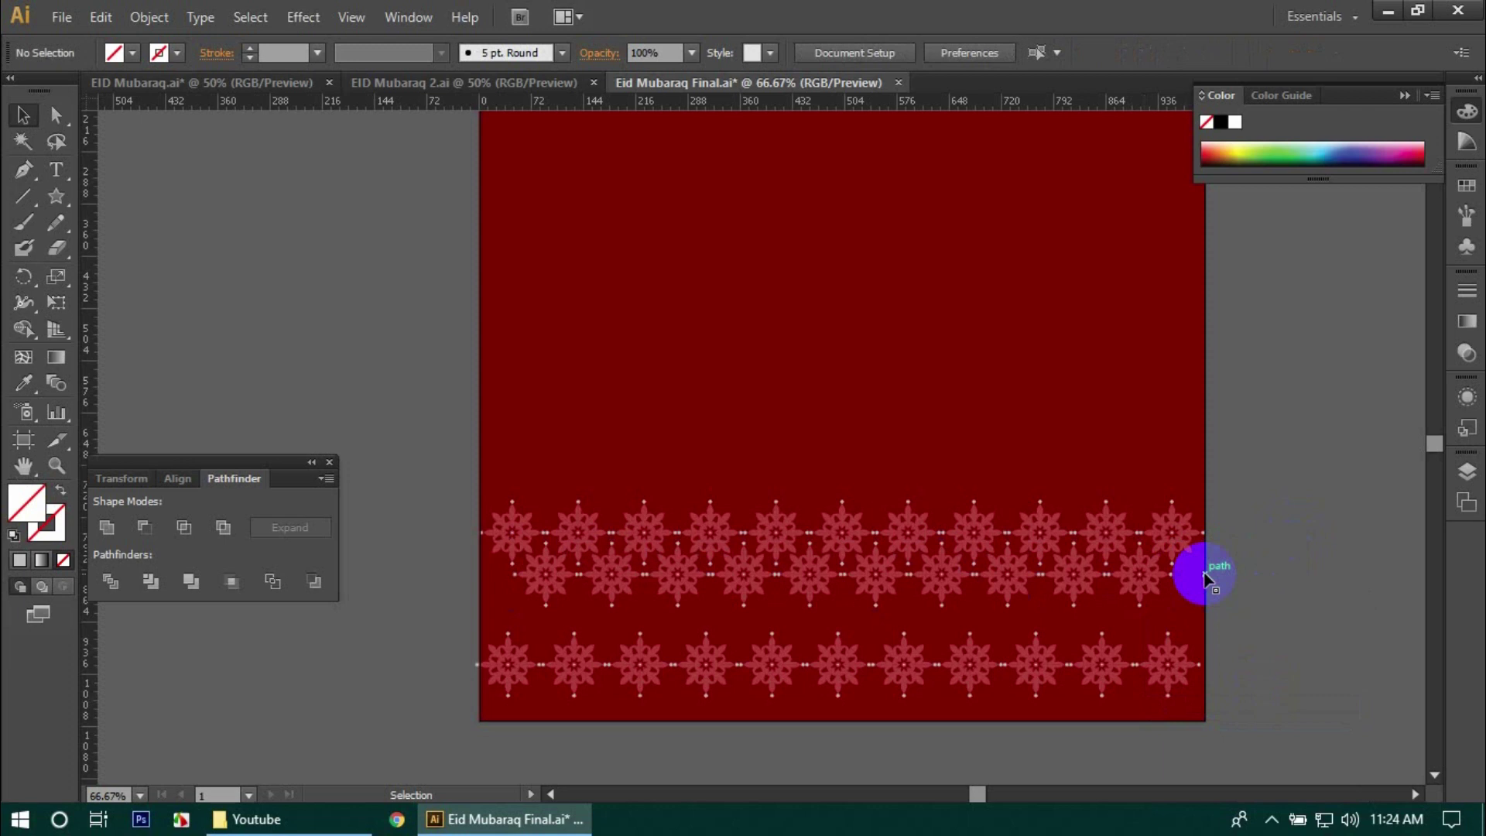
# - Select the ten remaining rosettes of the offset middle row together
pyautogui.moveTo(1141, 580); pyautogui.dragTo(1081, 600)
pyautogui.keyDown('shift'); pyautogui.click(1076, 593); pyautogui.keyUp('shift')
pyautogui.keyDown('shift'); pyautogui.click(1008, 589); pyautogui.keyUp('shift')
pyautogui.keyDown('shift'); pyautogui.click(941, 585); pyautogui.keyUp('shift')
pyautogui.keyDown('shift'); pyautogui.click(877, 582); pyautogui.keyUp('shift')
pyautogui.keyDown('shift'); pyautogui.click(807, 576); pyautogui.keyUp('shift')
pyautogui.keyDown('shift'); pyautogui.click(735, 576); pyautogui.keyUp('shift')
pyautogui.keyDown('shift'); pyautogui.click(680, 577); pyautogui.keyUp('shift')
pyautogui.keyDown('shift'); pyautogui.click(619, 579); pyautogui.keyUp('shift')
pyautogui.keyDown('shift'); pyautogui.click(544, 580); pyautogui.keyUp('shift')
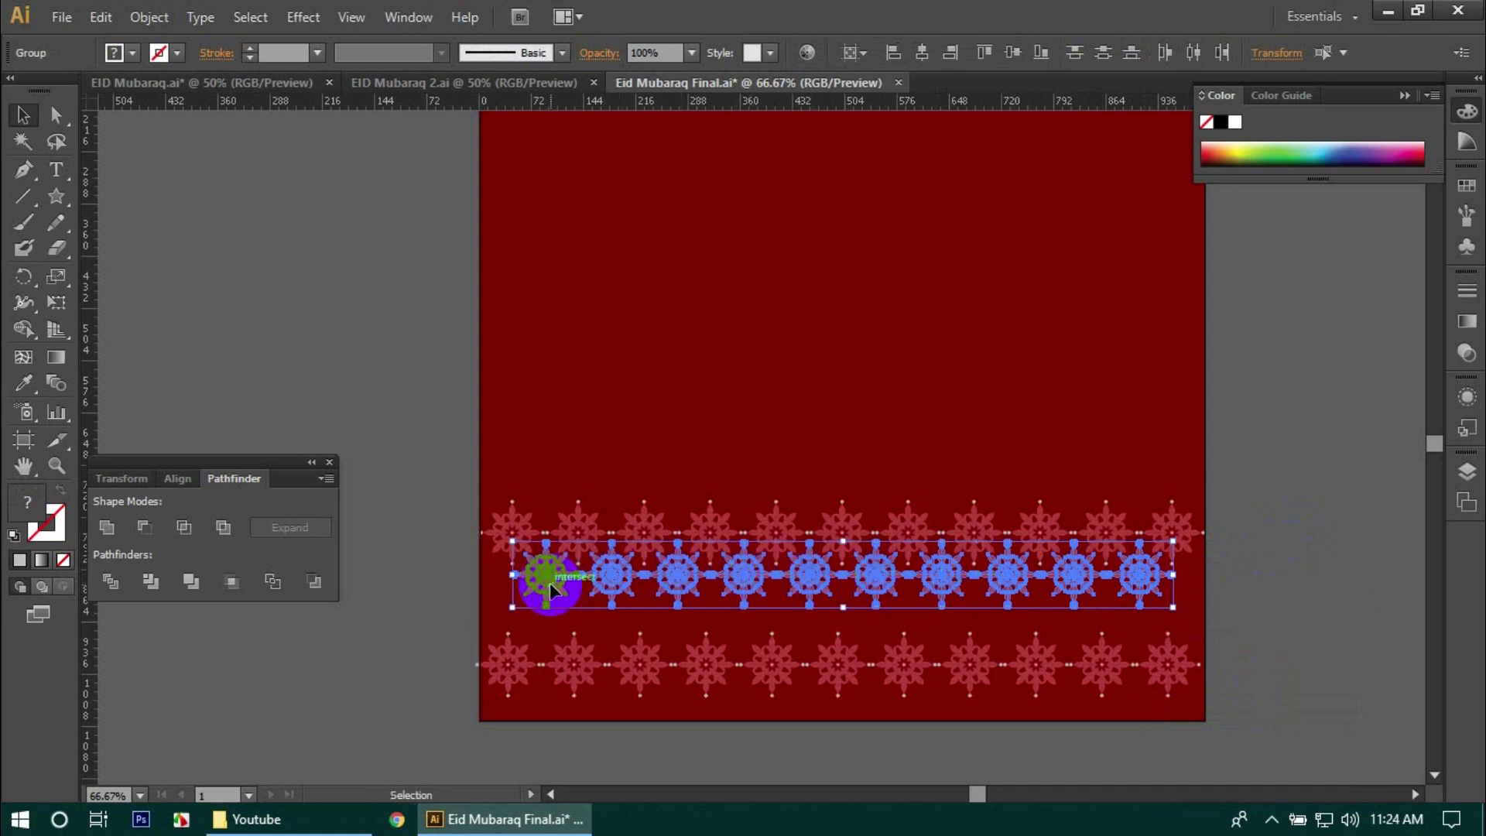
# - Nudge the bottom rosette row up to just under the middle row and slightly right, aligned with the top row
pyautogui.click(774, 665)
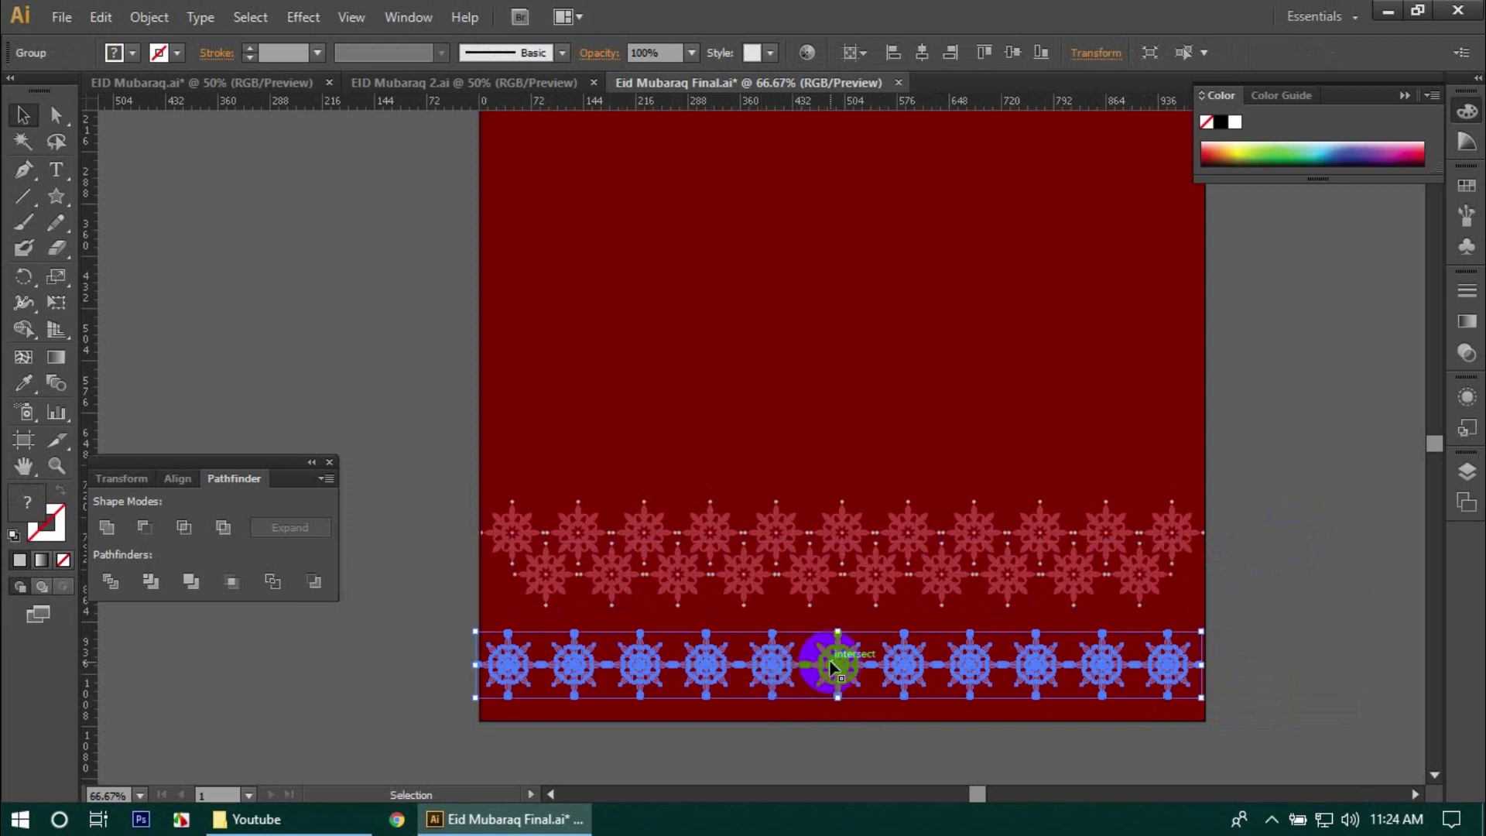
pyautogui.press('Up')
pyautogui.press('Up')
pyautogui.press('Up')
pyautogui.press('Up')
pyautogui.press('Up')
pyautogui.press('Up')
pyautogui.press('Up')
pyautogui.press('Up')
pyautogui.press('Up')
pyautogui.press('Up')
pyautogui.press('Up')
pyautogui.press('Up')
pyautogui.press('Up')
pyautogui.press('Up')
pyautogui.press('Up')
pyautogui.press('Up')
pyautogui.press('Up')
pyautogui.press('Up')
pyautogui.press('Up')
pyautogui.press('Up')
pyautogui.press('Up')
pyautogui.press('Up')
pyautogui.press('Up')
pyautogui.press('Up')
pyautogui.press('Up')
pyautogui.press('Up')
pyautogui.press('Up')
pyautogui.press('Up')
pyautogui.press('Up')
pyautogui.press('Up')
pyautogui.press('Up')
pyautogui.press('Up')
pyautogui.press('Up')
pyautogui.press('Up')
pyautogui.press('Up')
pyautogui.press('Up')
pyautogui.press('Up')
pyautogui.press('Up')
pyautogui.press('Up')
pyautogui.press('Up')
pyautogui.press('Up')
pyautogui.press('Up')
pyautogui.press('Up')
pyautogui.press('Up')
pyautogui.press('Up')
pyautogui.press('Up')
pyautogui.press('Up')
pyautogui.press('Up')
pyautogui.press('Up')
pyautogui.press('Up')
pyautogui.press('Up')
pyautogui.press('Up')
pyautogui.press('Up')
pyautogui.press('Up')
pyautogui.press('Up')
pyautogui.press('Up')
pyautogui.press('Up')
pyautogui.press('Up')
pyautogui.press('Up')
pyautogui.press('Up')
pyautogui.press('Up')
pyautogui.press('Up')
pyautogui.press('Up')
pyautogui.press('Up')
pyautogui.press('Up')
pyautogui.press('Up')
pyautogui.press('Up')
pyautogui.press('Up')
pyautogui.press('Up')
pyautogui.press('Right')
pyautogui.press('Right')
pyautogui.press('Right')
pyautogui.press('Right')
pyautogui.press('Right')
pyautogui.press('Right')
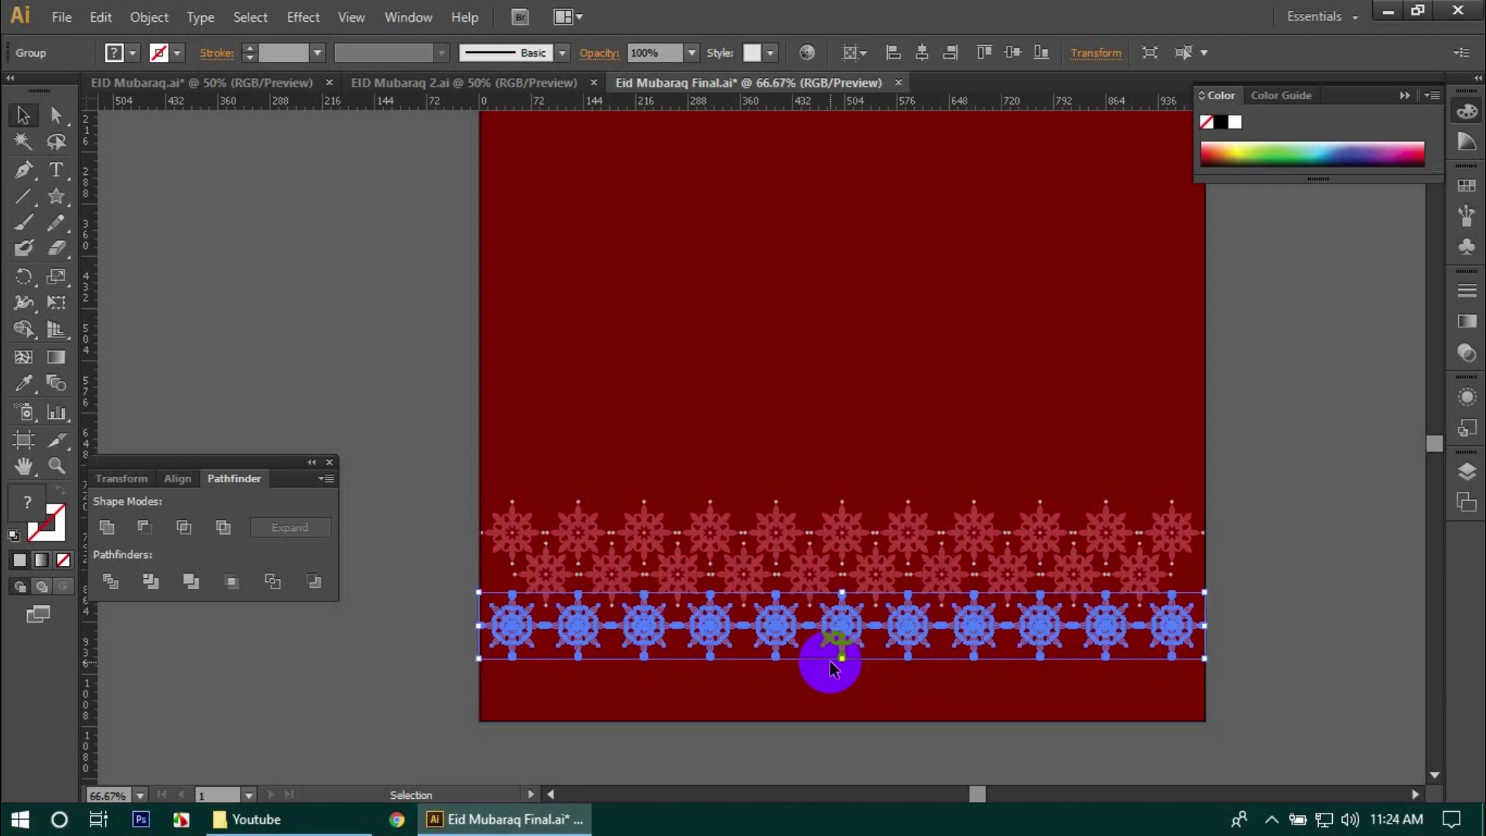
# - Nudge the bottom rosette row up until its rosettes nest between those of the middle row, keeping it aligned horizontally with the top row
pyautogui.scroll(1, 829, 661)
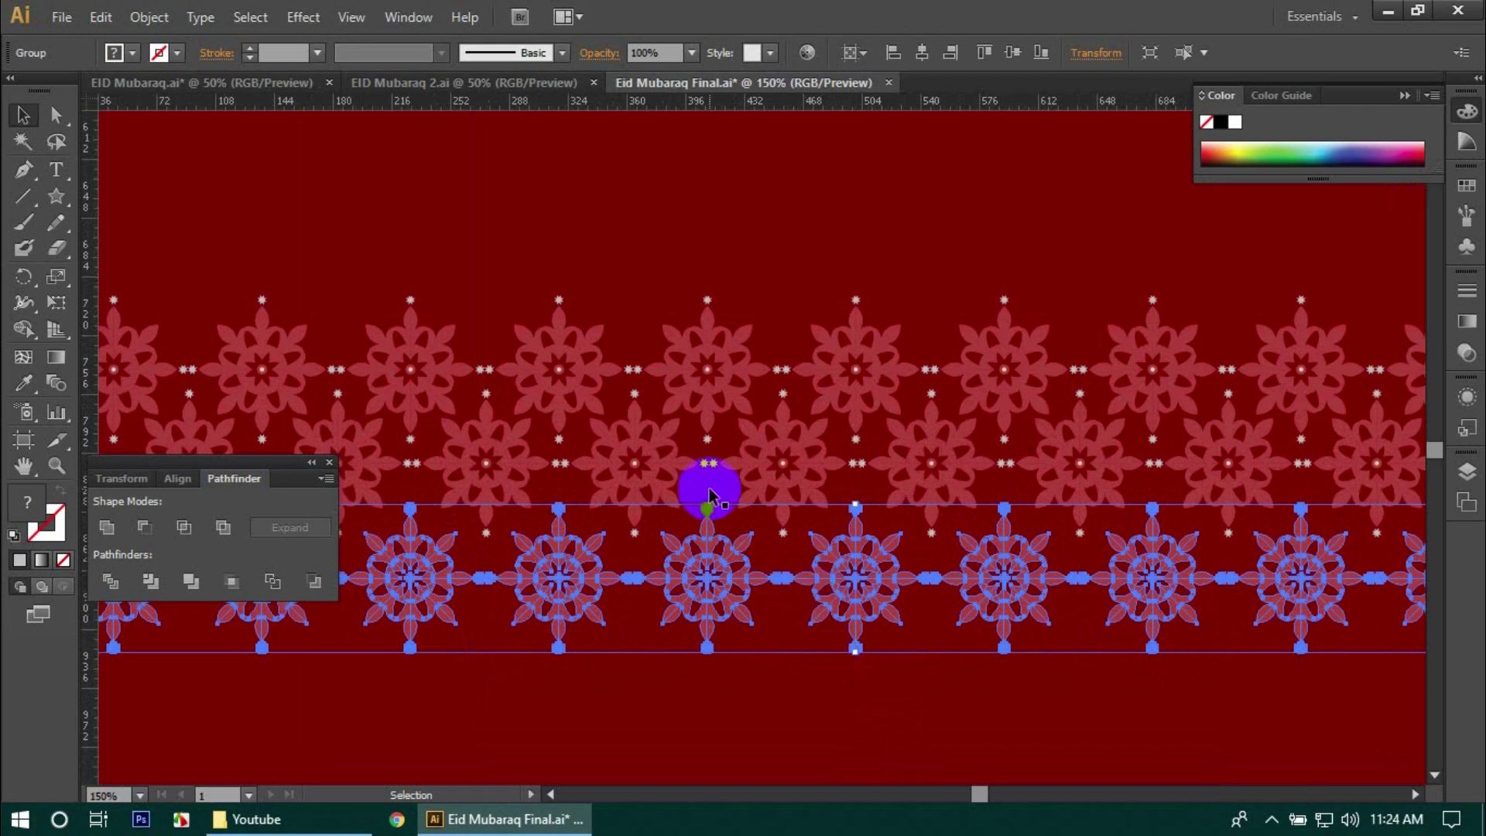
pyautogui.click(329, 462)
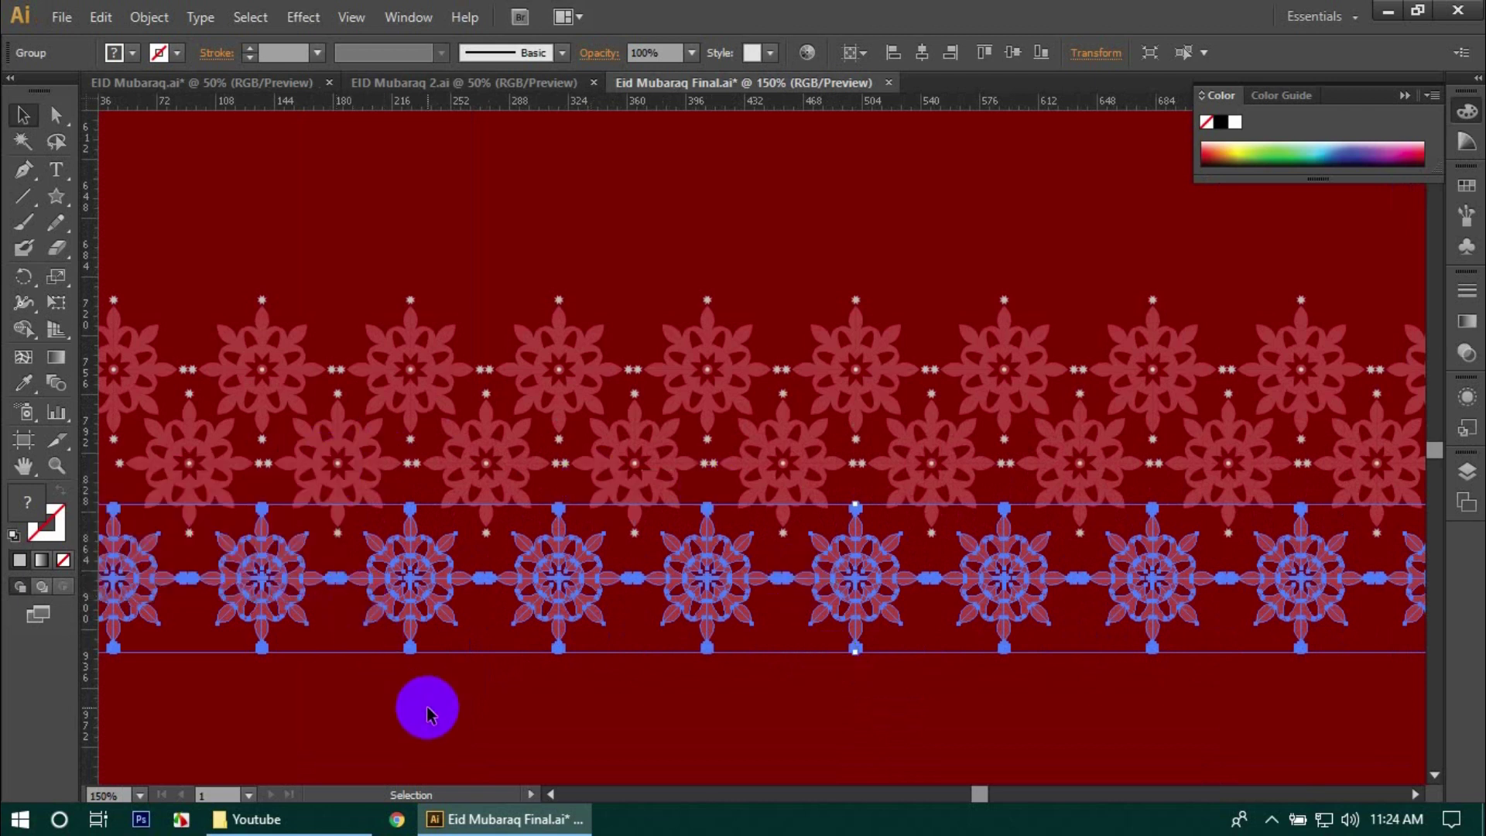
pyautogui.press('Up')
pyautogui.press('Up')
pyautogui.press('Up')
pyautogui.press('Up')
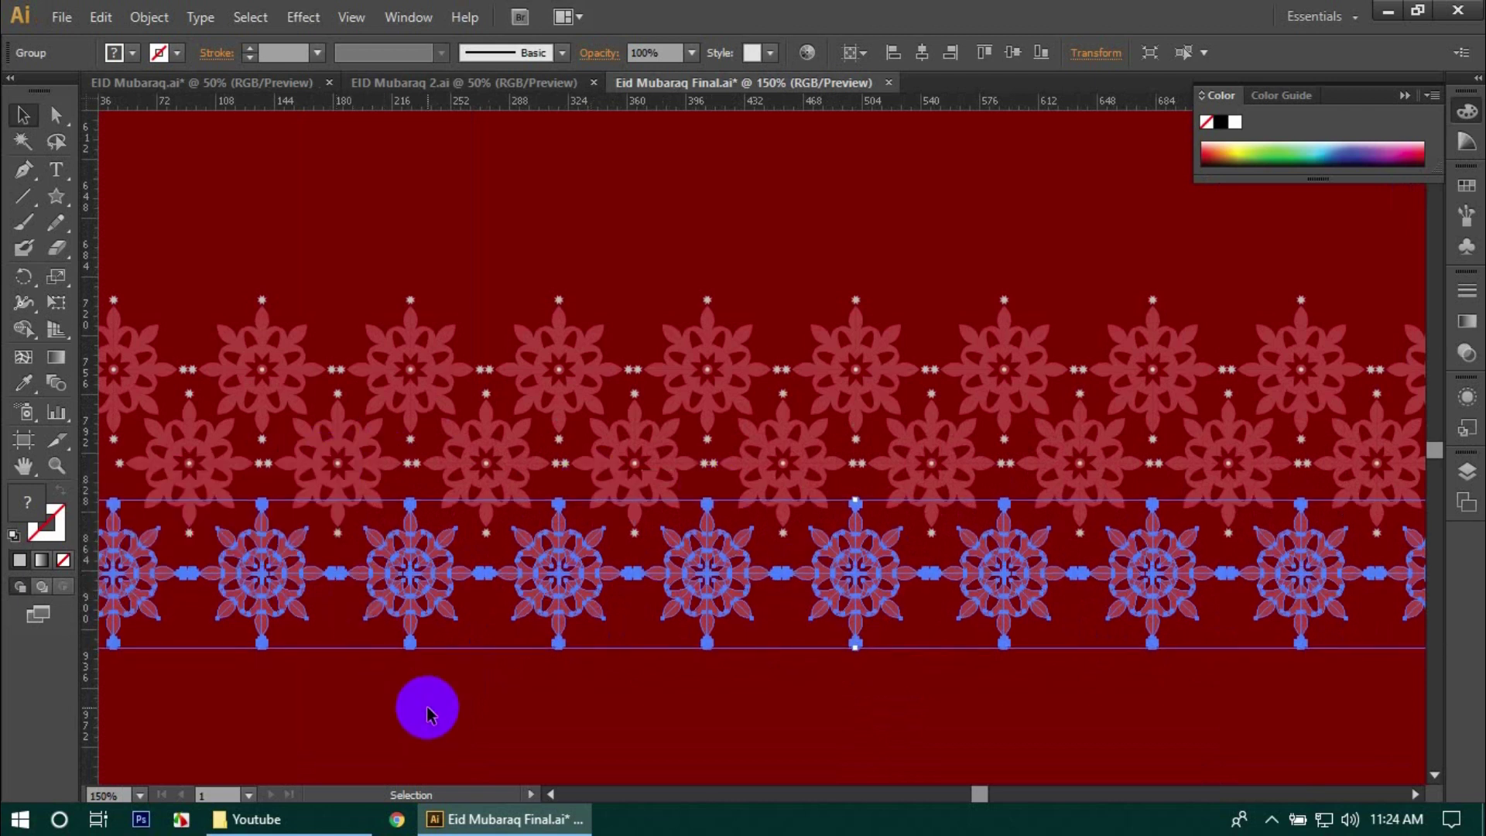
pyautogui.press('Up')
pyautogui.press('Up')
pyautogui.press('Up')
pyautogui.press('Up')
pyautogui.press('Up')
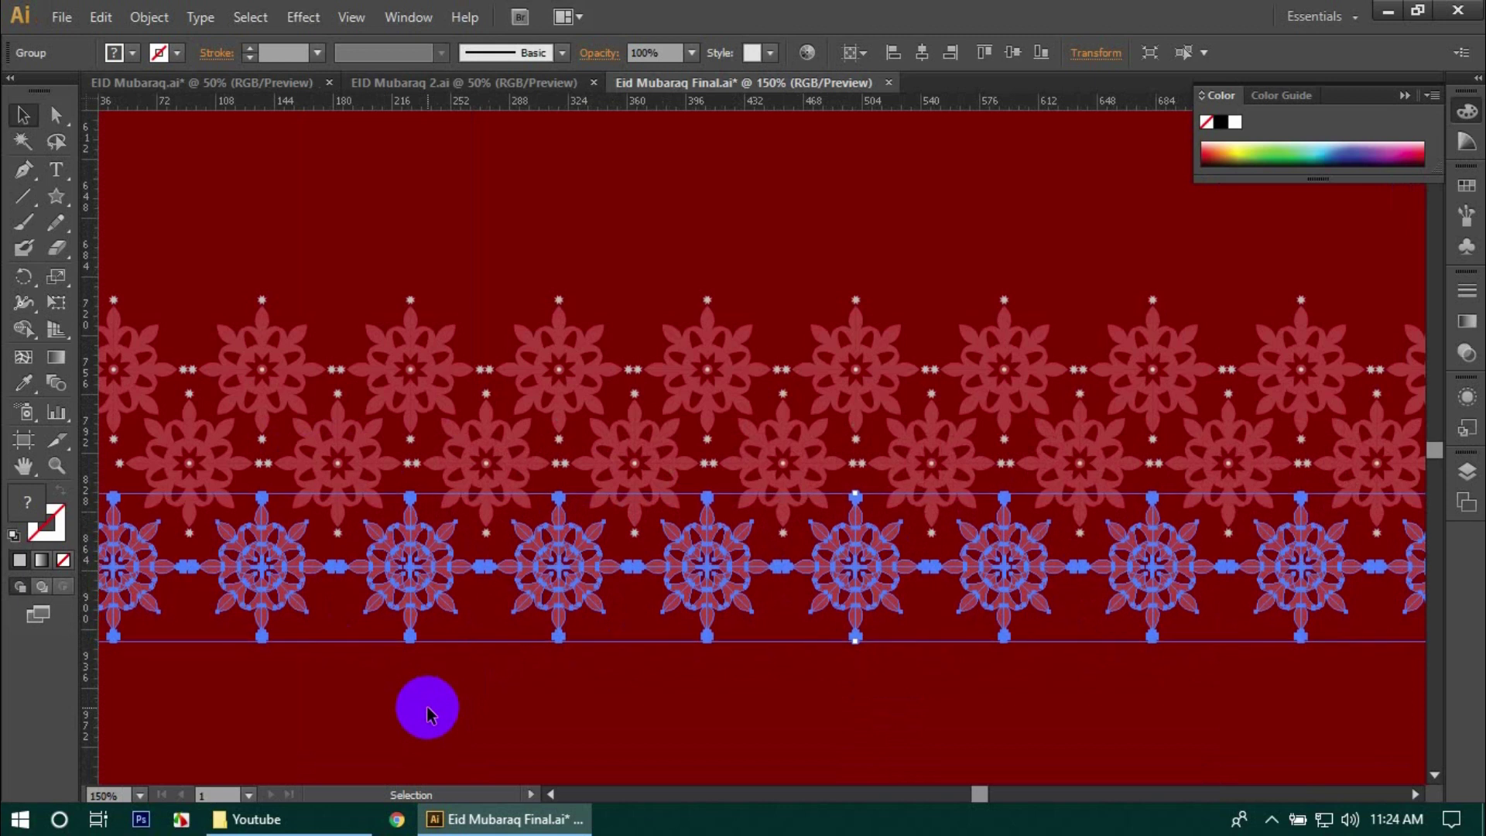
pyautogui.press('Up')
pyautogui.press('Right')
pyautogui.press('Left')
pyautogui.click(348, 729)
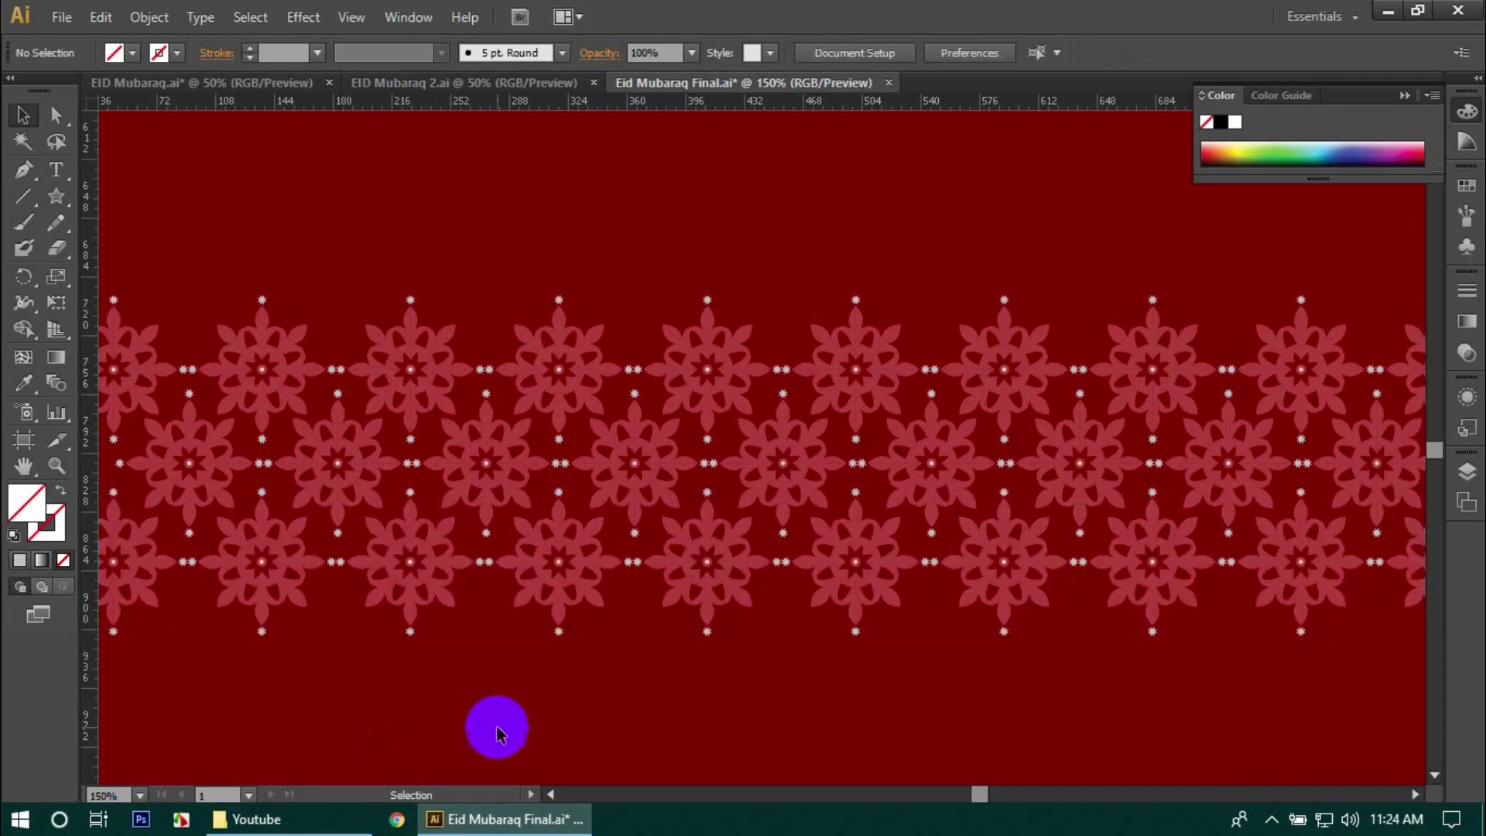
pyautogui.scroll(-3, 616, 644)
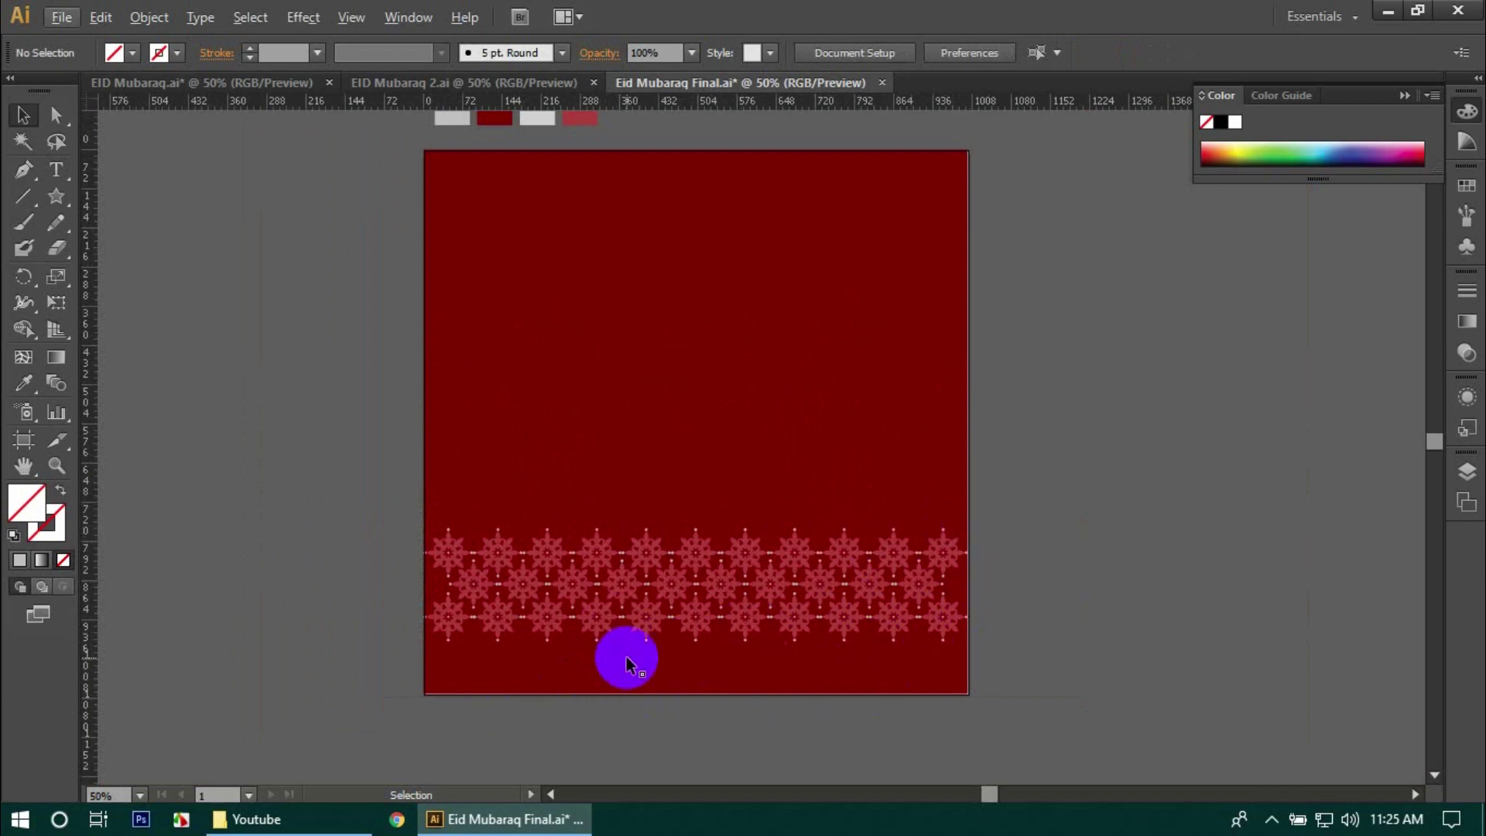
pyautogui.moveTo(431, 507); pyautogui.dragTo(945, 643)
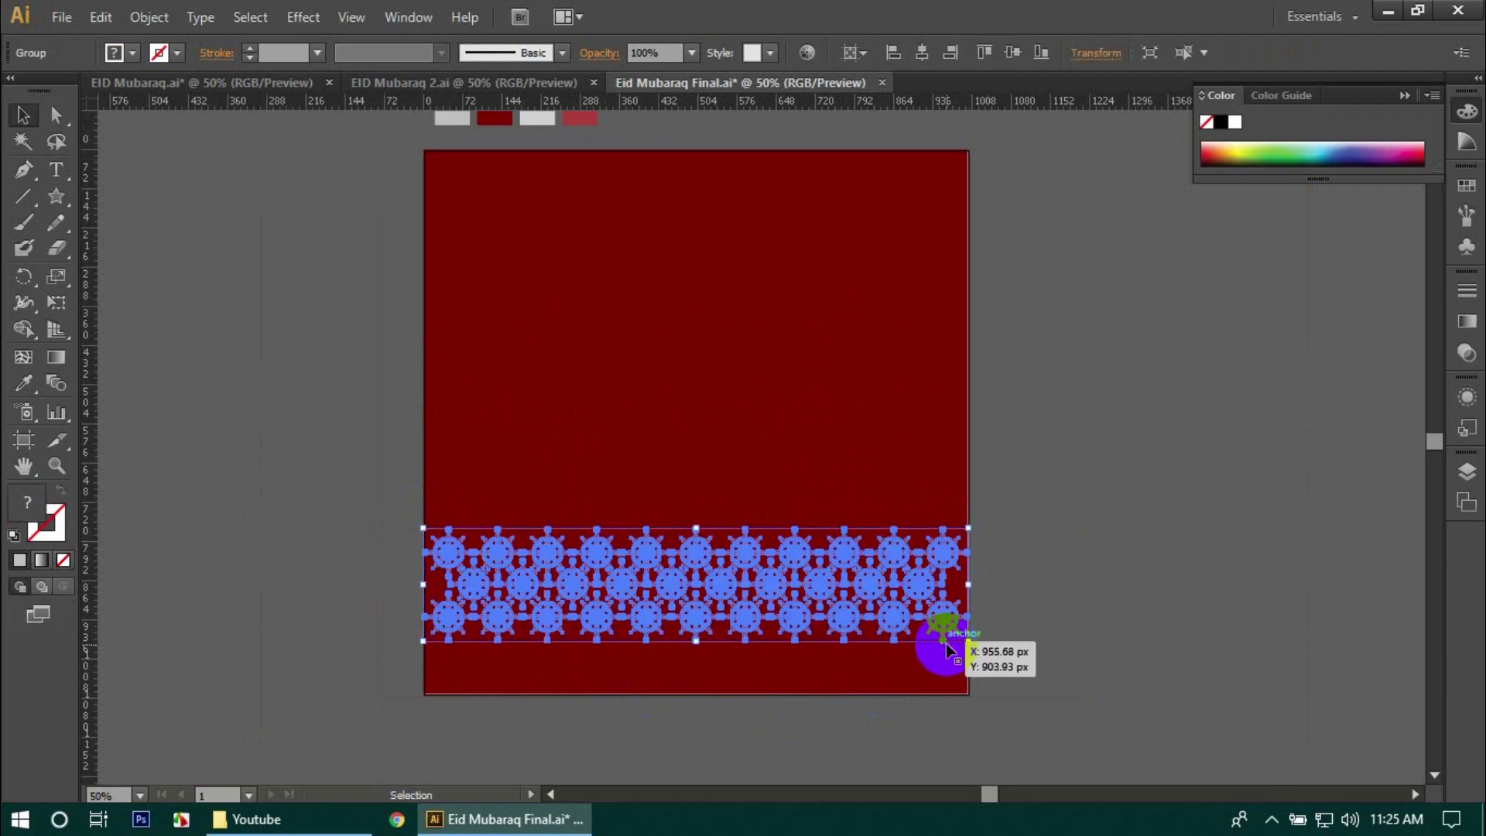
pyautogui.click(1002, 524)
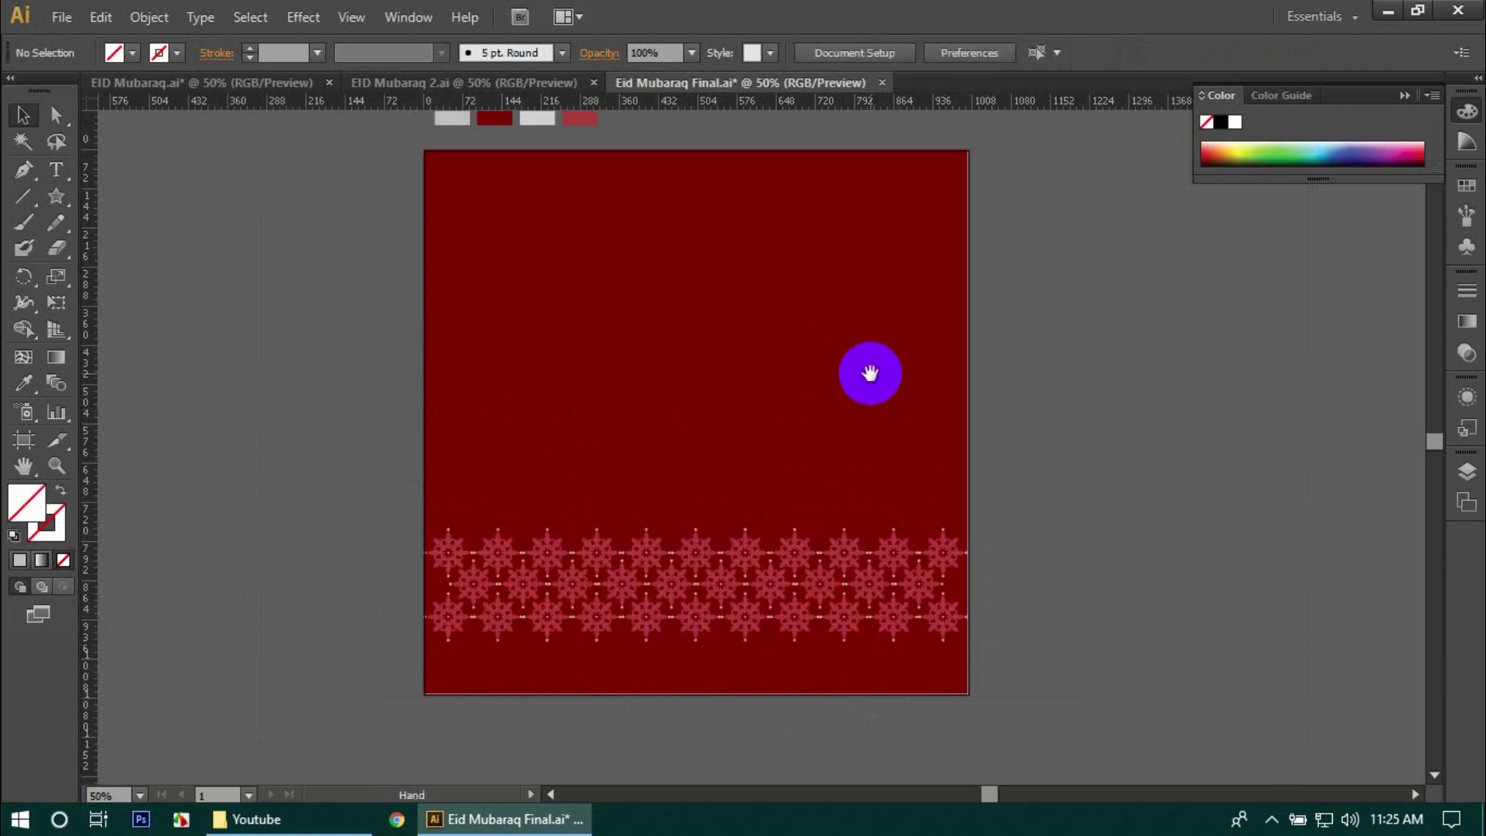
# - Start a point text in the upper middle of the red artboard with a font size of 72 pt
pyautogui.moveTo(870, 372); pyautogui.dragTo(892, 445)
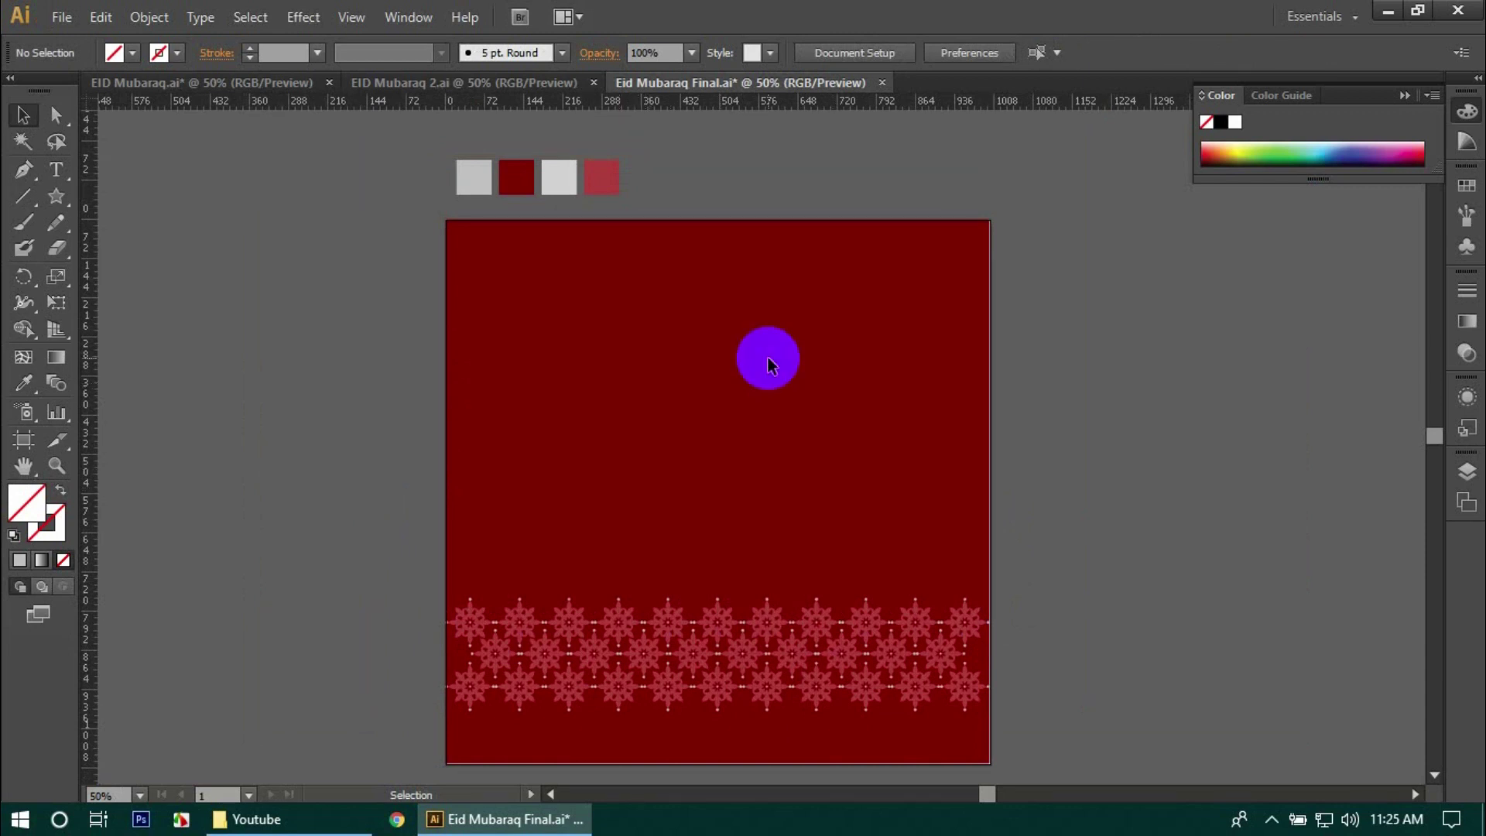
pyautogui.click(57, 171)
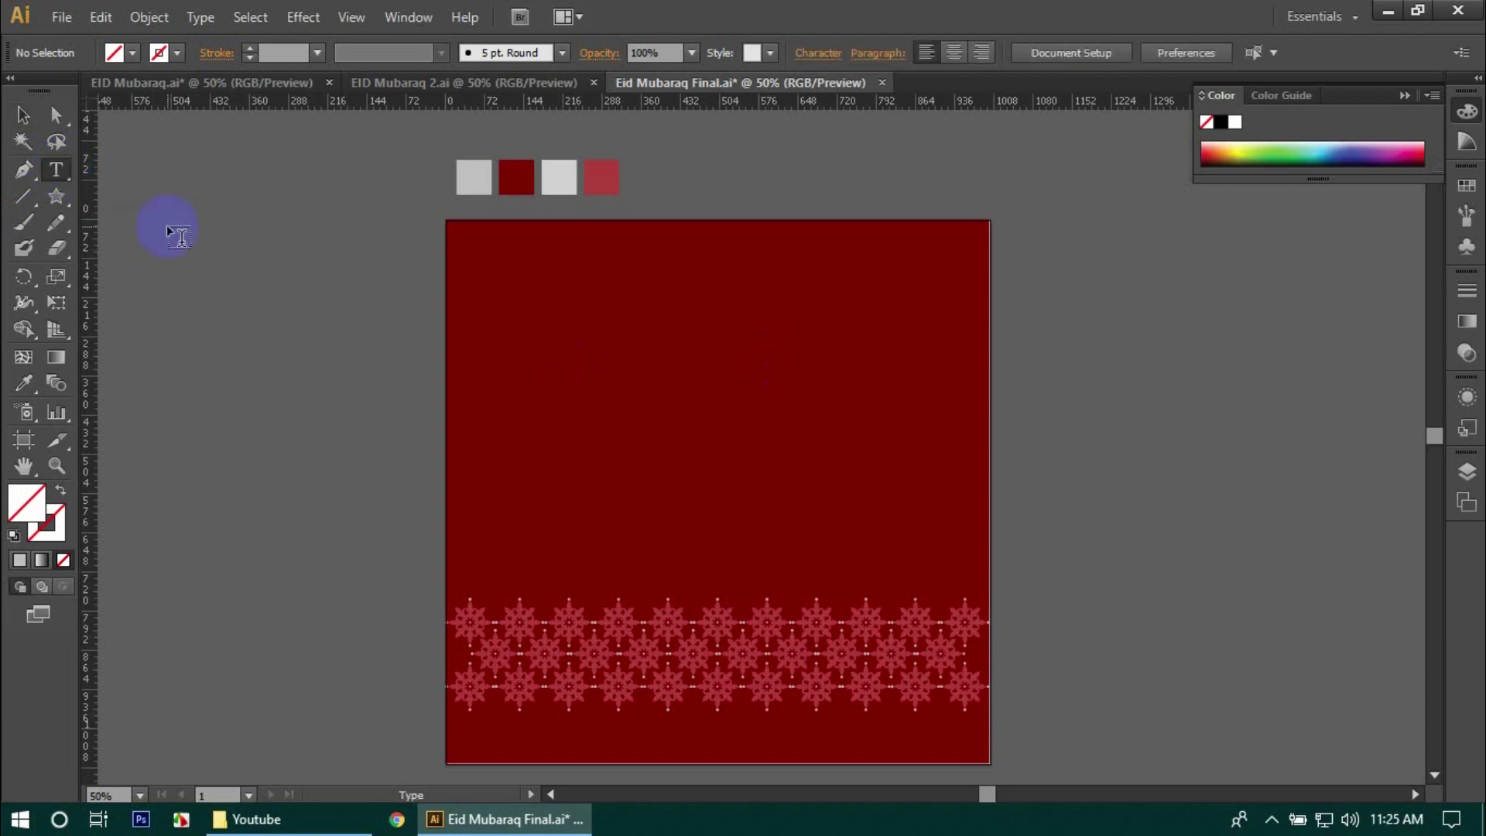
pyautogui.click(628, 447)
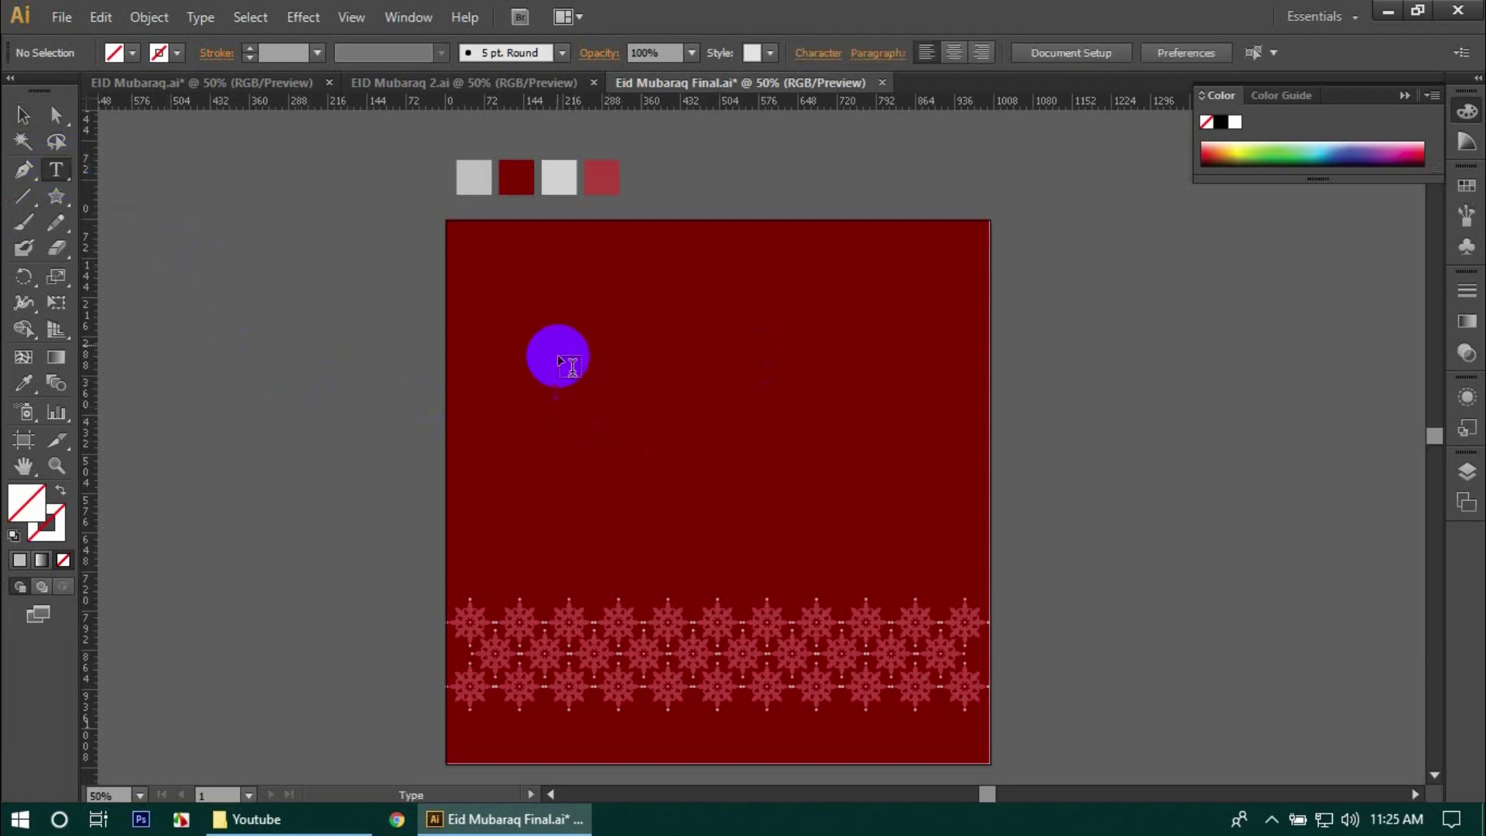
pyautogui.click(596, 391)
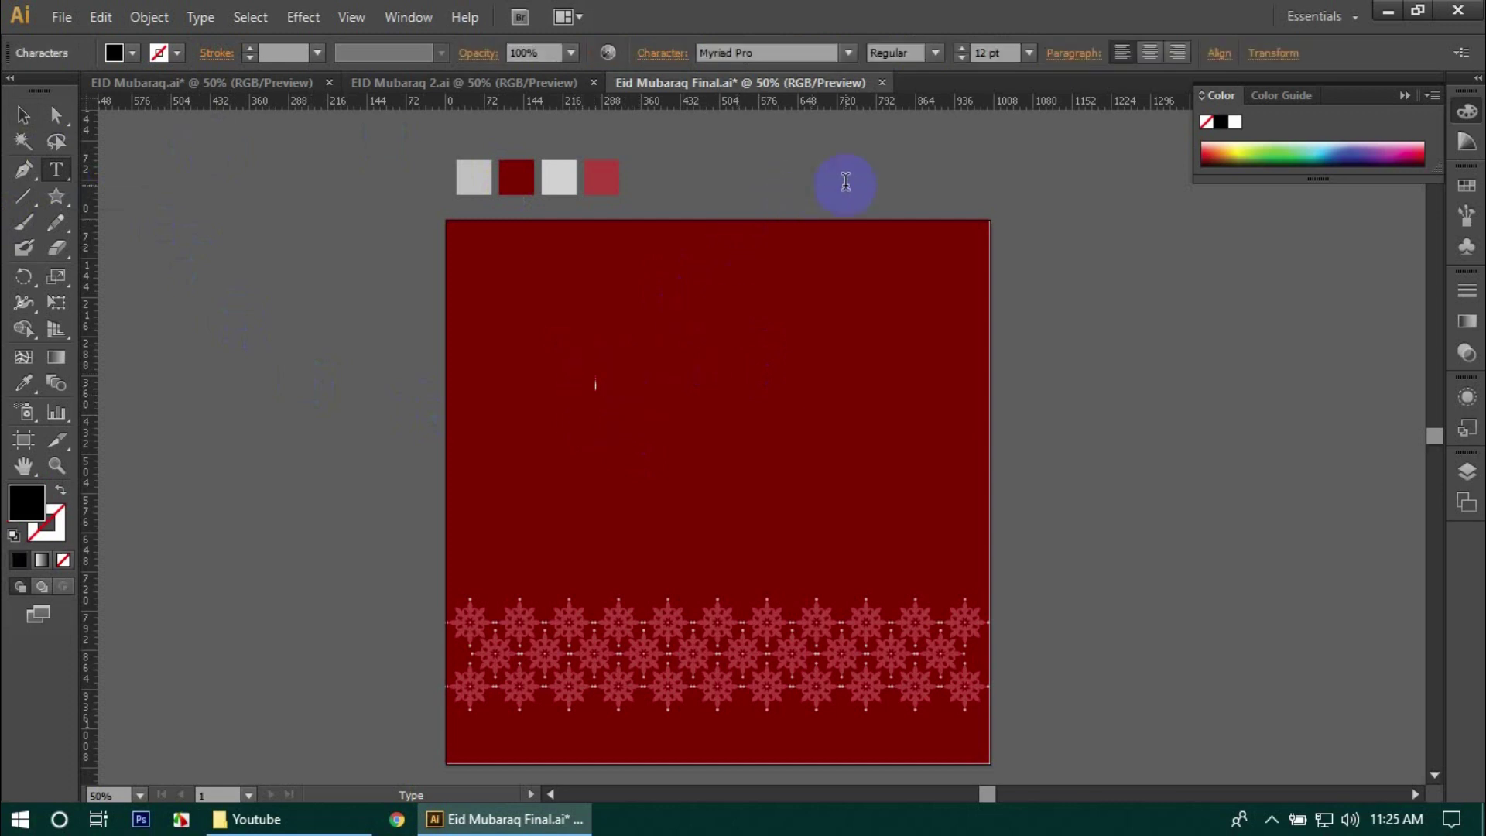
pyautogui.click(1026, 52)
pyautogui.click(1079, 440)
pyautogui.click(1152, 54)
# - Set the text's font to Malbrouck Script and enter the word "Eid"
pyautogui.click(849, 53)
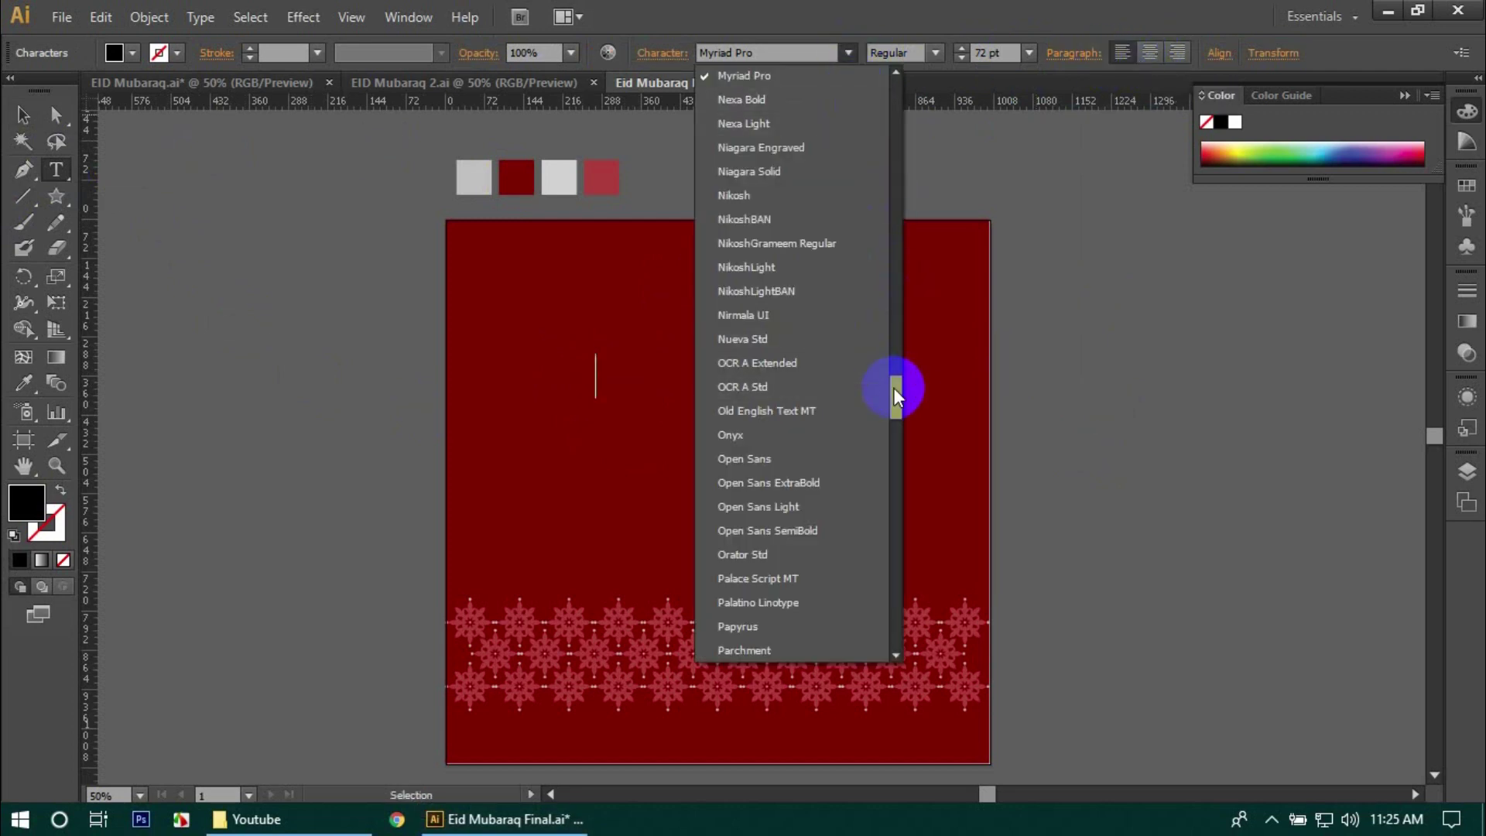
pyautogui.moveTo(898, 392); pyautogui.dragTo(913, 364)
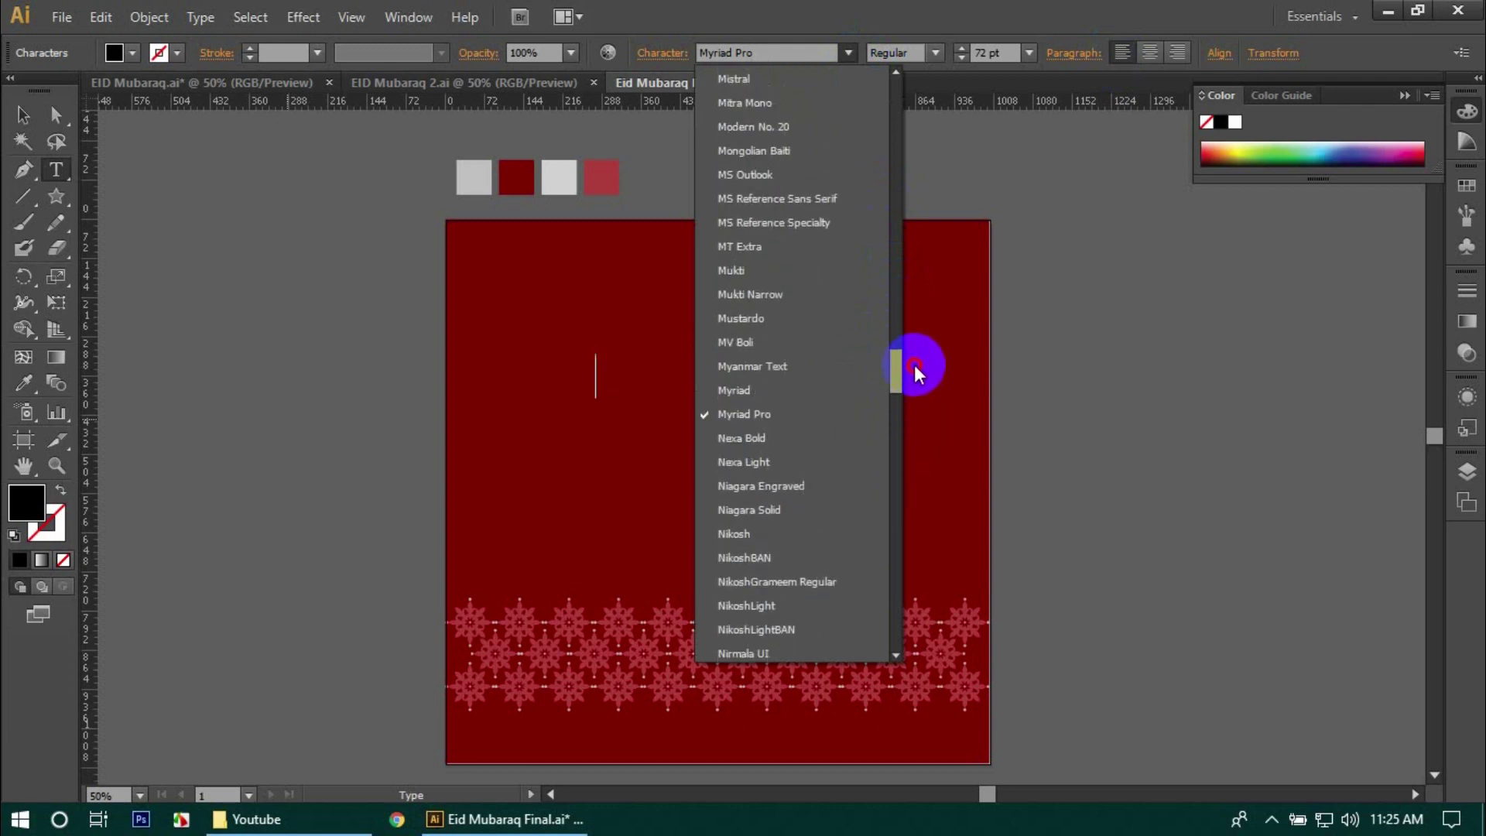
pyautogui.scroll(3, 882, 373)
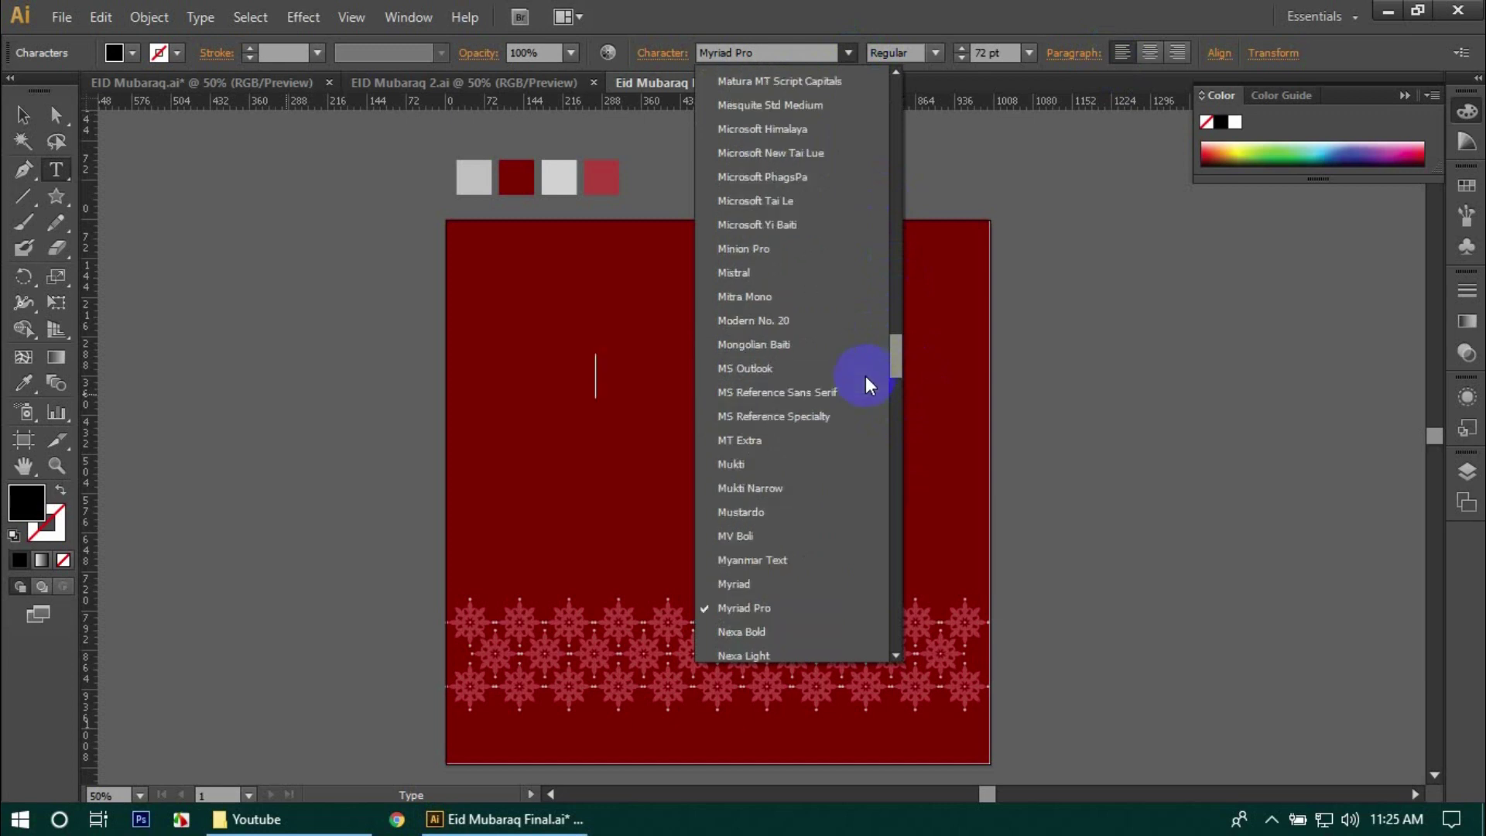
pyautogui.scroll(5, 865, 375)
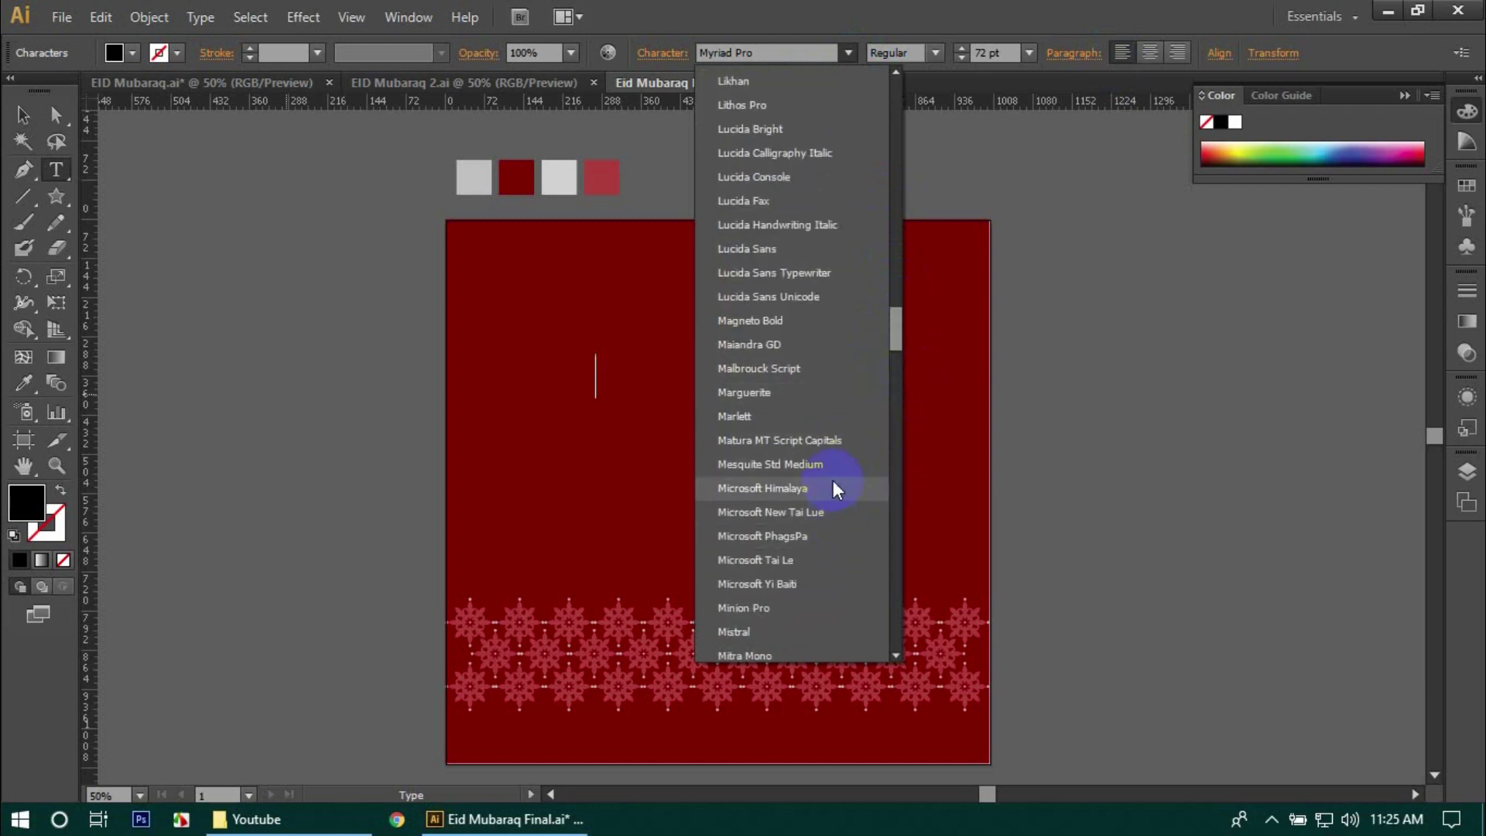
pyautogui.click(822, 375)
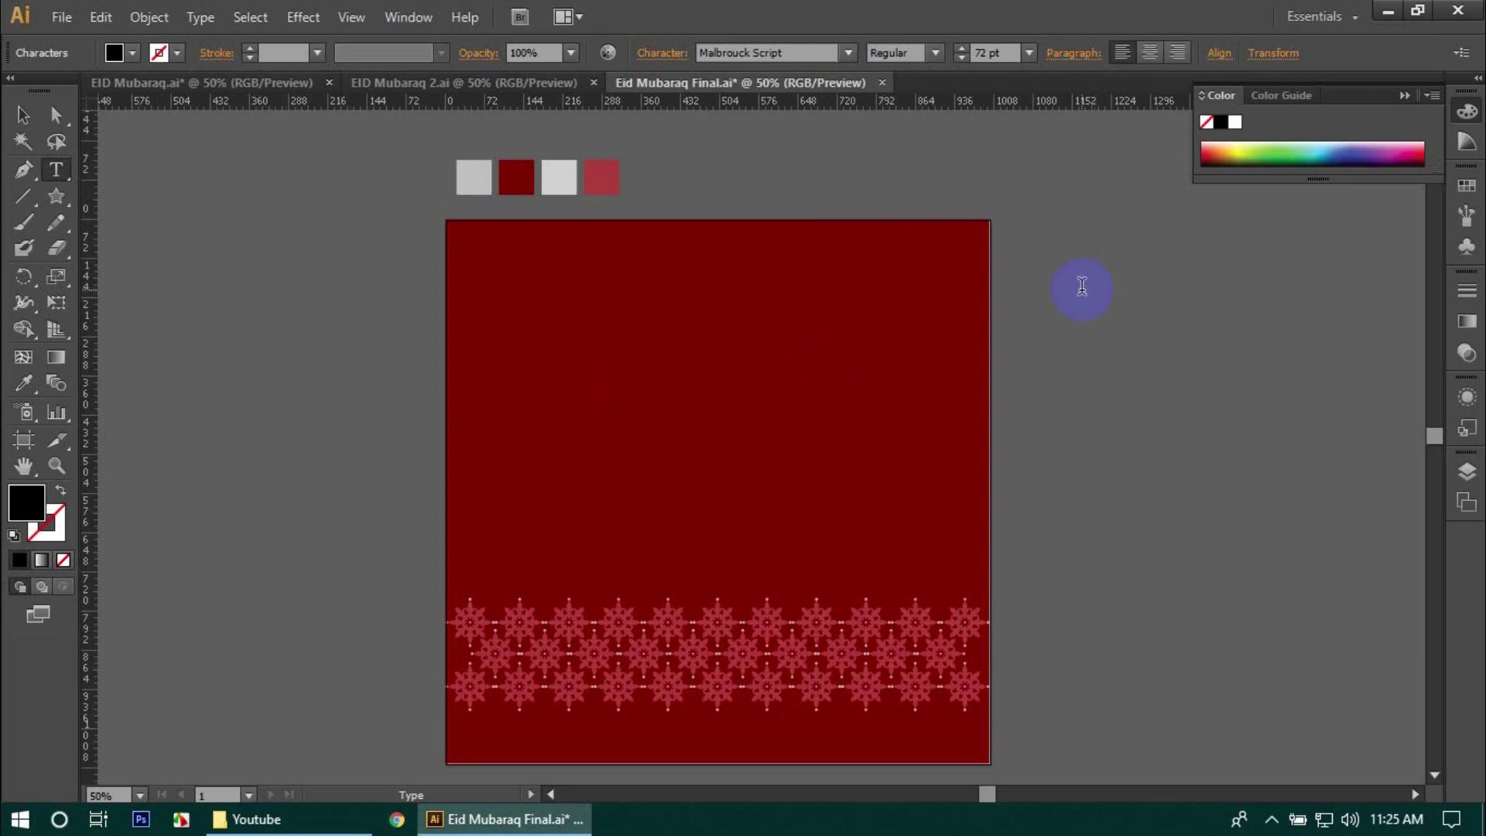
pyautogui.write('Eid')
pyautogui.click(23, 114)
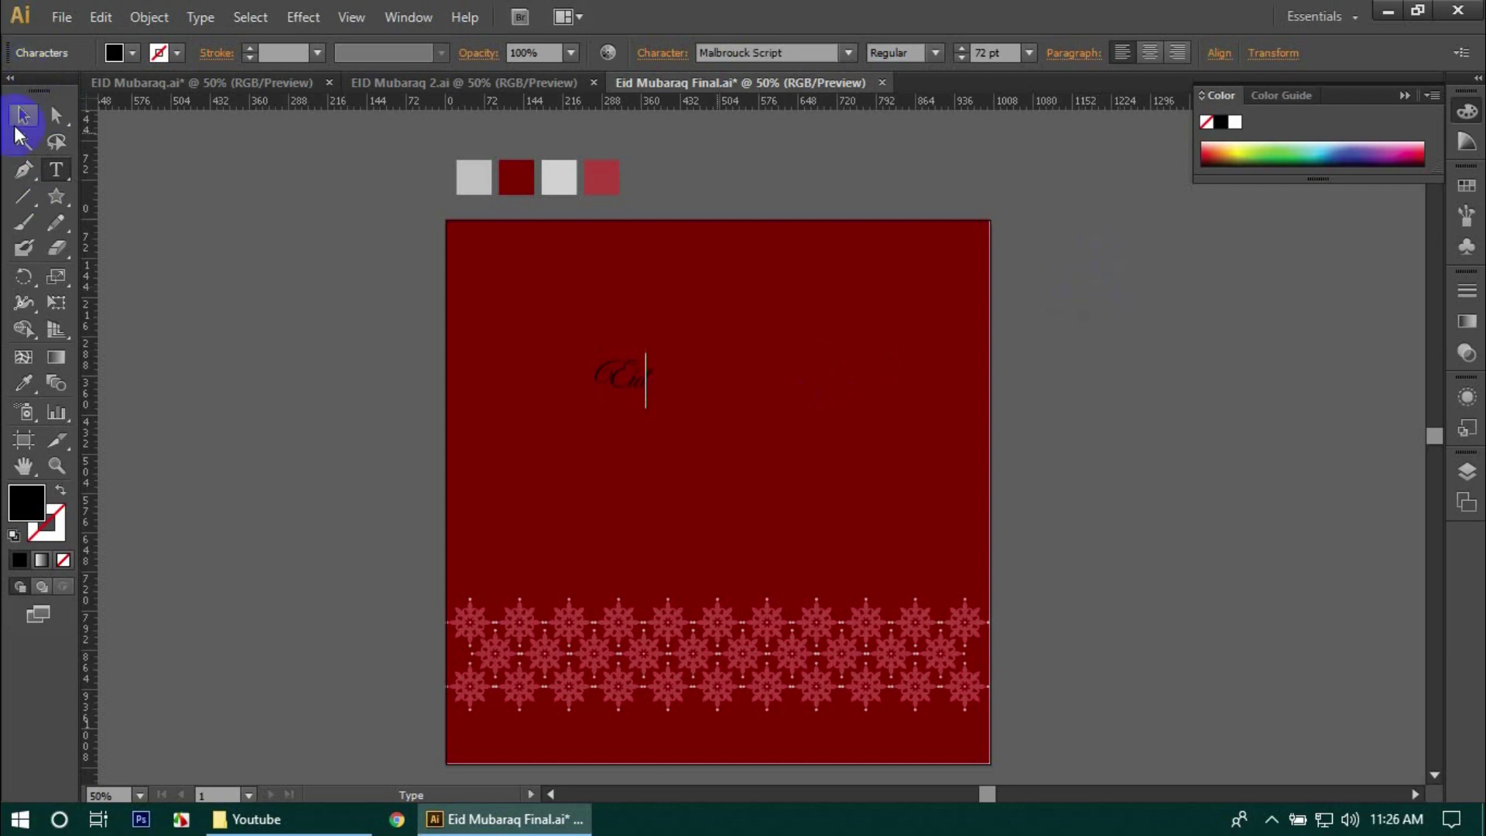
# - Add the word "Mubaraq" as a separate text just below "Eid" in the Bernhard Modern Std font
pyautogui.click(56, 171)
pyautogui.click(617, 431)
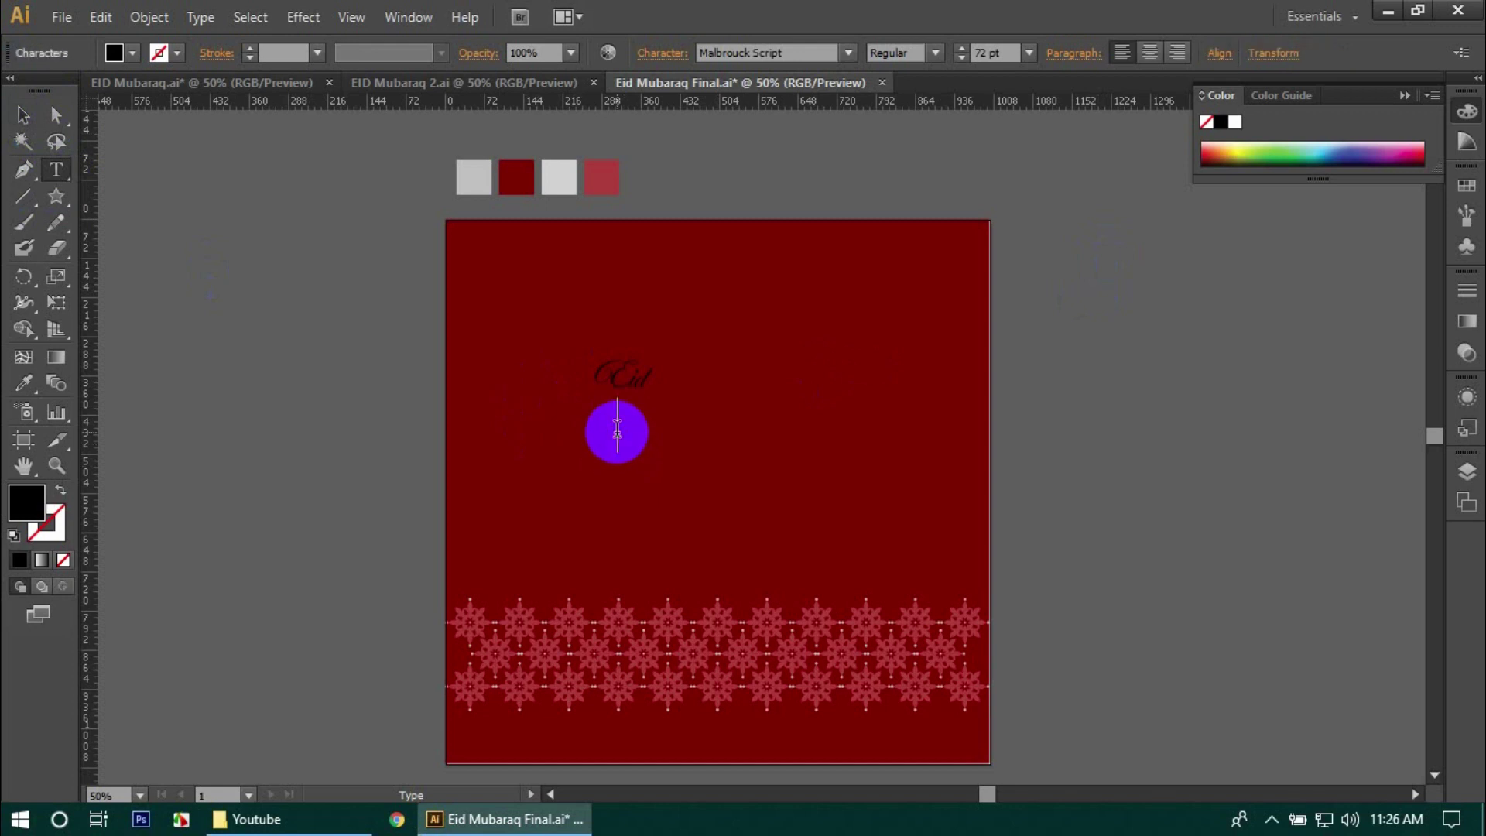
pyautogui.click(851, 53)
pyautogui.click(898, 348)
pyautogui.moveTo(898, 347); pyautogui.dragTo(892, 141)
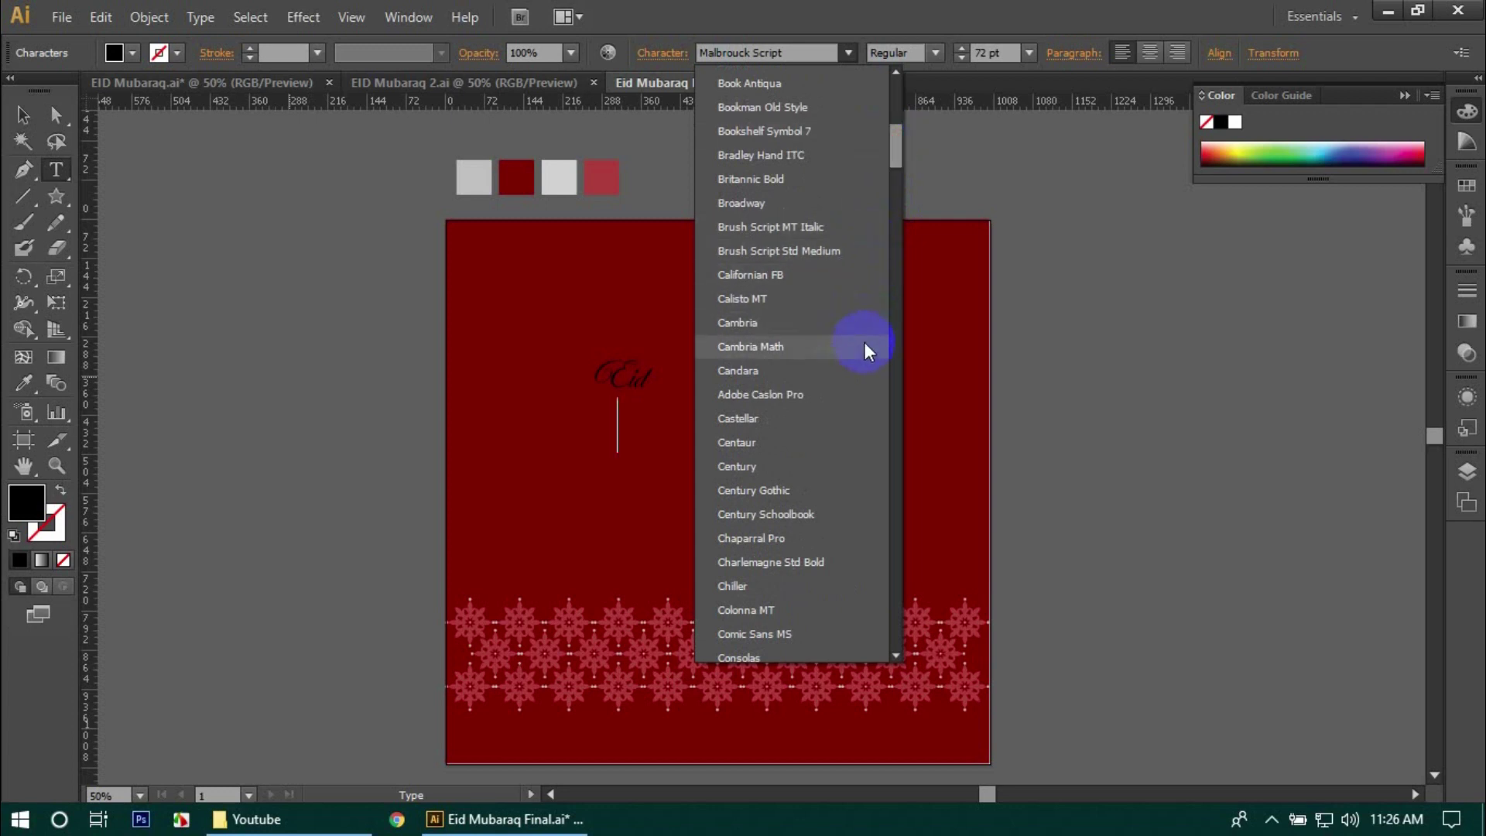
pyautogui.scroll(5, 865, 342)
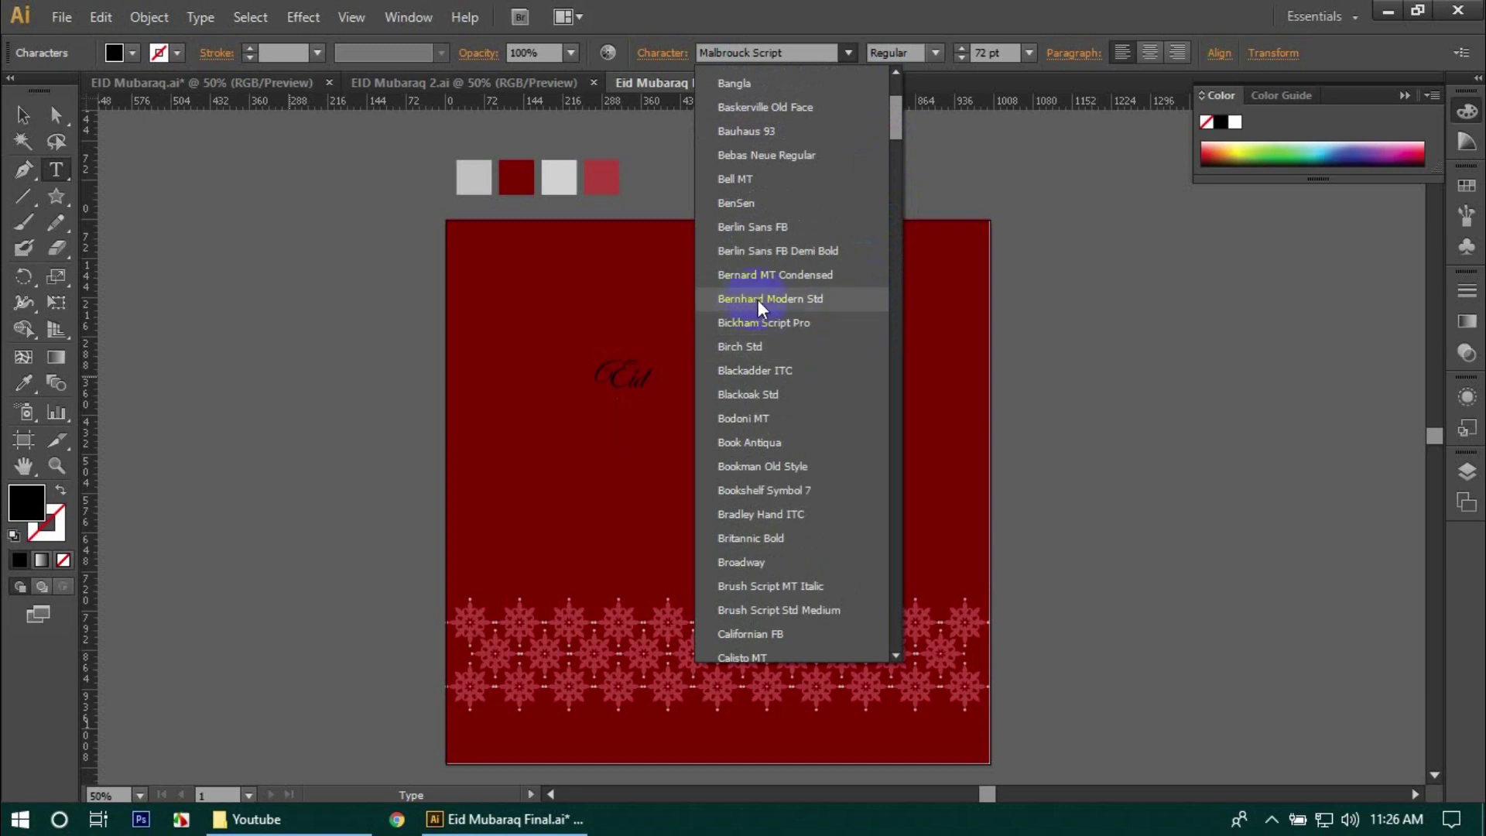
pyautogui.click(838, 299)
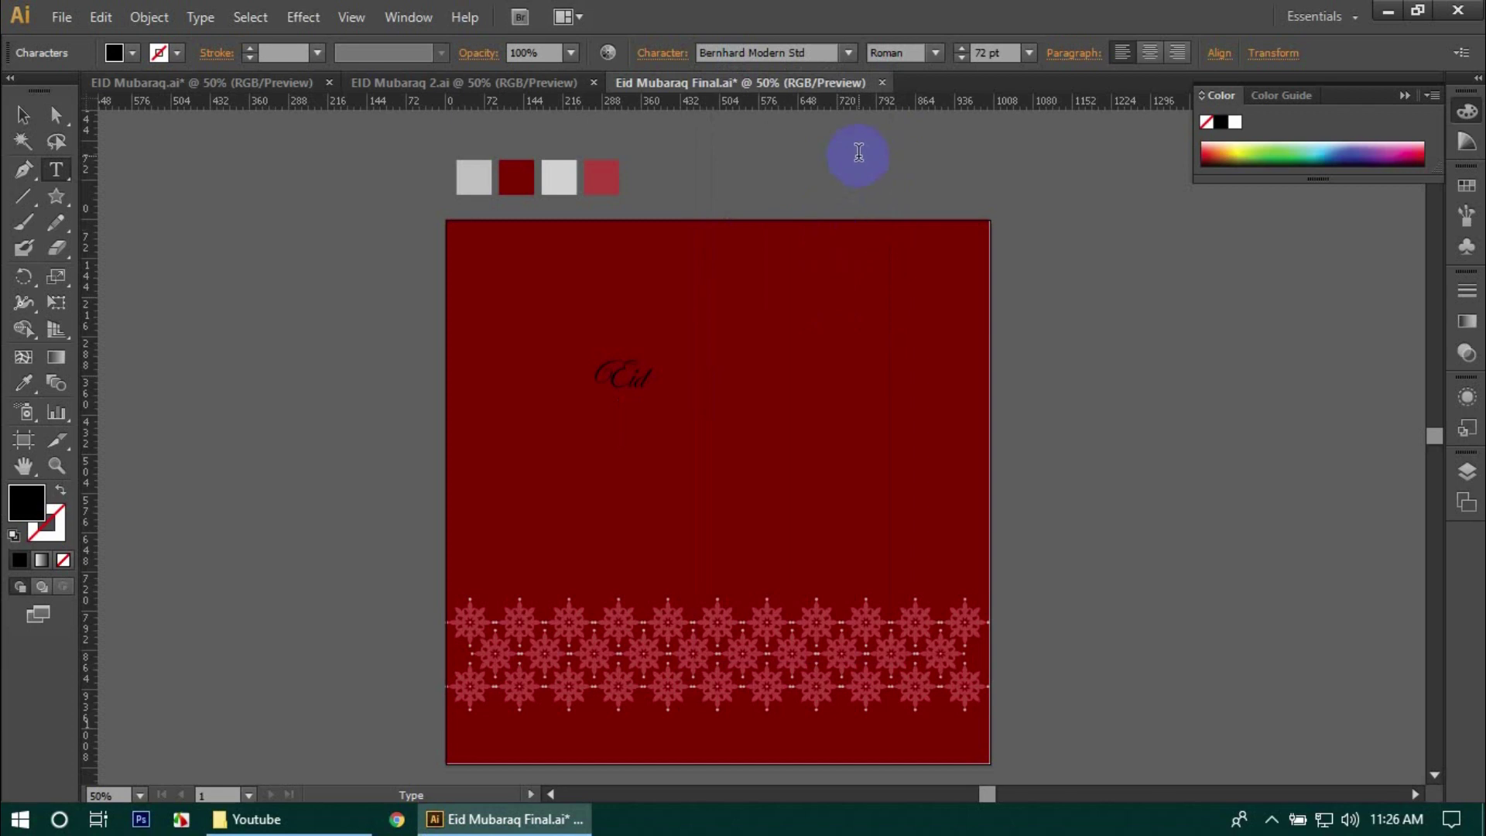
pyautogui.write('ubaraq')
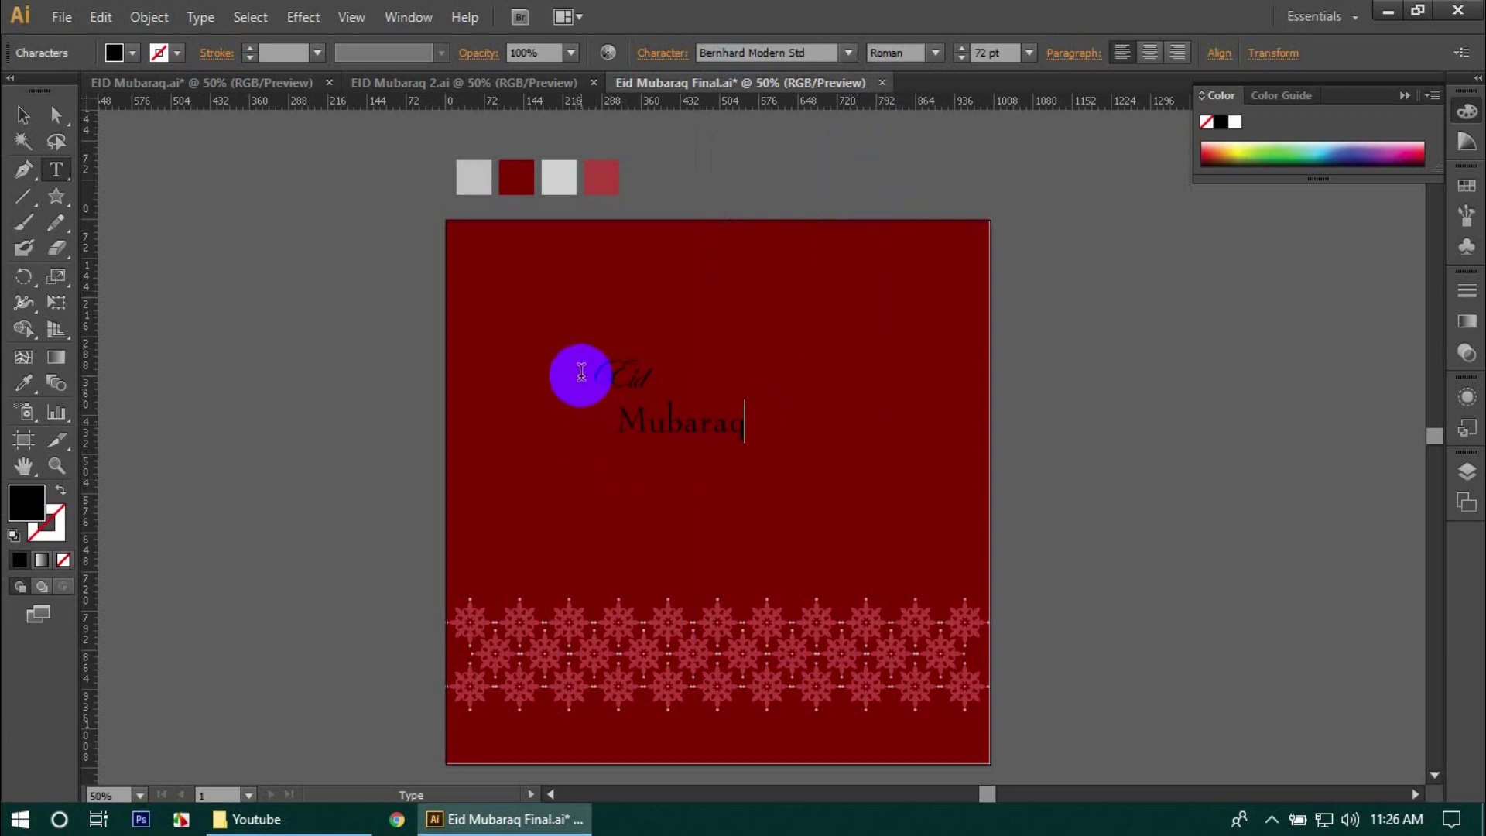
pyautogui.moveTo(580, 374); pyautogui.dragTo(756, 428)
pyautogui.click(26, 114)
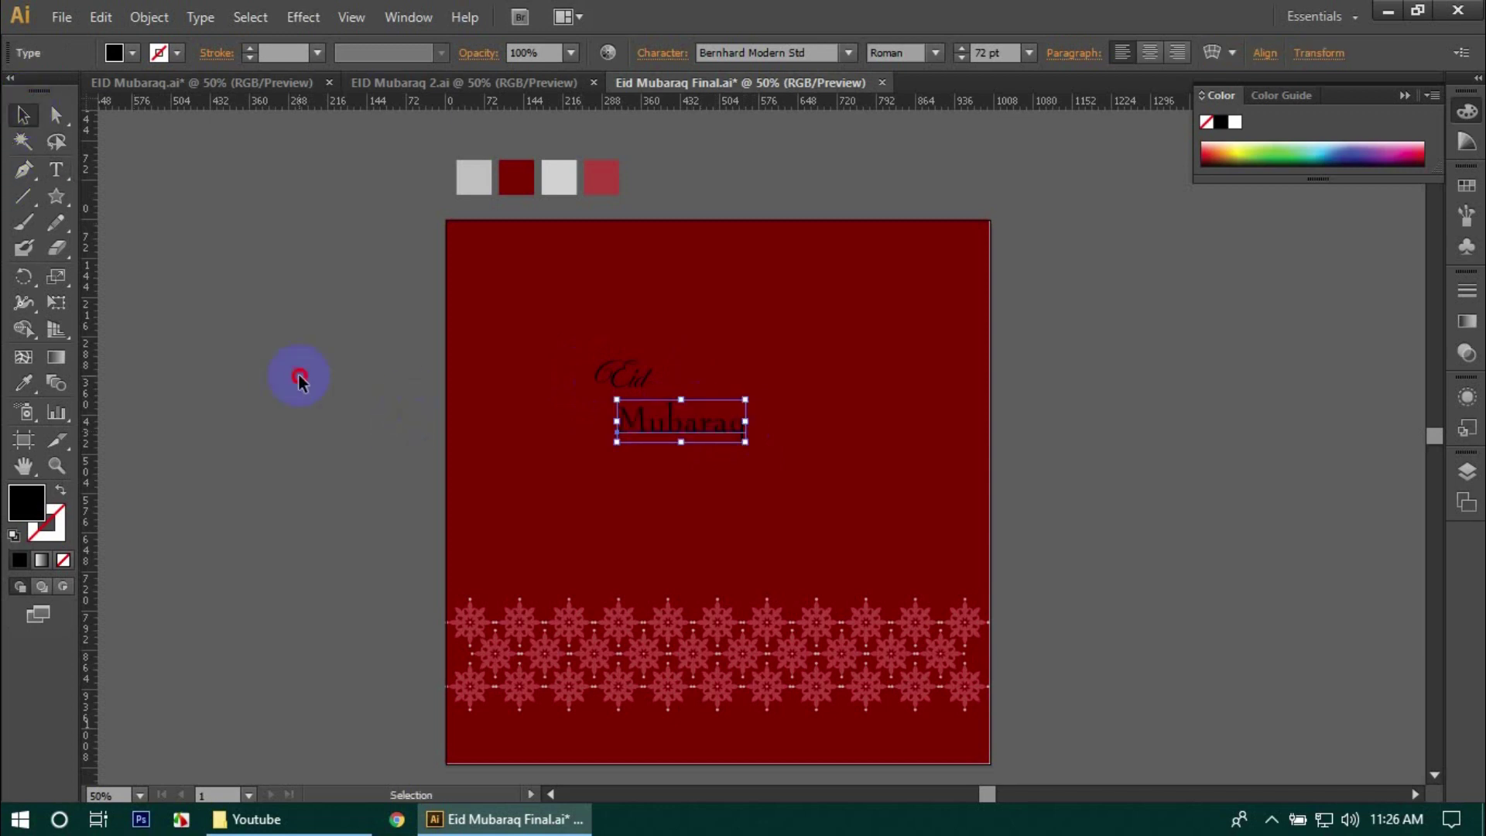
# - Recolor both words light gray by sampling the third color swatch above the artboard with the Eyedropper
pyautogui.click(487, 418)
pyautogui.click(611, 375)
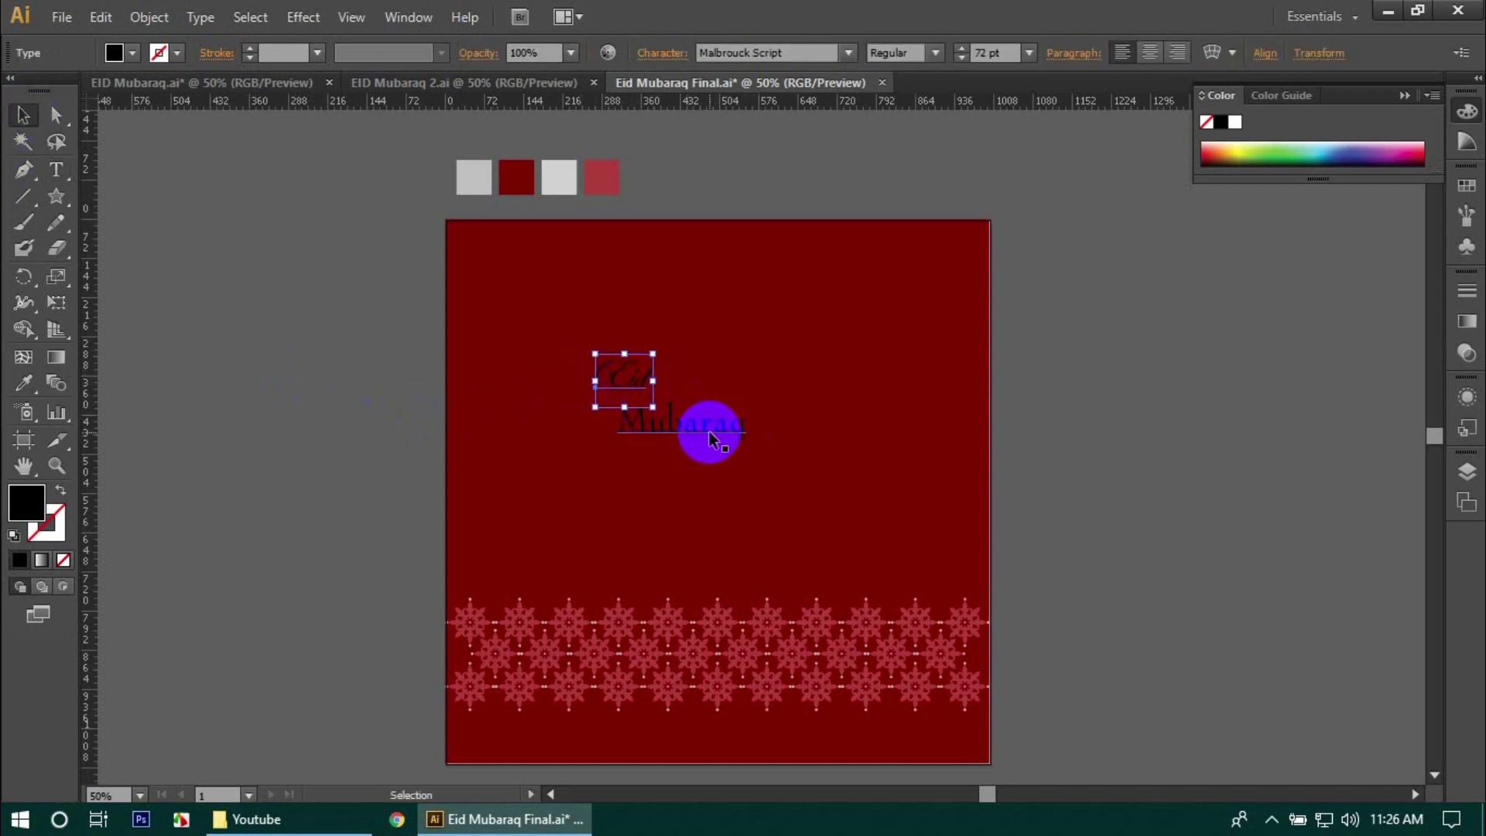
pyautogui.keyDown('shift'); pyautogui.click(685, 434); pyautogui.keyUp('shift')
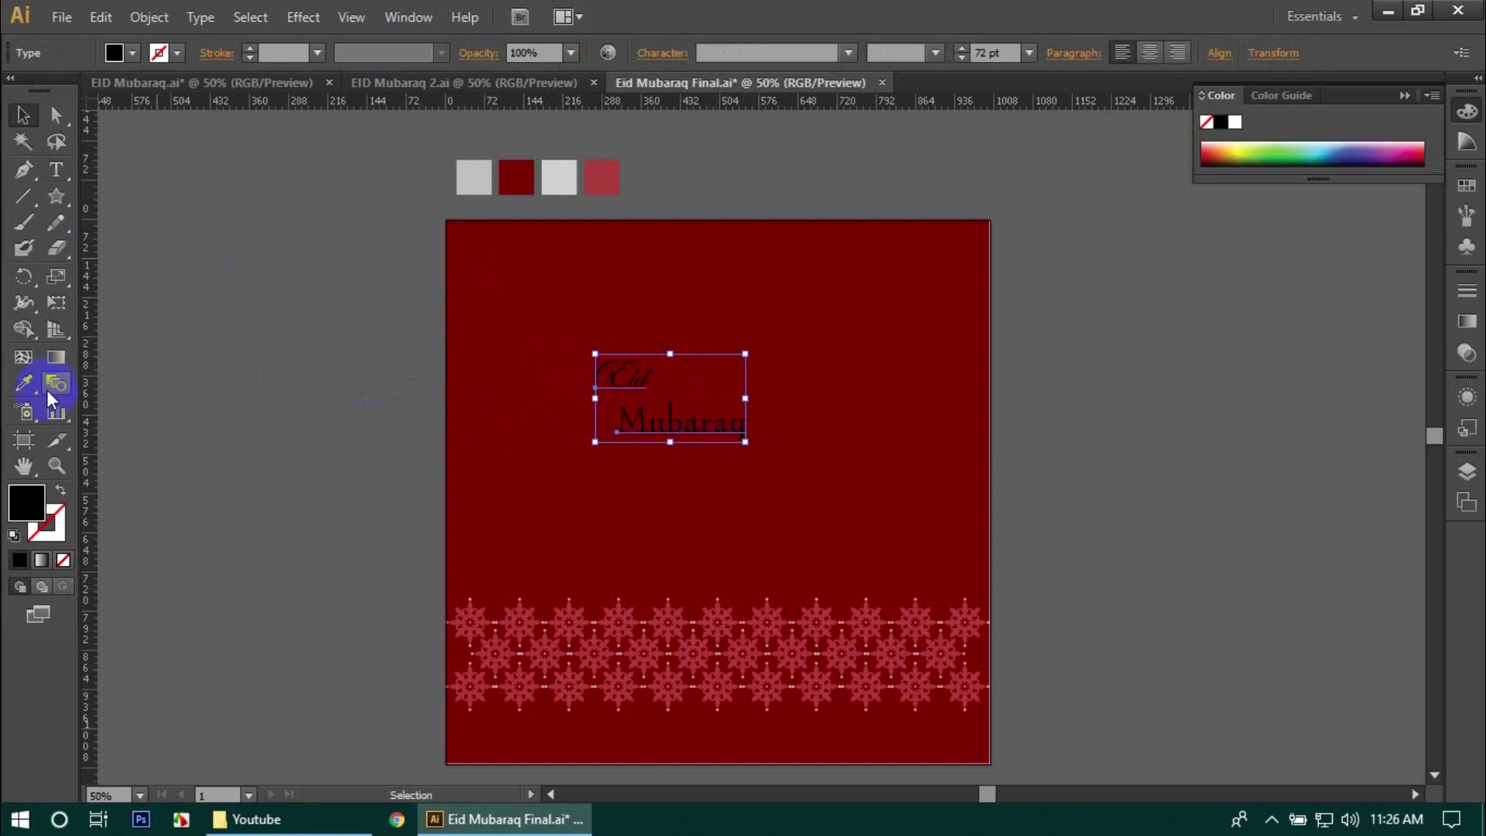
pyautogui.click(25, 379)
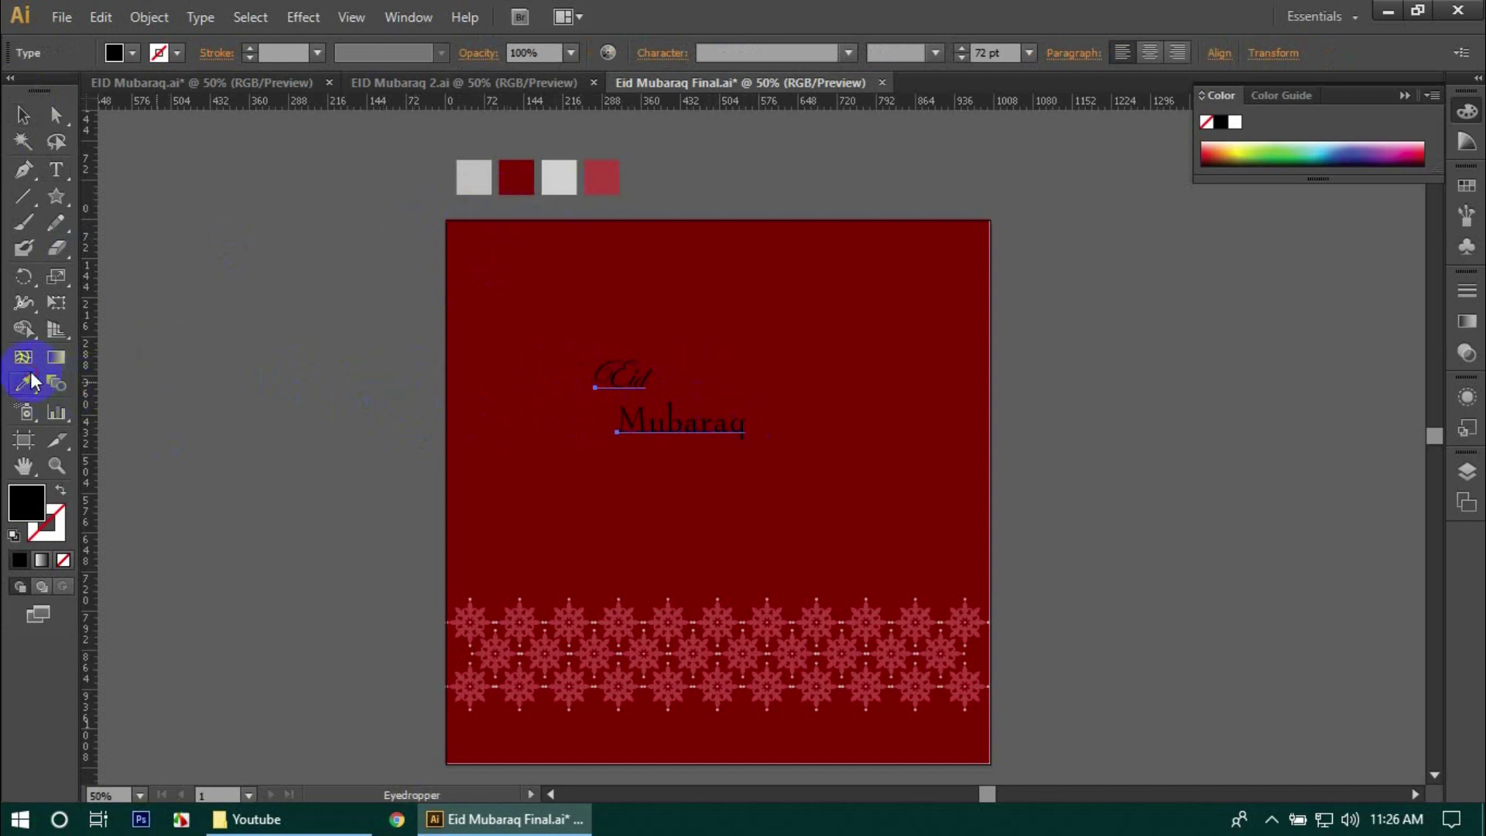
pyautogui.click(579, 183)
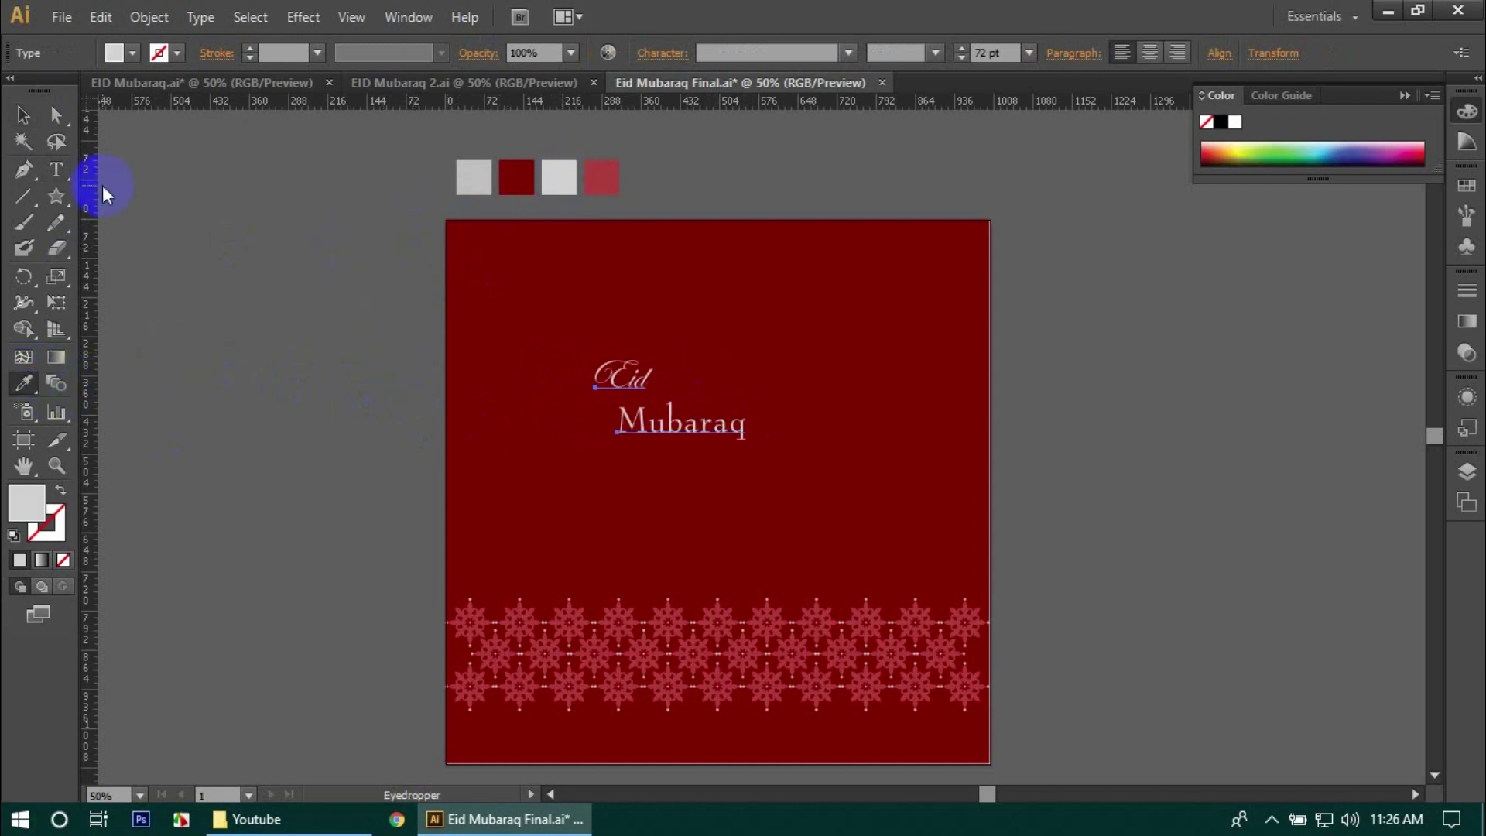
pyautogui.click(27, 114)
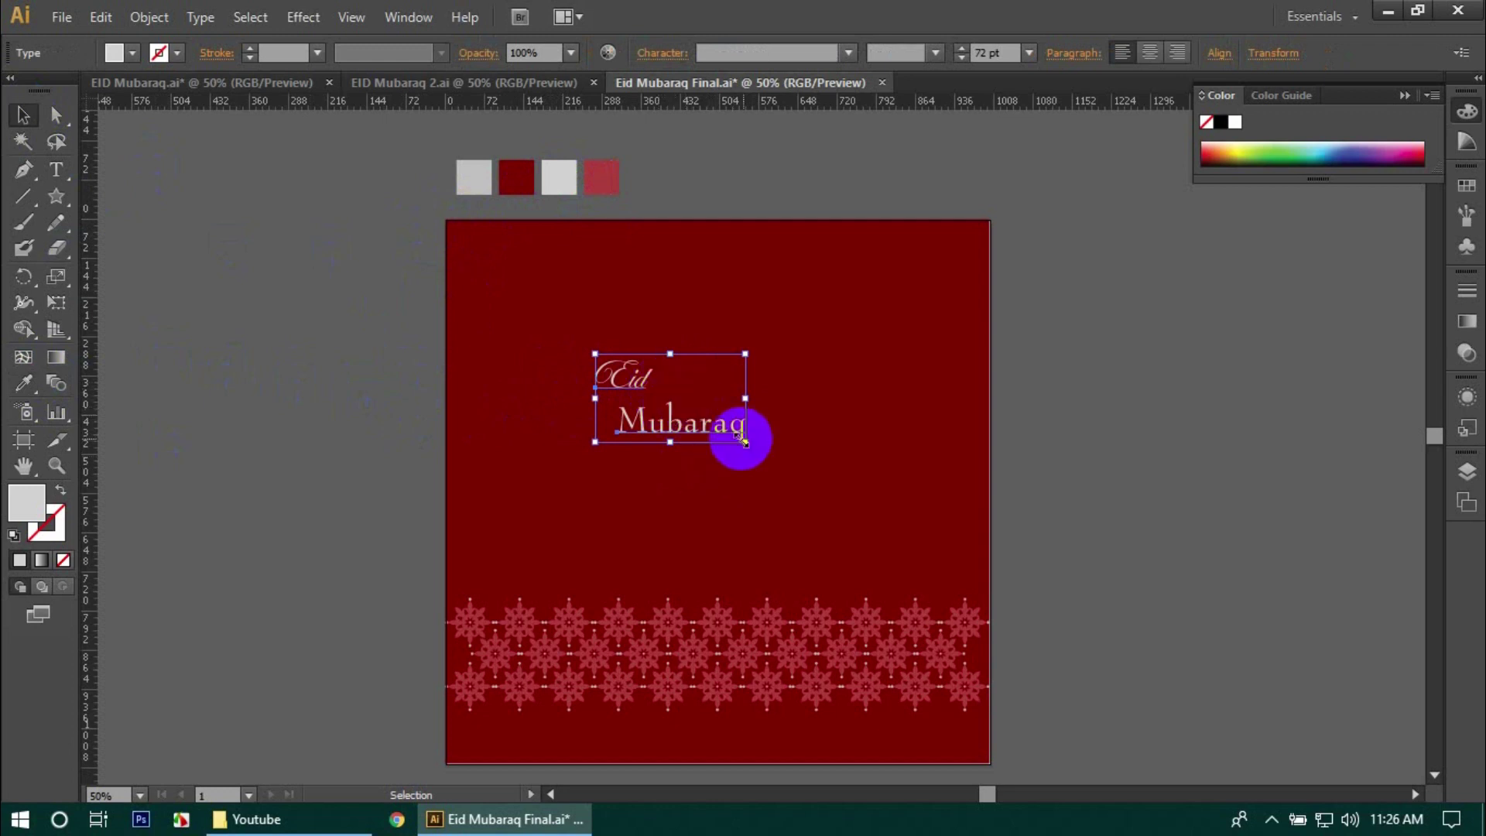
# - Enlarge both words together to about 158 pt, position them mid-artboard and center "Eid" above "Mubaraq"
pyautogui.moveTo(744, 439); pyautogui.dragTo(836, 491)
pyautogui.moveTo(679, 450); pyautogui.dragTo(725, 458)
pyautogui.click(906, 374)
pyautogui.moveTo(649, 376); pyautogui.dragTo(801, 377)
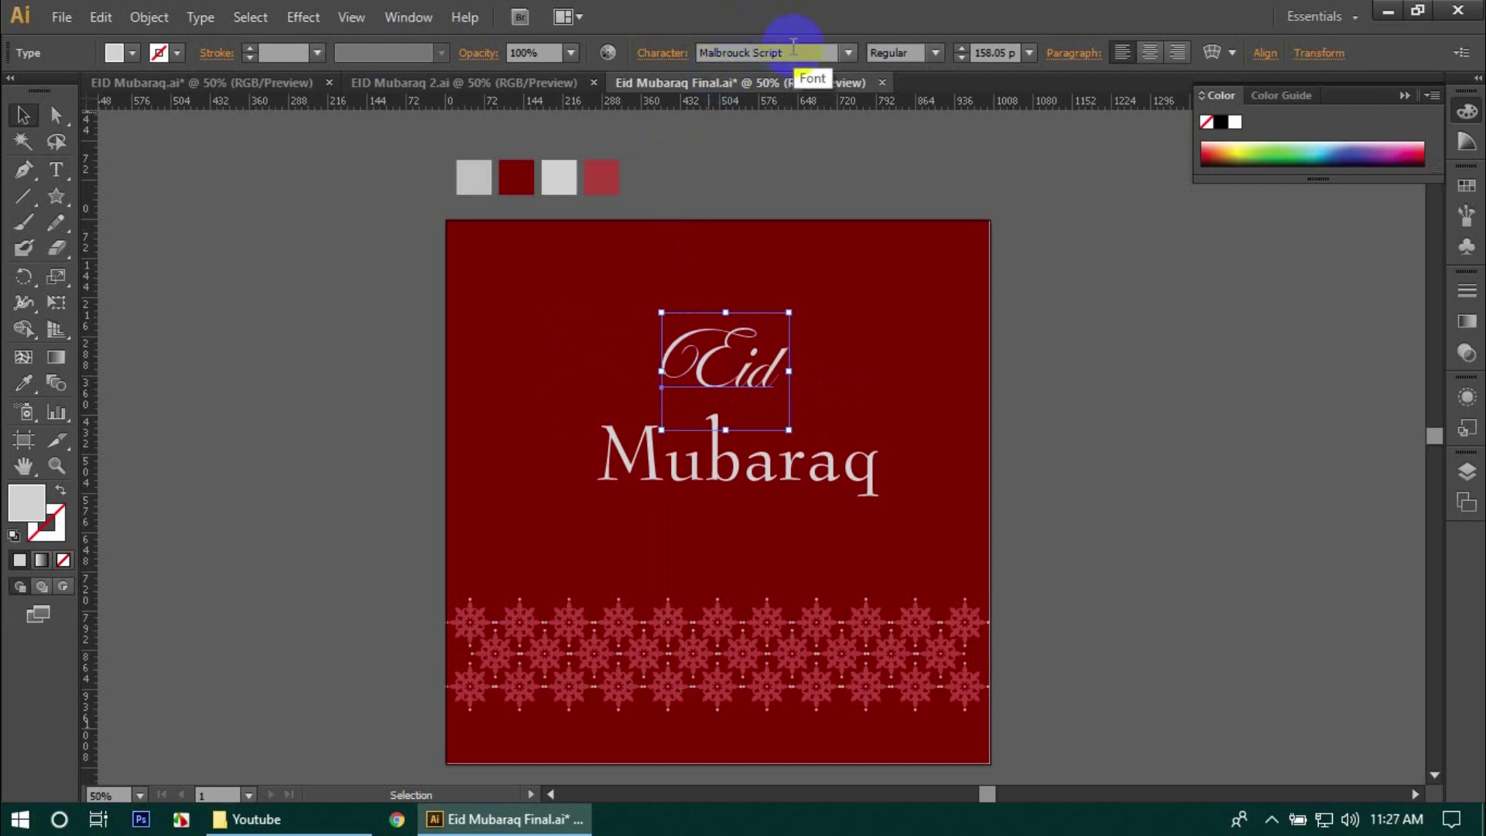
pyautogui.click(832, 348)
# - Show the Malbrouck Script glyph alternates for the letter "d" in "Eid"
pyautogui.click(56, 169)
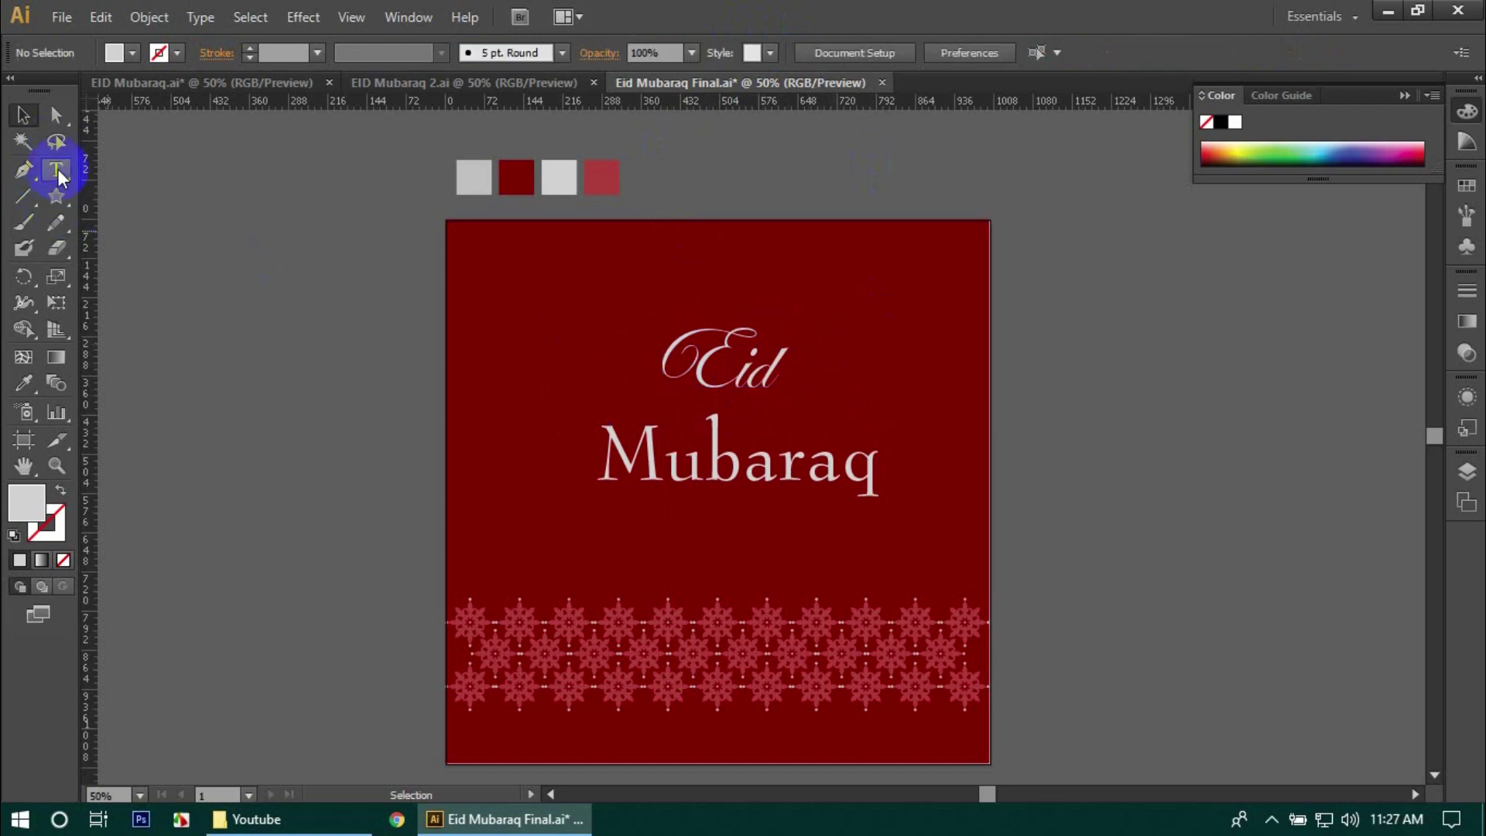
pyautogui.moveTo(800, 362)
pyautogui.mouseDown()
pyautogui.moveTo(687, 358)
pyautogui.moveTo(756, 392)
pyautogui.moveTo(774, 372)
pyautogui.mouseUp()
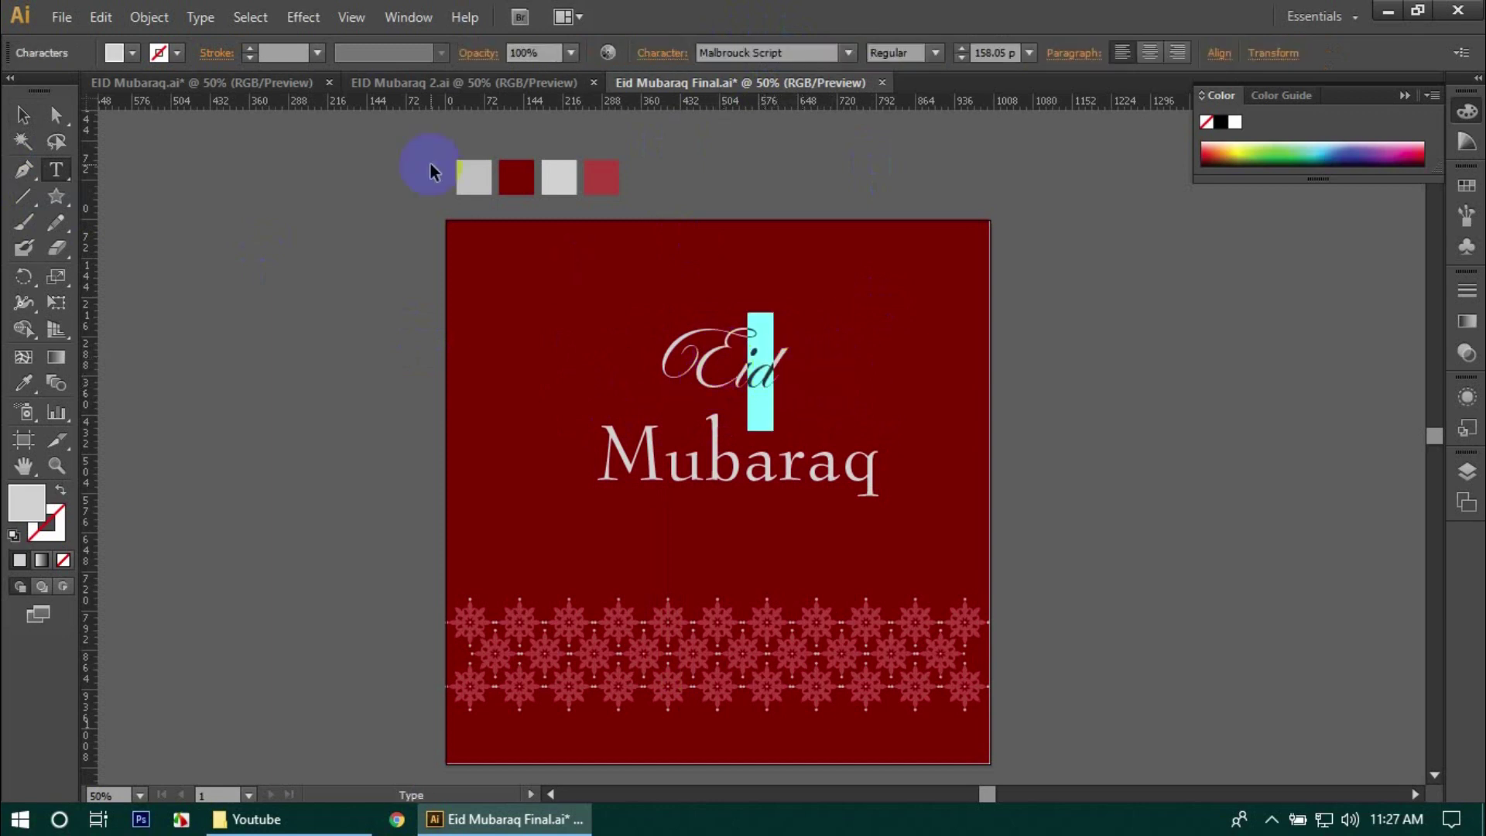
pyautogui.click(184, 22)
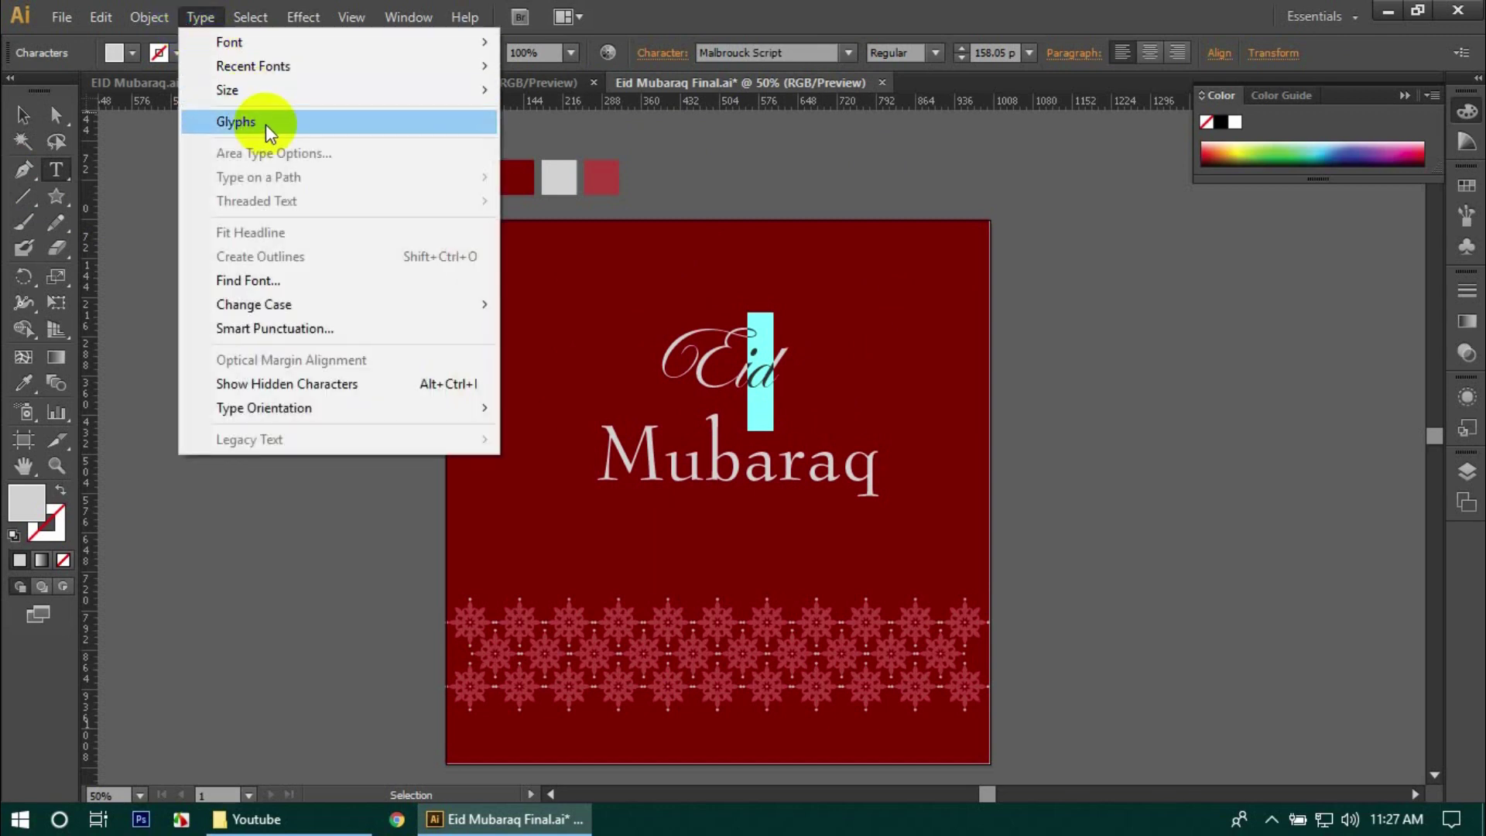
pyautogui.click(266, 124)
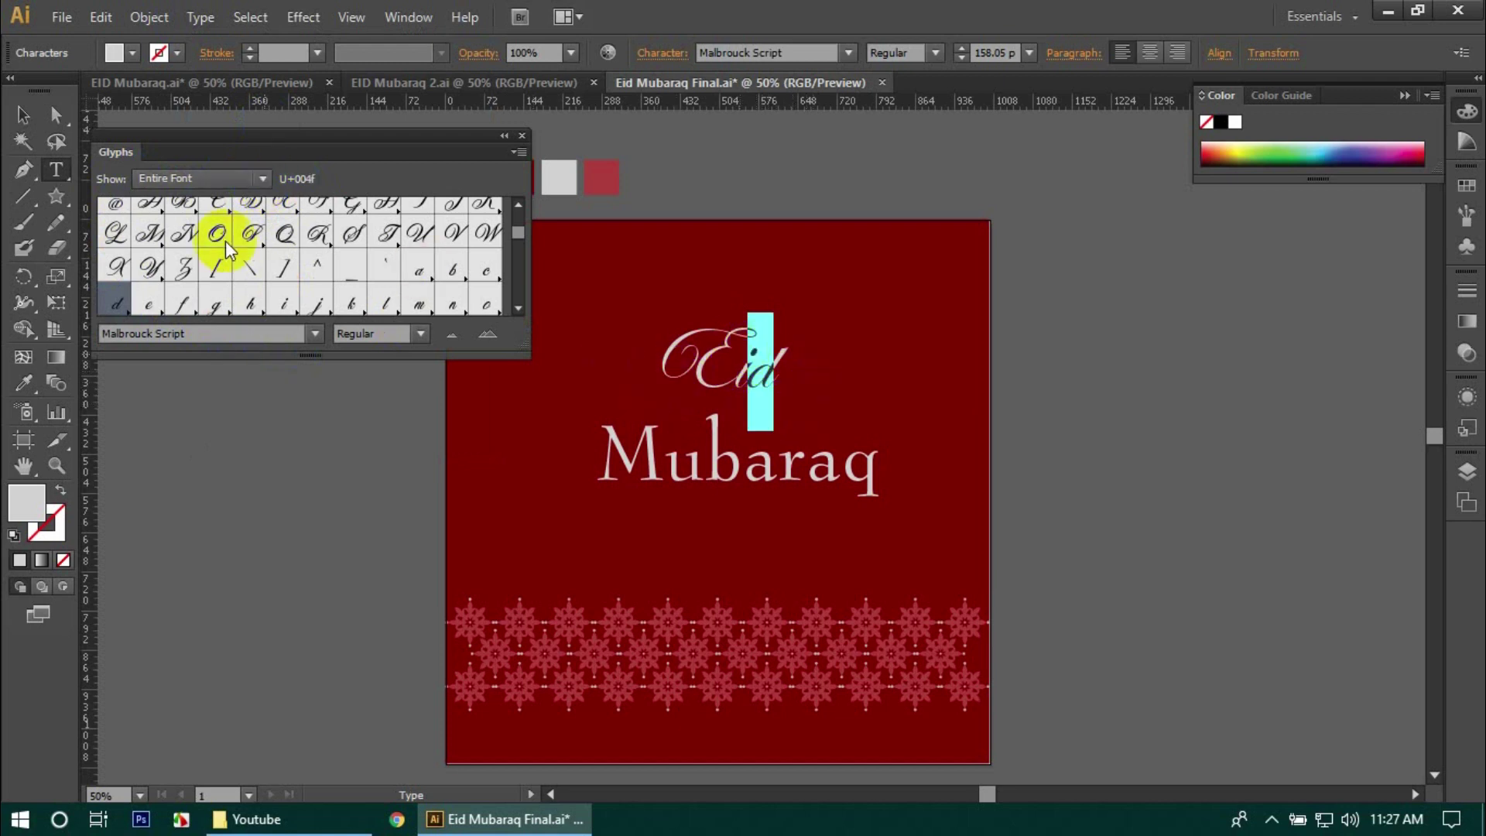
pyautogui.click(267, 181)
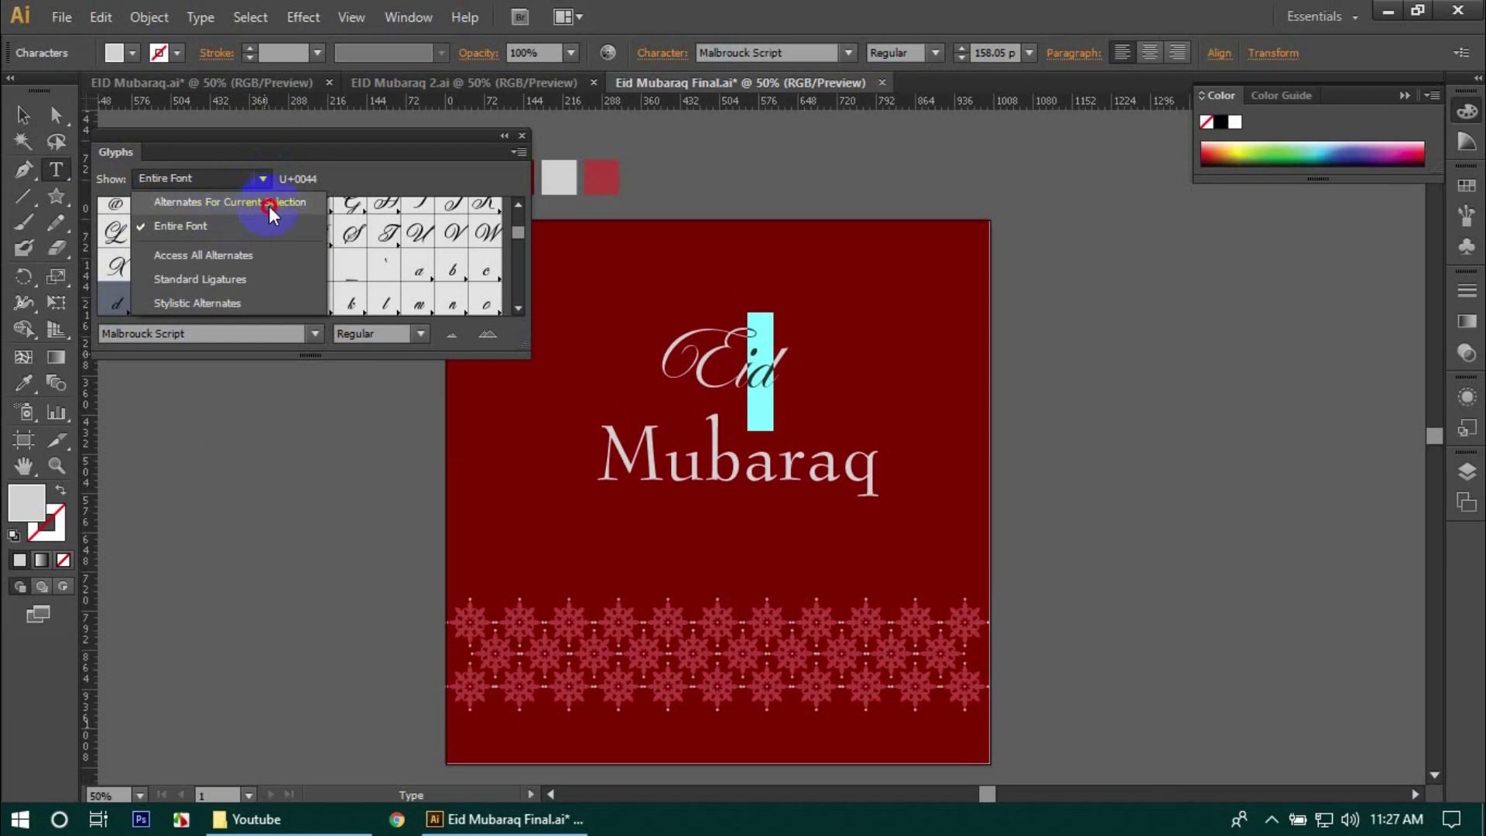
pyautogui.click(268, 206)
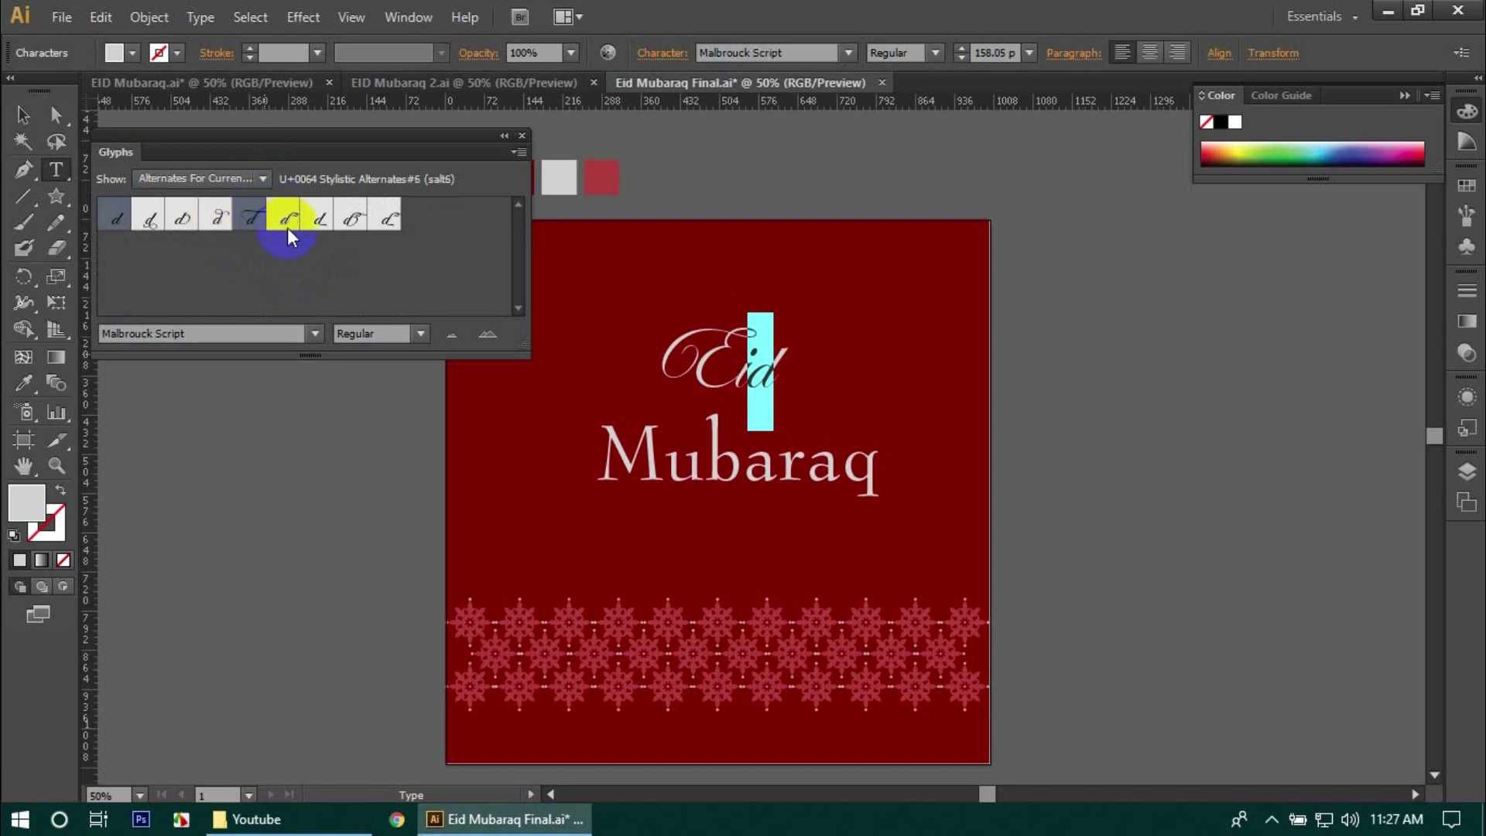
# - Try several stylistic alternates for the "d" in "Eid", keep the one with the looped closing swash, and close the glyph list
pyautogui.doubleClick(151, 216)
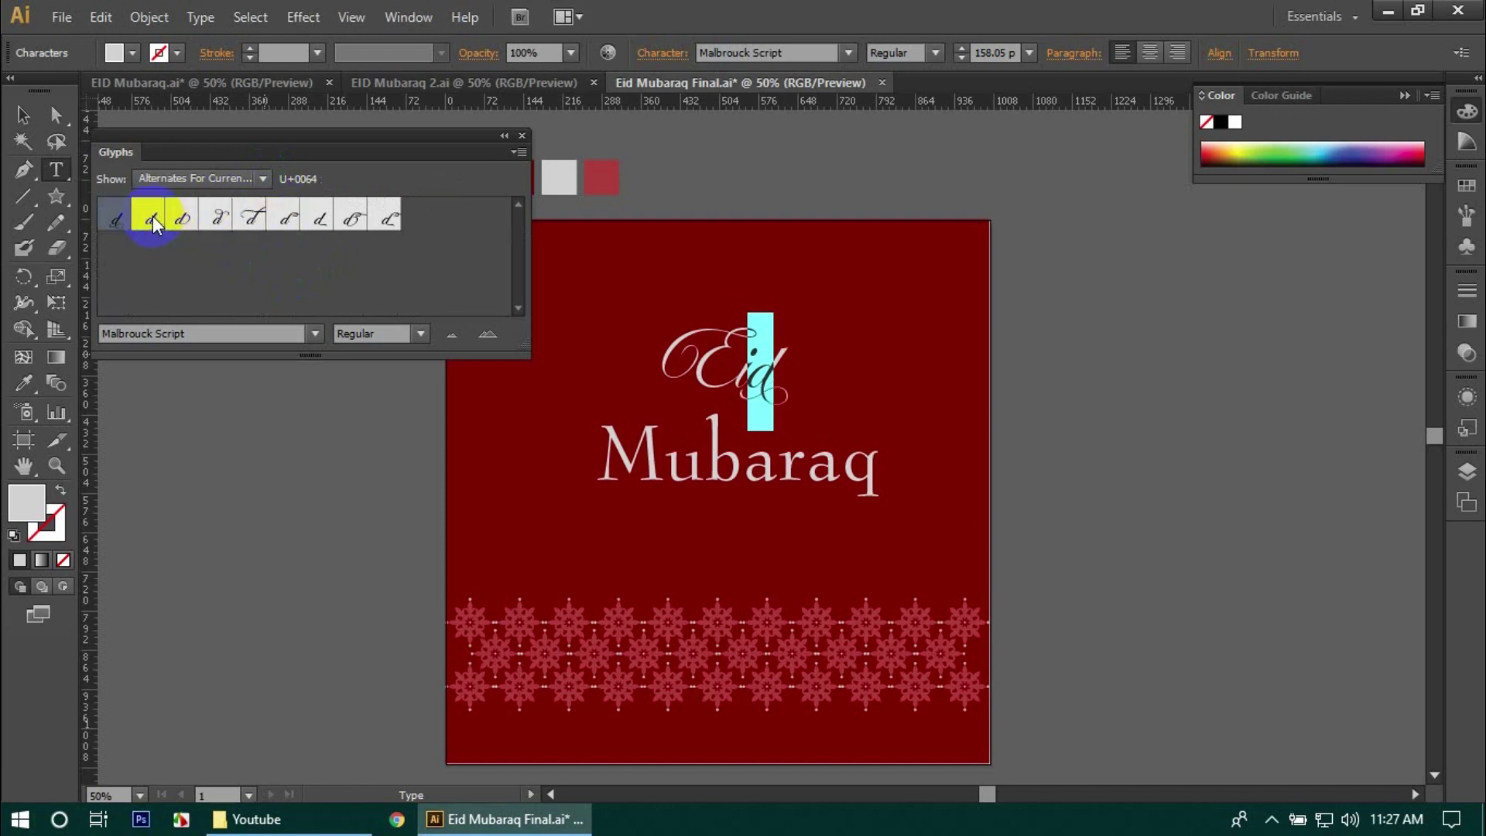
pyautogui.doubleClick(181, 218)
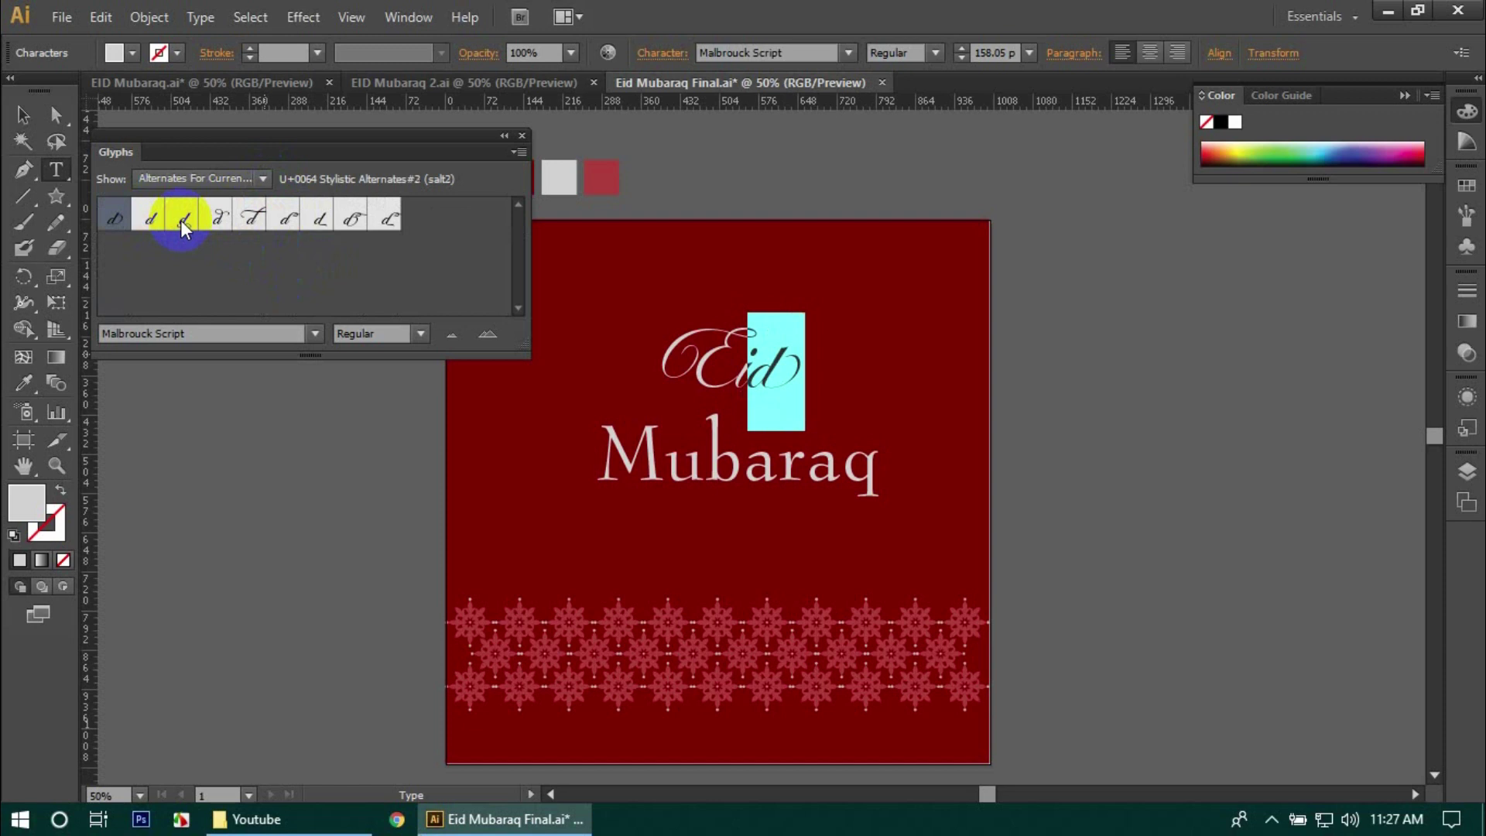
pyautogui.moveTo(856, 397); pyautogui.dragTo(774, 385)
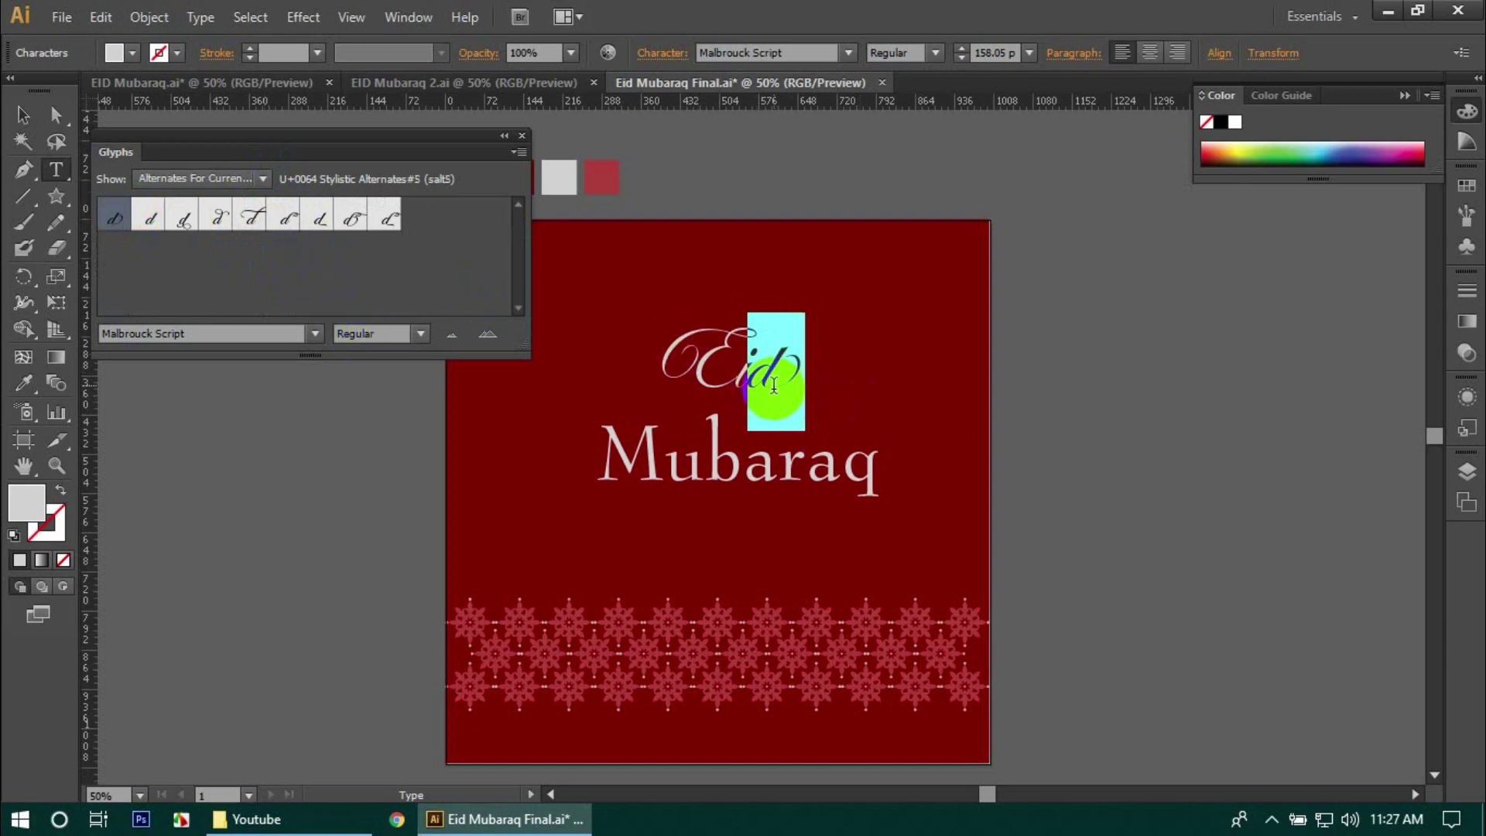
pyautogui.click(389, 222)
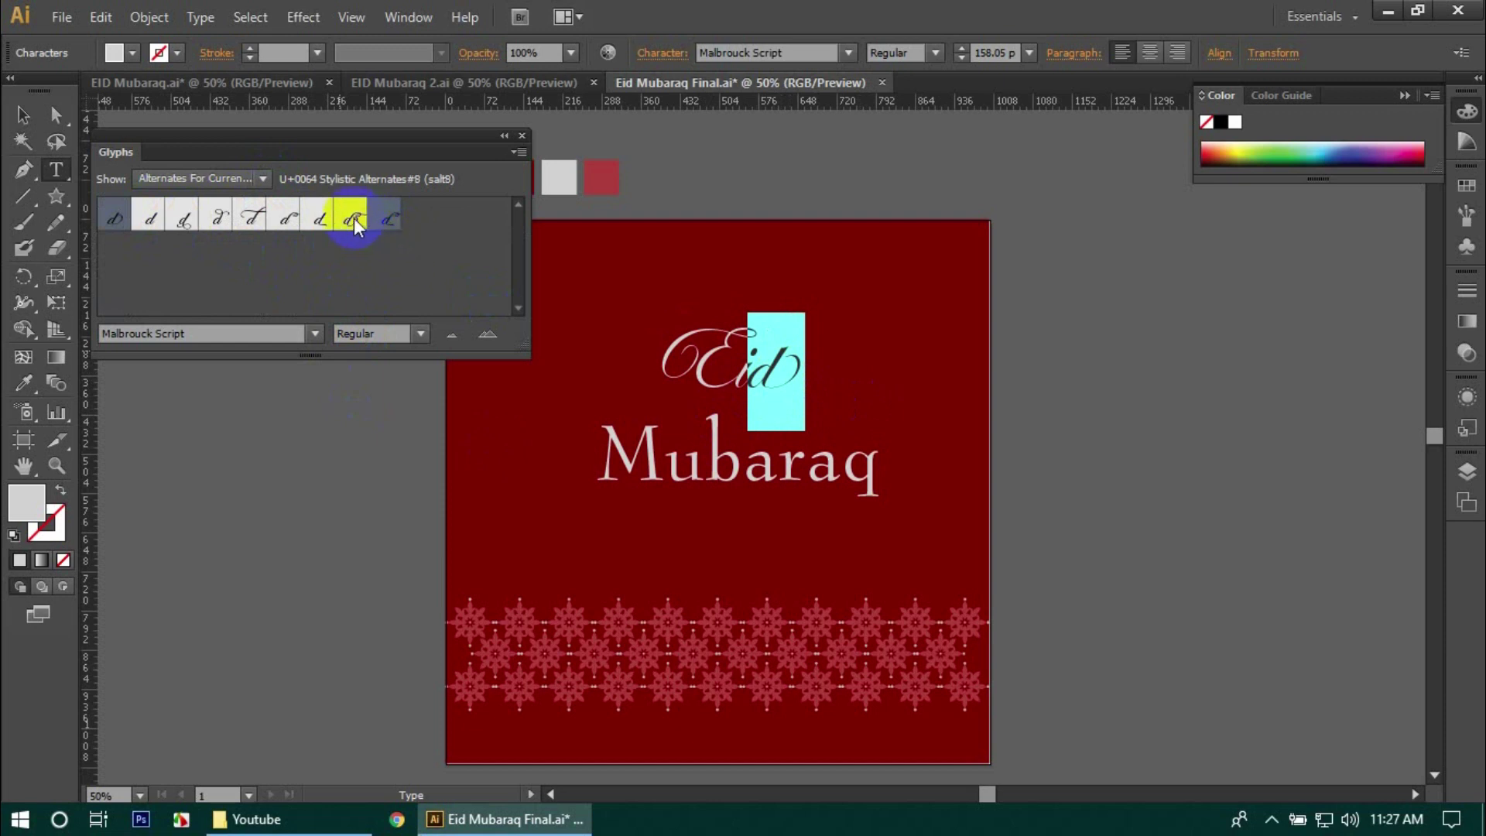
pyautogui.doubleClick(355, 217)
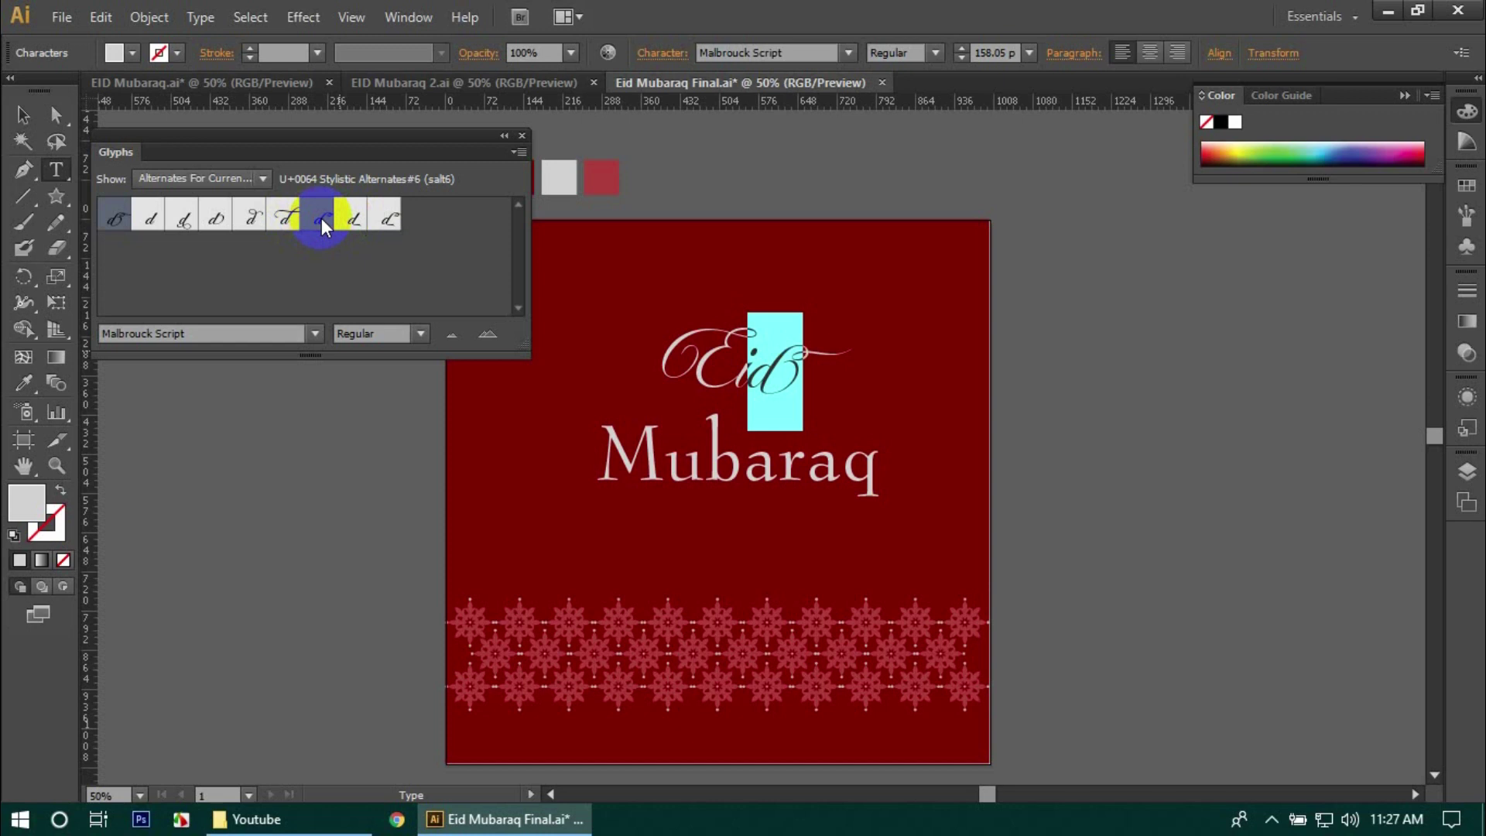
pyautogui.doubleClick(220, 222)
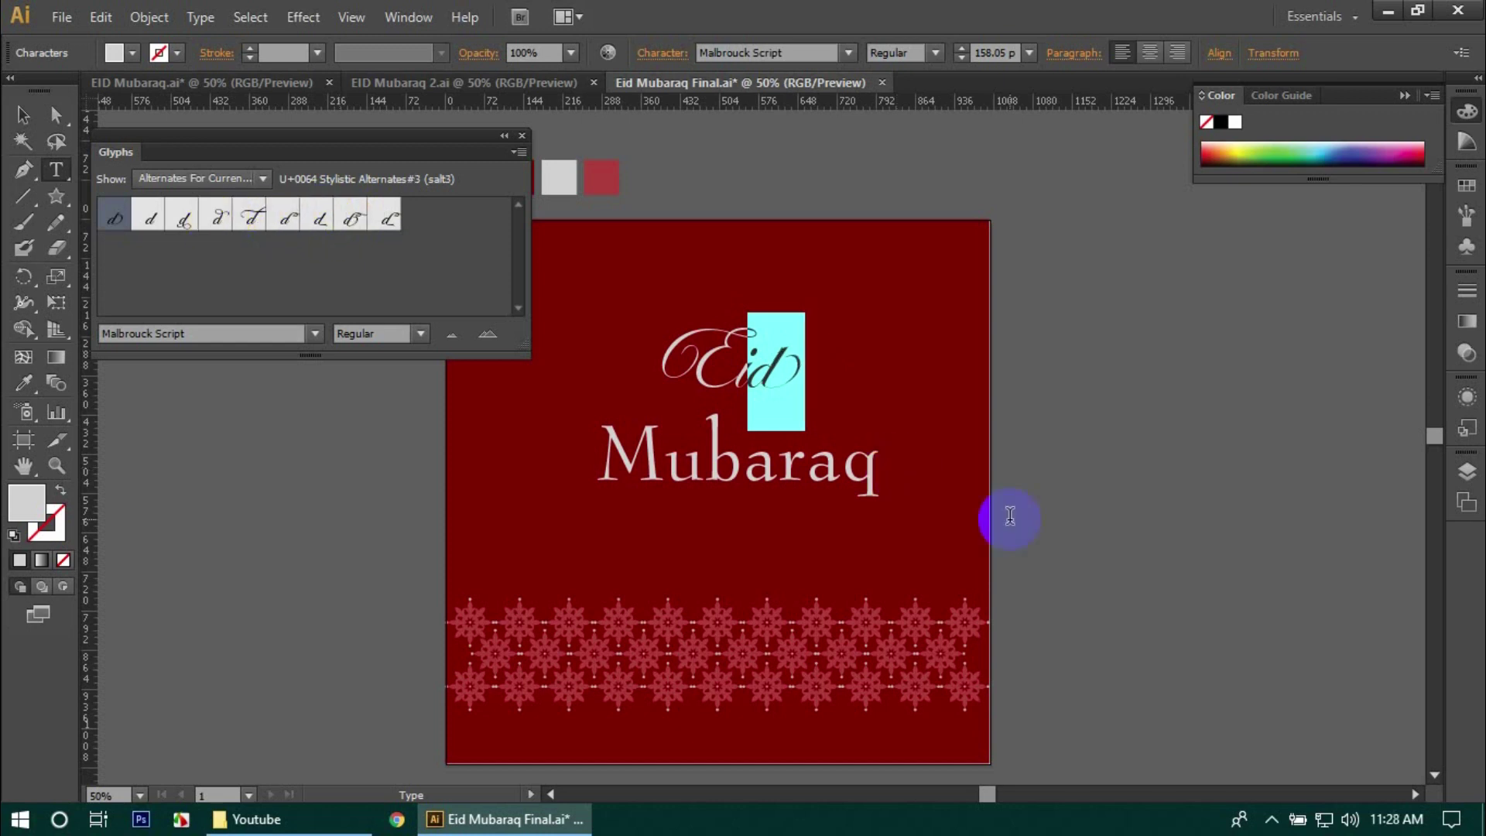
pyautogui.click(788, 386)
pyautogui.click(523, 138)
# - Enlarge "Eid" to about 297.4 pt and scale "Mubaraq" to about 143.29 pt
pyautogui.click(23, 116)
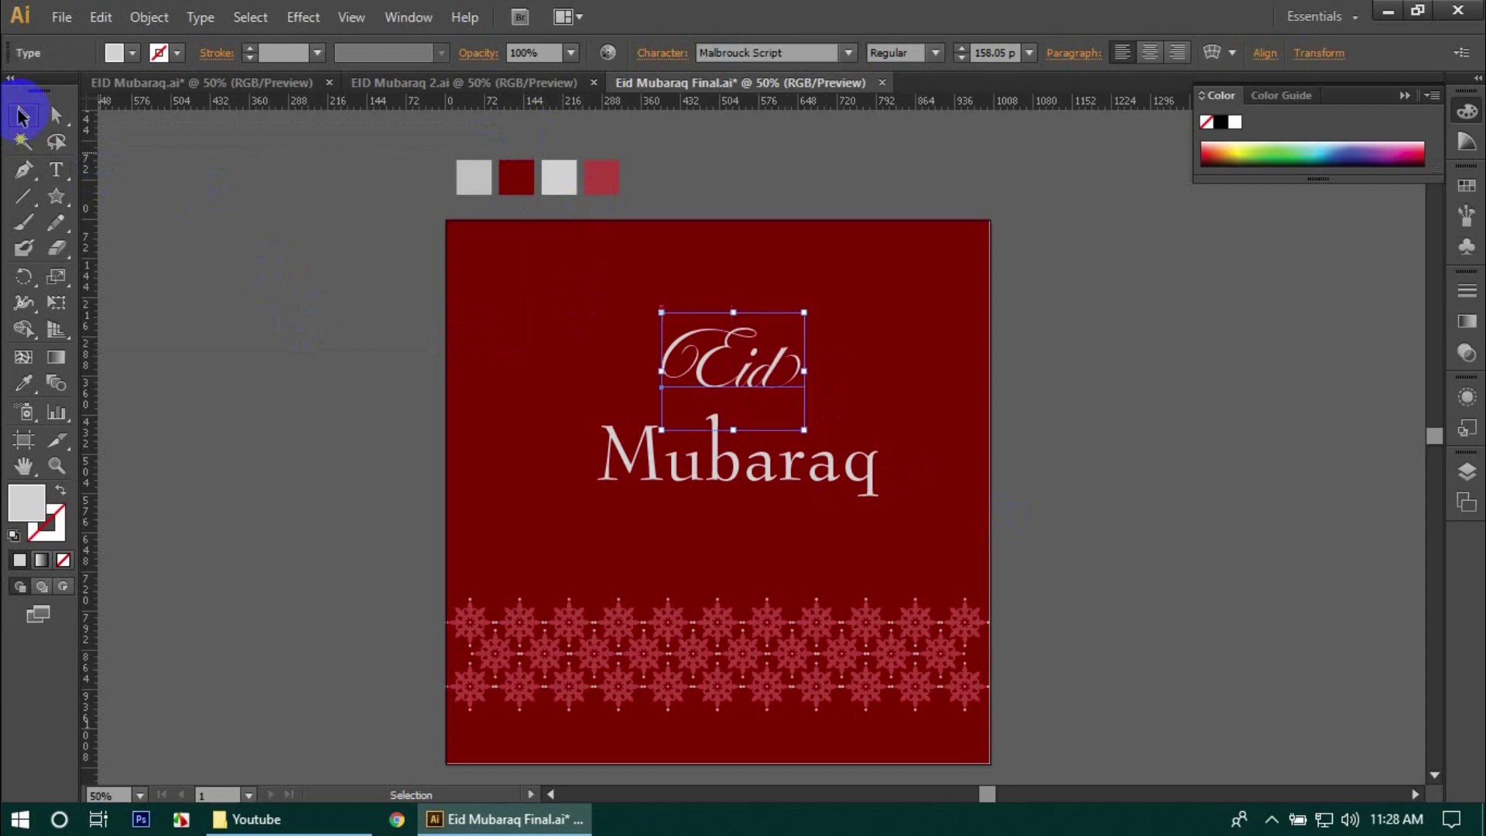
pyautogui.moveTo(804, 430); pyautogui.dragTo(952, 478)
pyautogui.click(929, 467)
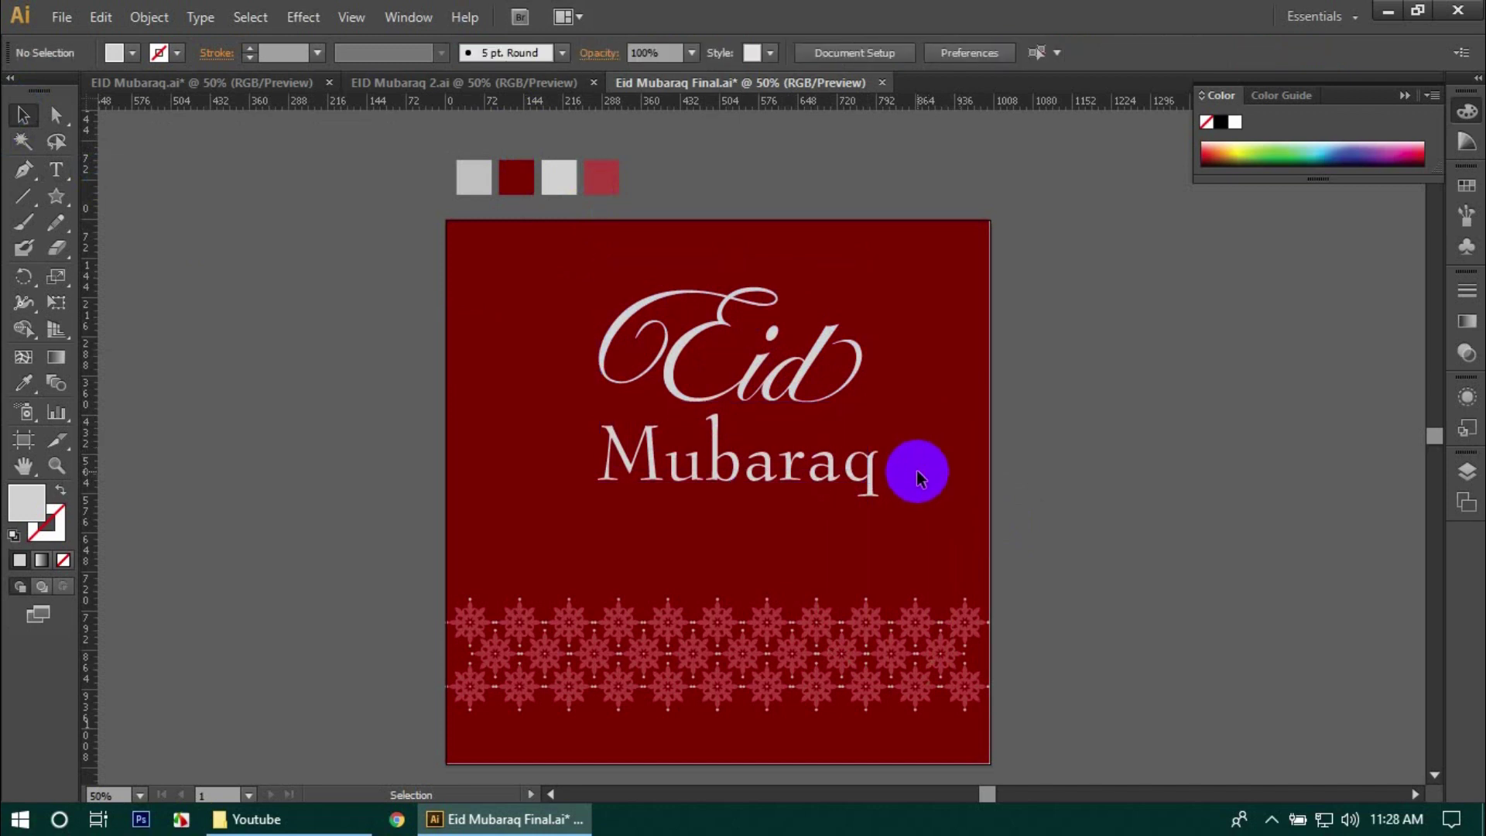
pyautogui.click(859, 473)
pyautogui.moveTo(878, 500)
pyautogui.mouseDown()
pyautogui.moveTo(865, 497)
pyautogui.moveTo(884, 505)
pyautogui.mouseUp()
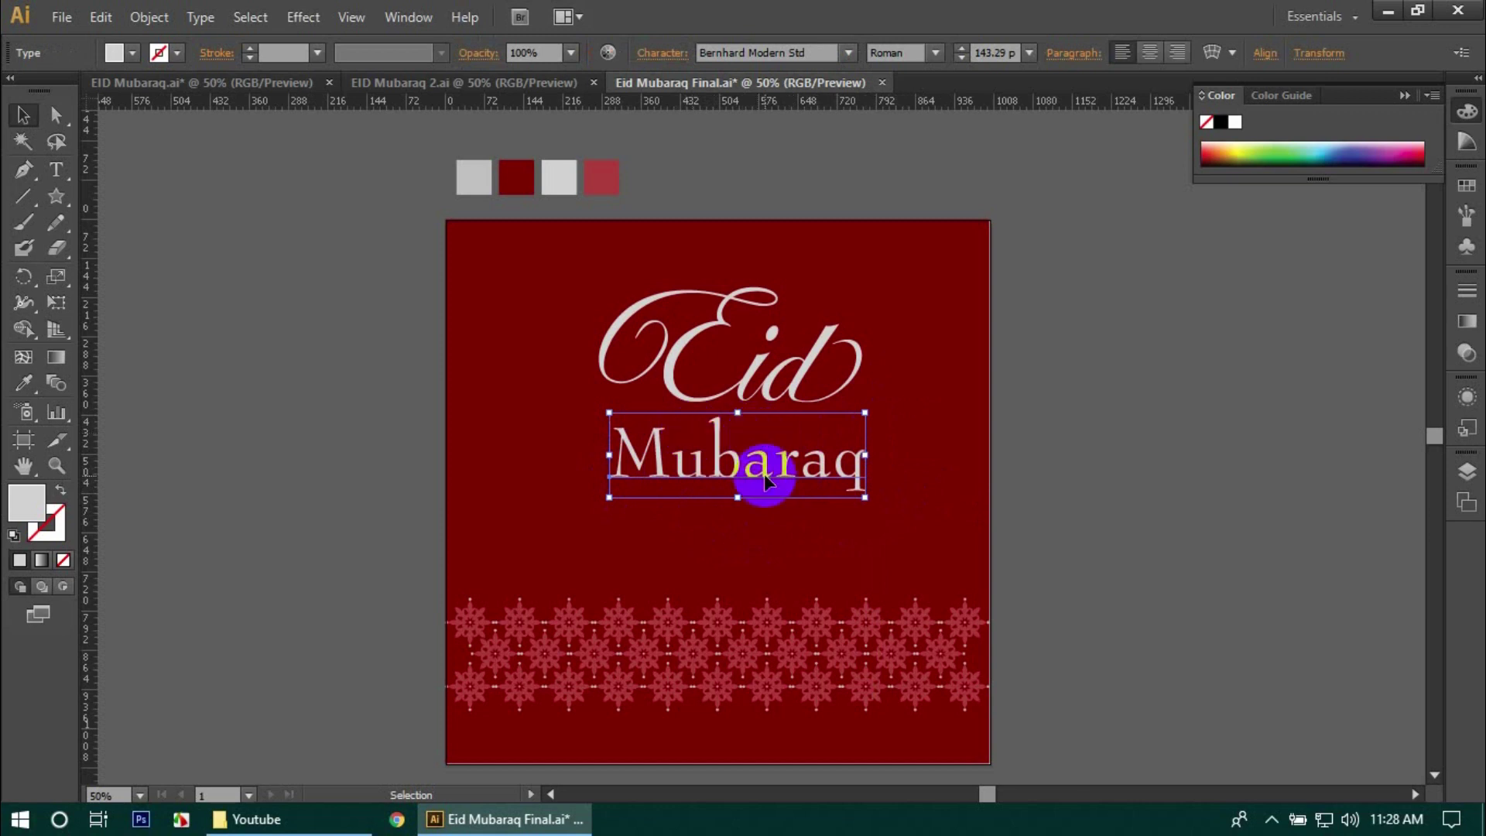
# - Widen the letter spacing of "Mubaraq" by setting its tracking to 75
pyautogui.click(668, 54)
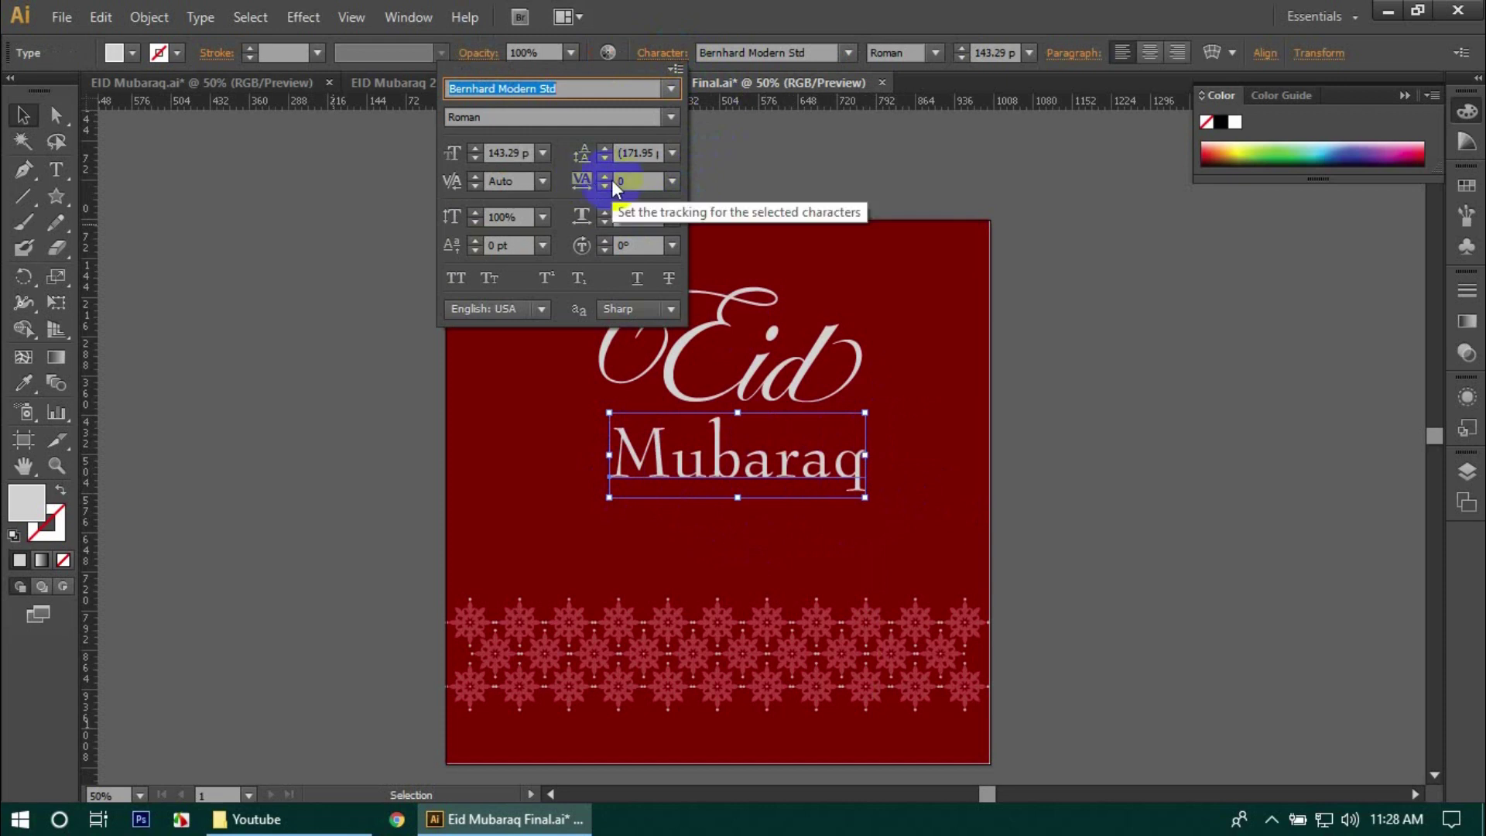
pyautogui.click(645, 179)
pyautogui.scroll(5, 646, 180)
pyautogui.scroll(5, 645, 179)
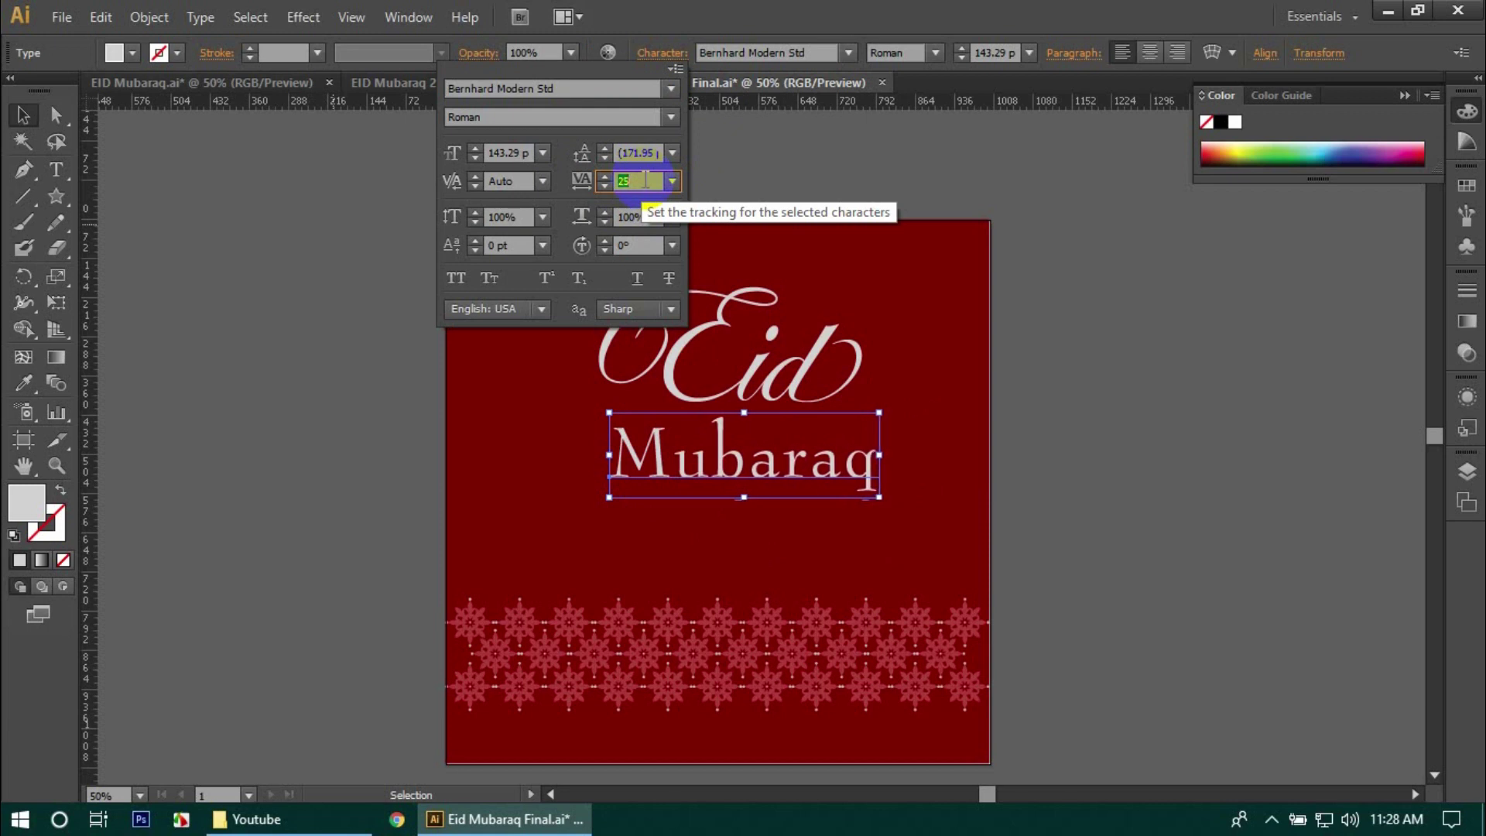
pyautogui.click(671, 183)
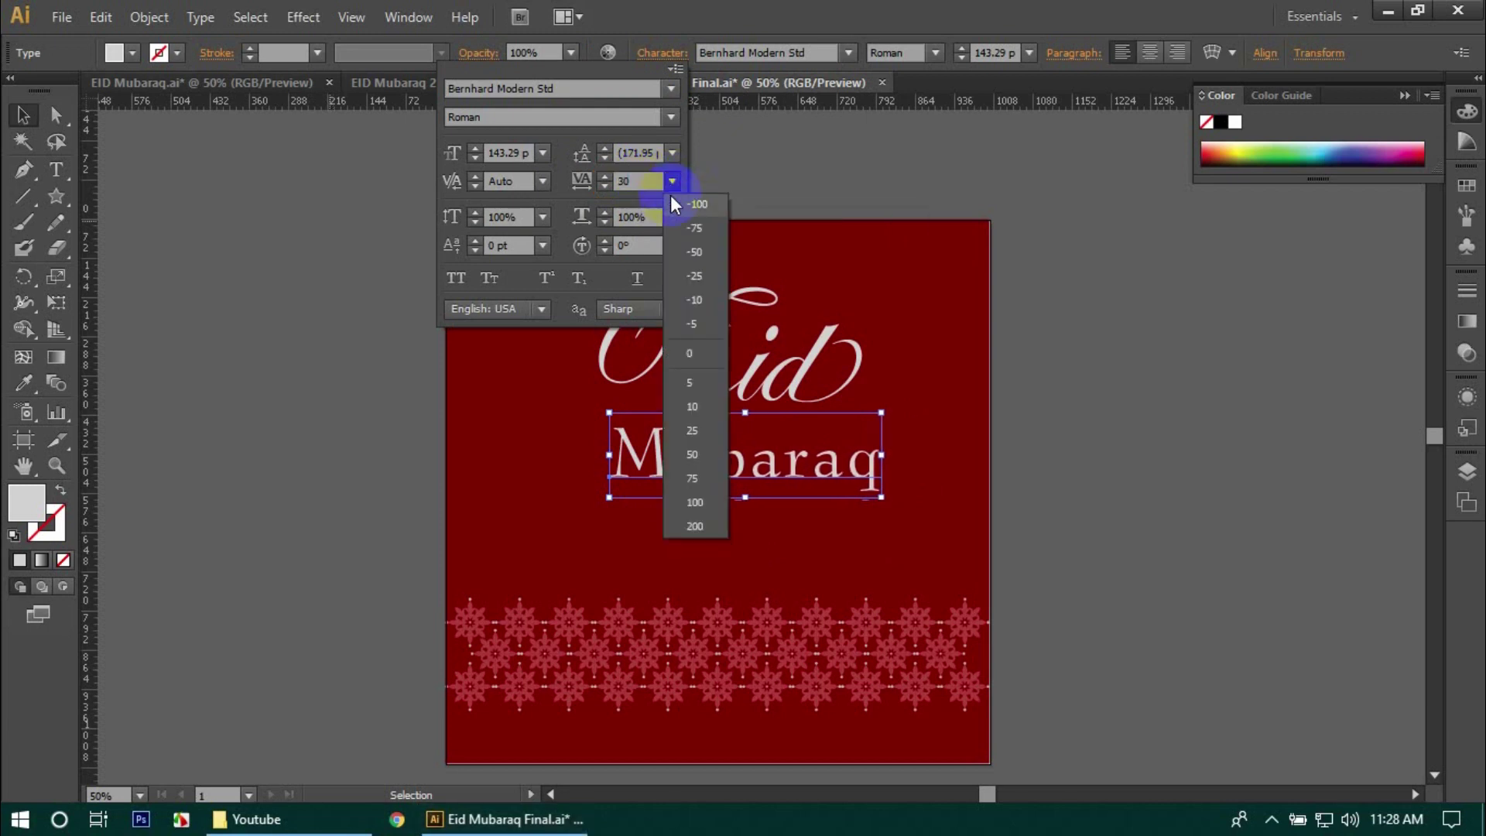
pyautogui.click(692, 455)
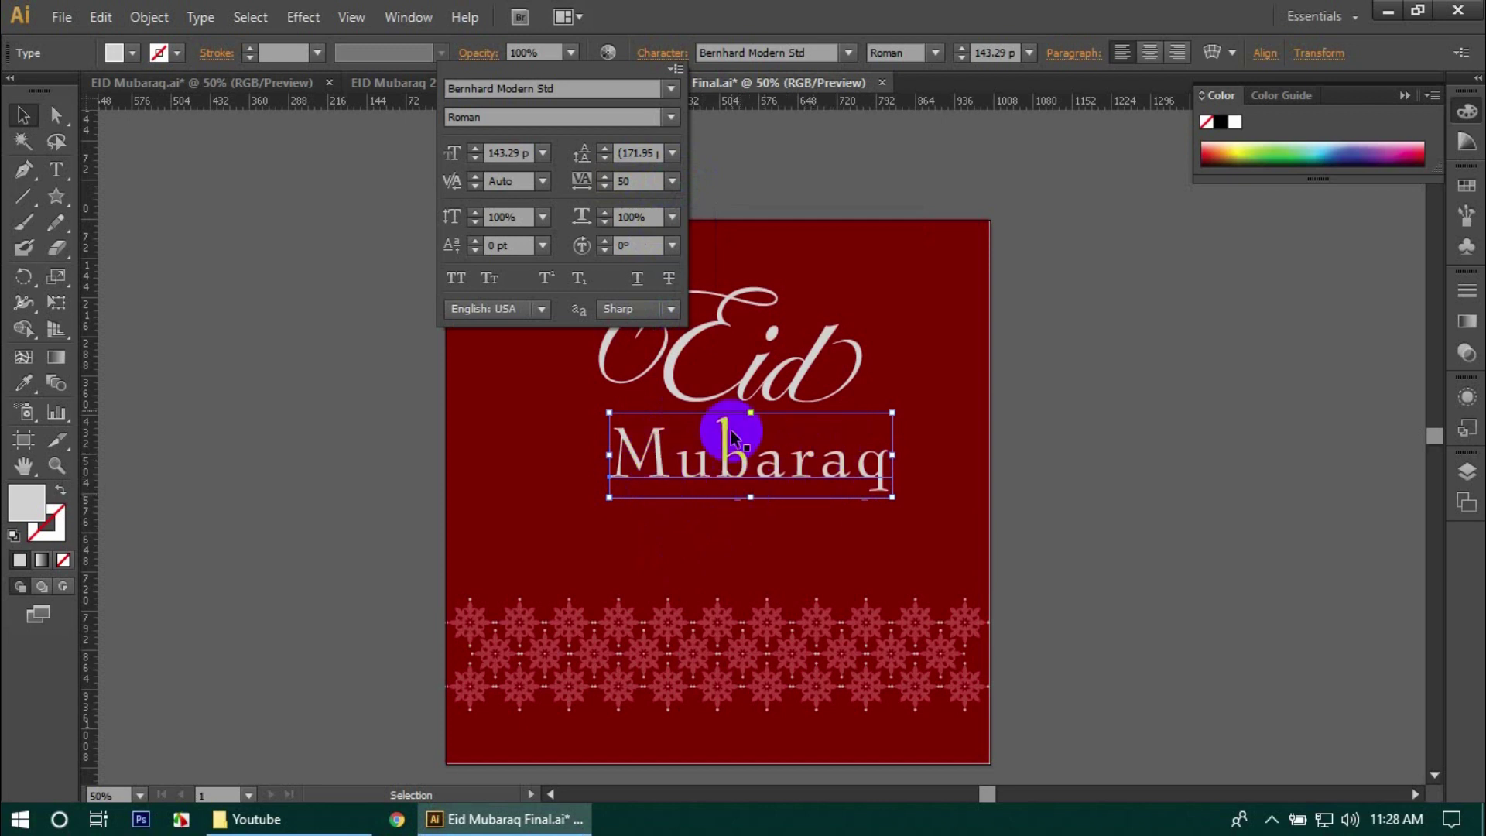
pyautogui.click(672, 182)
pyautogui.click(693, 478)
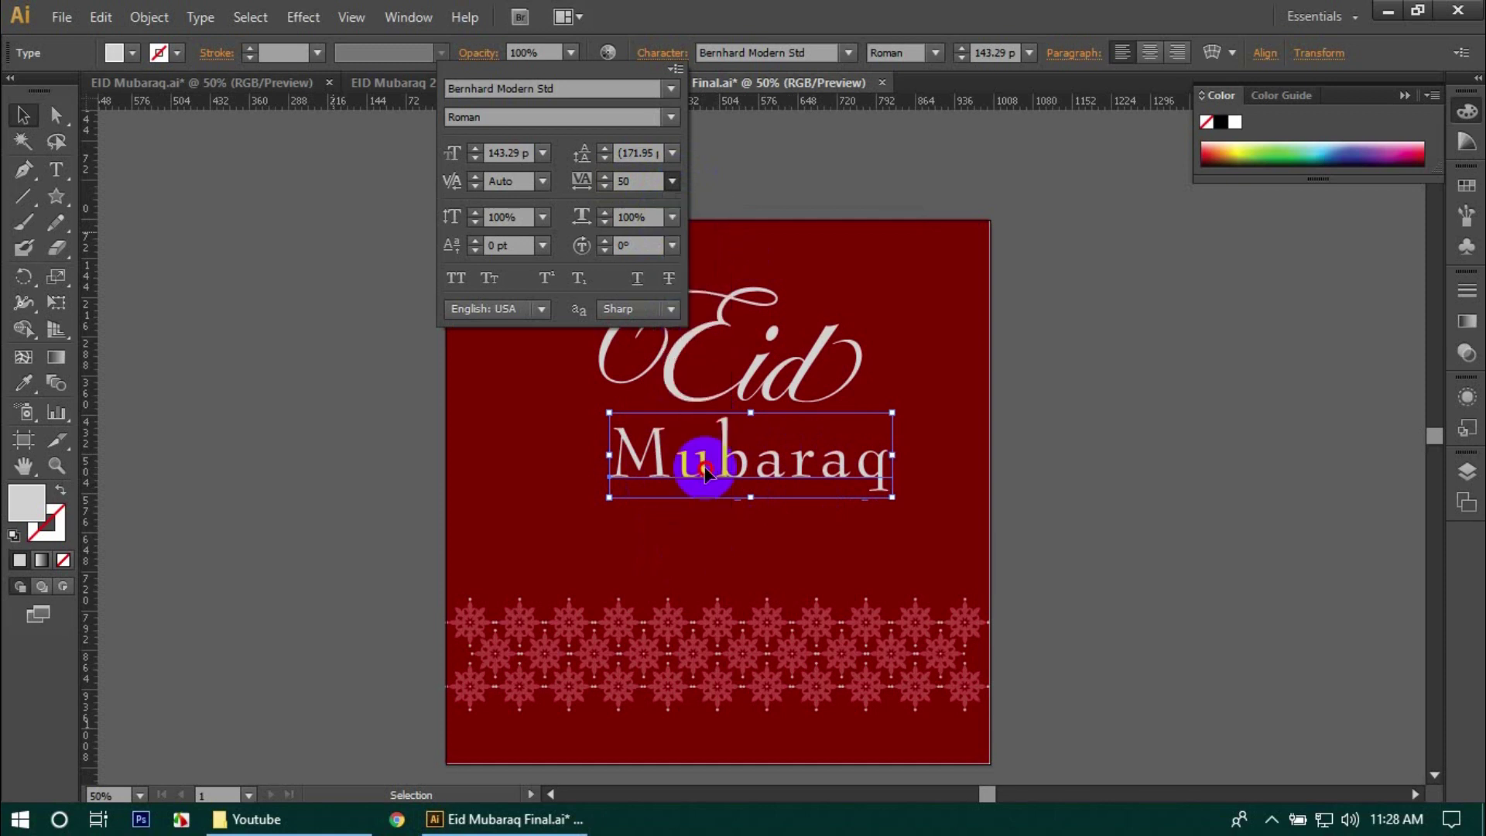
pyautogui.click(655, 54)
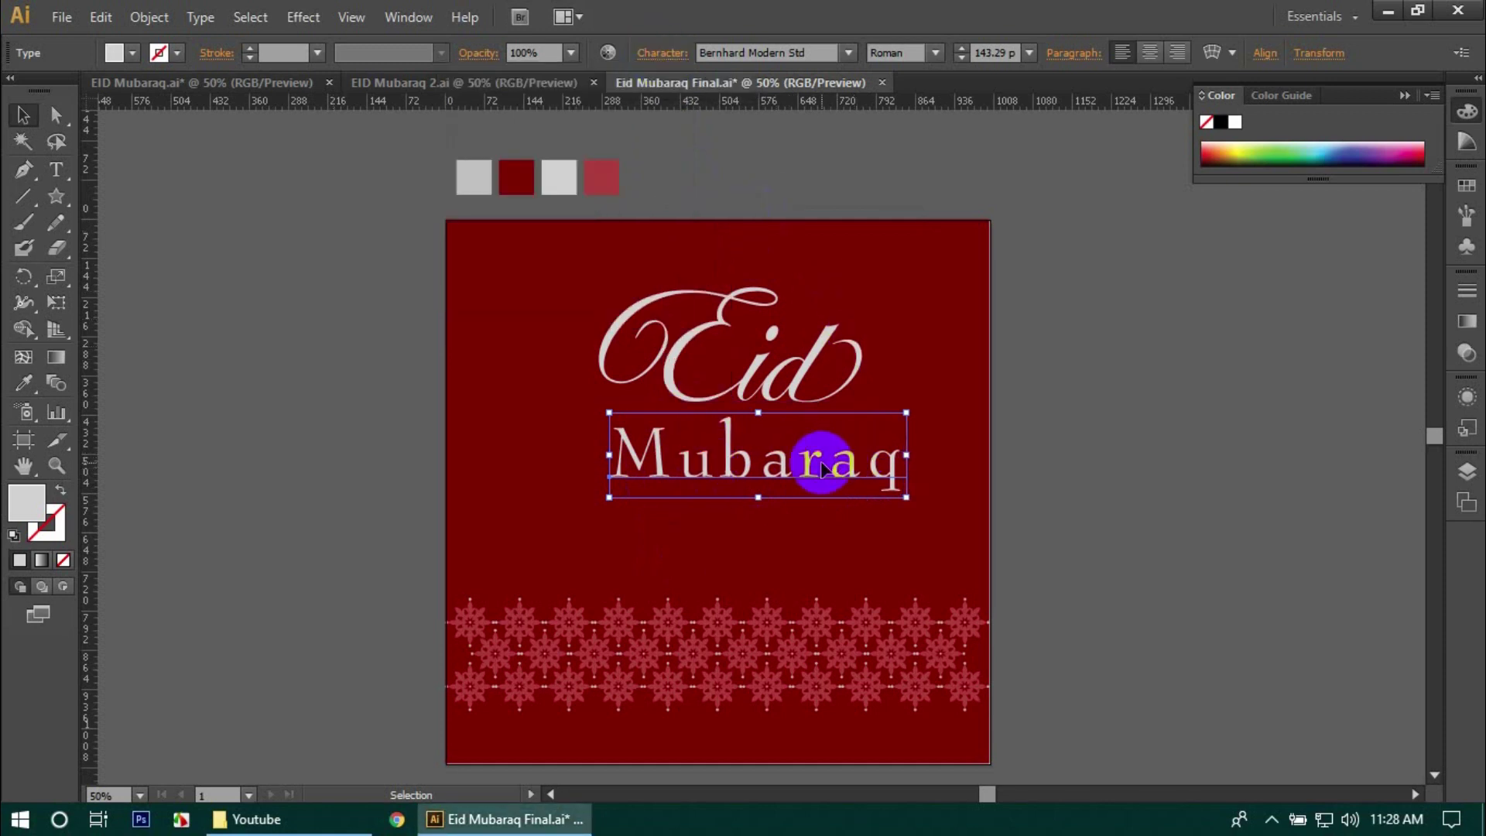
# - Bring "Eid" and "Mubaraq" closer together and center both words horizontally on the artboard
pyautogui.moveTo(809, 473); pyautogui.dragTo(770, 472)
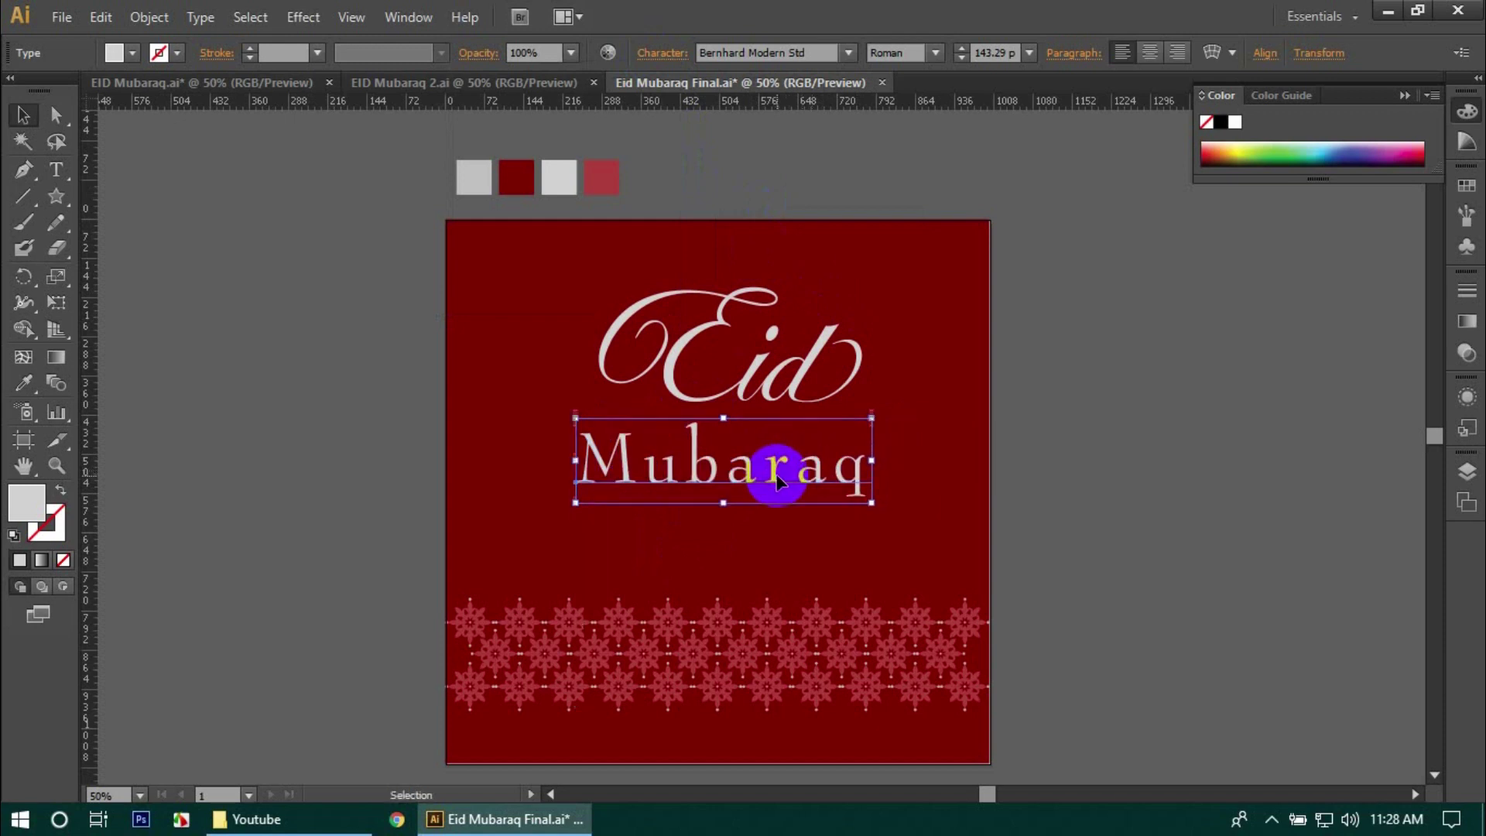
pyautogui.click(940, 446)
pyautogui.moveTo(797, 375); pyautogui.dragTo(779, 391)
pyautogui.keyDown('shift'); pyautogui.click(798, 507); pyautogui.keyUp('shift')
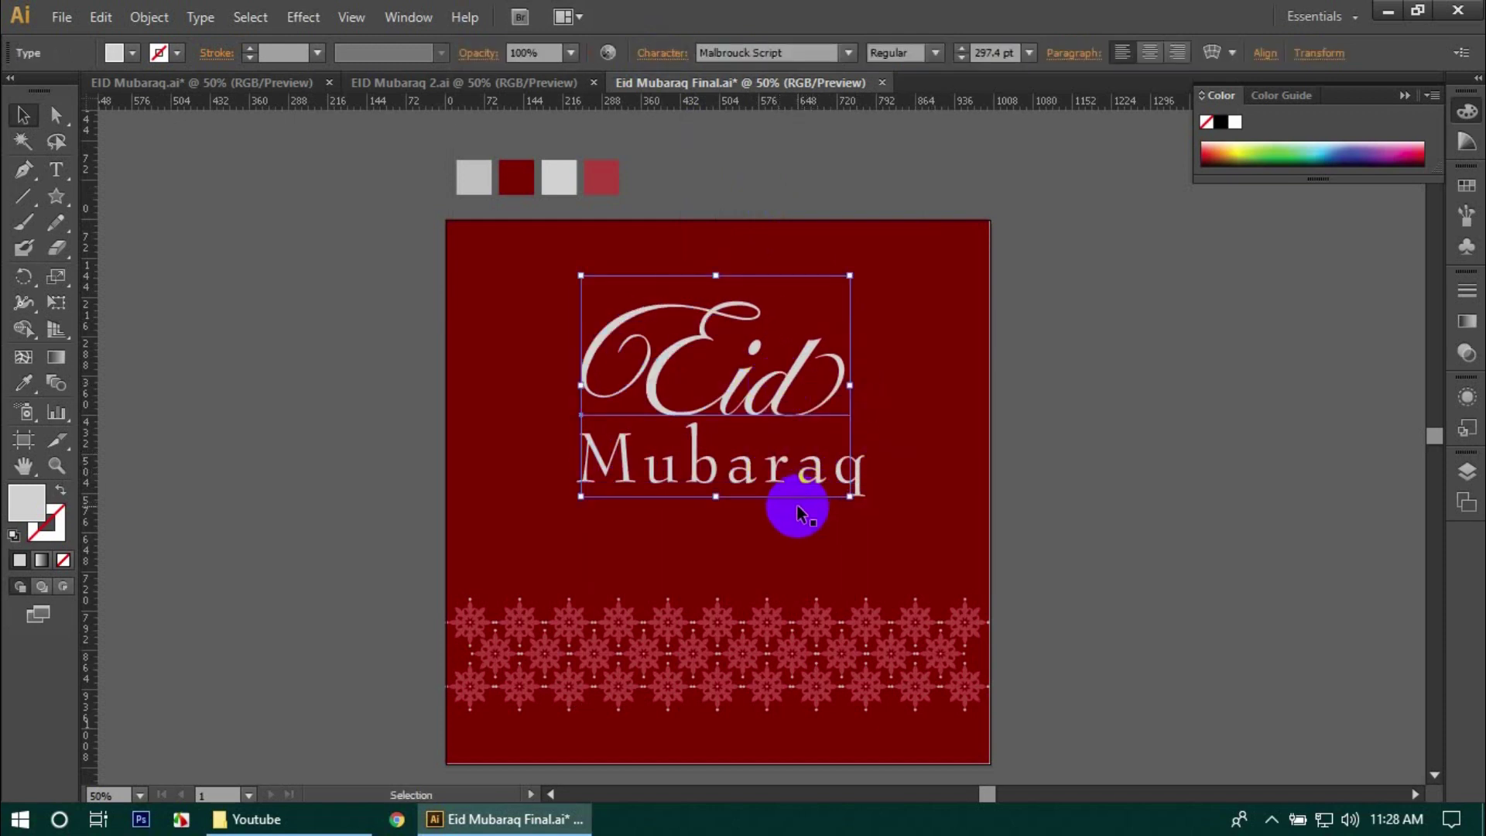
pyautogui.keyDown('shift'); pyautogui.click(776, 465); pyautogui.keyUp('shift')
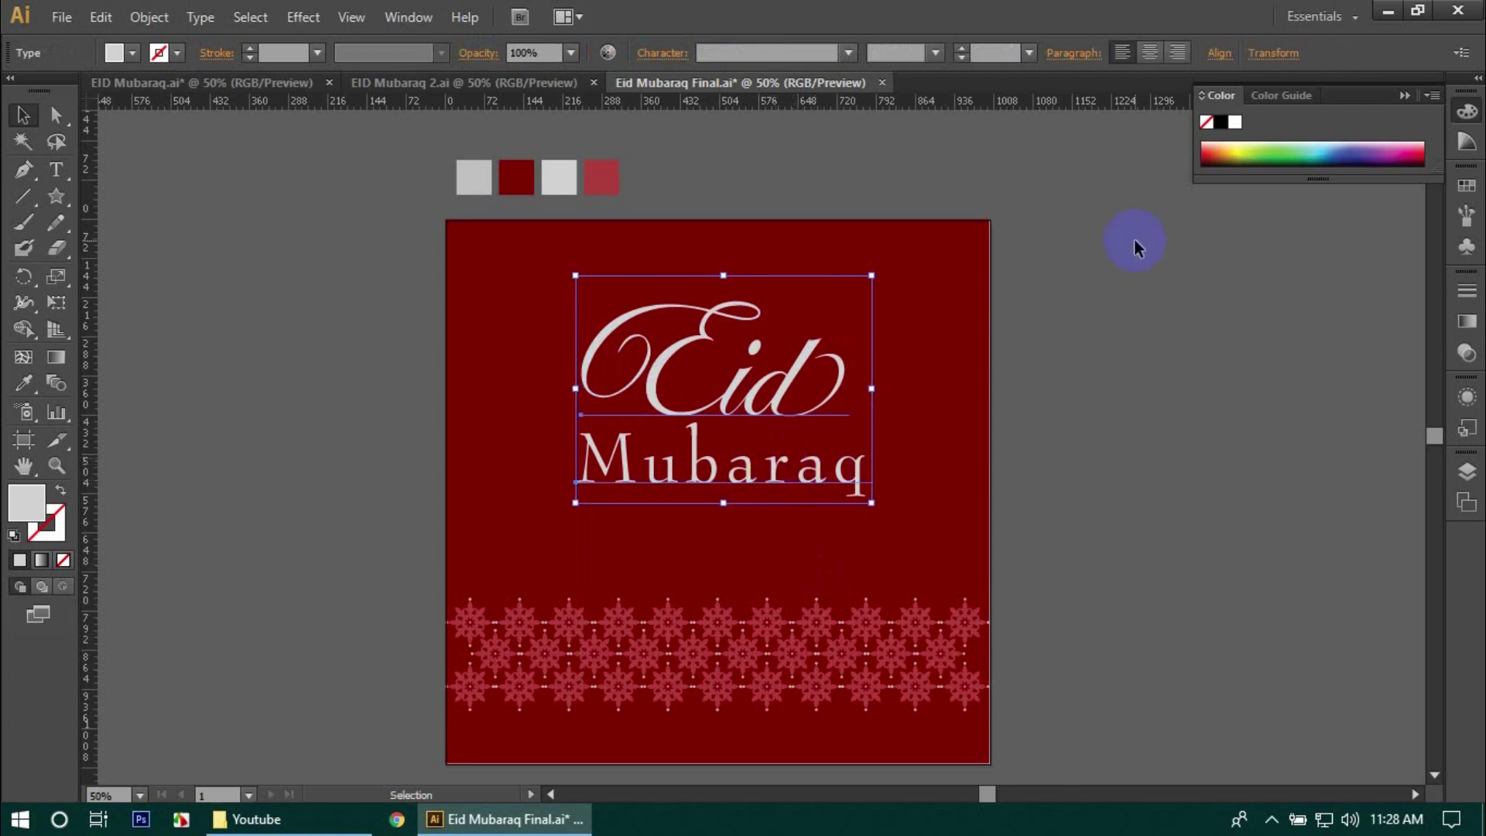
pyautogui.click(1218, 55)
pyautogui.click(1039, 111)
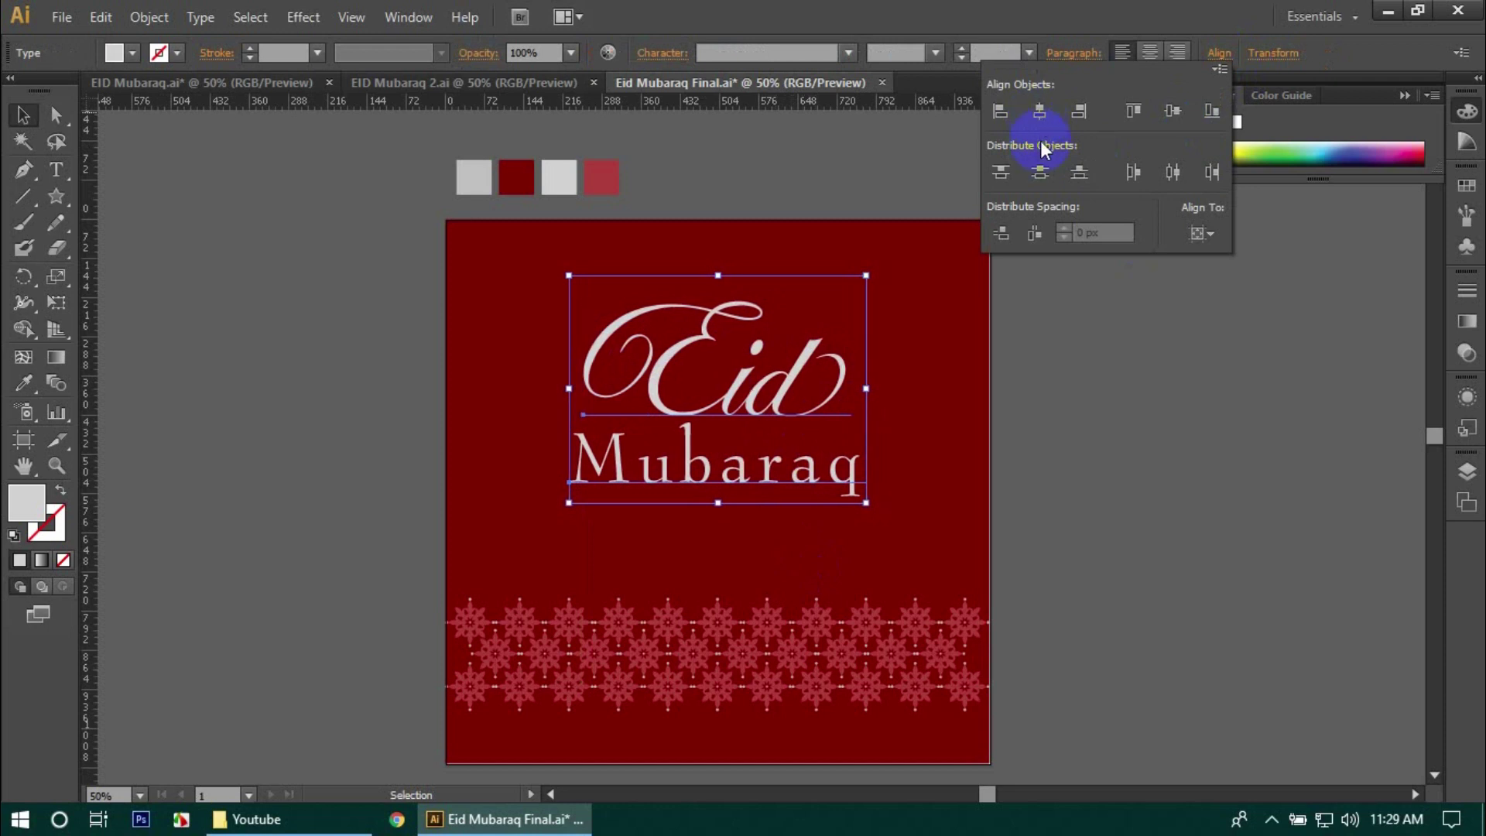
pyautogui.click(1091, 460)
pyautogui.click(953, 511)
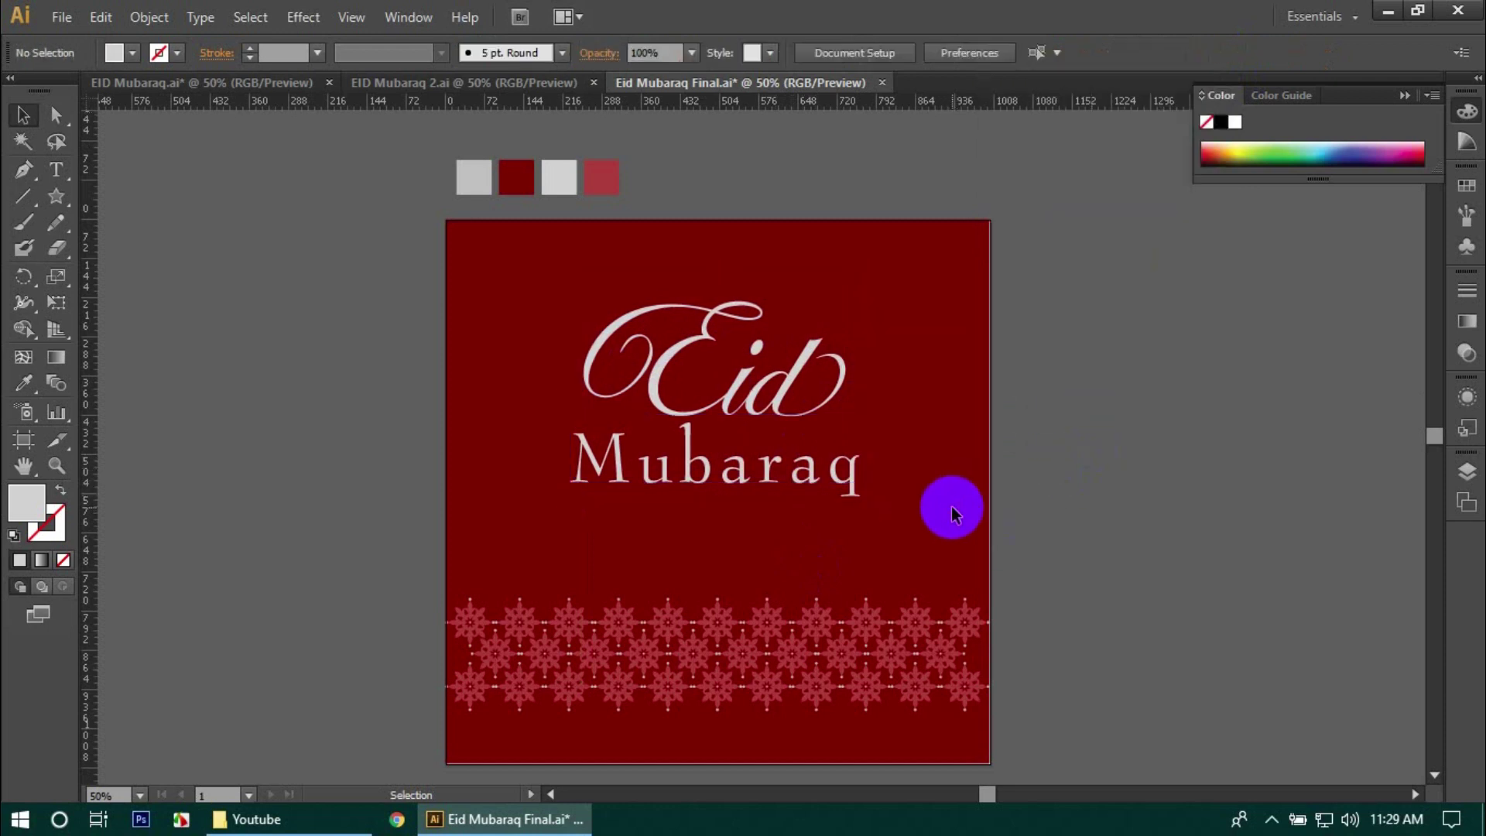
# - Group the words "Eid" and "Mubaraq"
pyautogui.click(954, 514)
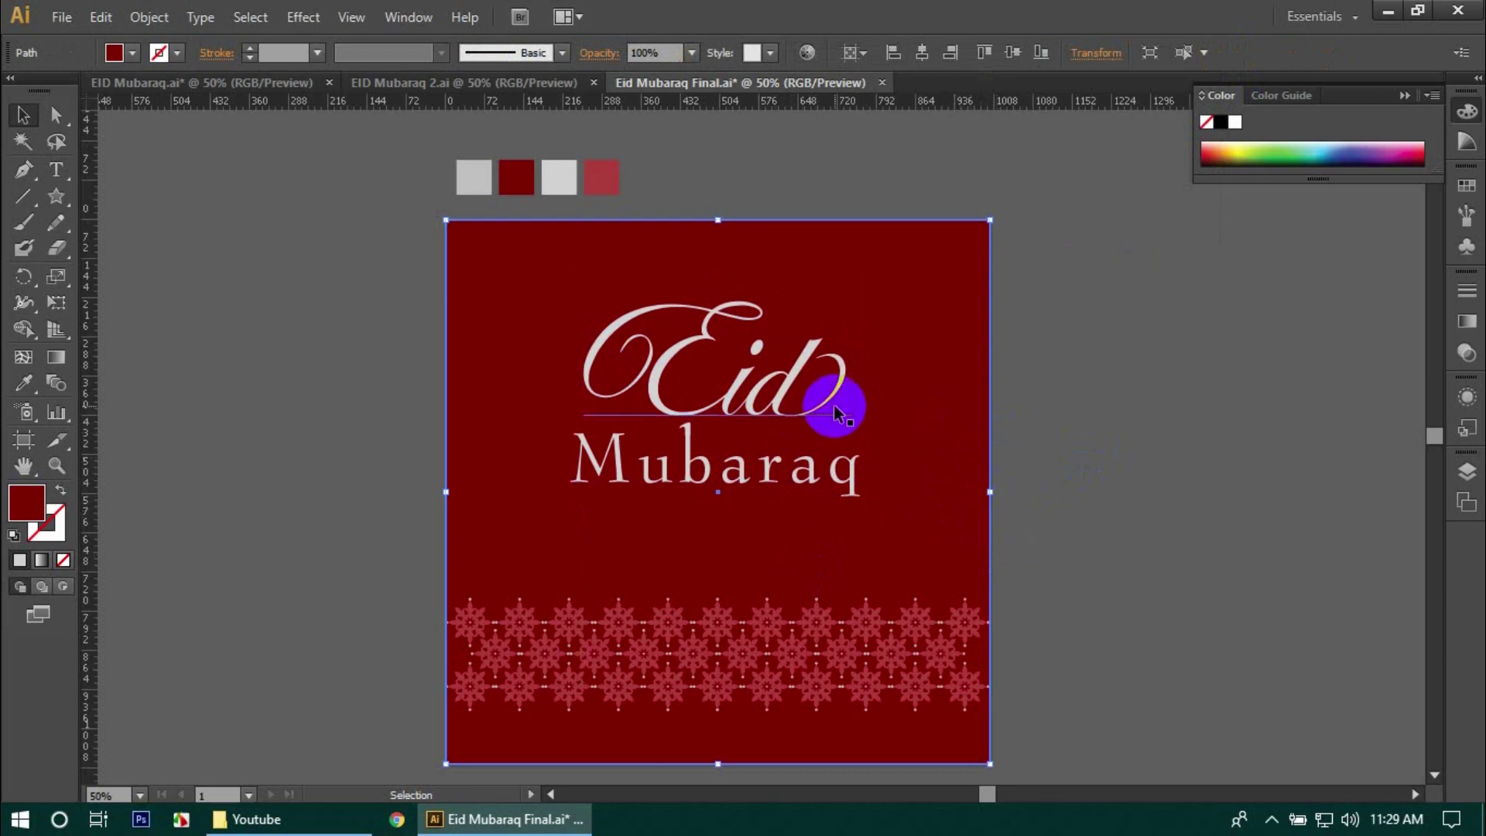
pyautogui.click(797, 371)
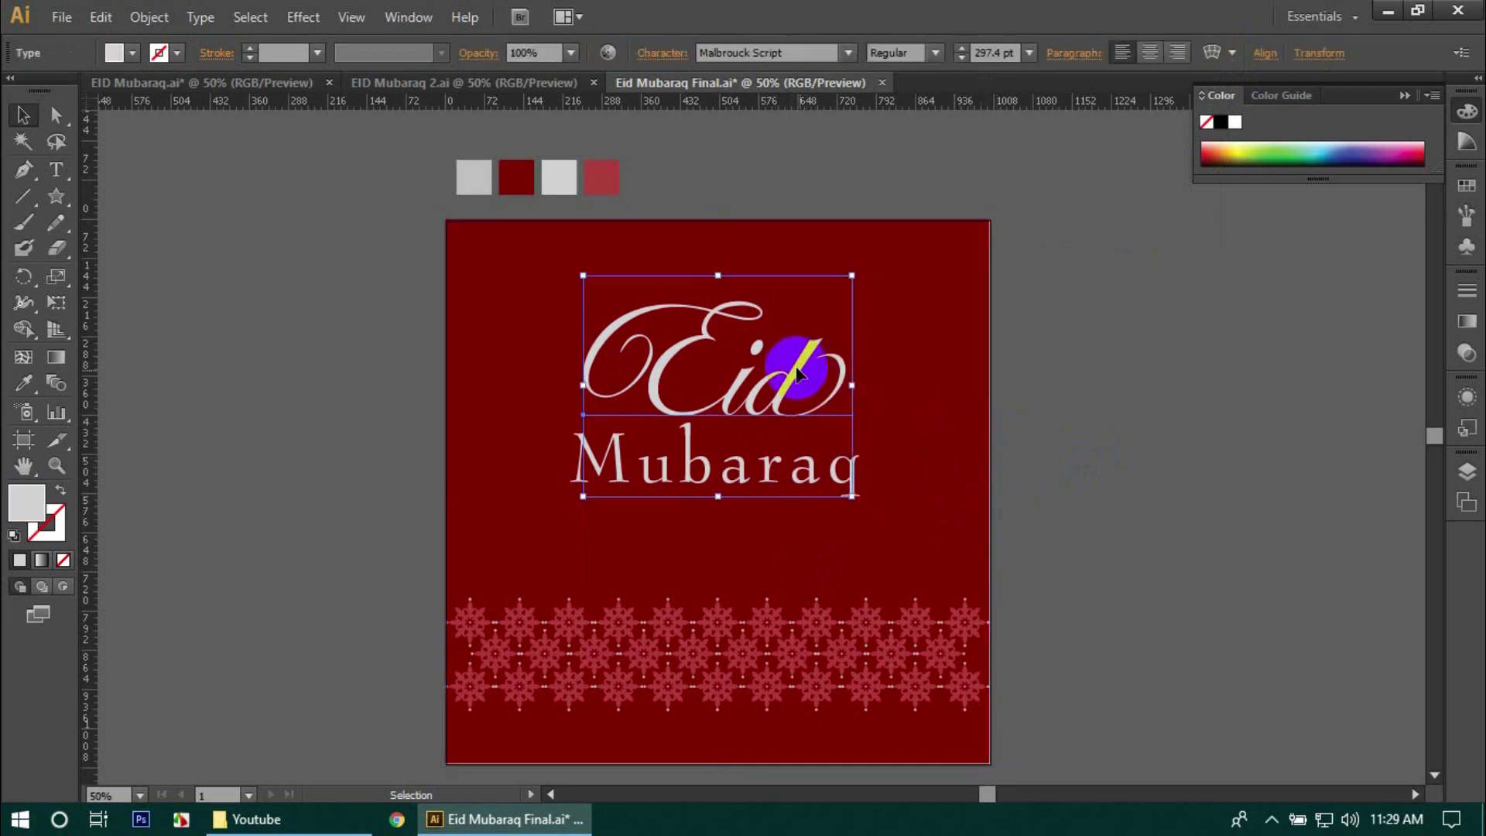
pyautogui.keyDown('shift'); pyautogui.click(798, 484); pyautogui.keyUp('shift')
pyautogui.hotkey('ctrl', 'g')
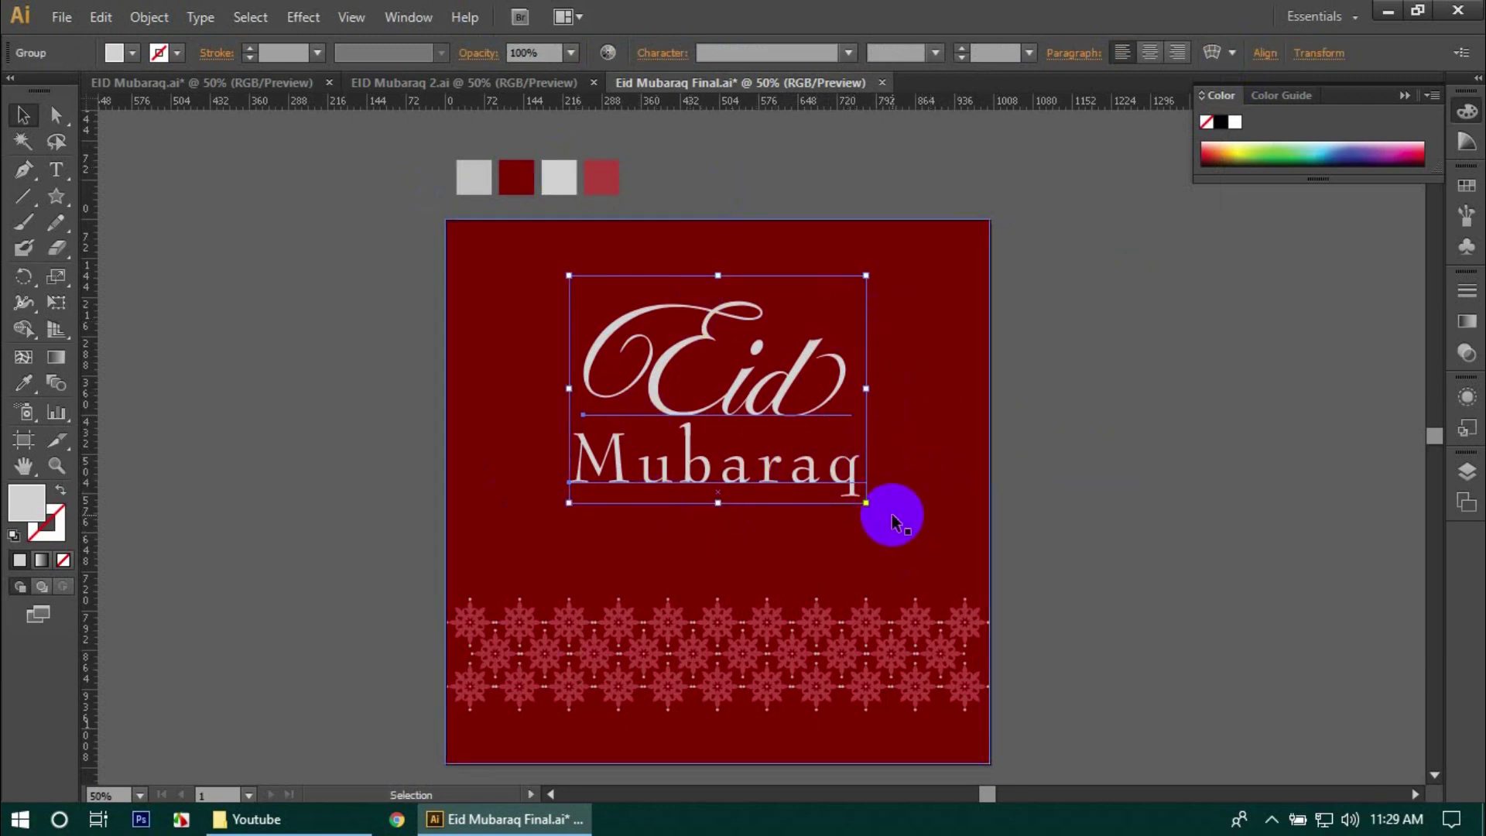
# - Try to align the greeting group vertically against the dark red background, and undo the alignment
pyautogui.keyDown('shift'); pyautogui.click(922, 489); pyautogui.keyUp('shift')
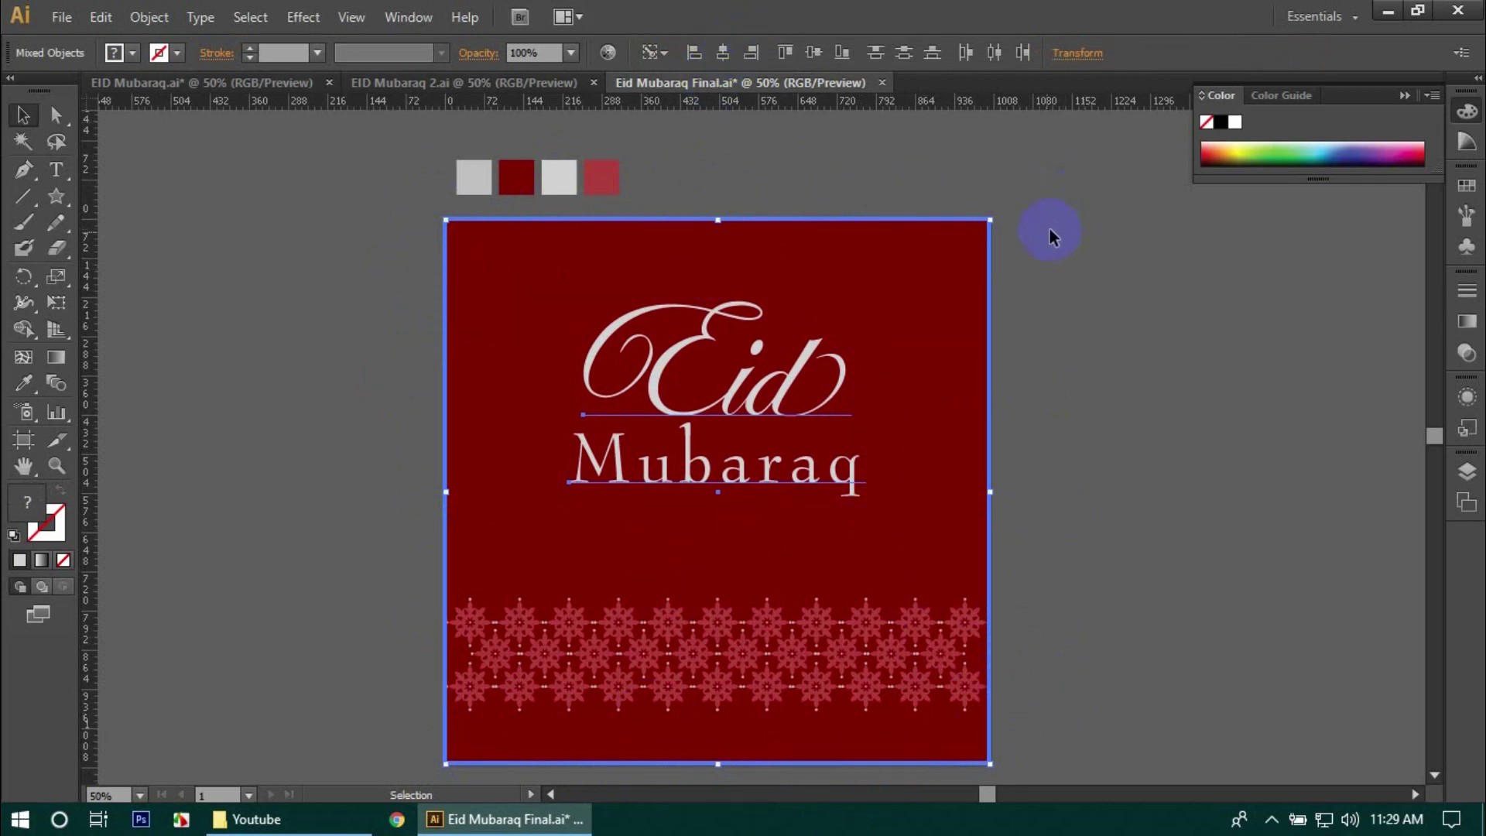
pyautogui.click(813, 57)
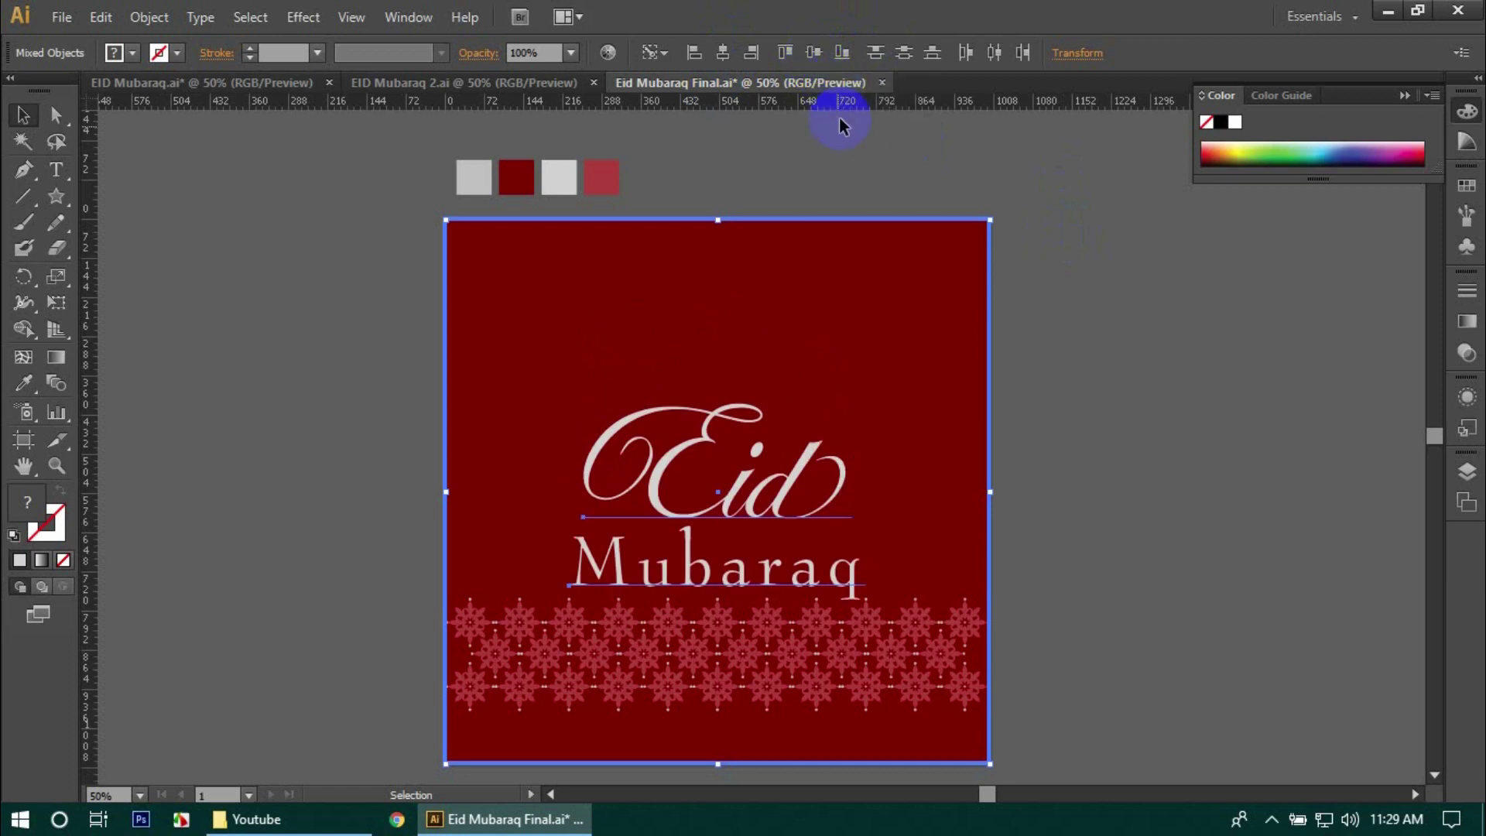
pyautogui.hotkey('ctrl', 'z')
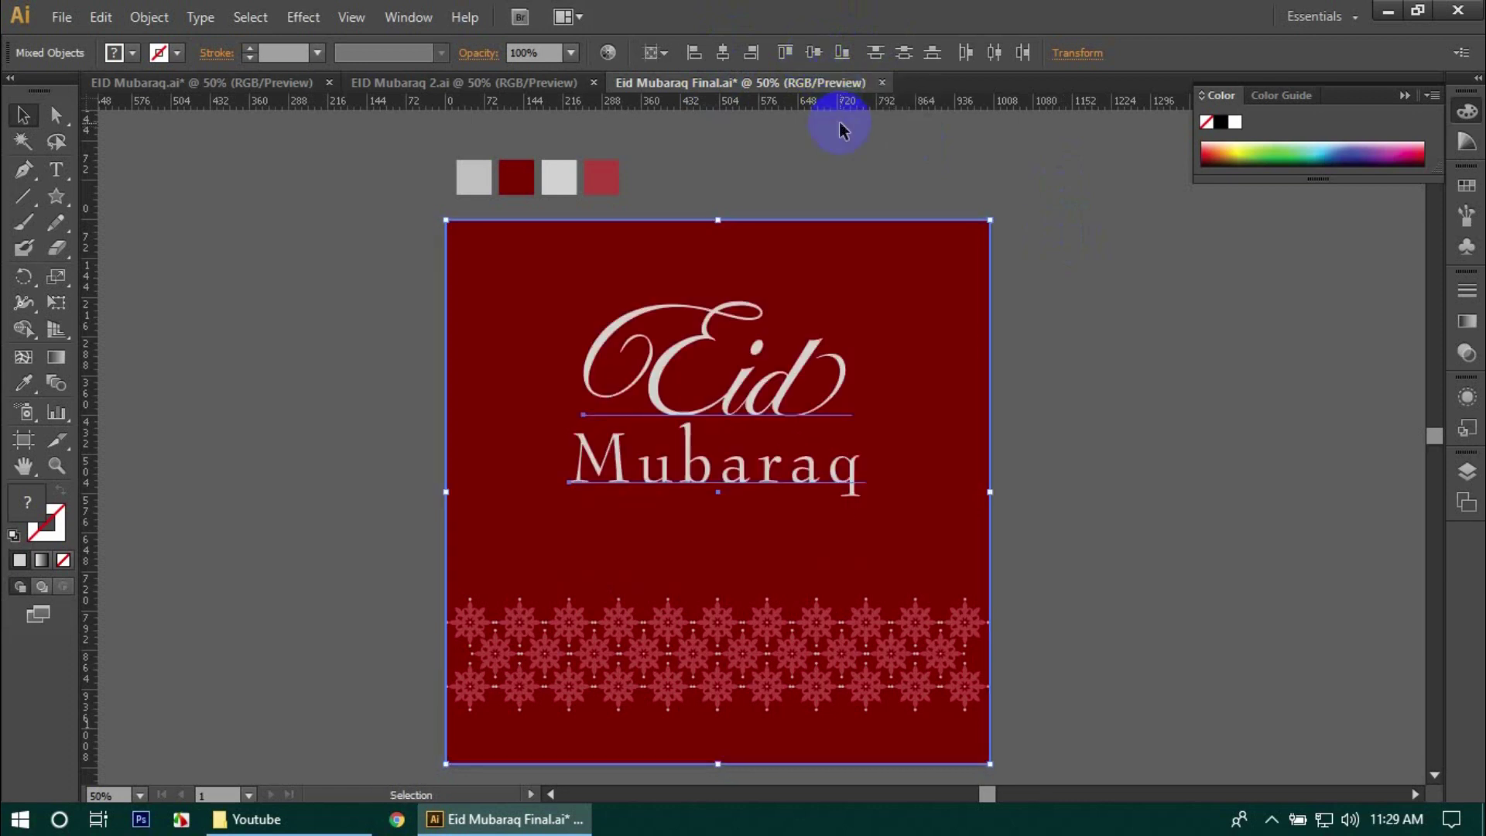
# - Nudge the greeting group and the selected background down together and back up to the artboard's top edge
pyautogui.press('Down')
pyautogui.press('Down')
pyautogui.press('Down')
pyautogui.press('Down')
pyautogui.press('Down')
pyautogui.press('Down')
pyautogui.press('Down')
pyautogui.press('Down')
pyautogui.press('Down')
pyautogui.press('Down')
pyautogui.press('Down')
pyautogui.press('Down')
pyautogui.press('Down')
pyautogui.press('Down')
pyautogui.press('Down')
pyautogui.press('Down')
pyautogui.press('Down')
pyautogui.press('Down')
pyautogui.press('a')
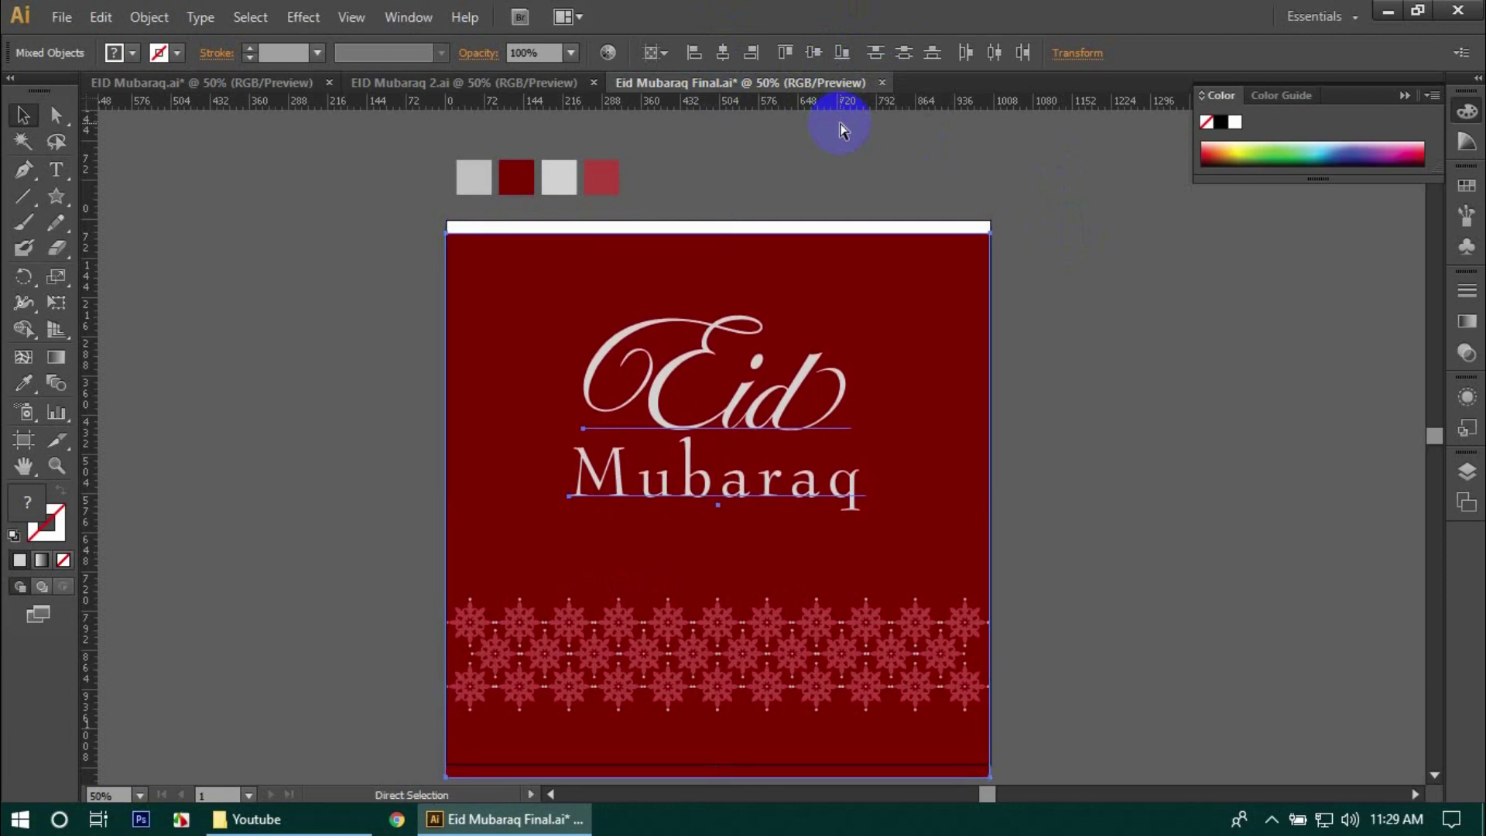
pyautogui.press('Up')
pyautogui.press('Up')
pyautogui.press('Up')
pyautogui.press('Up')
pyautogui.press('Up')
pyautogui.press('Up')
pyautogui.press('Up')
pyautogui.press('Up')
pyautogui.press('Up')
pyautogui.press('Up')
pyautogui.press('Up')
pyautogui.press('Up')
pyautogui.press('Up')
pyautogui.press('Up')
pyautogui.press('Up')
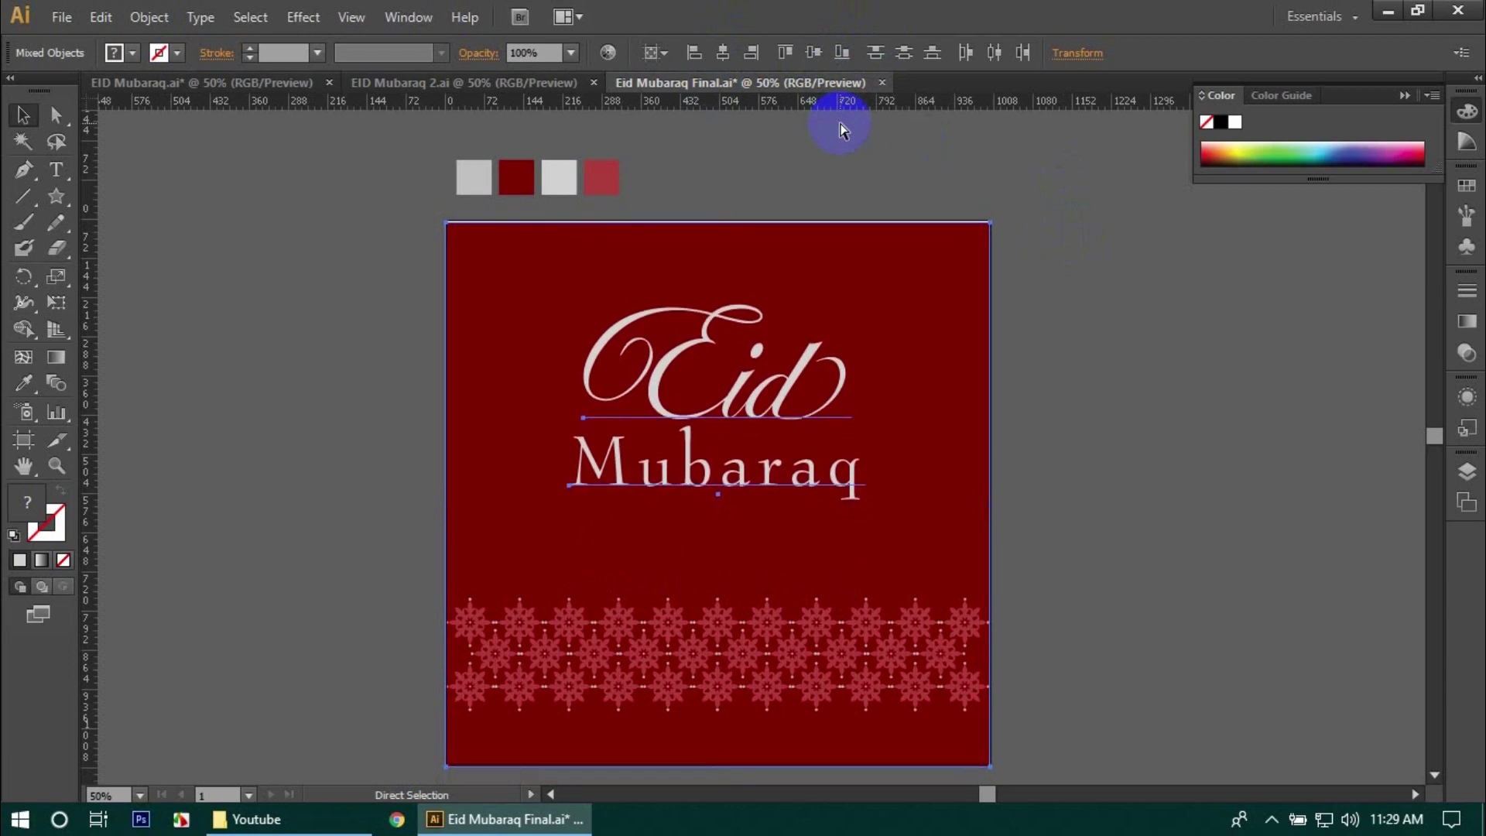
pyautogui.press('Up')
pyautogui.press('Up')
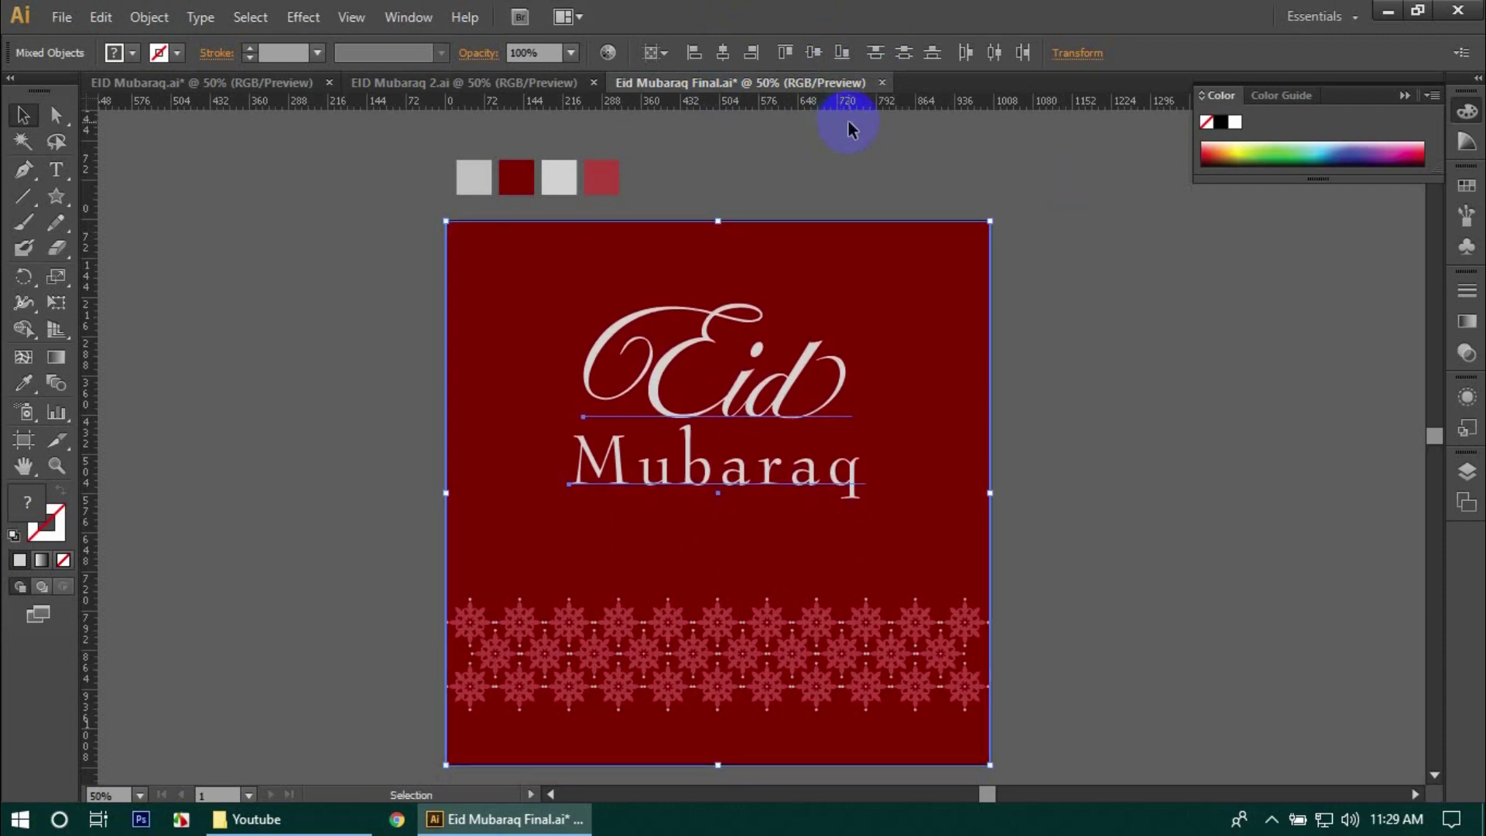
# - Nudge the "Eid Mubaraq" greeting group down on the dark red background toward the rosette rows
pyautogui.click(1122, 309)
pyautogui.click(777, 395)
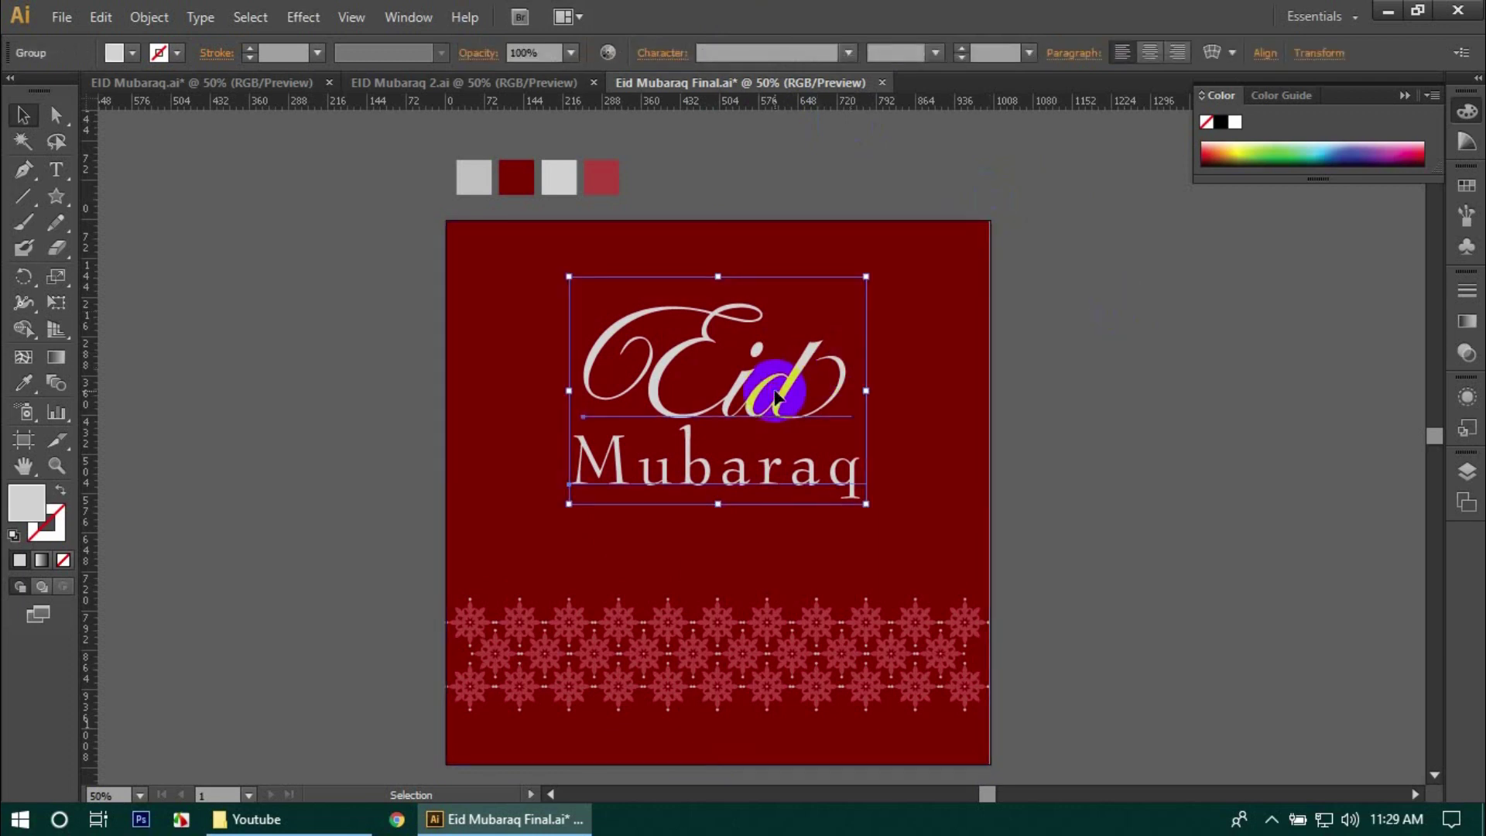
pyautogui.press('Down')
pyautogui.press('Down')
pyautogui.press('Down')
pyautogui.press('Down')
pyautogui.press('Down')
pyautogui.press('Down')
pyautogui.press('Down')
pyautogui.press('Down')
pyautogui.press('Down')
pyautogui.press('Down')
pyautogui.press('Down')
pyautogui.press('Down')
pyautogui.press('Down')
pyautogui.press('Down')
pyautogui.press('Down')
pyautogui.press('Down')
pyautogui.press('Down')
pyautogui.press('Down')
pyautogui.press('Down')
pyautogui.press('Down')
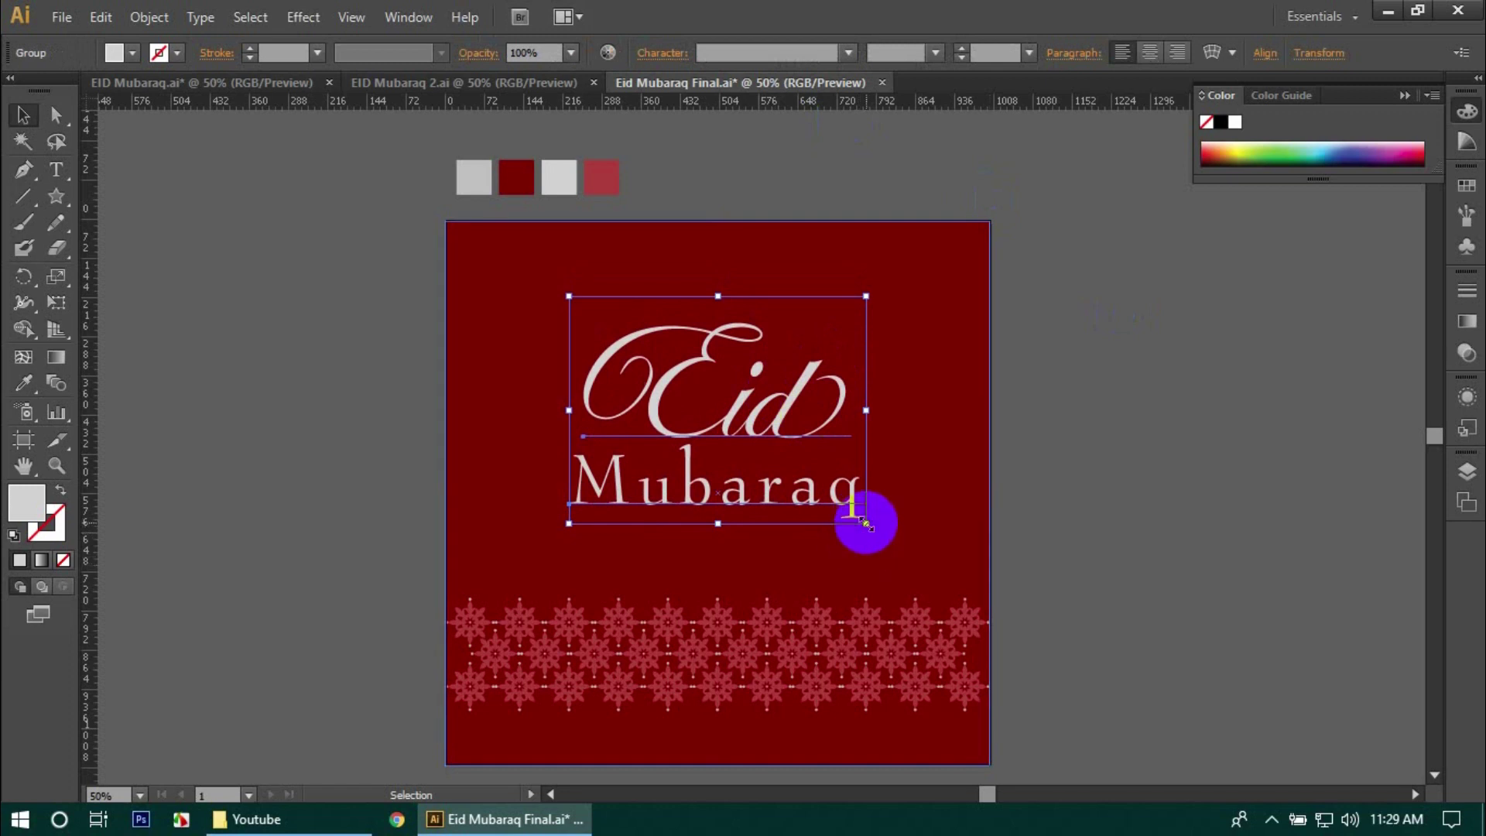
# - Fine-tune the greeting group to a slightly larger size, scaled proportionally about its center, and nudge it a little lower
pyautogui.moveTo(865, 524); pyautogui.dragTo(881, 534)
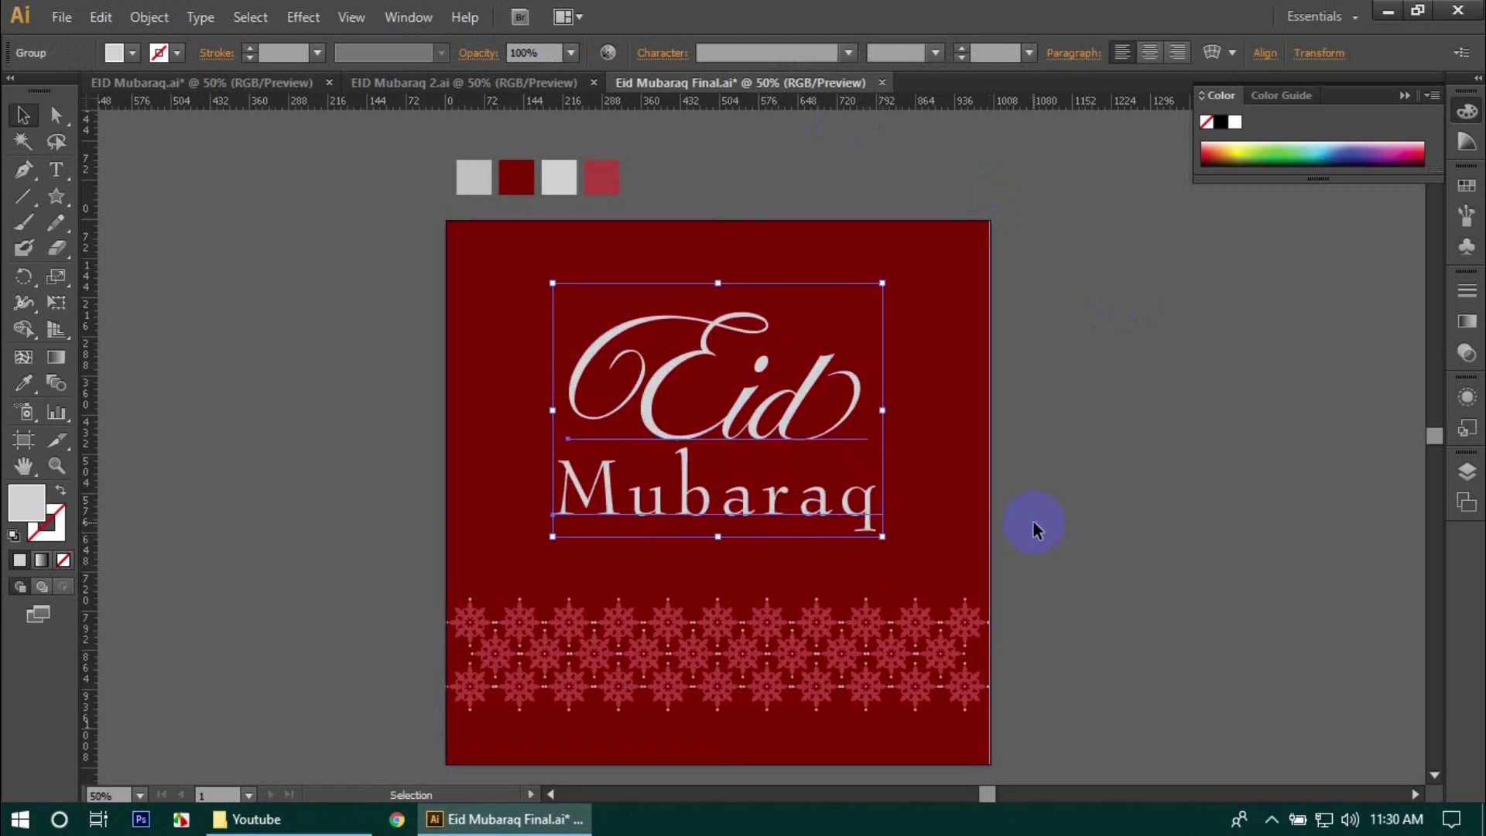
pyautogui.press('Down')
pyautogui.press('Down')
pyautogui.press('Down')
pyautogui.press('Down')
pyautogui.press('Down')
pyautogui.press('Down')
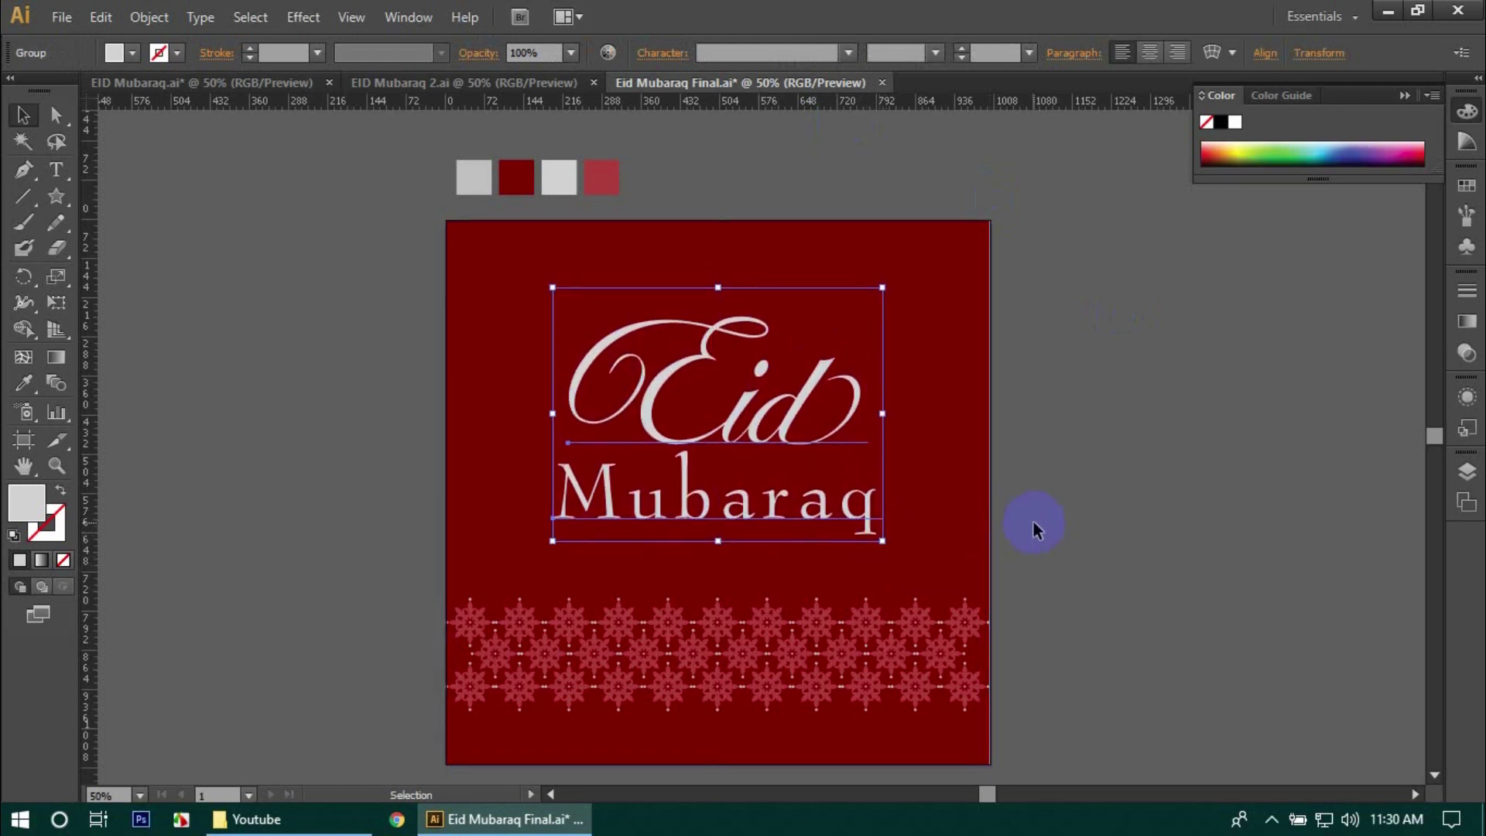
pyautogui.moveTo(882, 542); pyautogui.dragTo(870, 533)
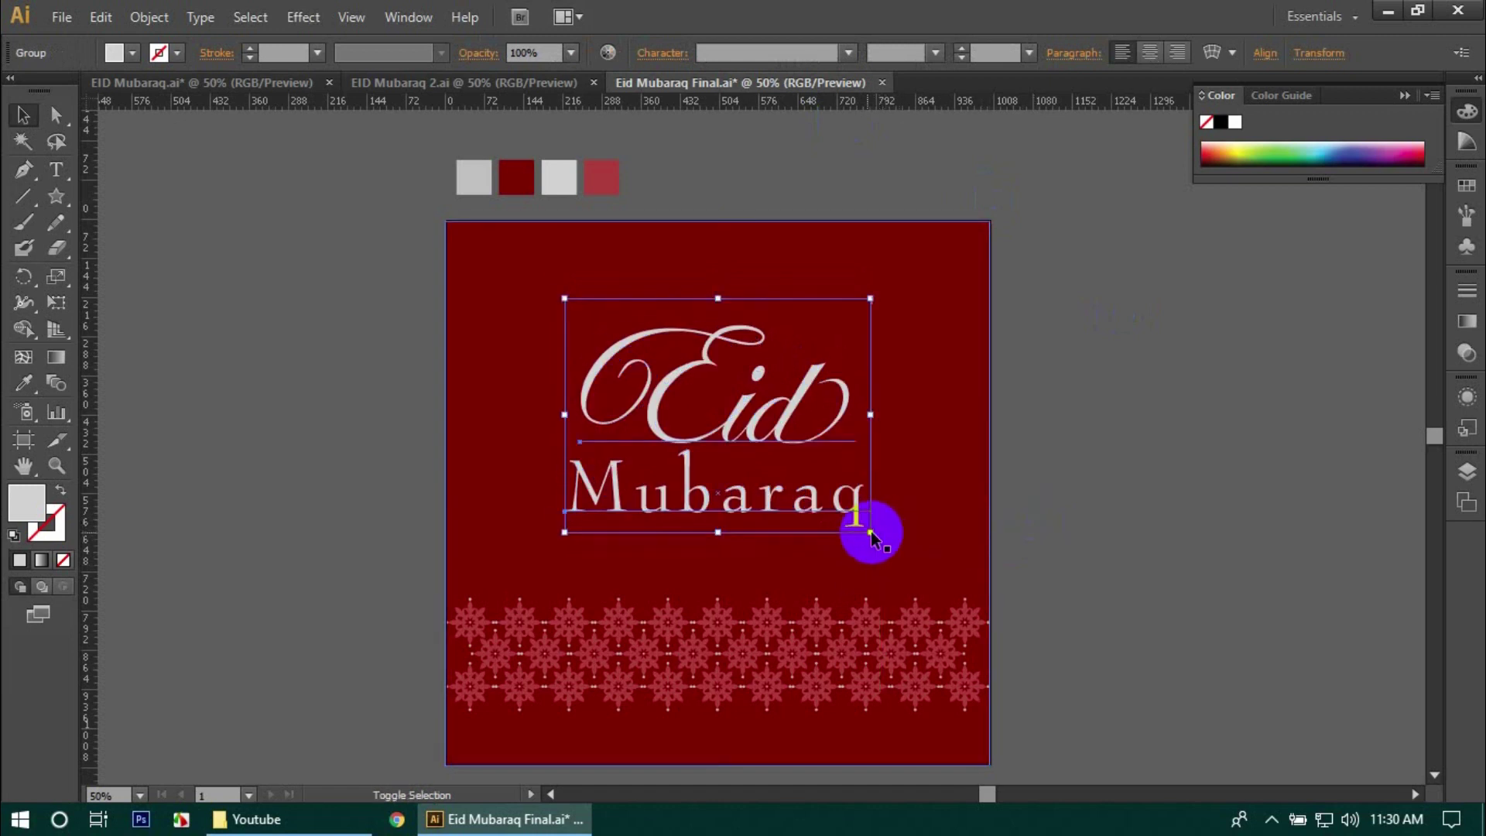
pyautogui.click(1089, 565)
# - Group the dark red background, the greeting and the rosette rows together
pyautogui.scroll(-3, 846, 402)
pyautogui.scroll(2, 846, 402)
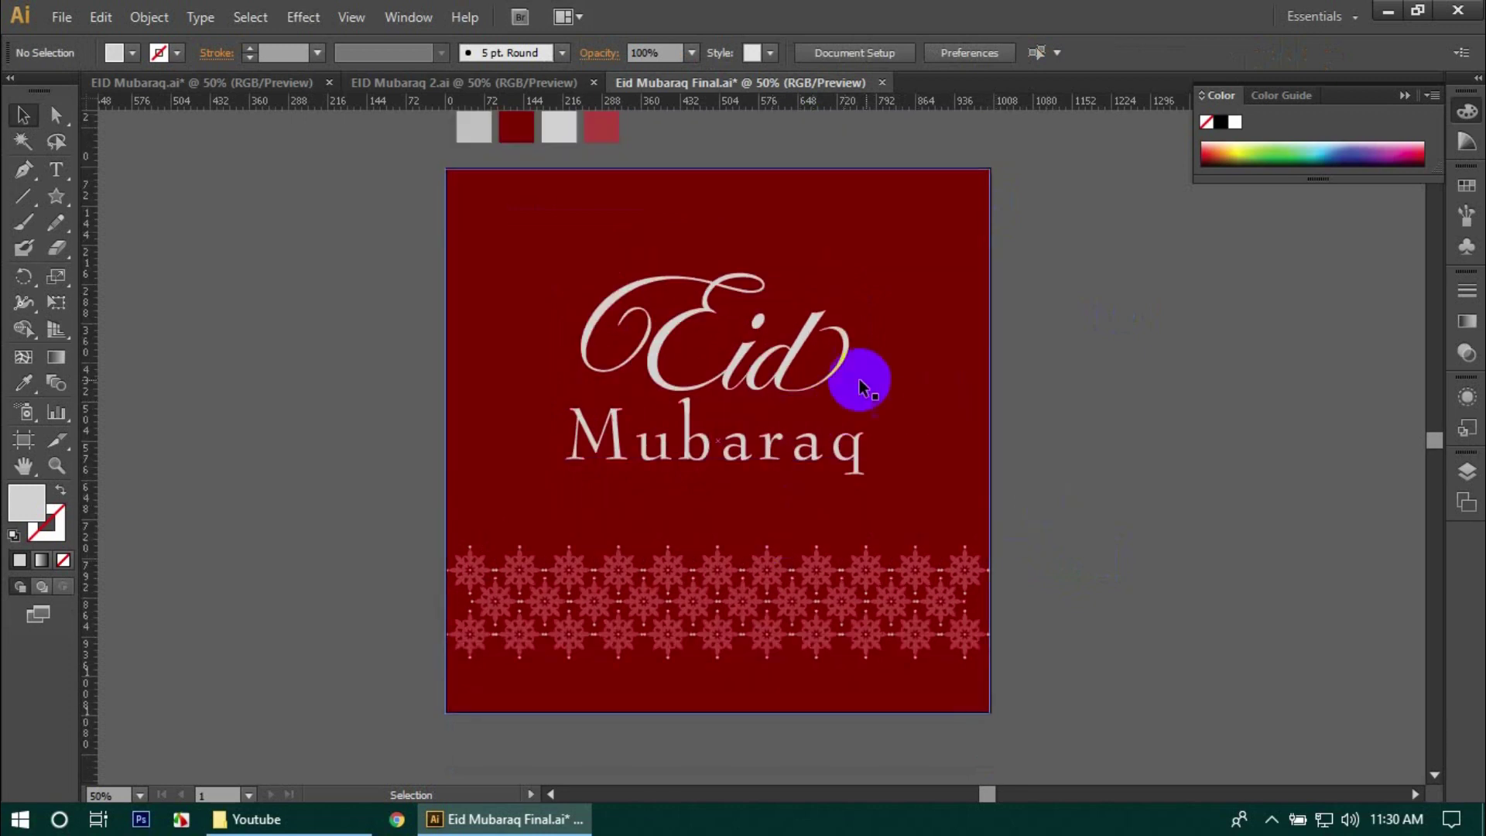
pyautogui.moveTo(392, 165); pyautogui.dragTo(1033, 732)
pyautogui.press('a')
pyautogui.hotkey('ctrl', 'g')
pyautogui.press('v')
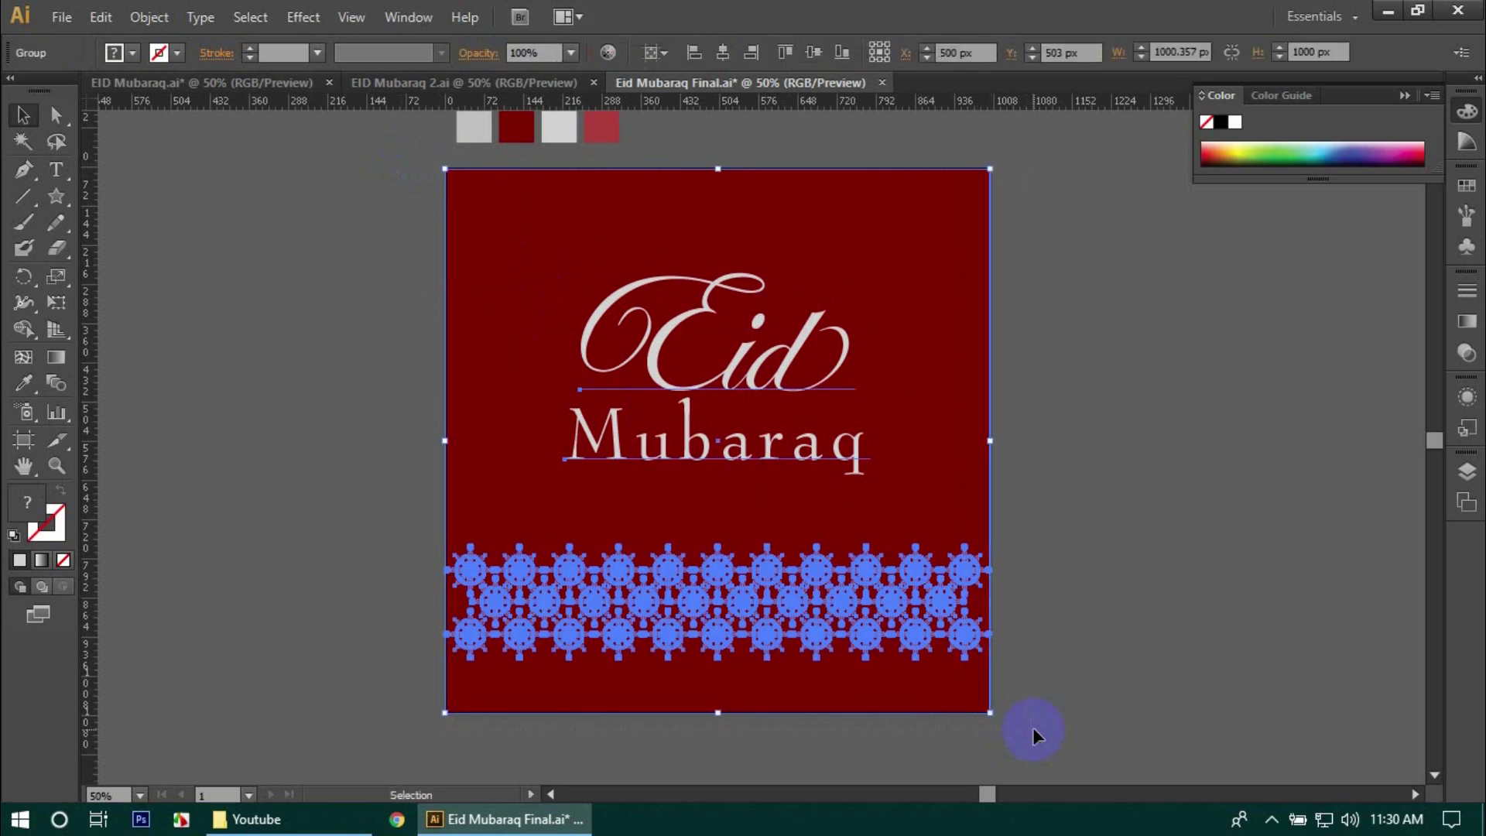
pyautogui.click(170, 14)
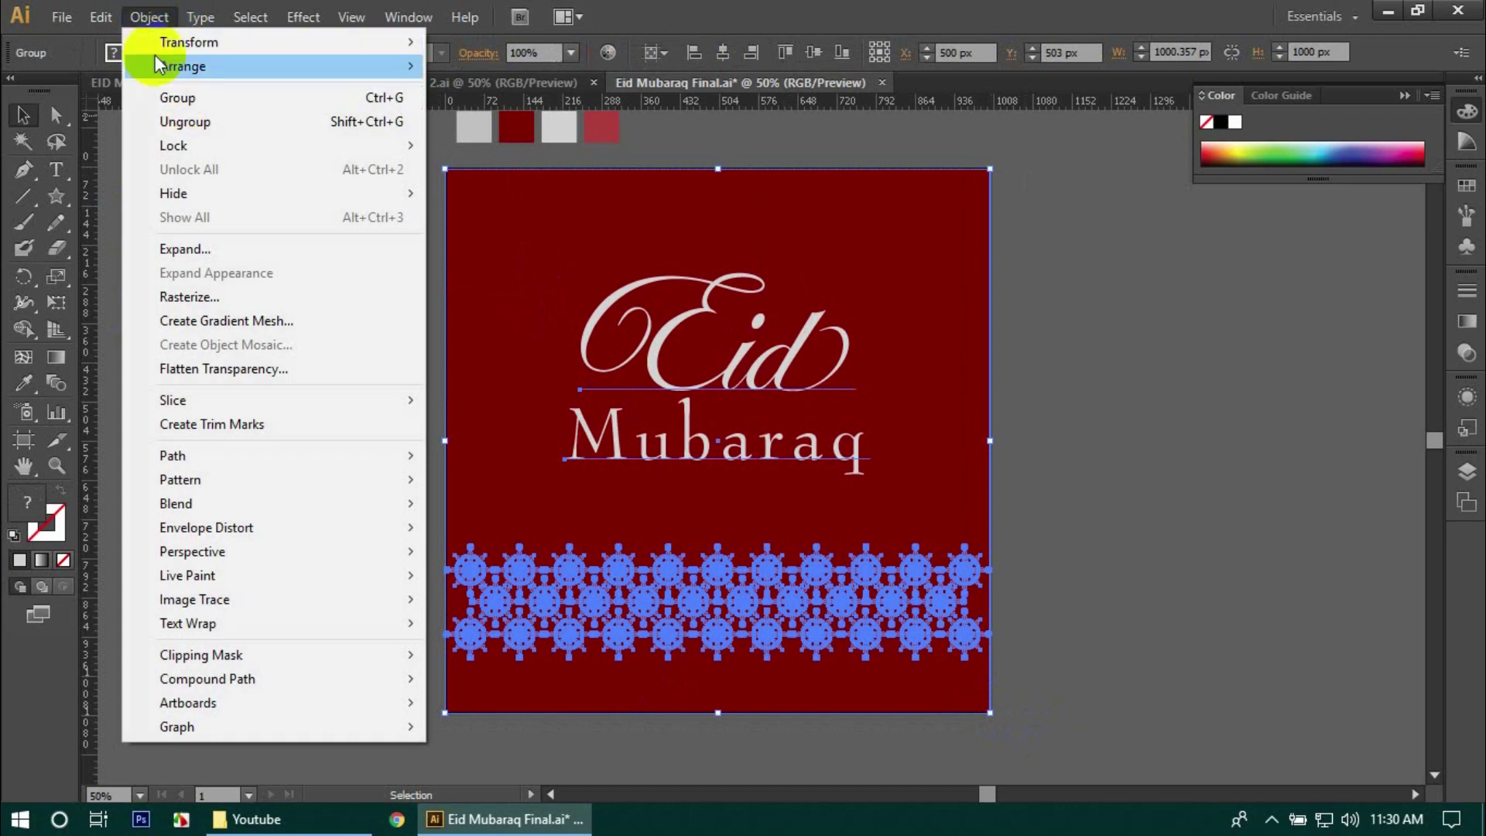
pyautogui.moveTo(266, 147)
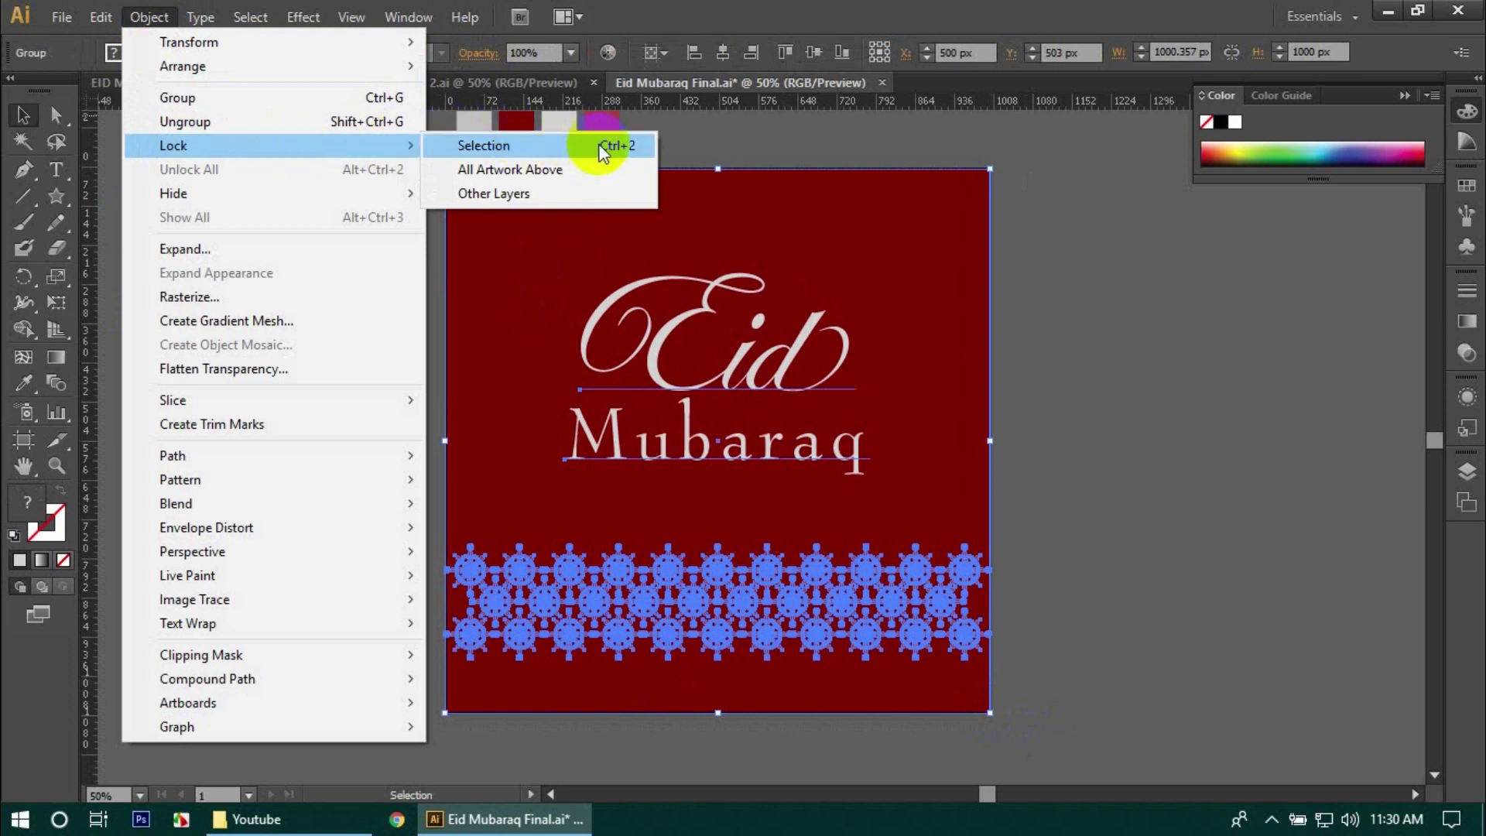
pyautogui.click(151, 14)
pyautogui.click(433, 404)
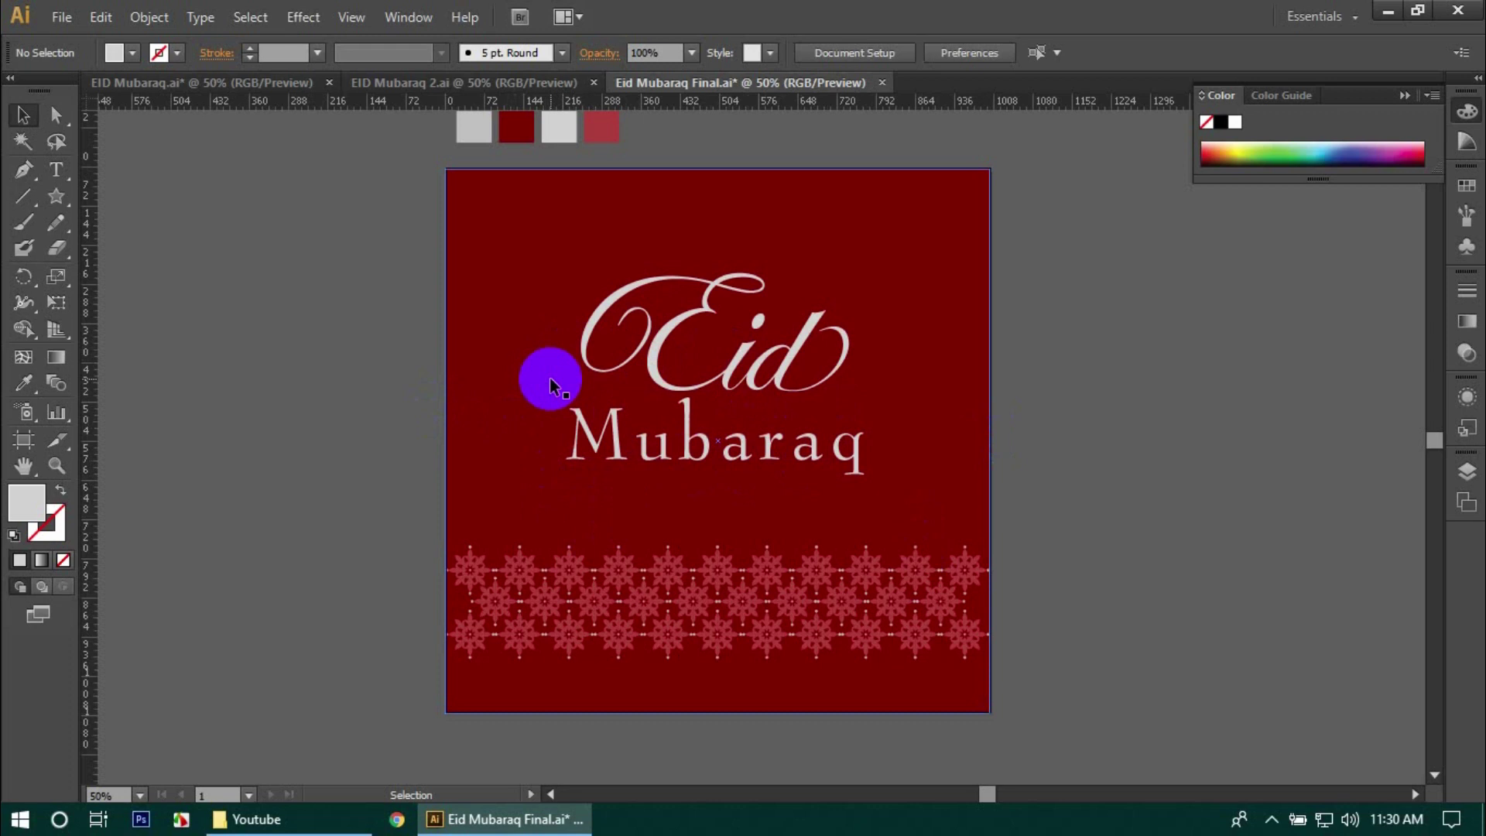
pyautogui.click(62, 19)
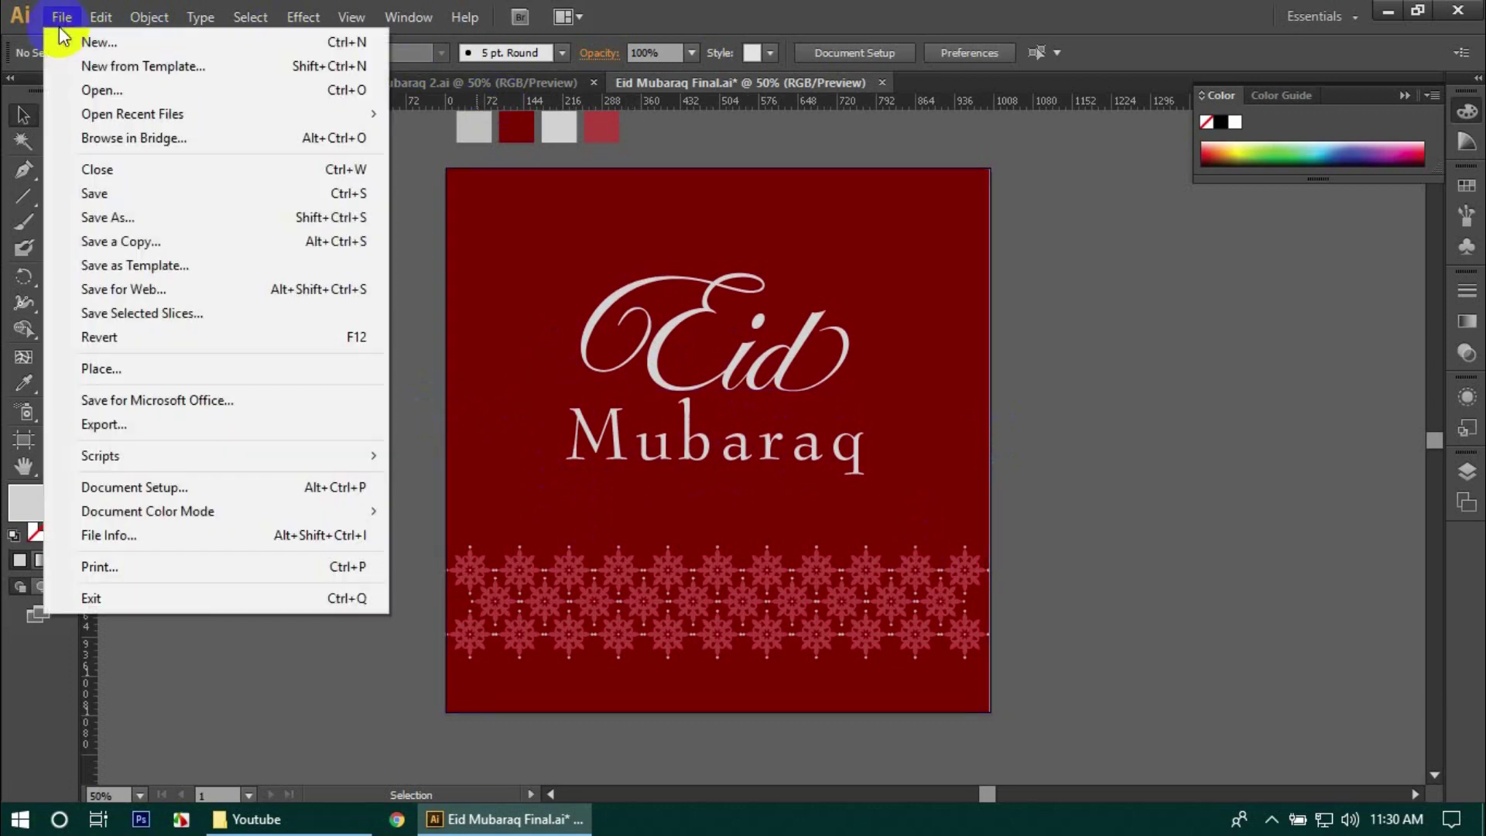
pyautogui.click(152, 292)
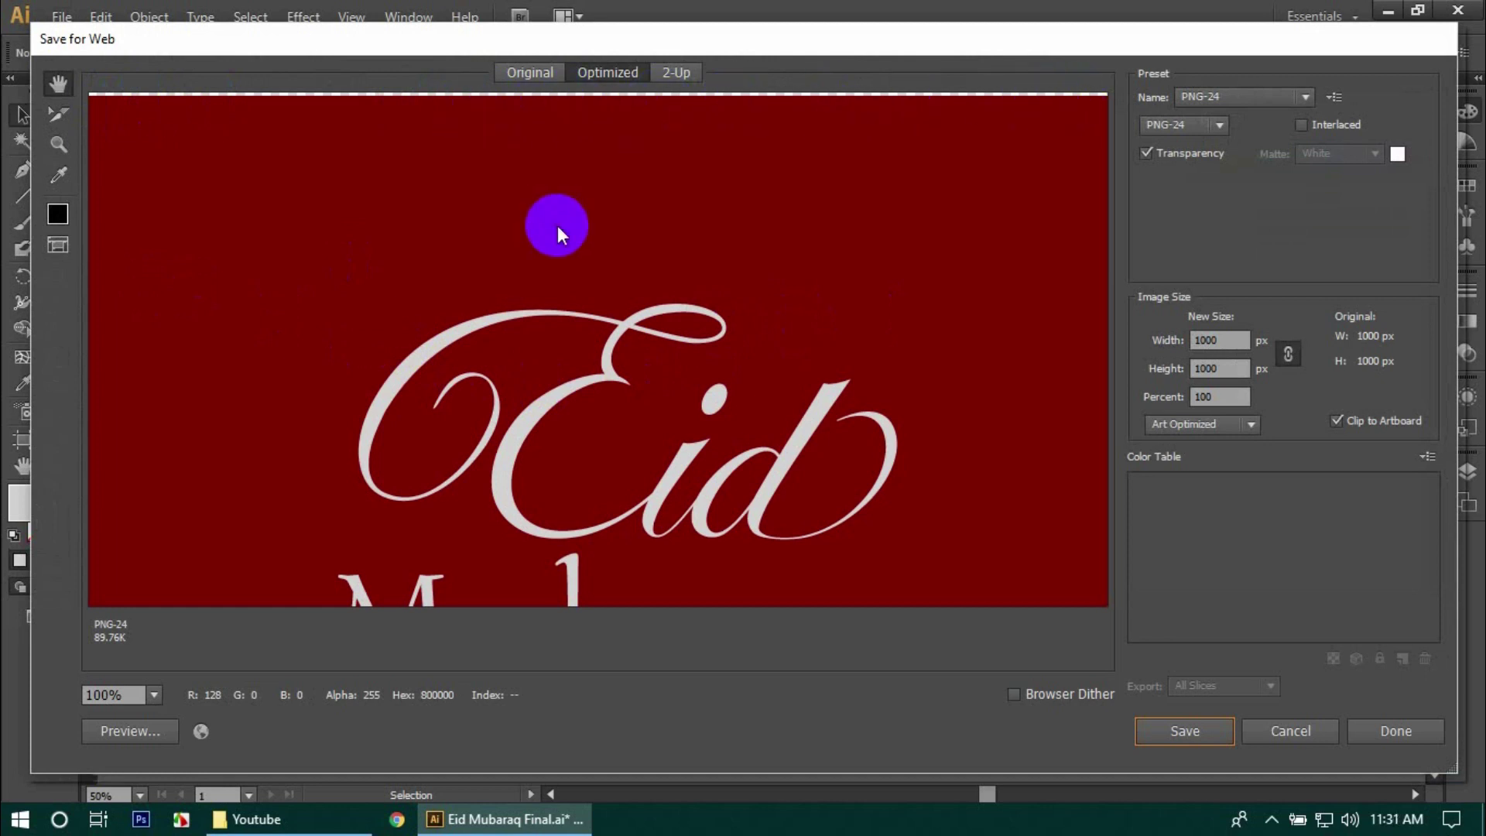
pyautogui.click(1297, 735)
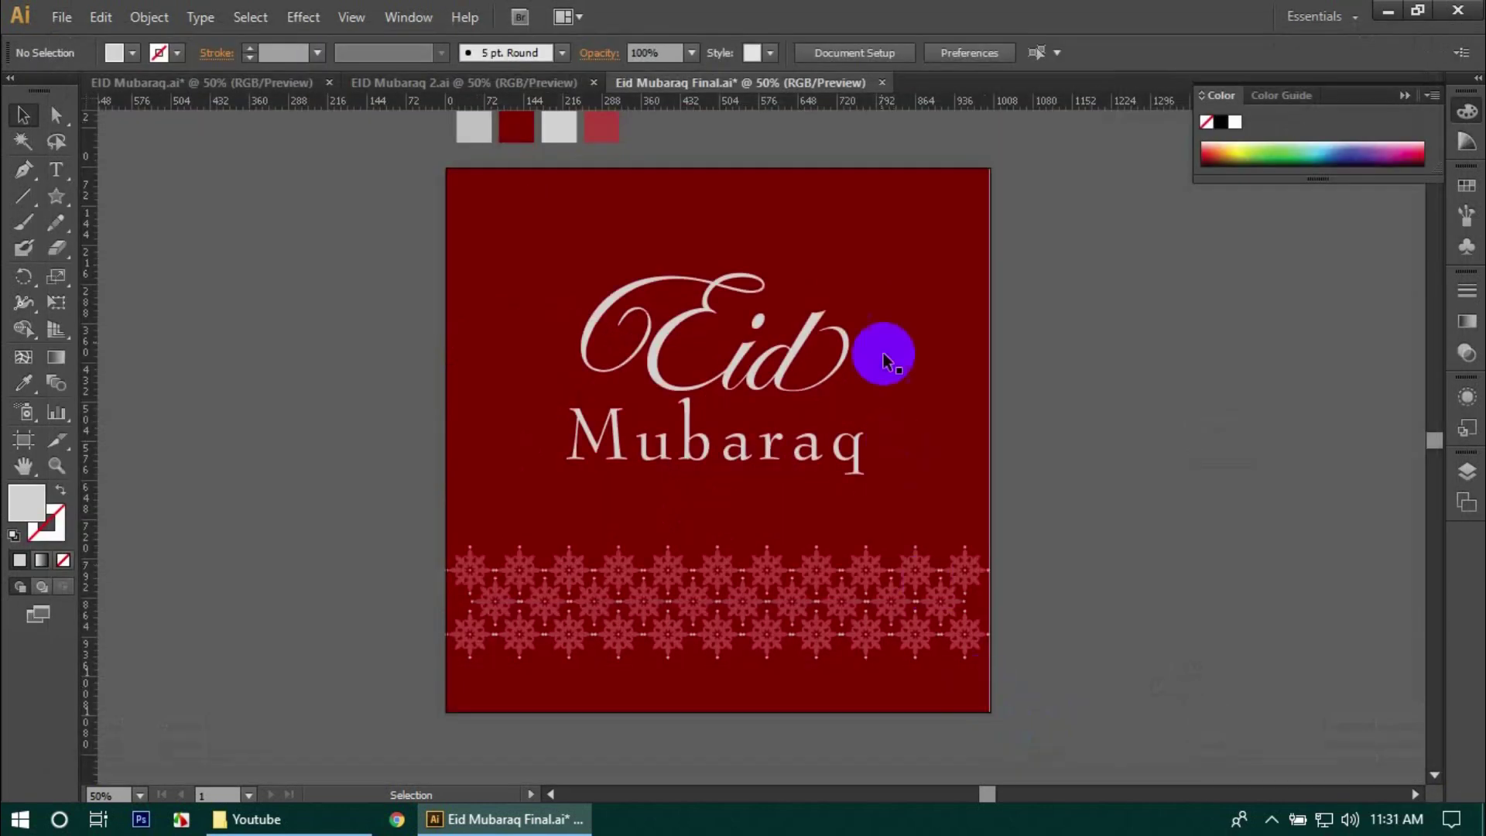
# - Move the grouped artwork up so its top edge meets the artboard's top edge
pyautogui.click(879, 318)
pyautogui.scroll(5, 604, 240)
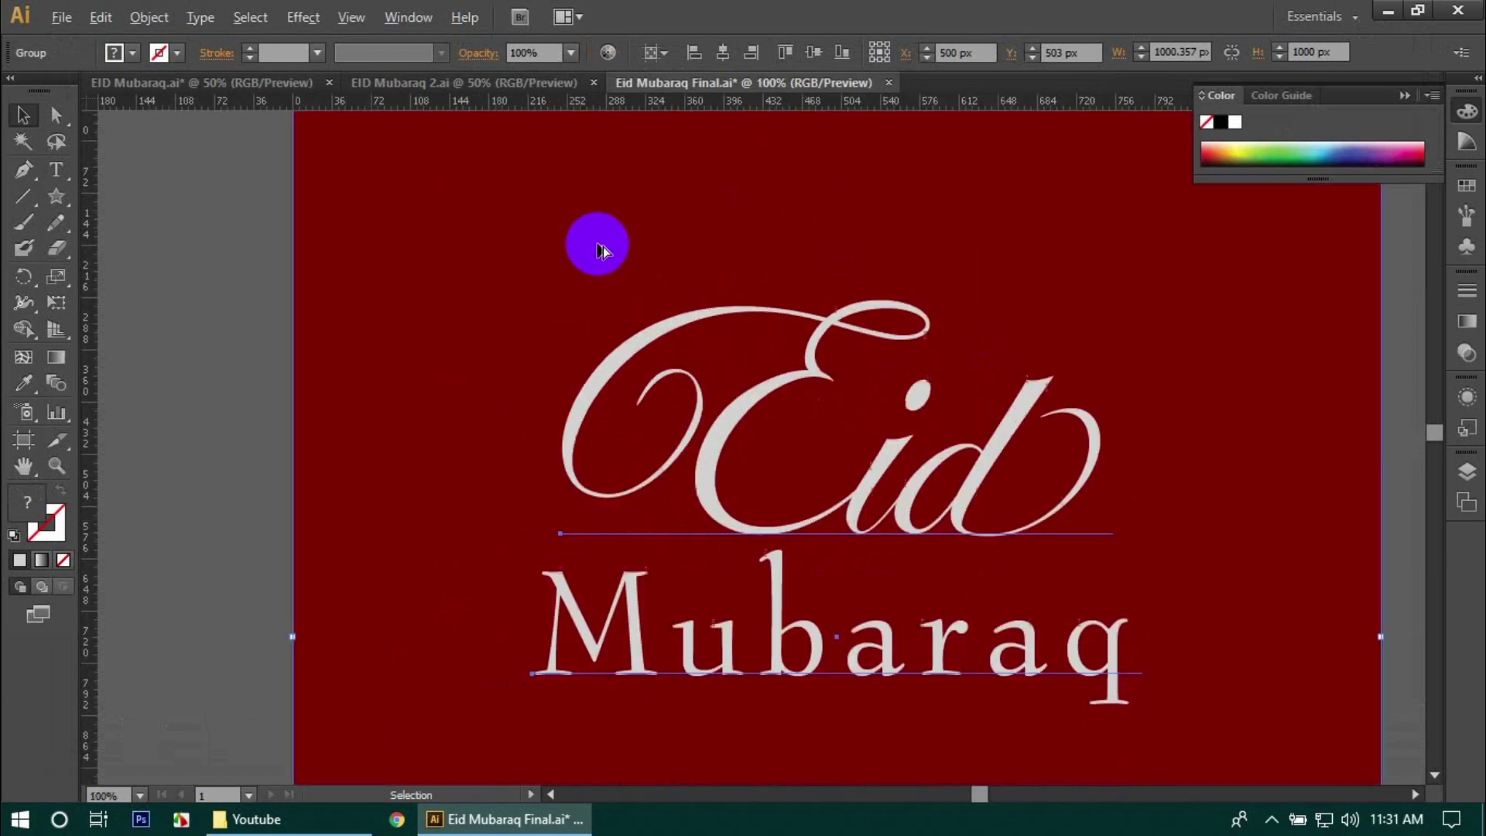
pyautogui.moveTo(603, 240); pyautogui.dragTo(697, 595)
pyautogui.moveTo(676, 412); pyautogui.dragTo(681, 411)
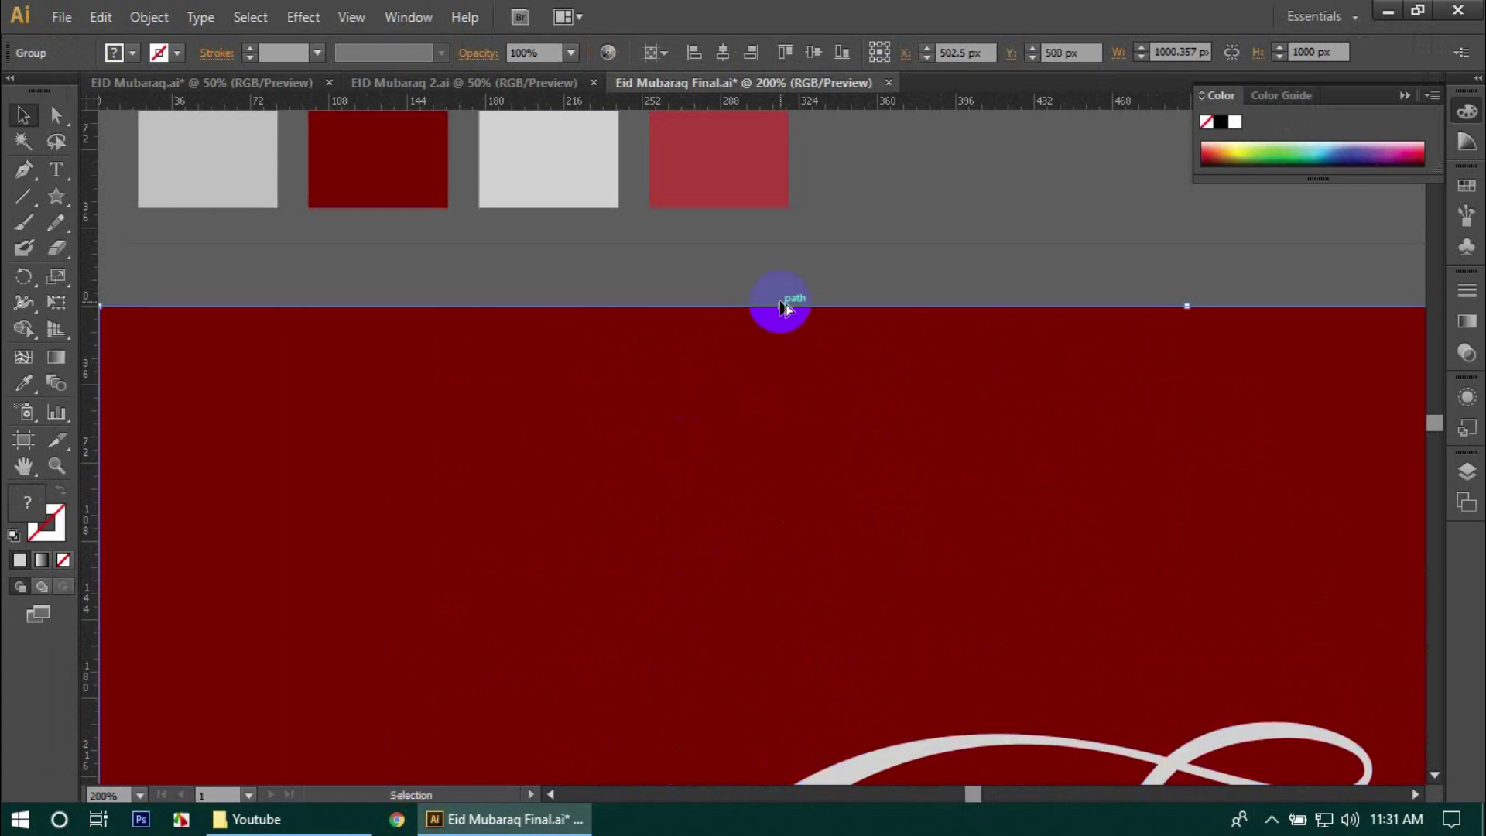
# - Move the grouped artwork left to close the white gap along the artboard's left edge
pyautogui.scroll(-3, 786, 305)
pyautogui.scroll(4, 554, 447)
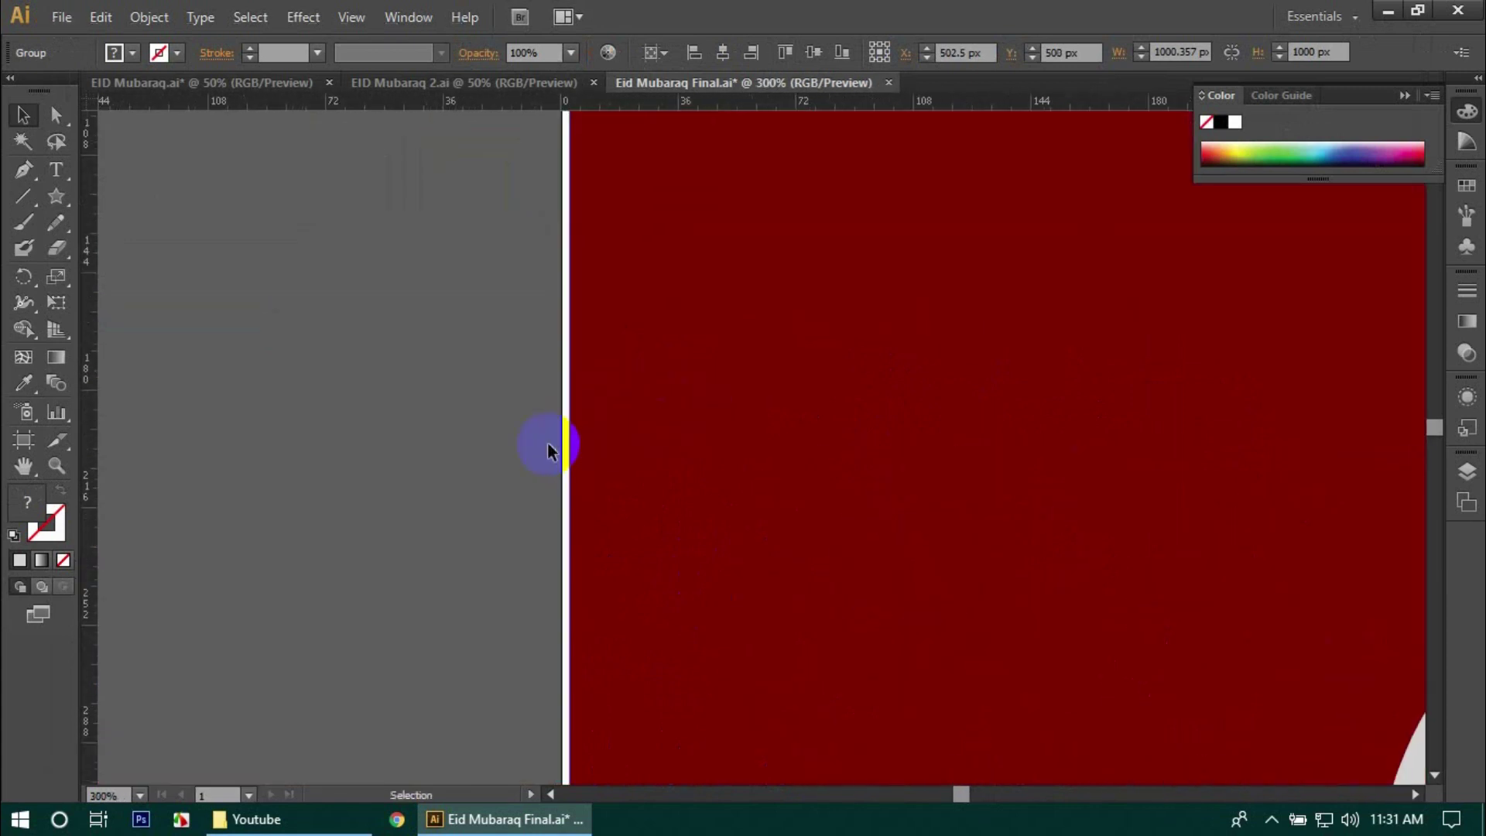
pyautogui.scroll(1, 547, 448)
pyautogui.moveTo(606, 461); pyautogui.dragTo(596, 464)
pyautogui.scroll(-2, 703, 463)
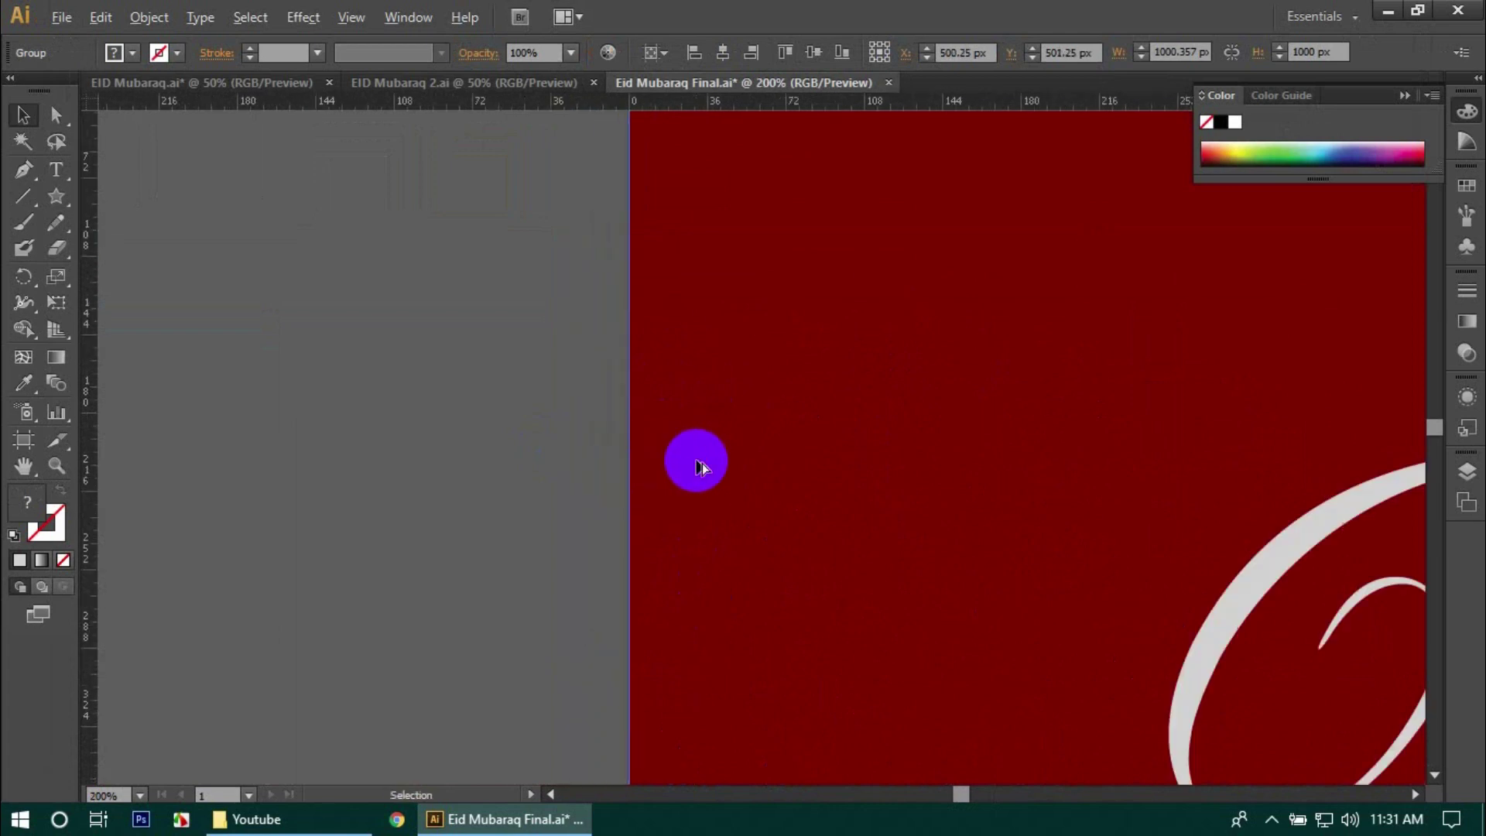
pyautogui.scroll(-2, 703, 463)
pyautogui.moveTo(797, 470); pyautogui.dragTo(345, 398)
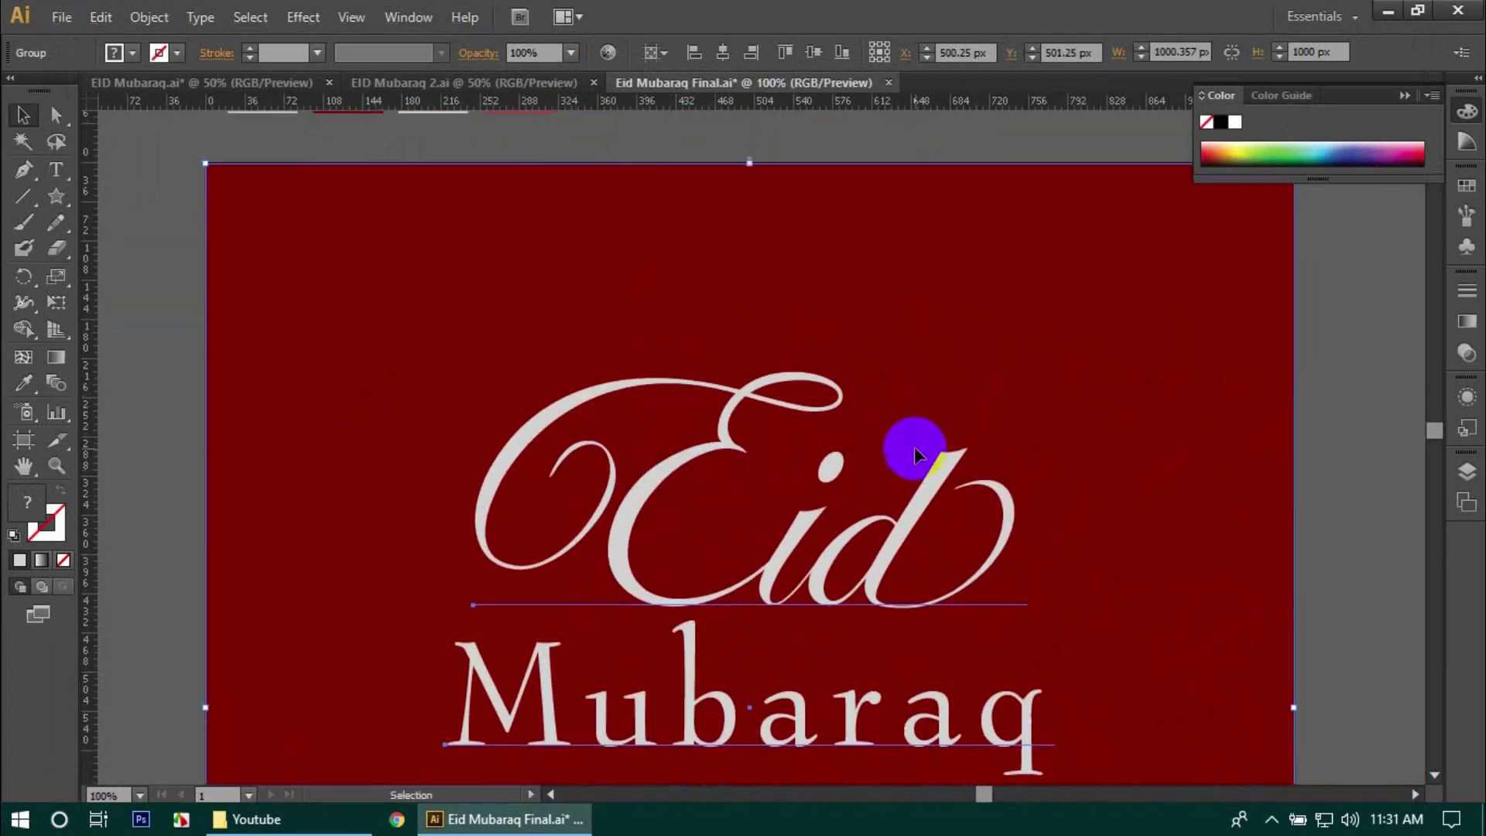
pyautogui.click(1353, 426)
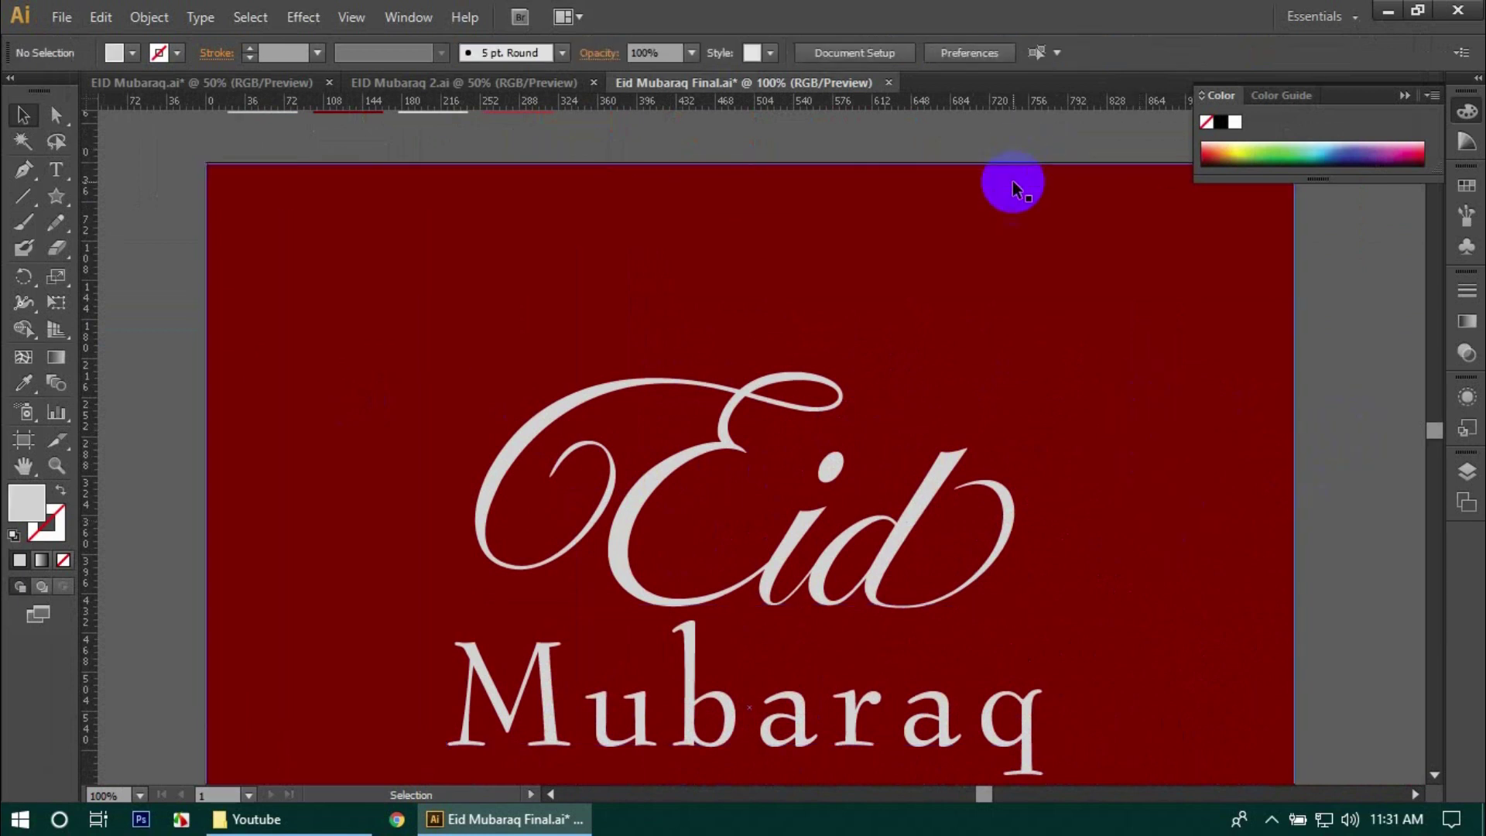
# - Realign the grouped artwork with the artboard's top edge at Y 500 px, and check its bottom edge for gaps
pyautogui.scroll(4, 951, 127)
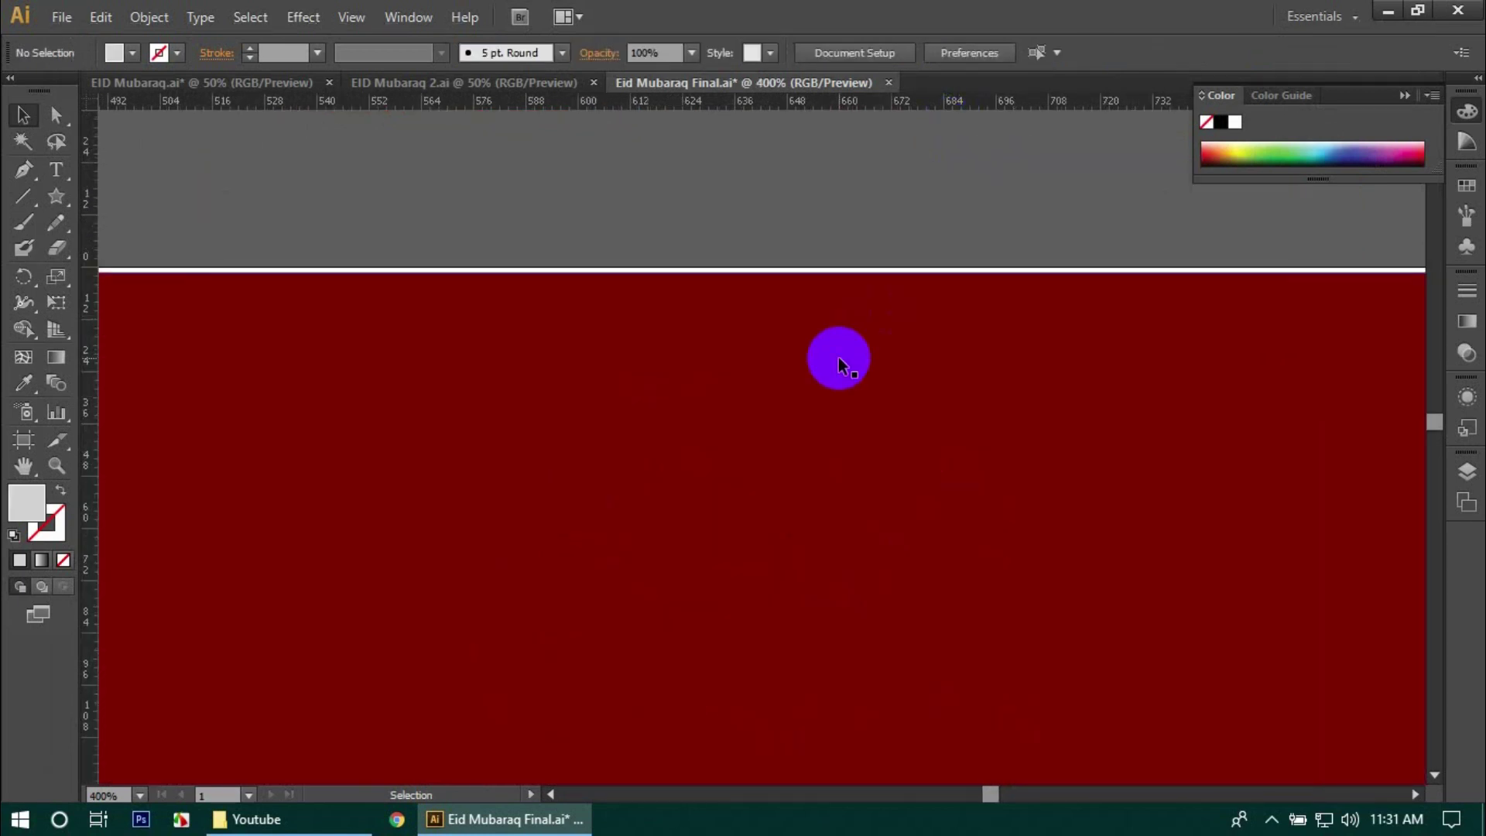
pyautogui.click(838, 358)
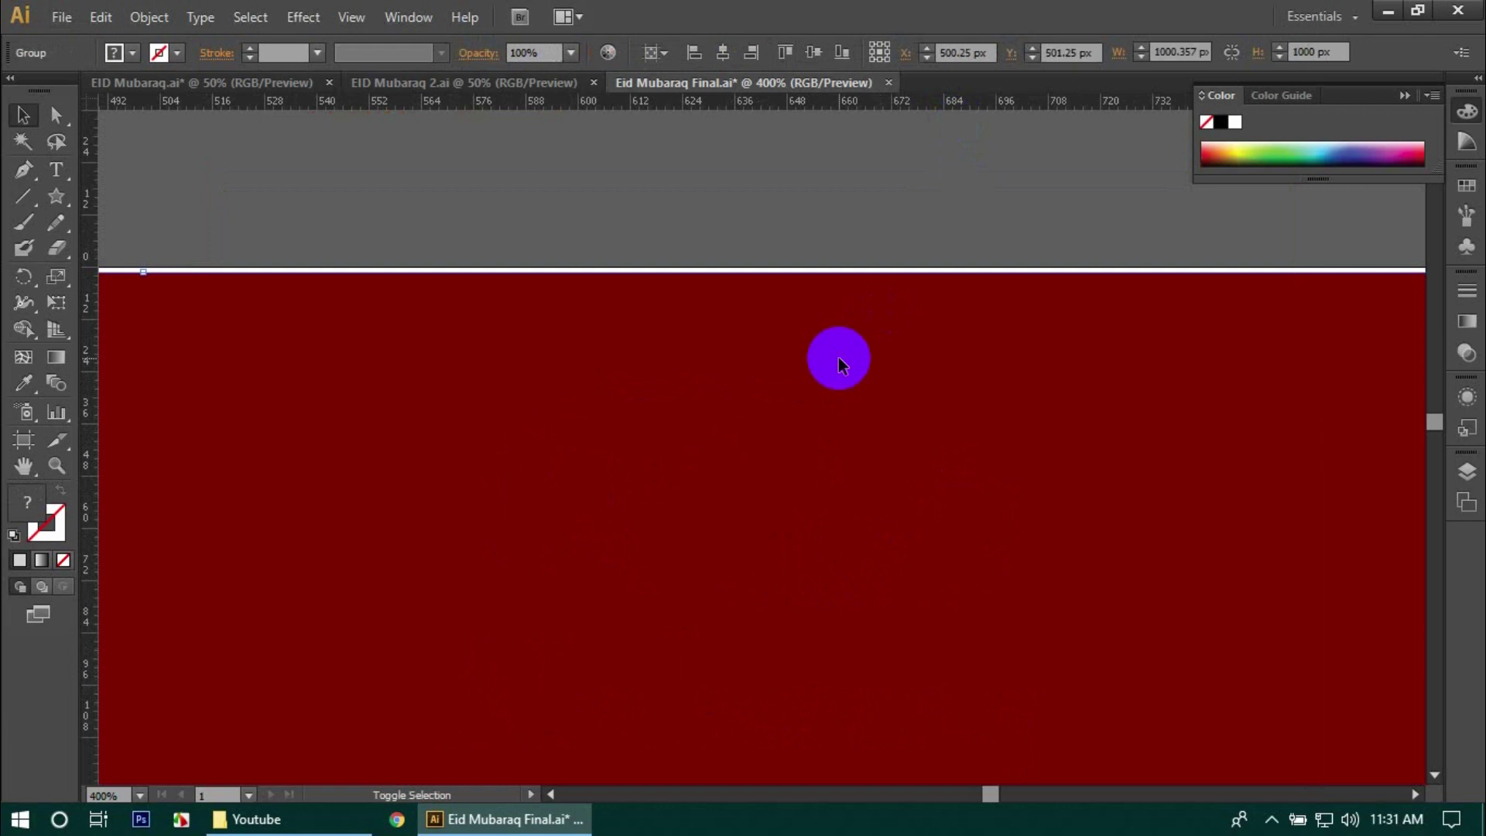
pyautogui.moveTo(838, 357); pyautogui.dragTo(838, 354)
pyautogui.scroll(-1, 918, 195)
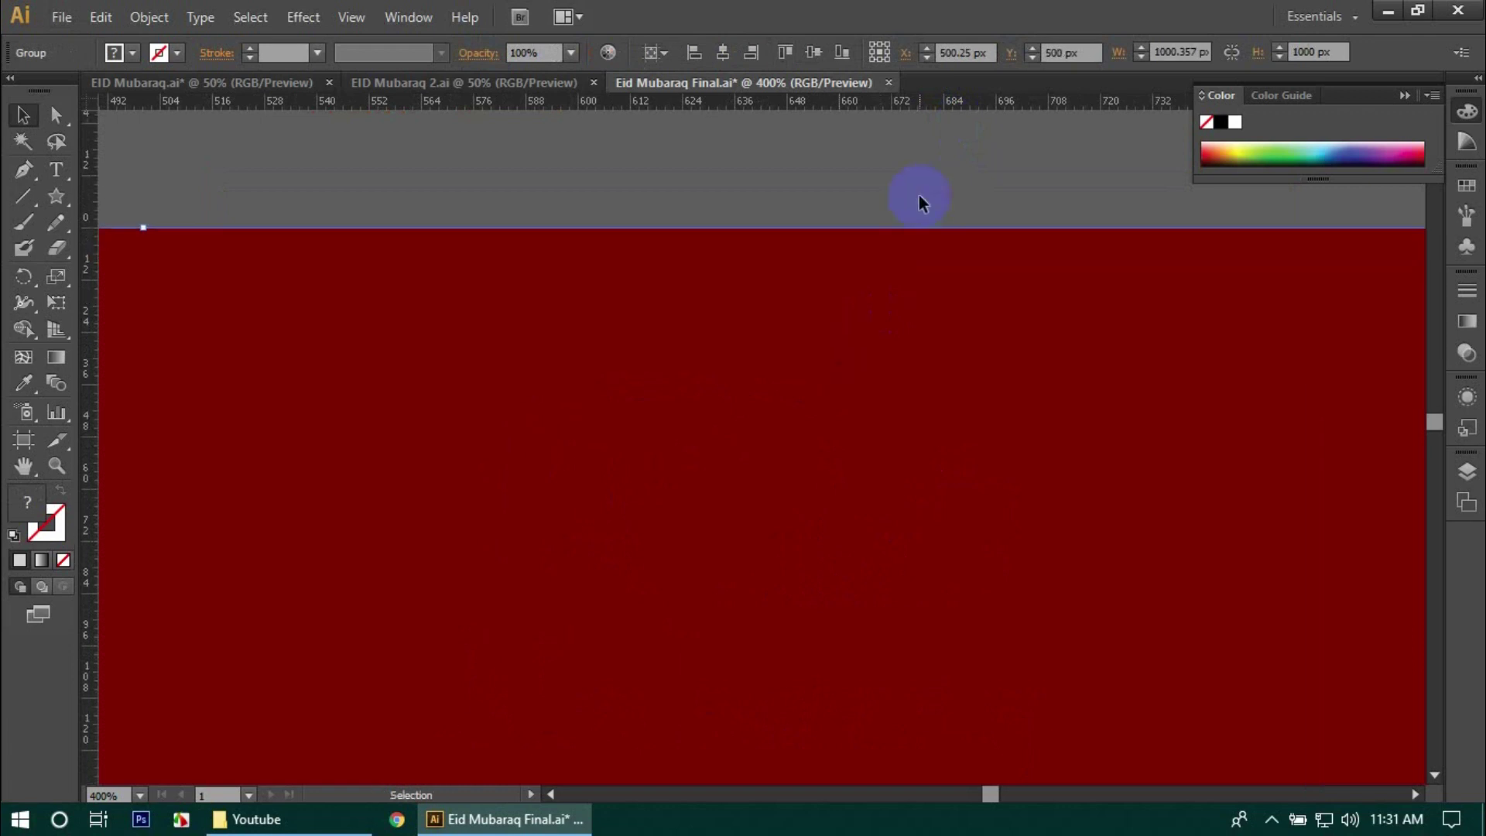
pyautogui.hotkey('ctrl', '0')
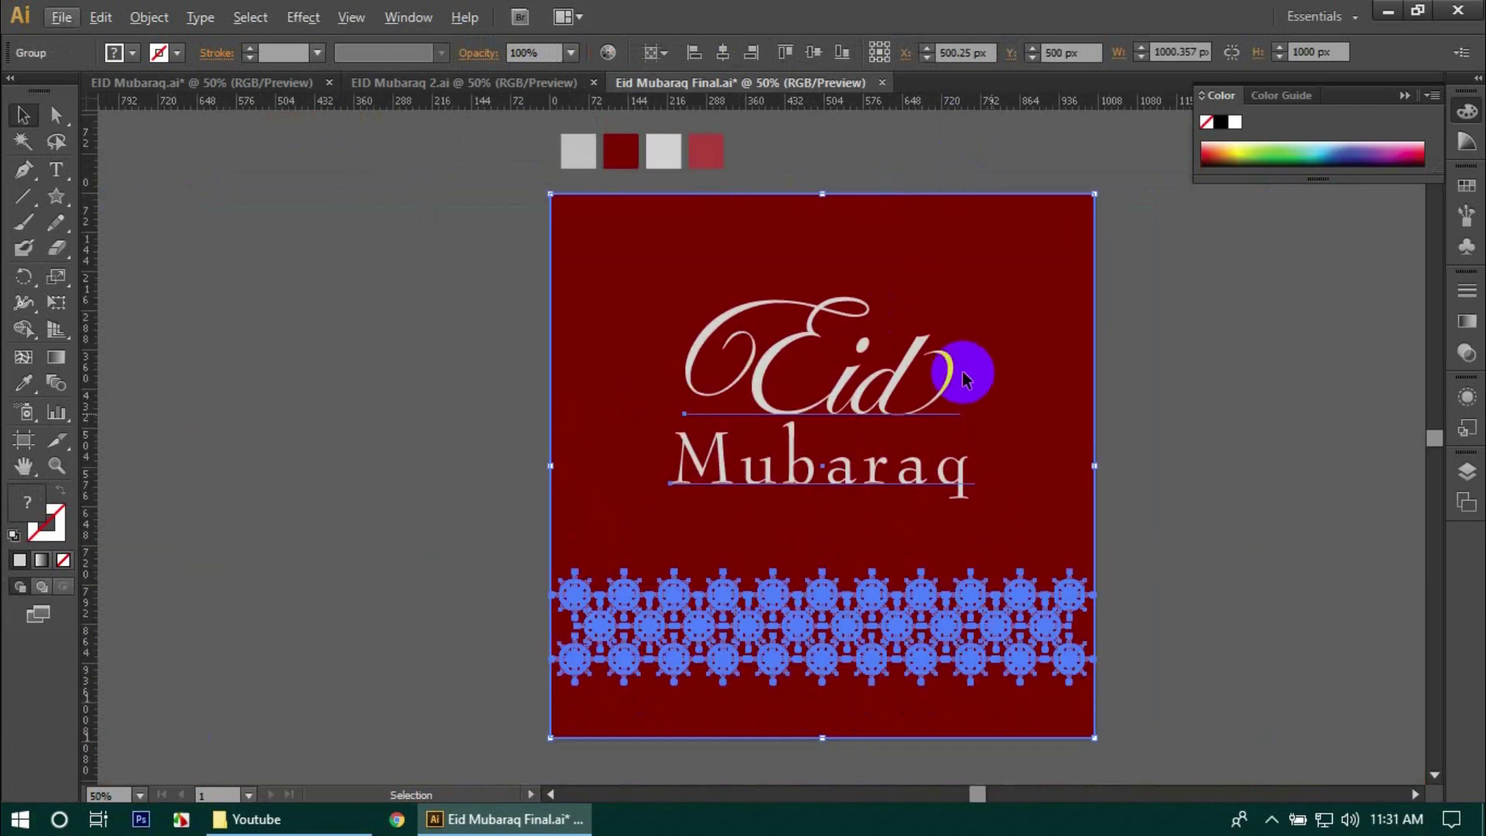
pyautogui.click(1182, 519)
pyautogui.scroll(3, 799, 678)
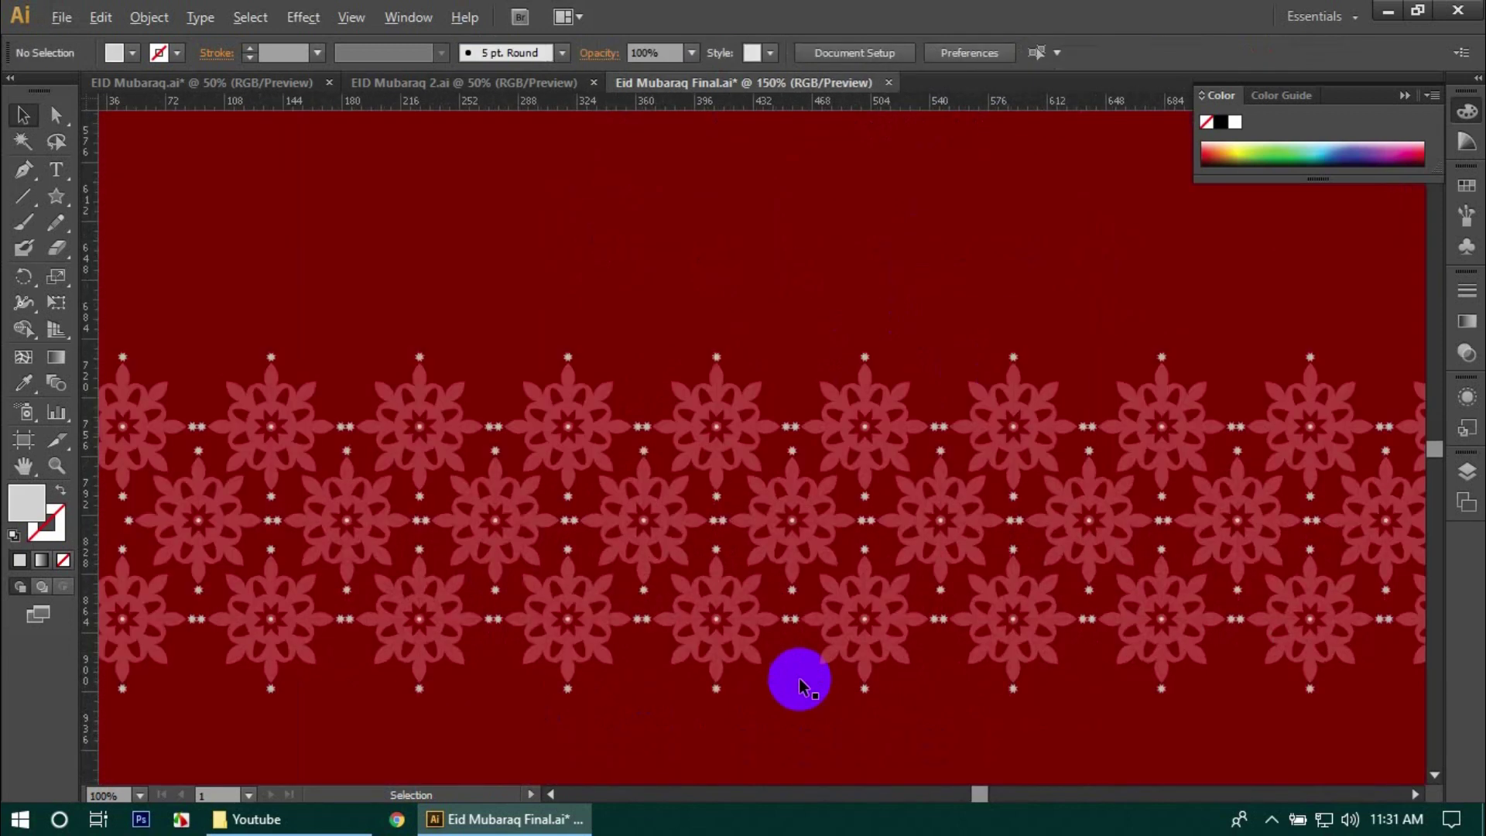
pyautogui.scroll(1, 799, 678)
pyautogui.moveTo(688, 700); pyautogui.dragTo(673, 249)
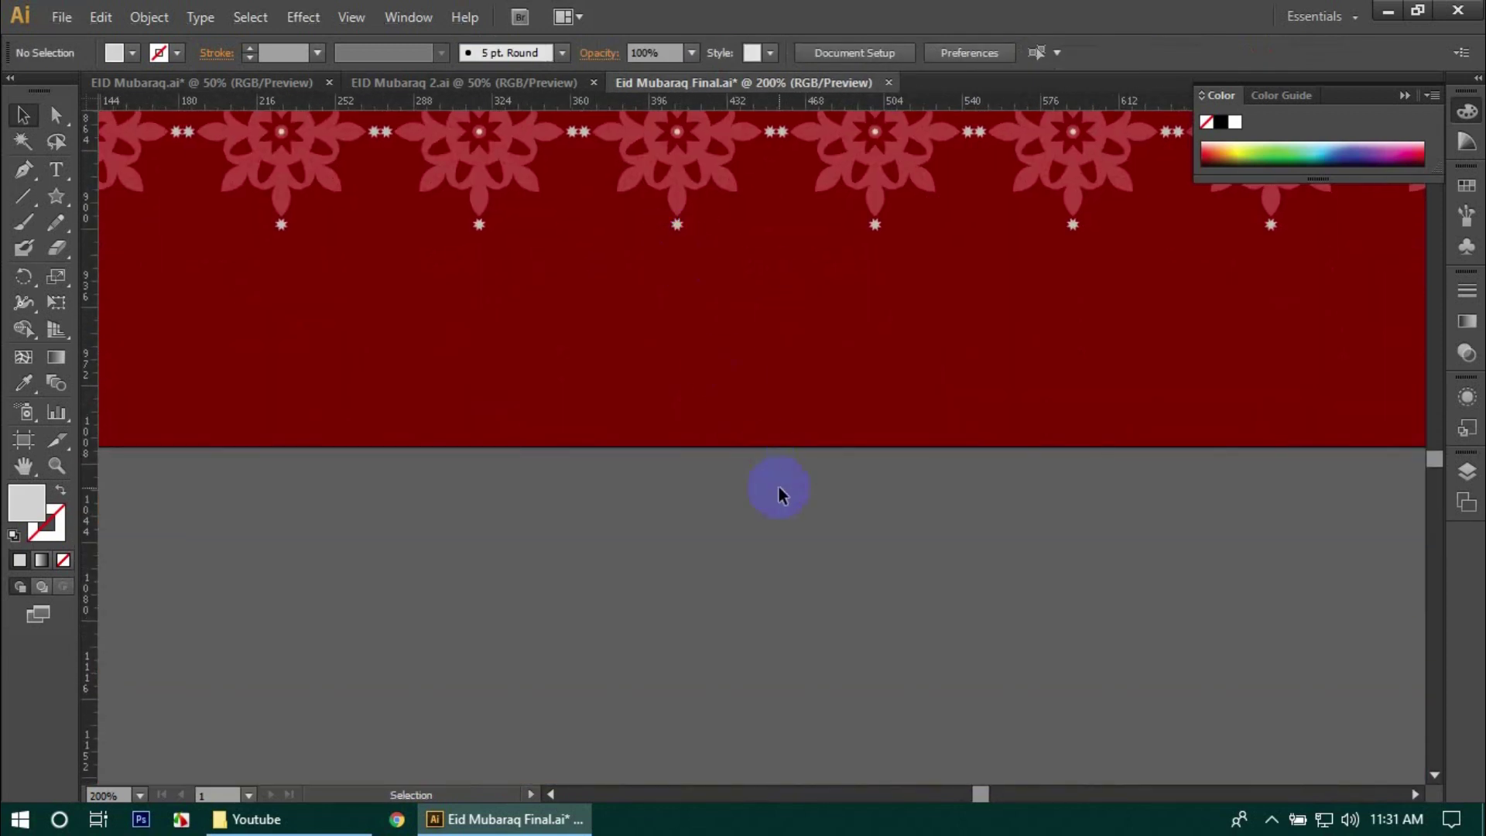
pyautogui.scroll(-4, 777, 496)
pyautogui.moveTo(796, 441); pyautogui.dragTo(723, 719)
# - Open the artwork in Save for Web and choose the JPEG High preset
pyautogui.click(62, 17)
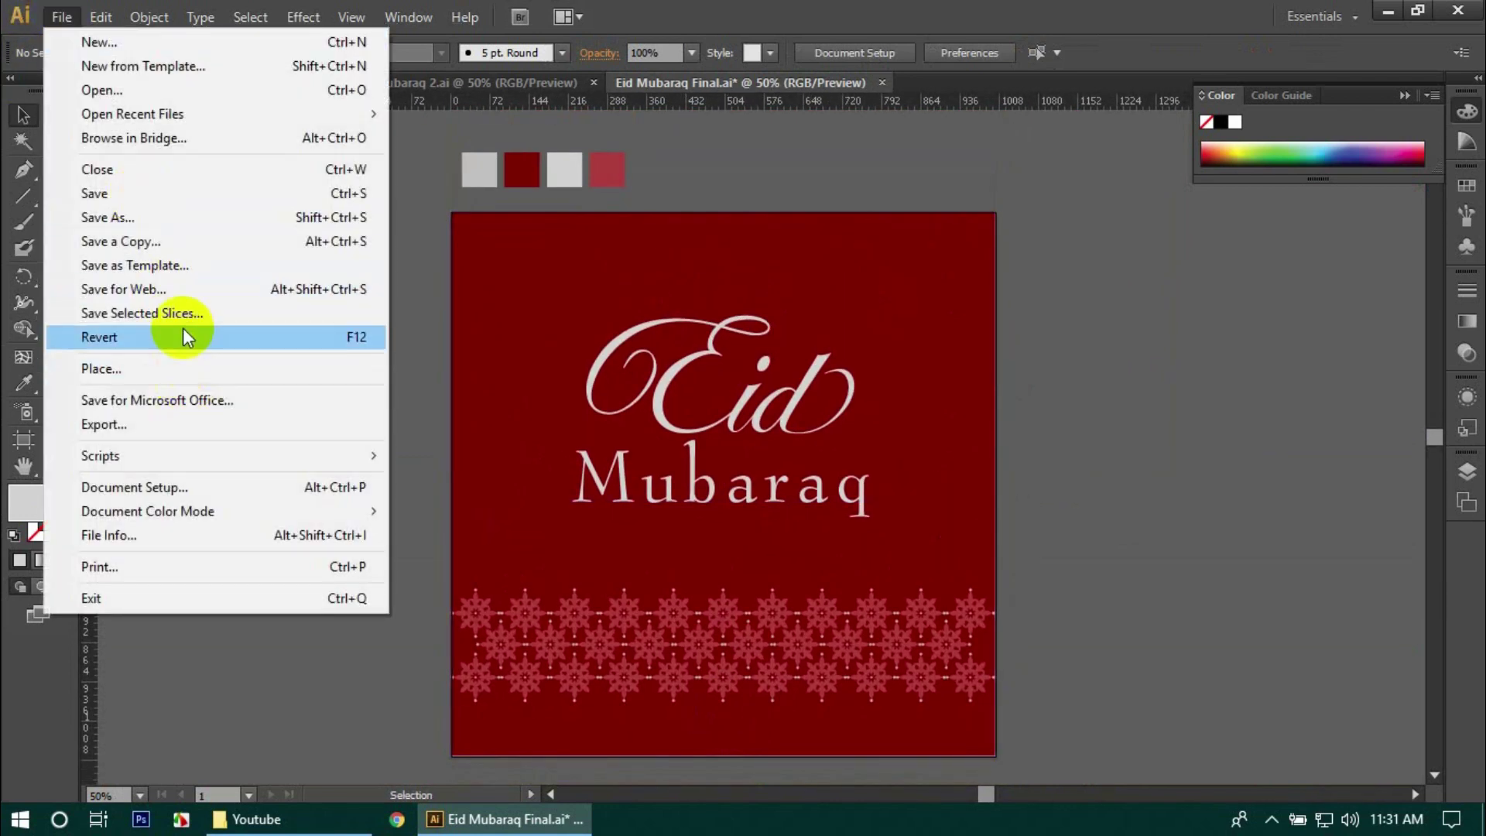
pyautogui.click(170, 291)
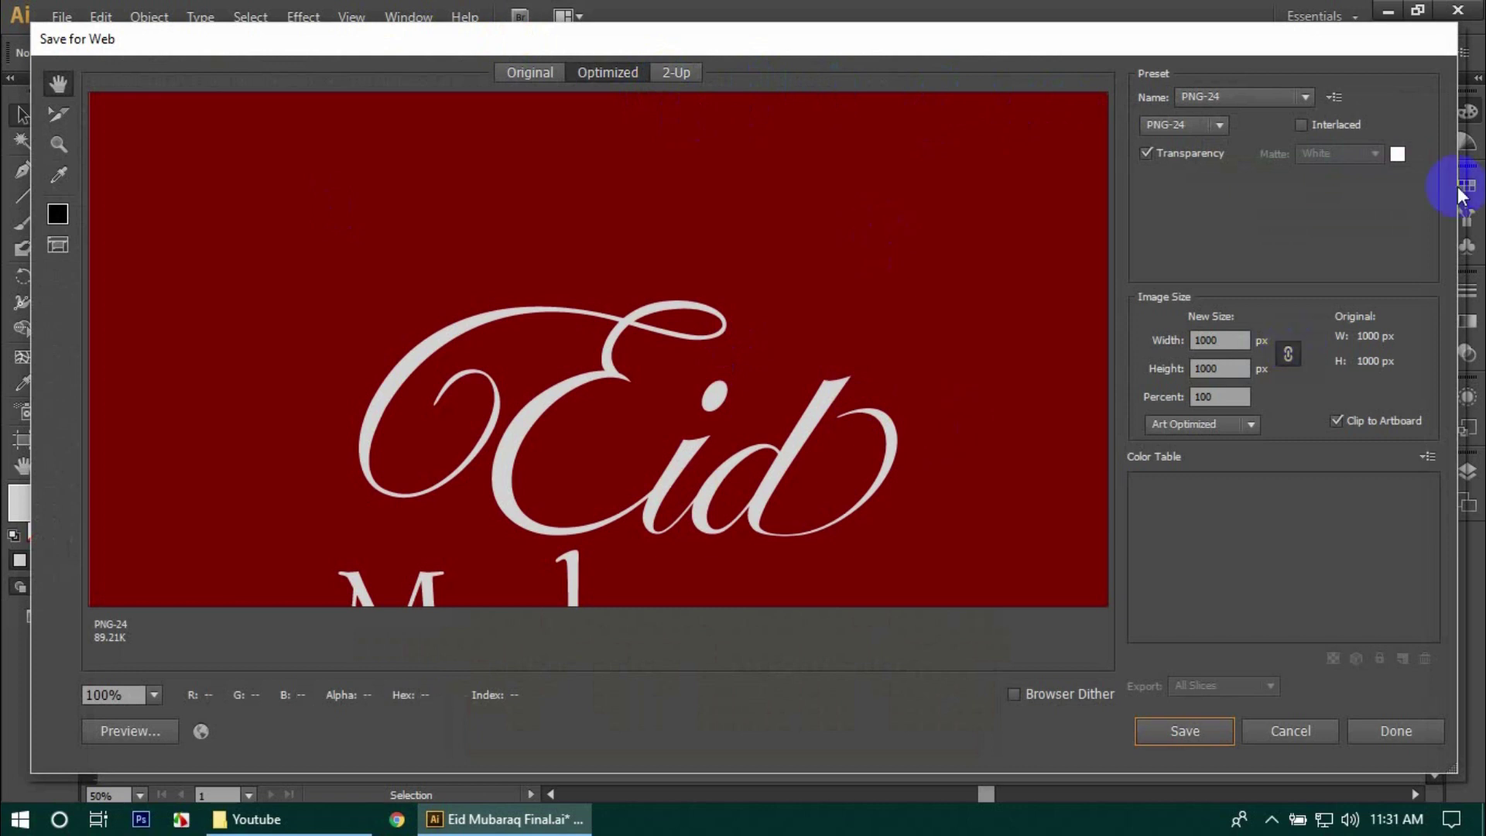
pyautogui.click(1284, 96)
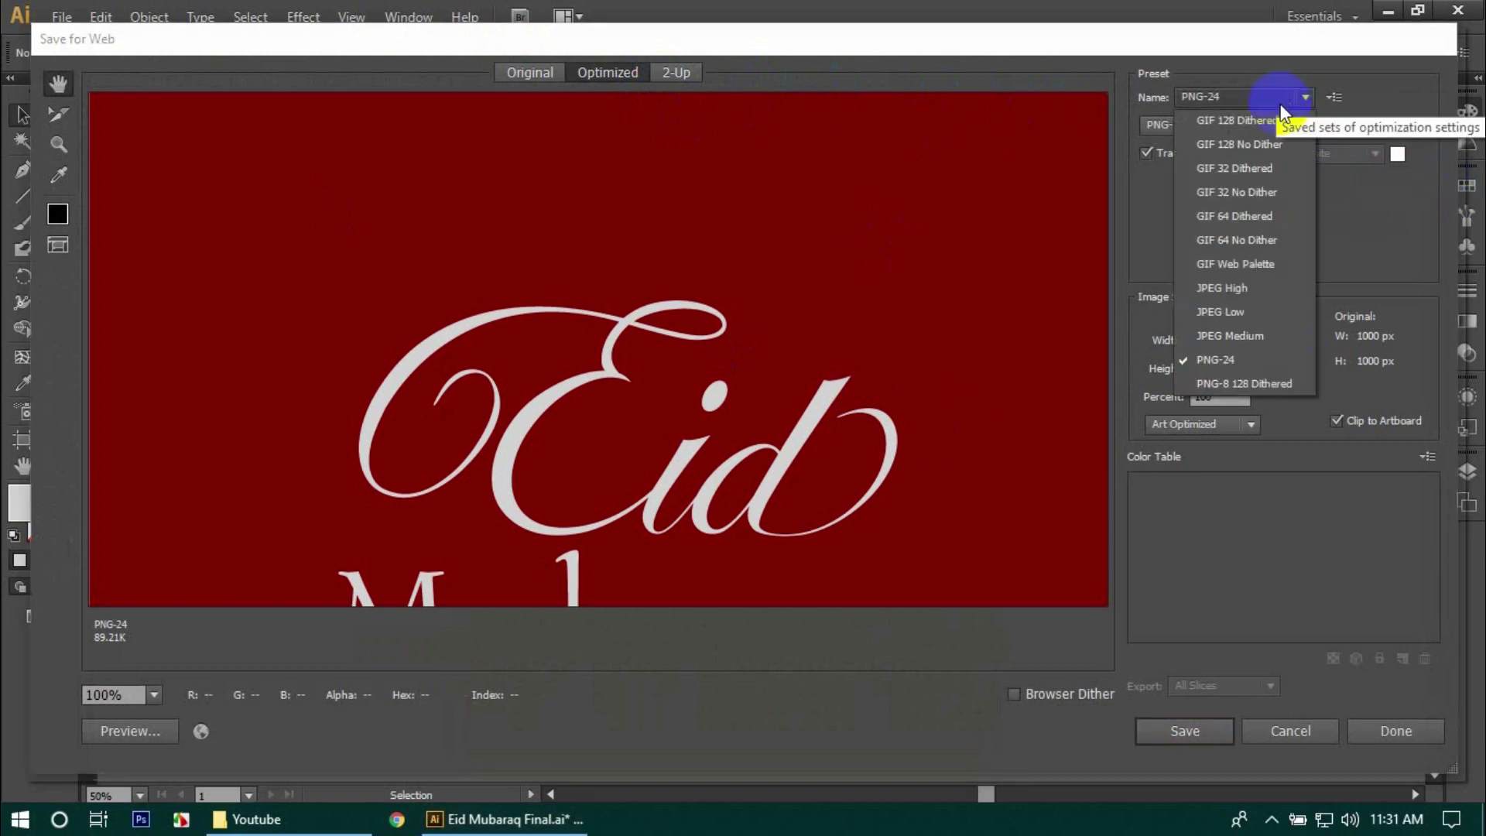
pyautogui.click(1252, 292)
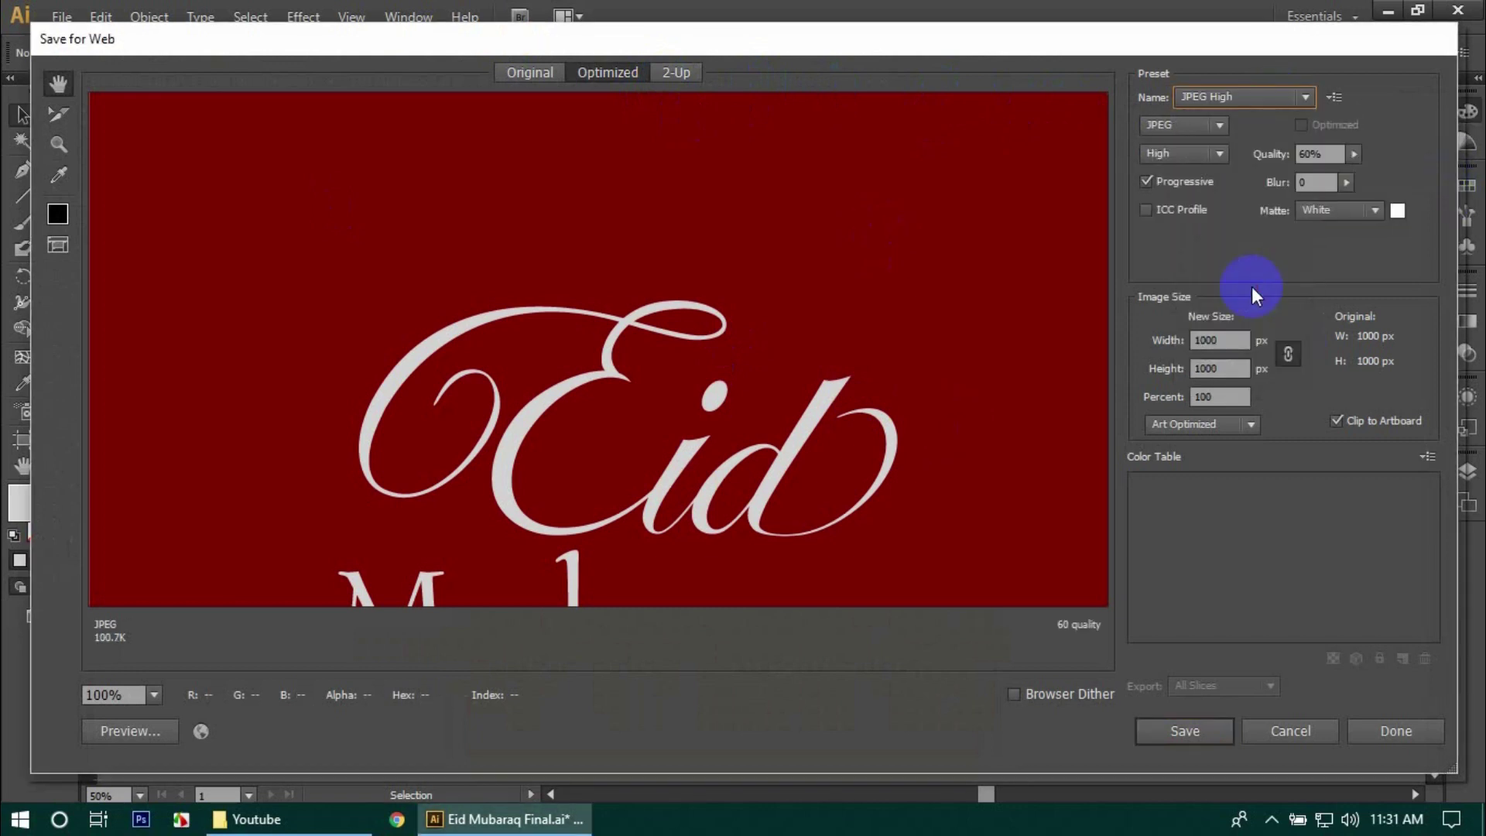
# - Save the optimized image as Eid-Mubaraq-Final.jpg in the Desktop folder
pyautogui.click(1192, 731)
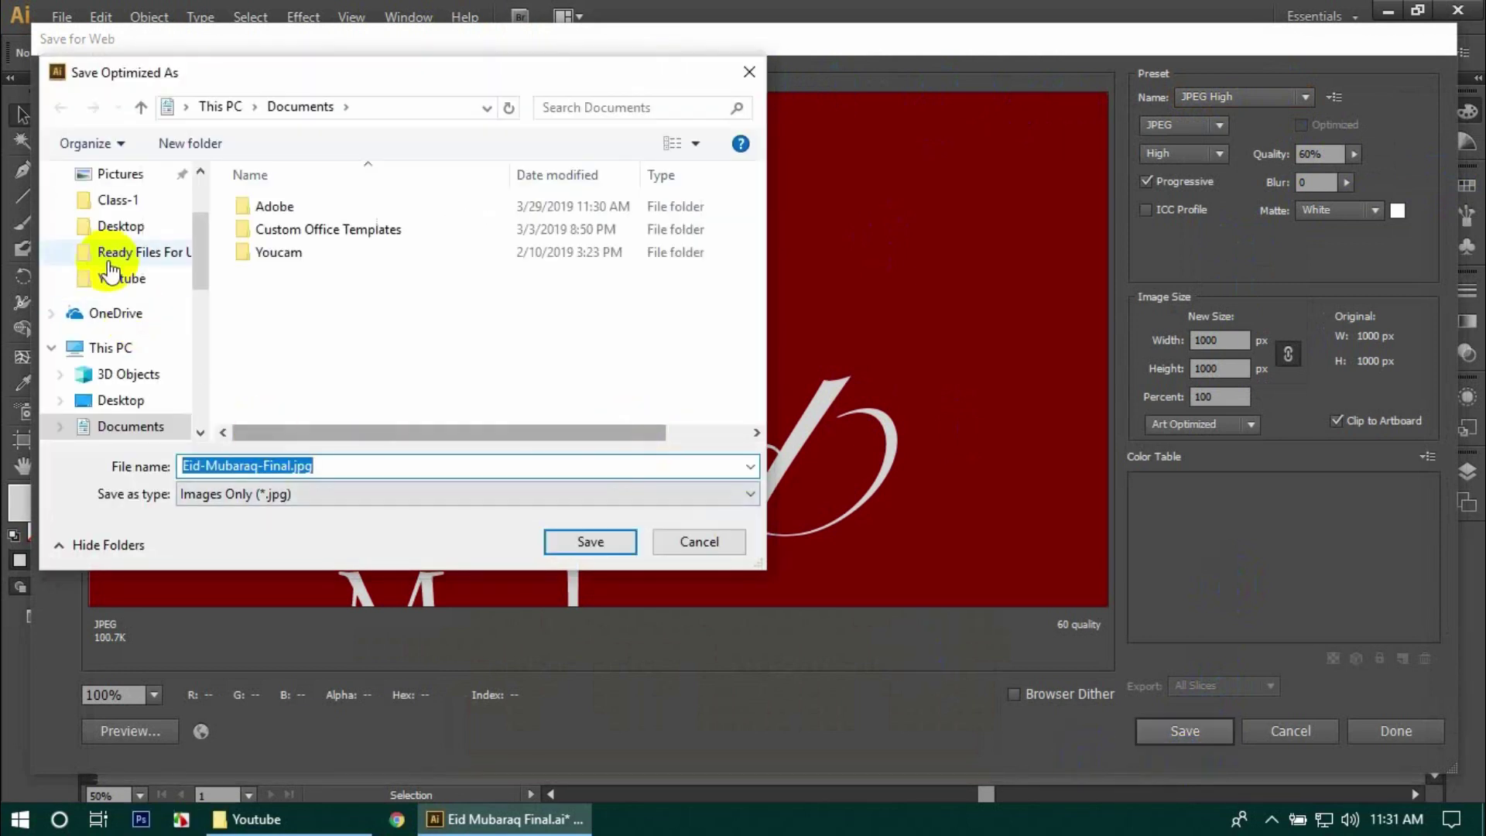
pyautogui.click(147, 225)
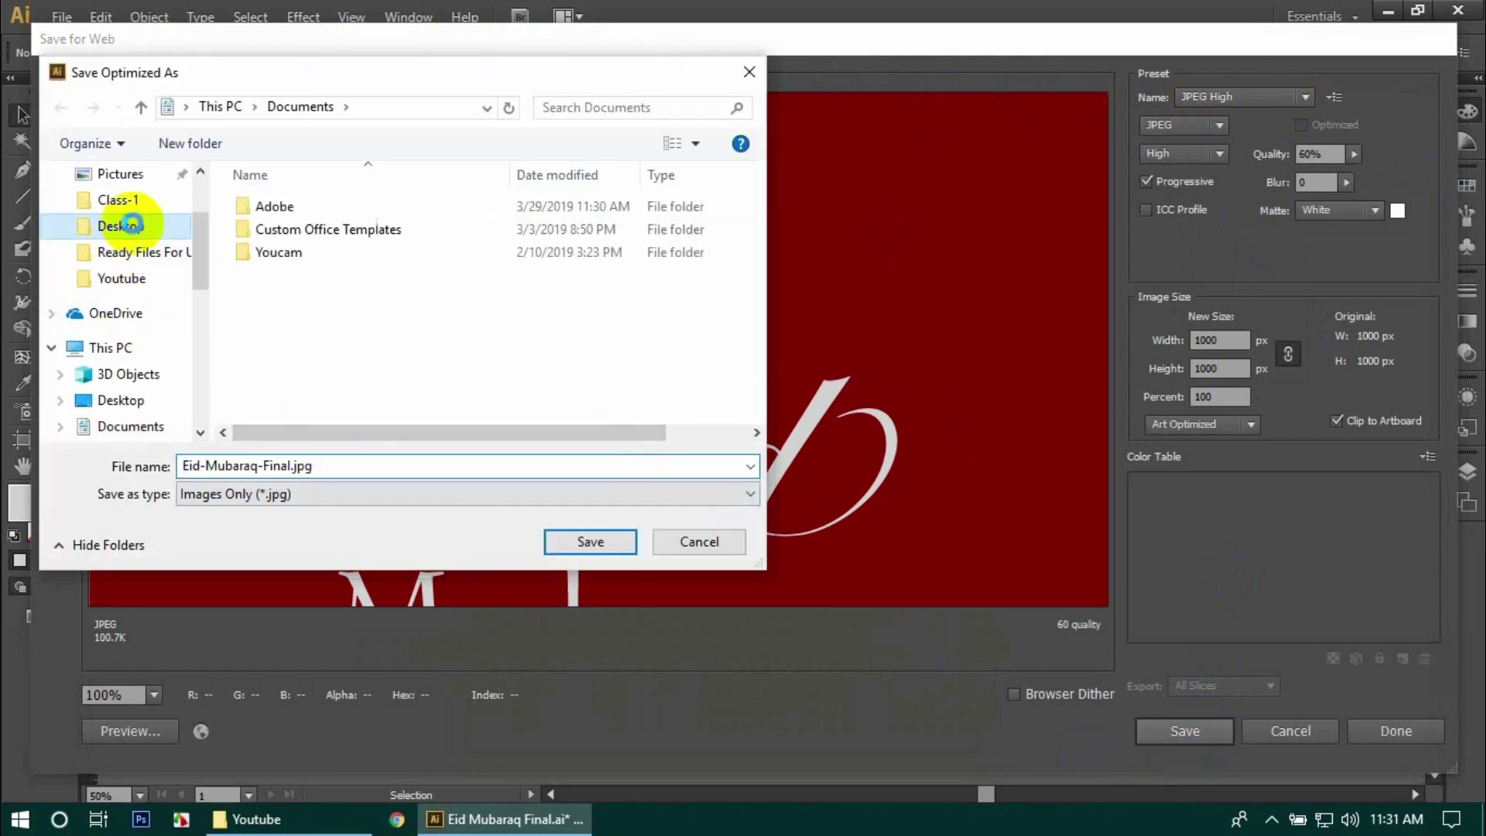
pyautogui.click(353, 468)
pyautogui.click(586, 540)
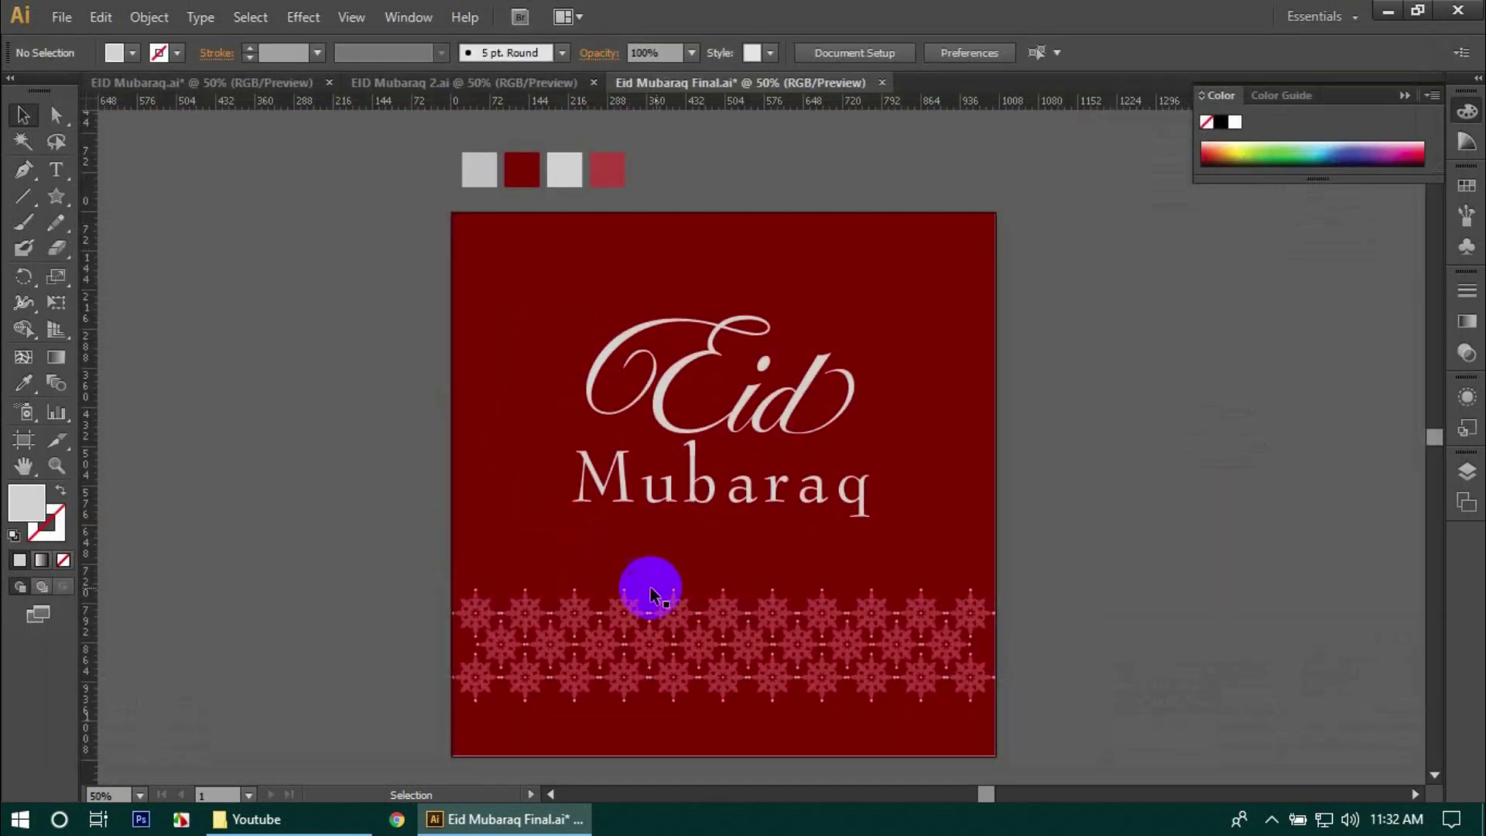
# - Minimize Illustrator and the Youtube folder window to reach the Windows desktop
pyautogui.click(1382, 19)
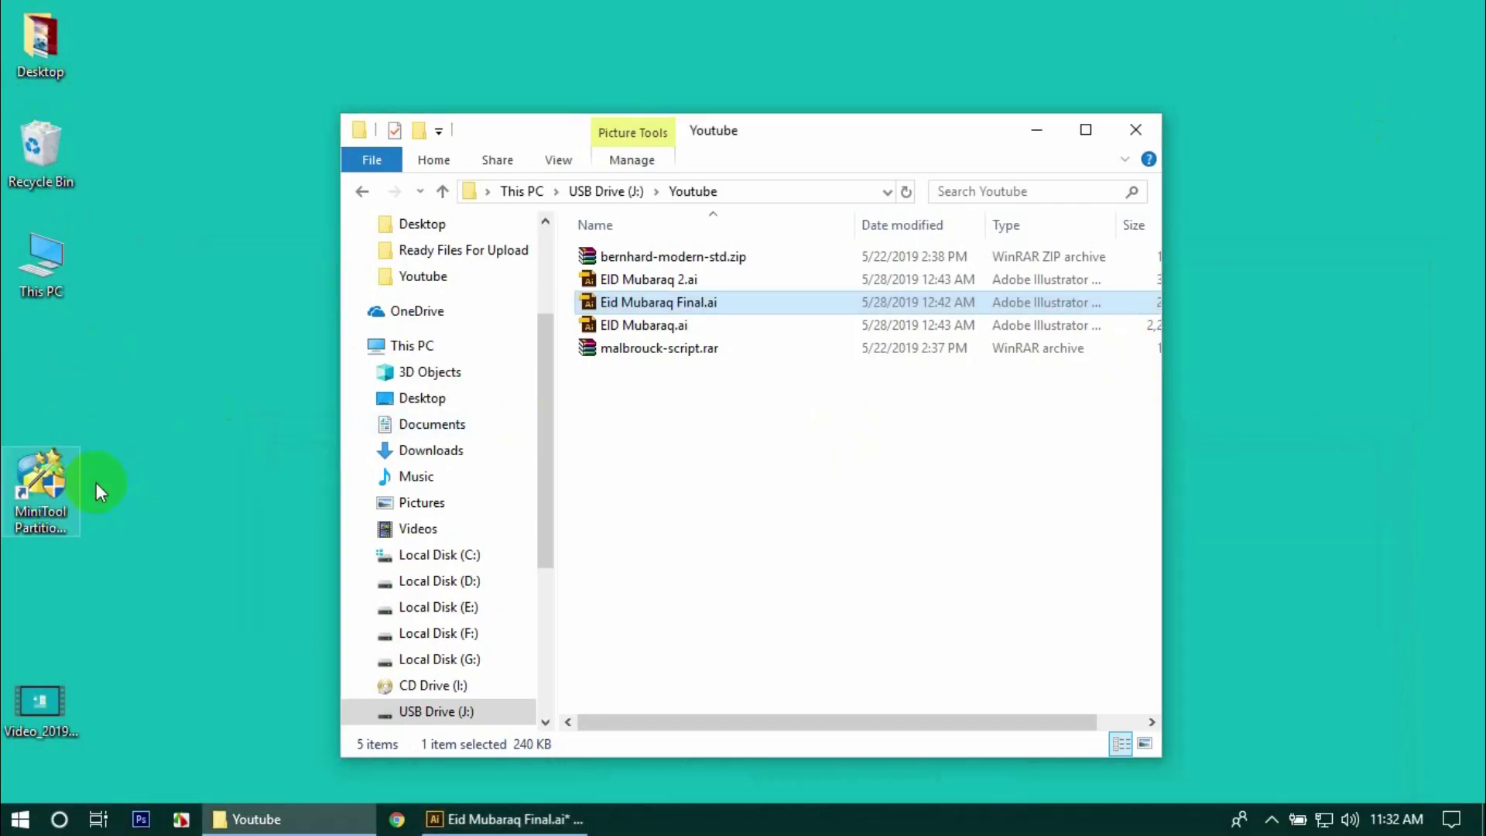
pyautogui.moveTo(819, 112); pyautogui.dragTo(957, 120)
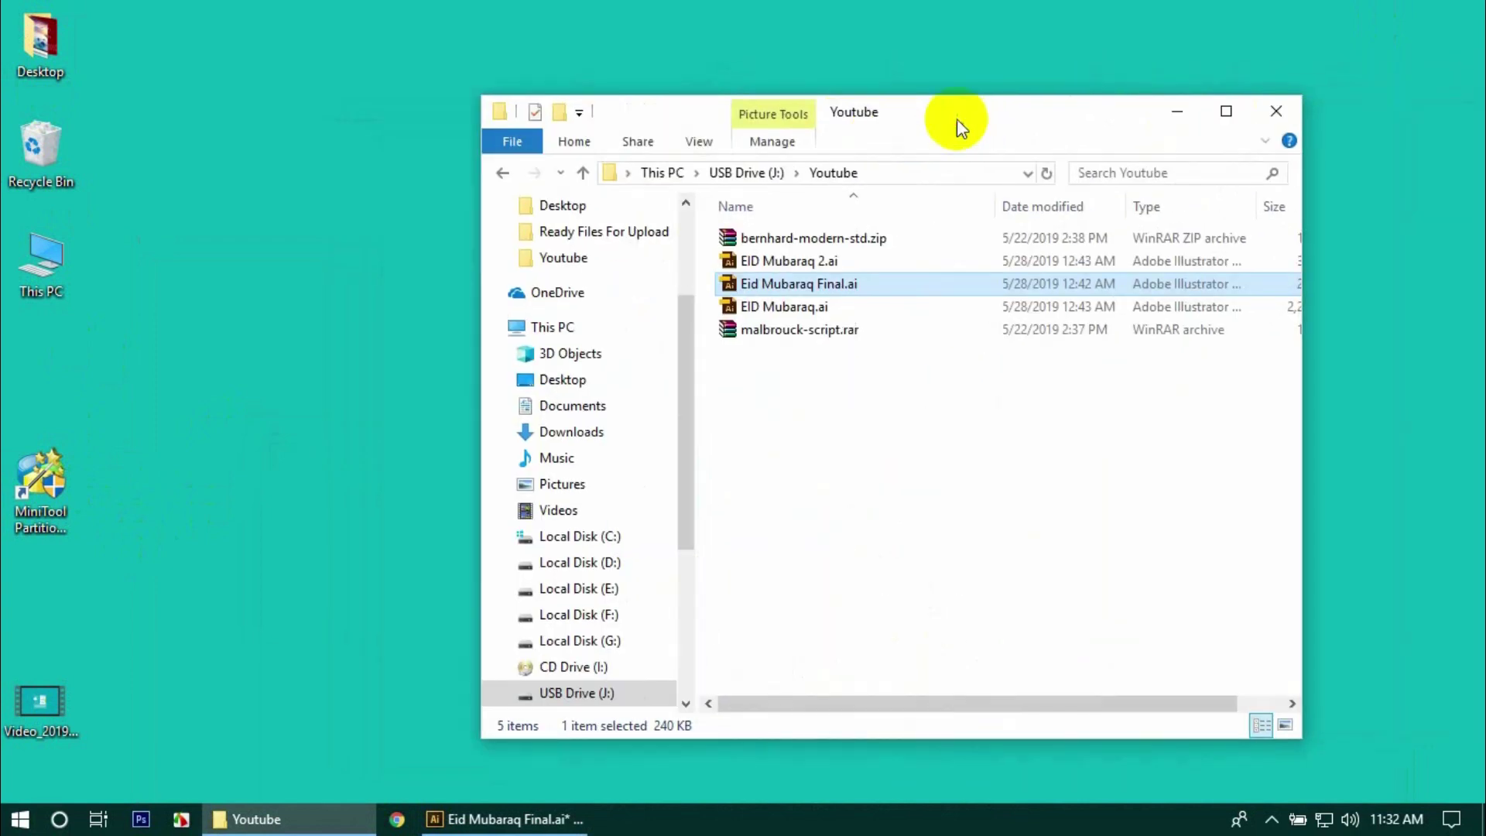
pyautogui.click(1177, 110)
pyautogui.rightClick(910, 211)
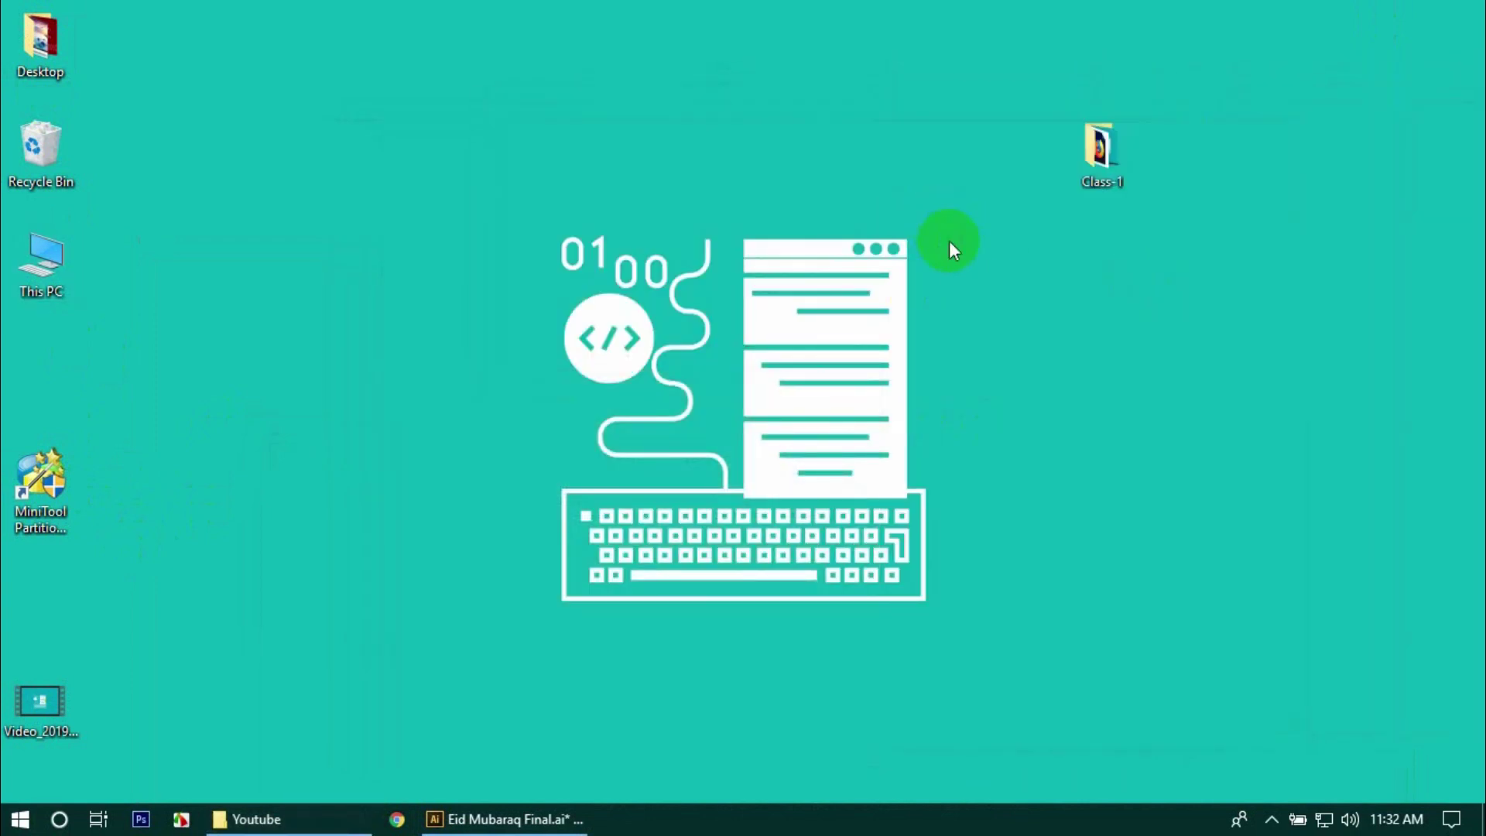
# - Open the exported Eid-Mubaraq-Final.jpg from the Desktop folder in Photos and dismiss the editing tip
pyautogui.click(969, 281)
pyautogui.moveTo(469, 828)
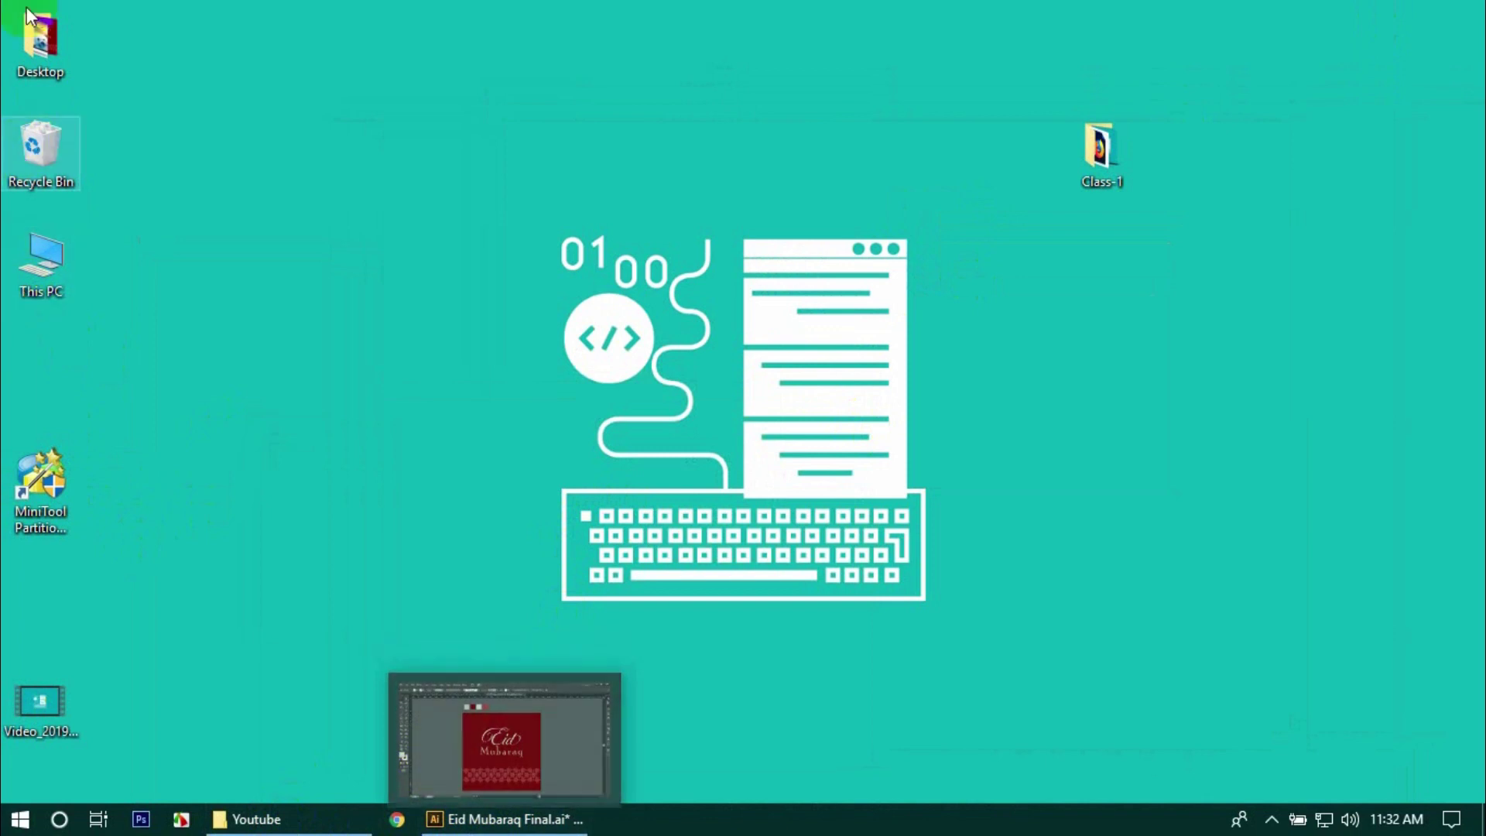
pyautogui.click(35, 31)
pyautogui.doubleClick(34, 31)
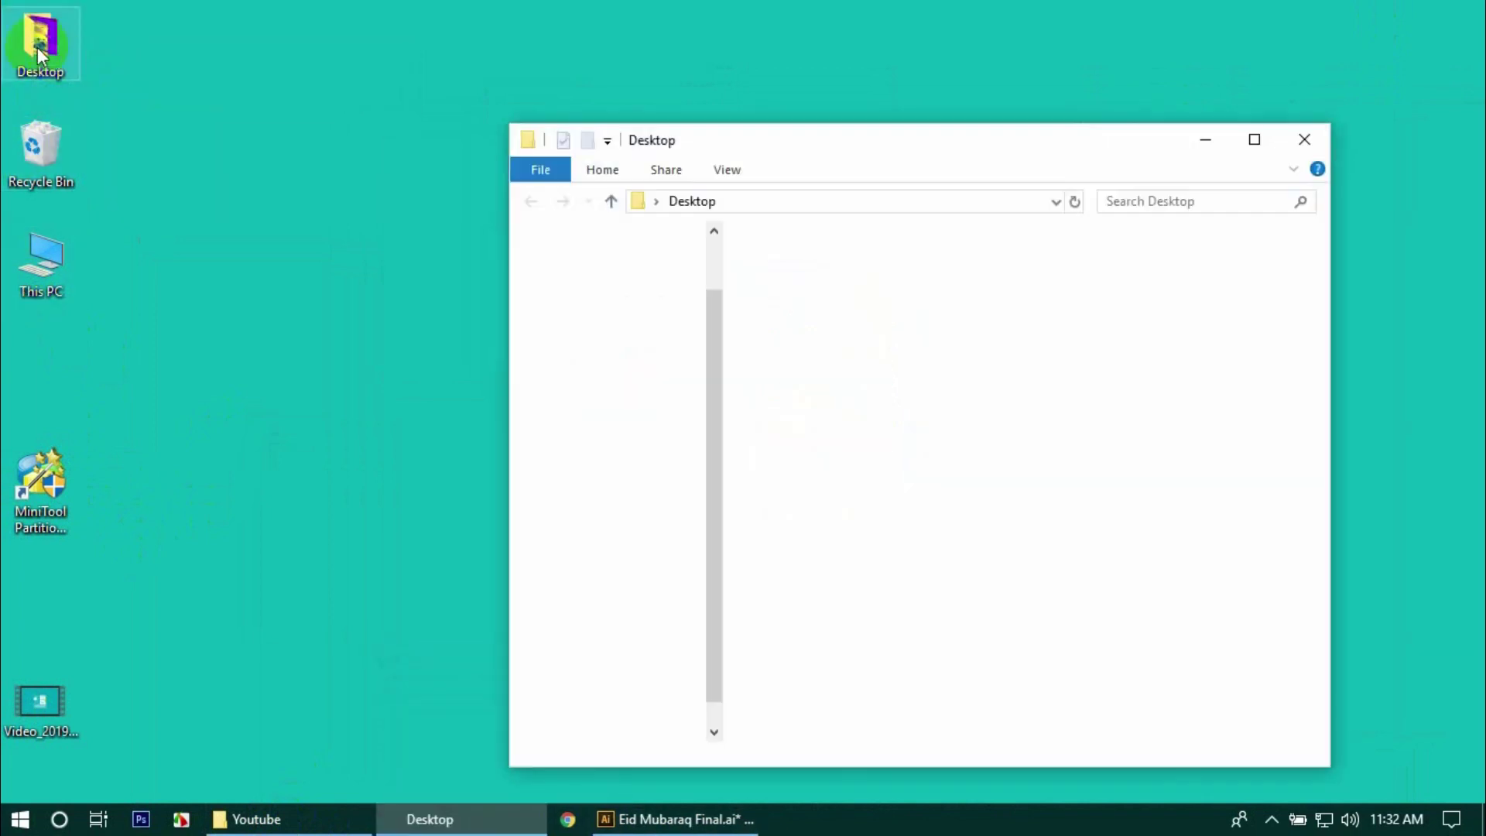
pyautogui.scroll(-2, 1163, 381)
pyautogui.scroll(-9, 1162, 380)
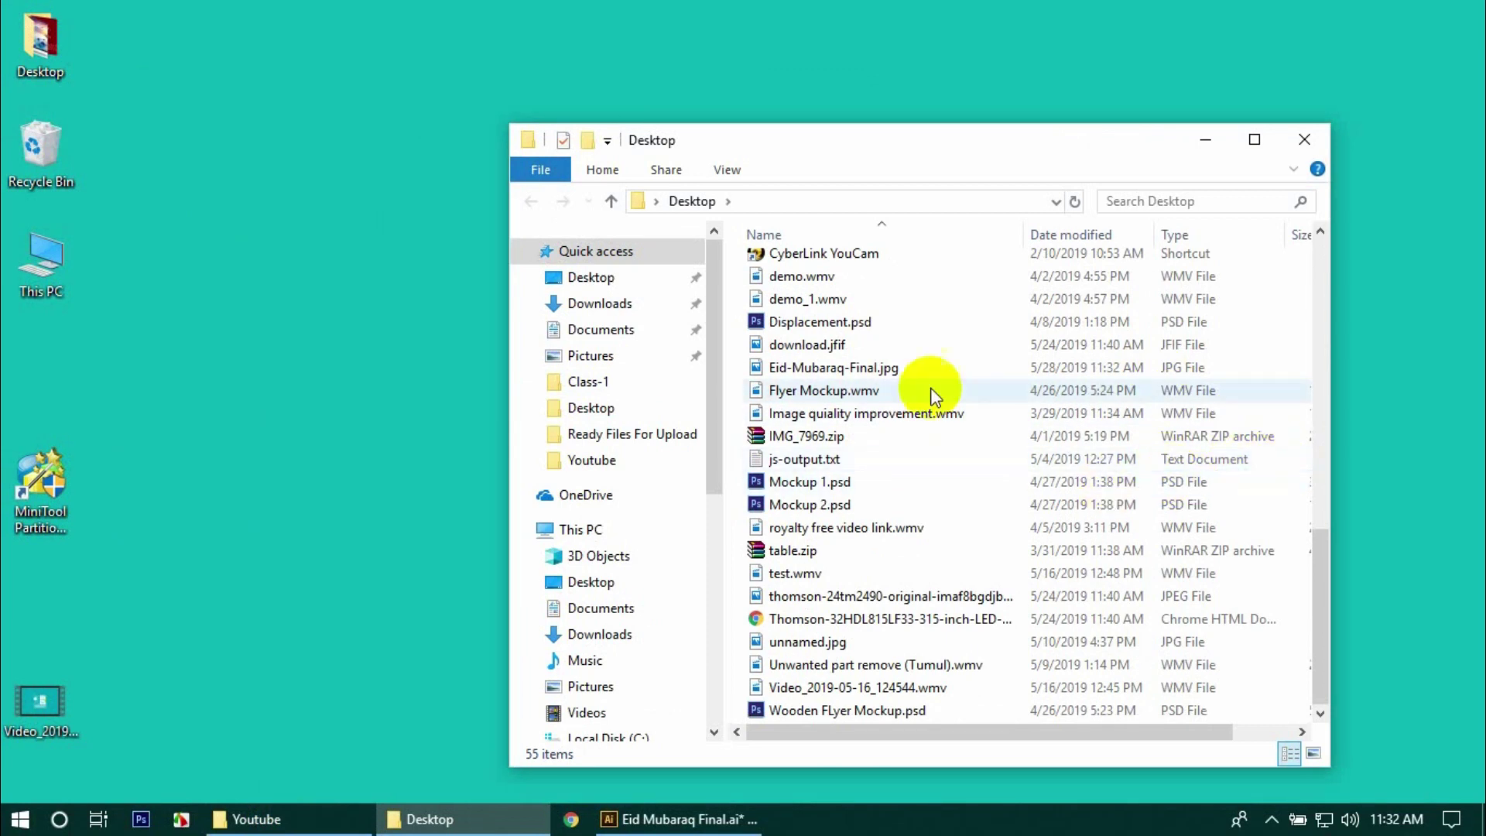
pyautogui.click(900, 378)
pyautogui.doubleClick(899, 376)
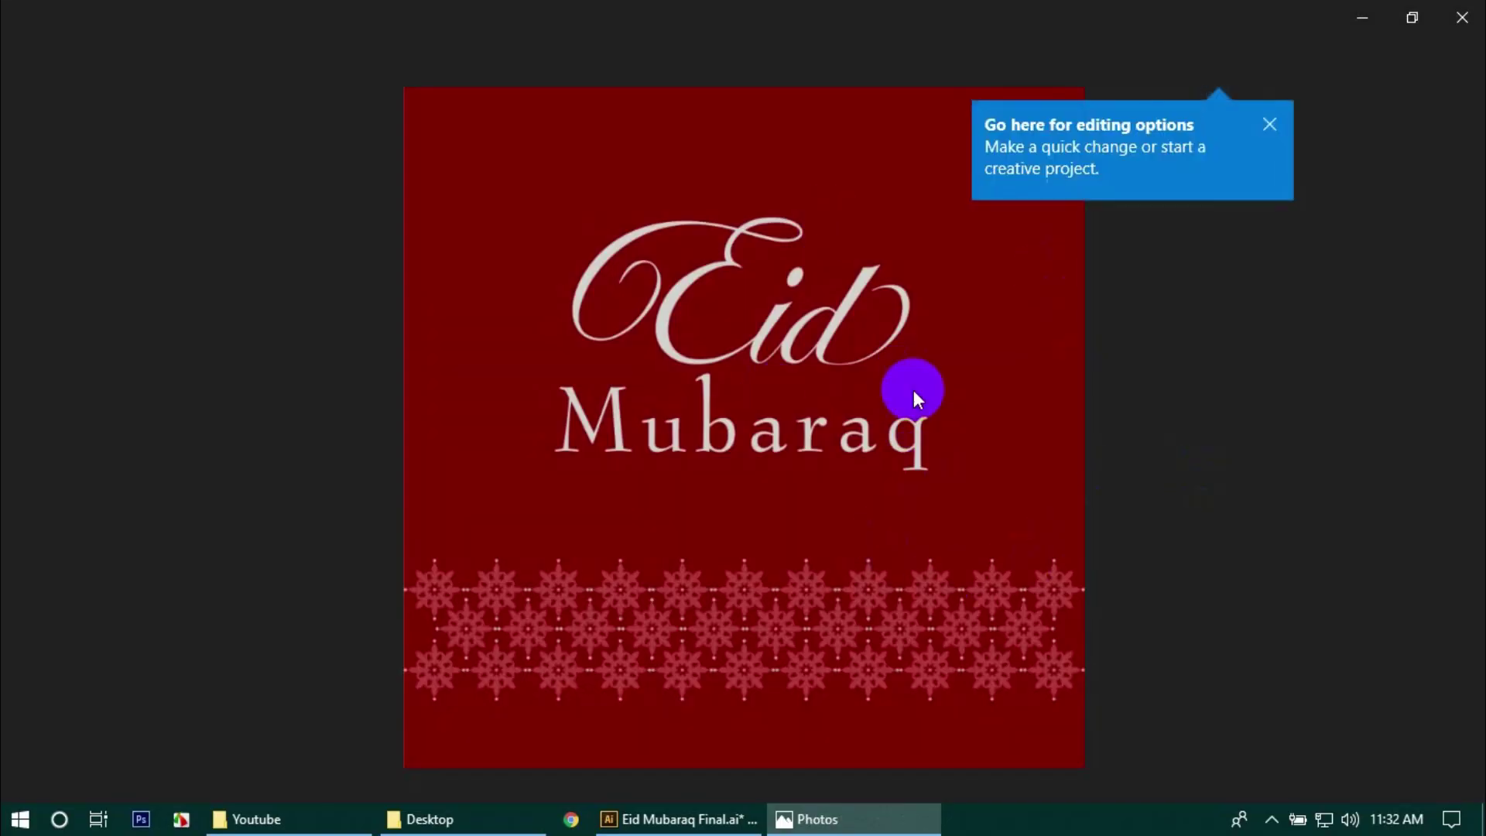
pyautogui.click(1272, 125)
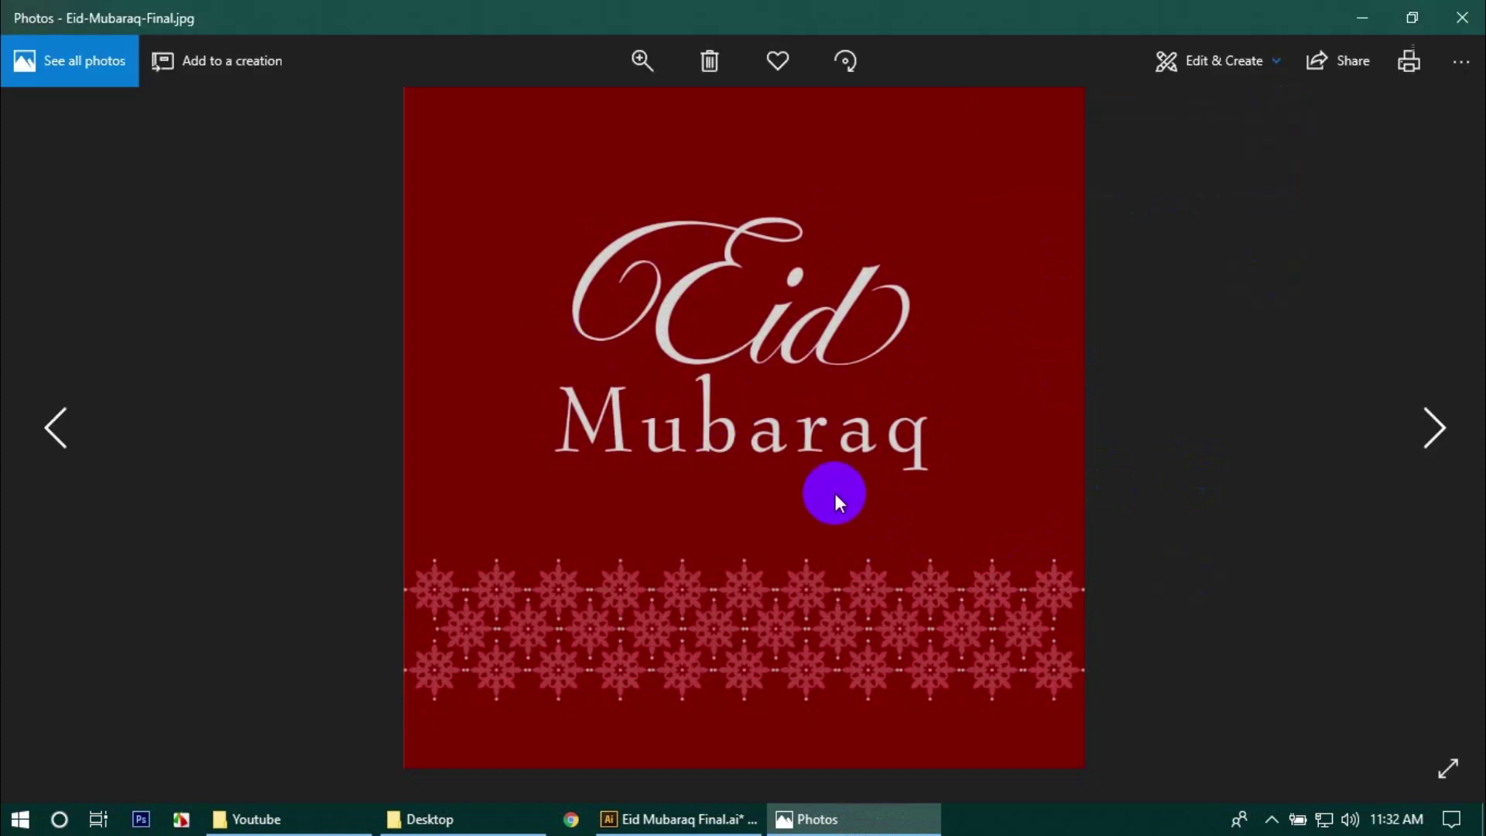
# - Switch back to Illustrator and compare the Eid Mubaraq Final.ai design with the EID Mubaraq 2.ai and EID Mubaraq.ai versions
pyautogui.click(663, 819)
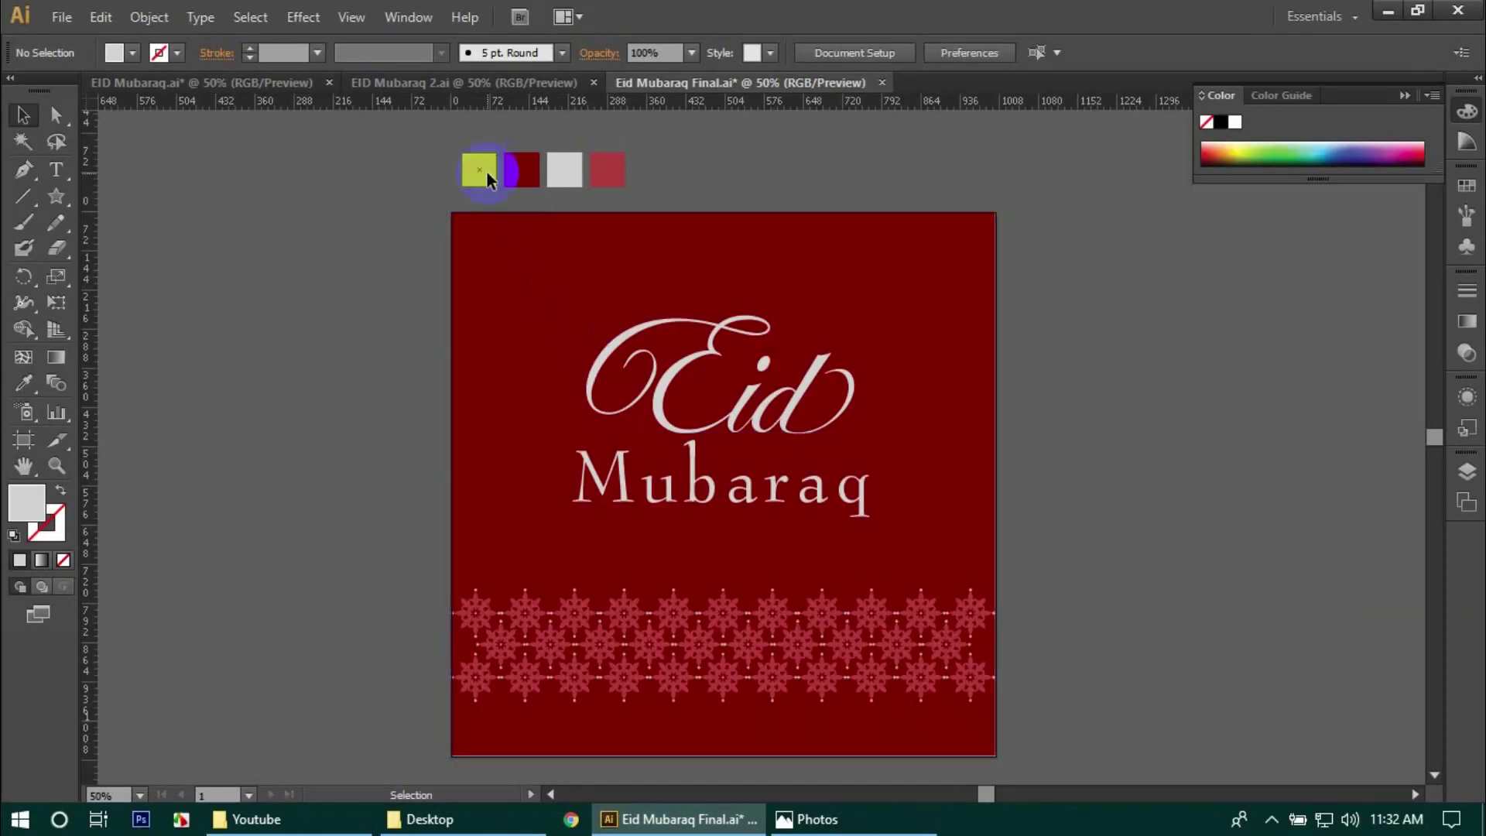
pyautogui.click(456, 82)
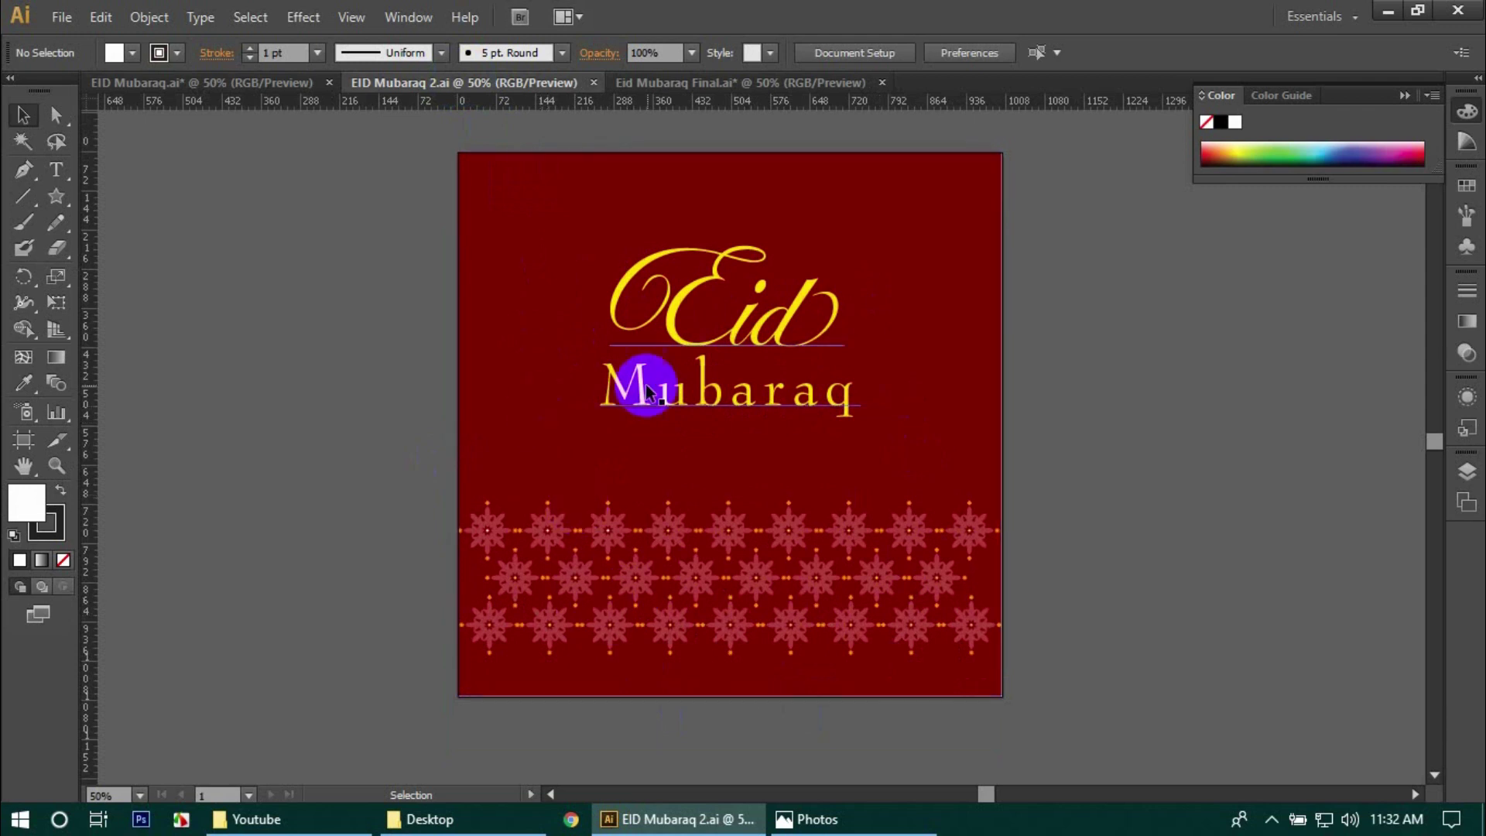
pyautogui.click(742, 85)
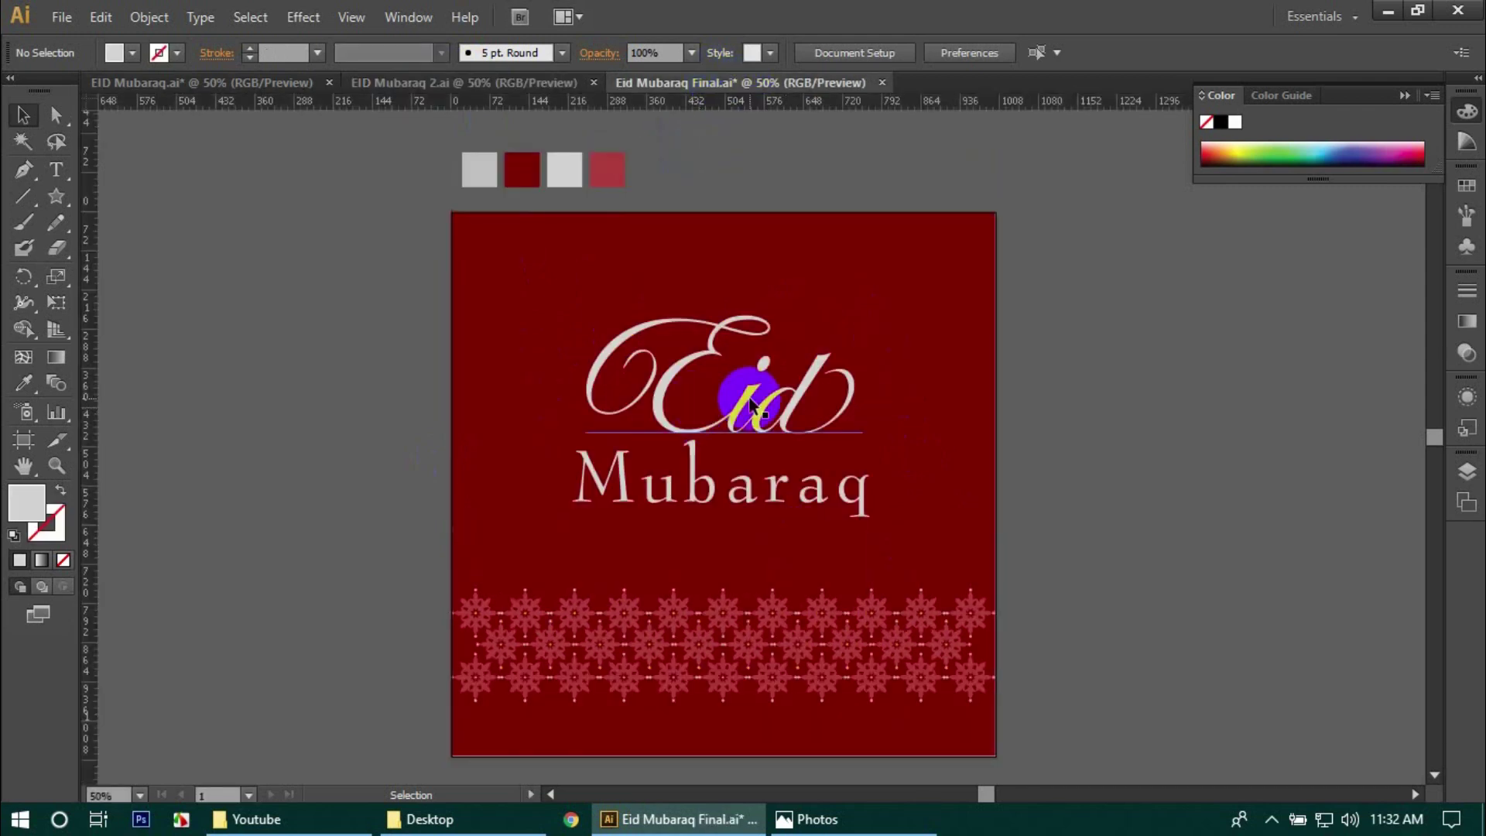
pyautogui.click(217, 83)
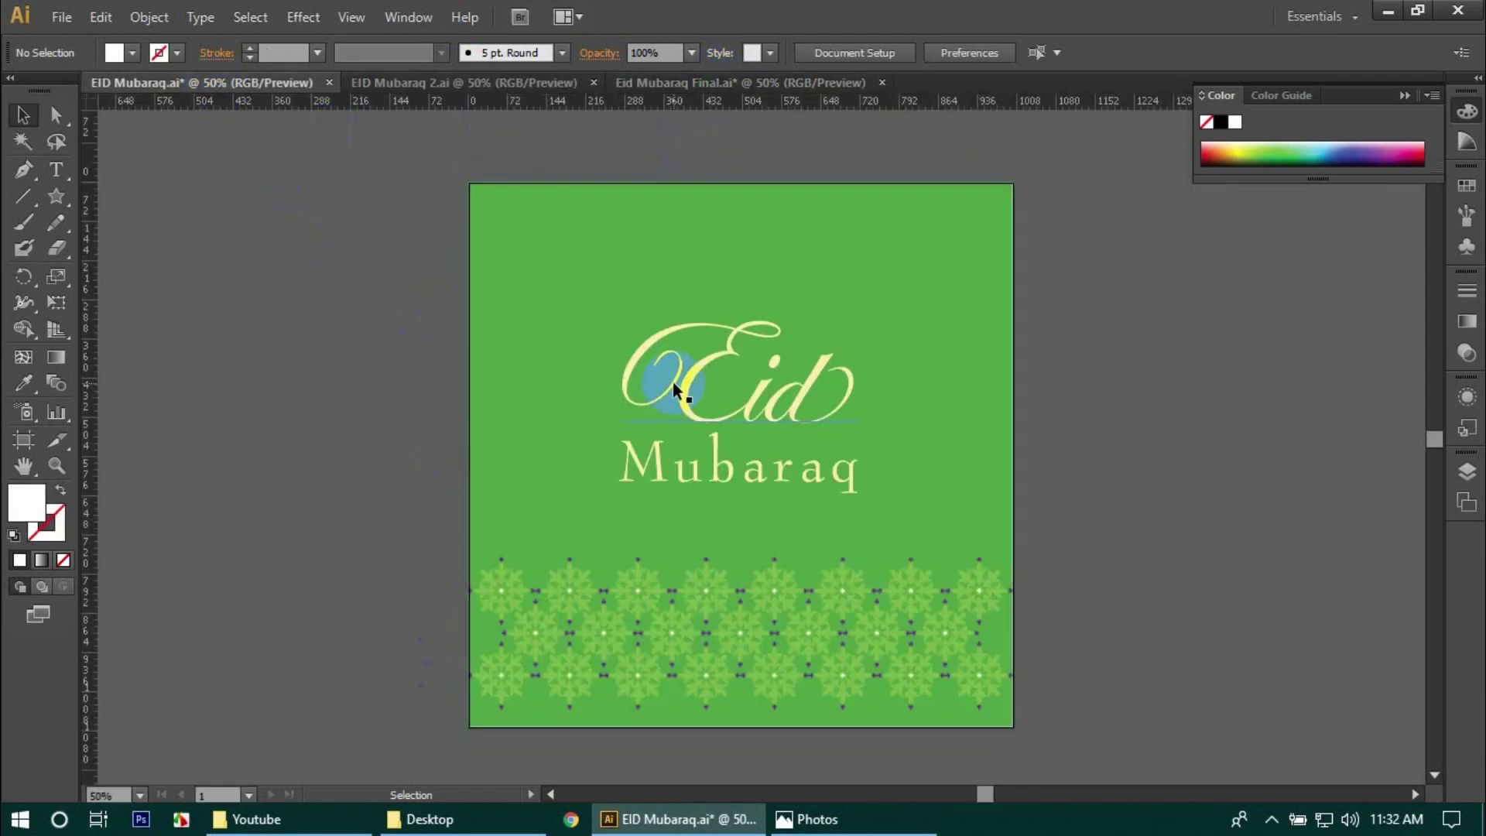